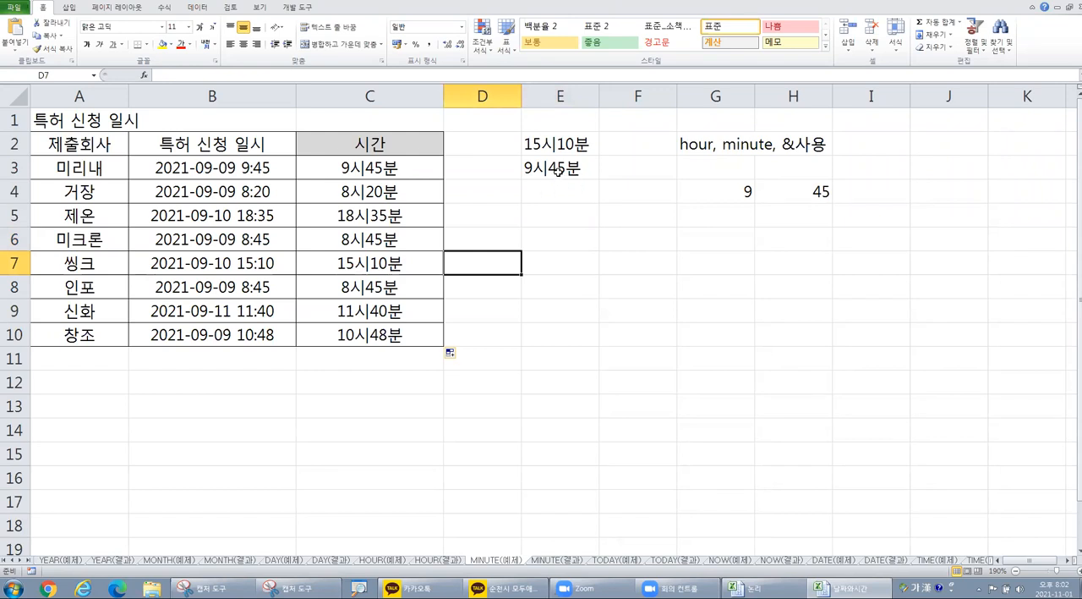
Step: Review the sample time in E3, the function hint in G2 and the 시간 formula in C3
left_click(558, 171)
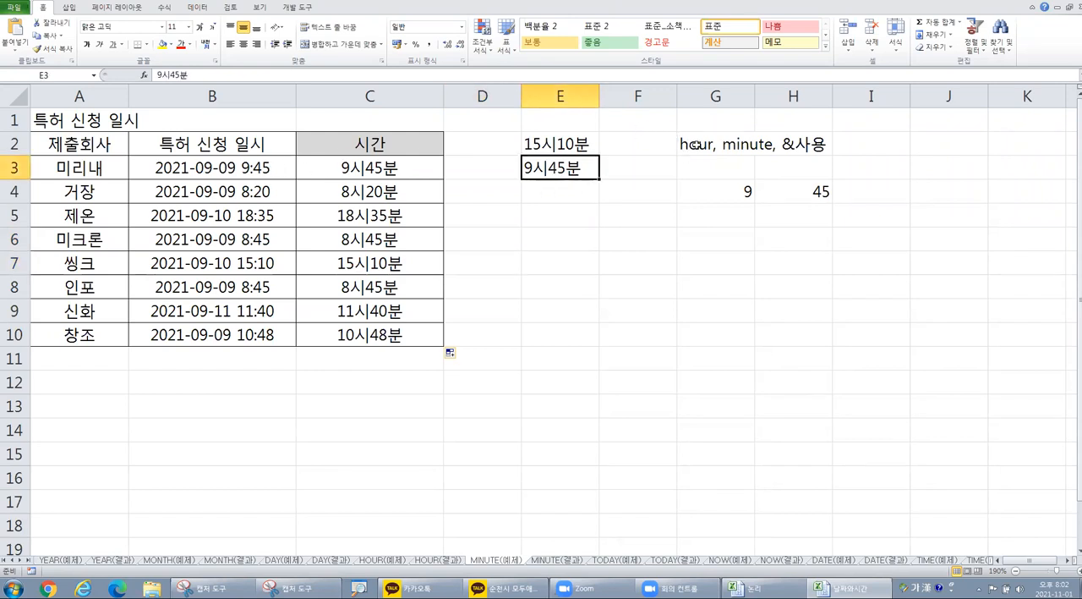
left_click(695, 144)
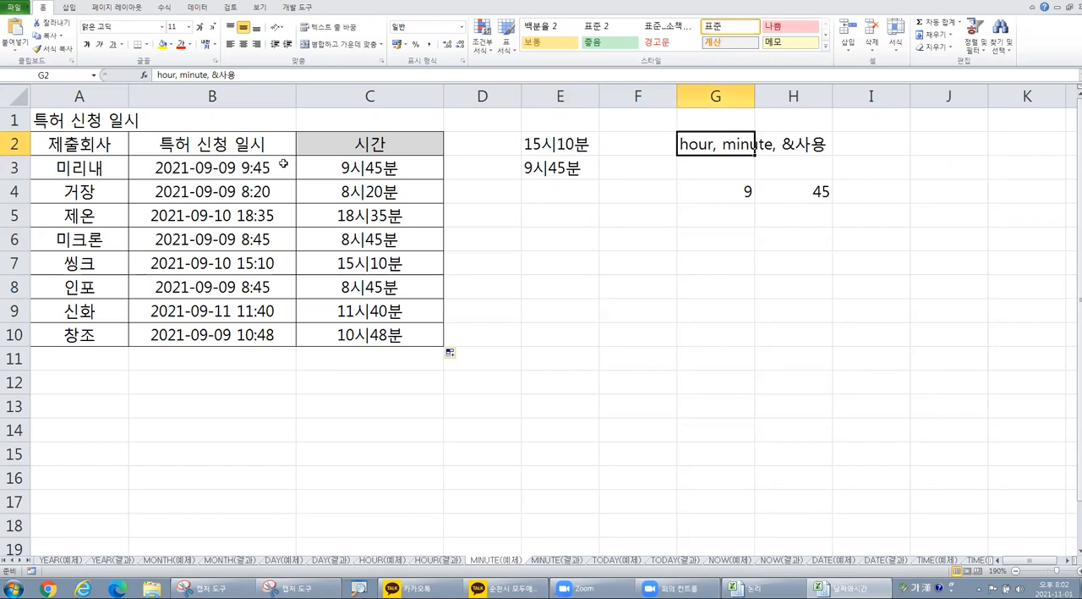
left_click(374, 168)
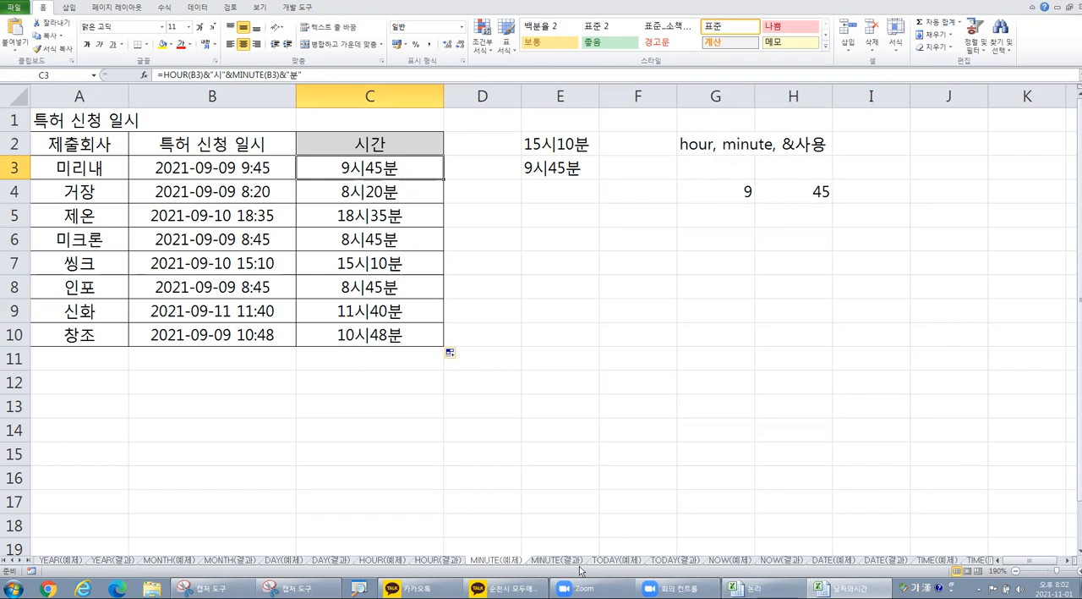
Step: Open the DATE(예제) worksheet
left_click(827, 561)
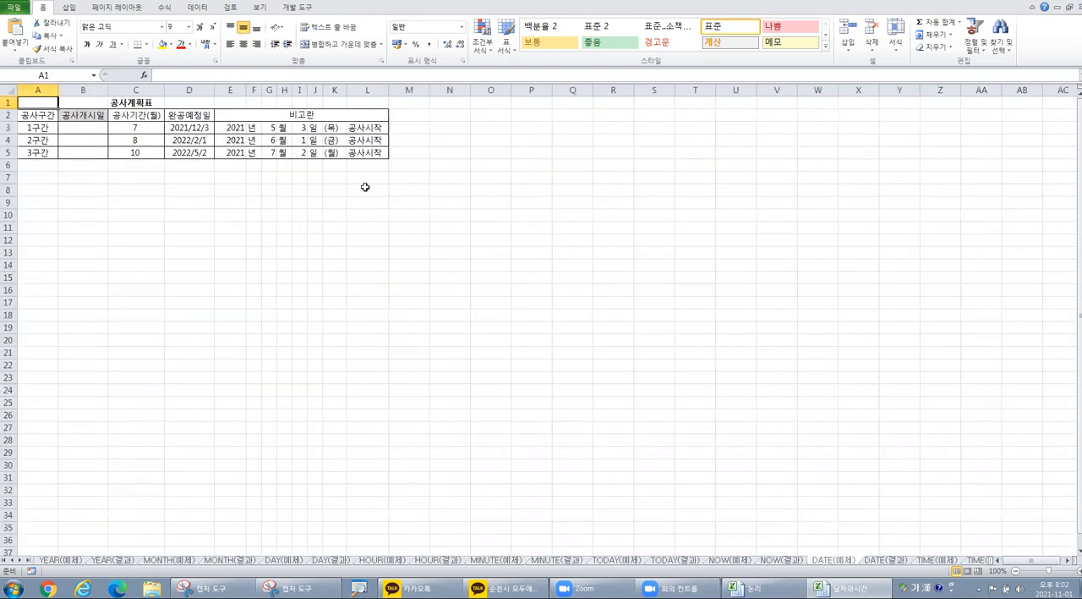
scroll(364, 188, "up", 4)
key("ctrl")
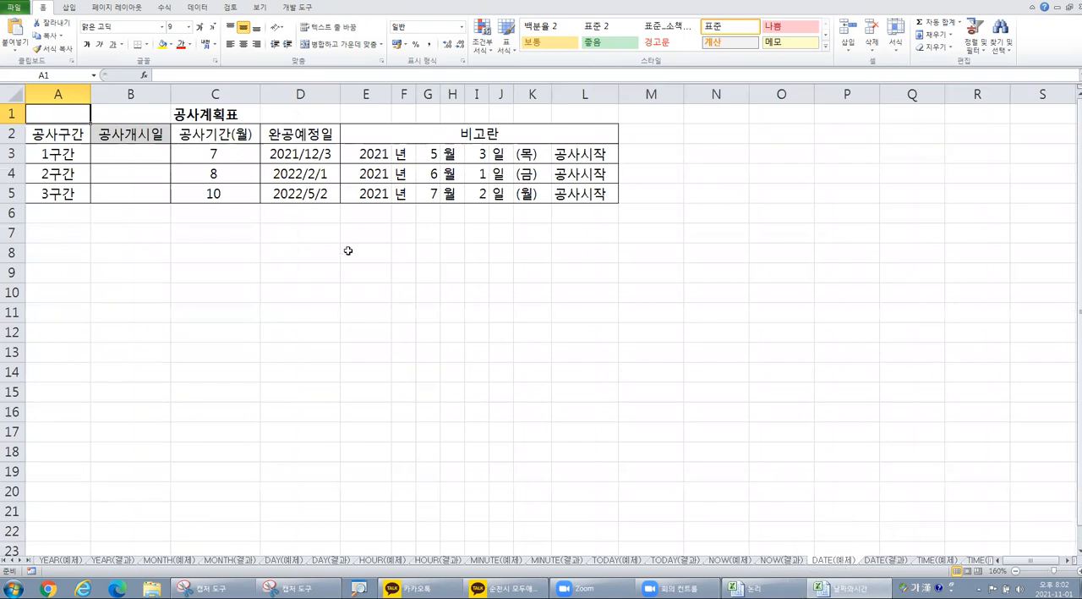
Step: Enter the note "date함수 : 결과값이 날짜로 나옴." in cell B8 below the construction plan table
left_click(146, 249)
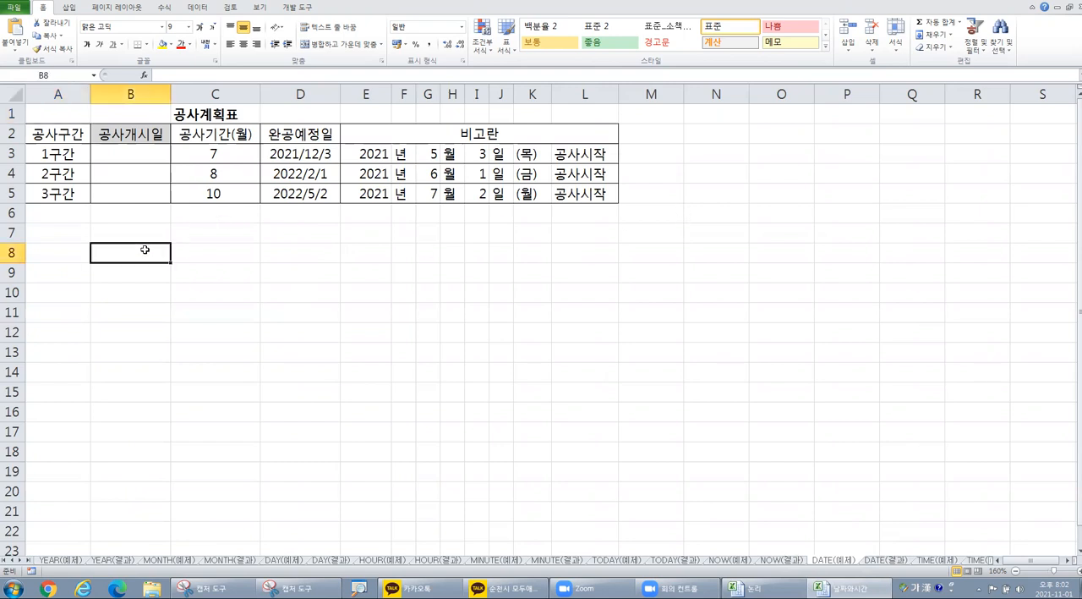
type("ㅇ")
key("BackSpace")
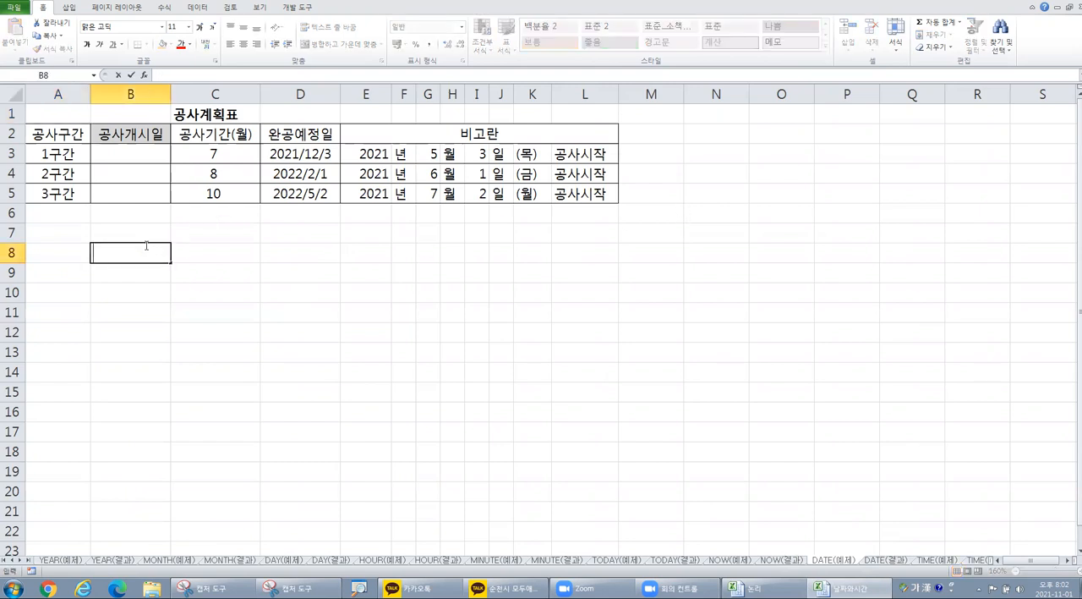
key("Hangul")
type("datt")
key("Hangul")
type("함수 :")
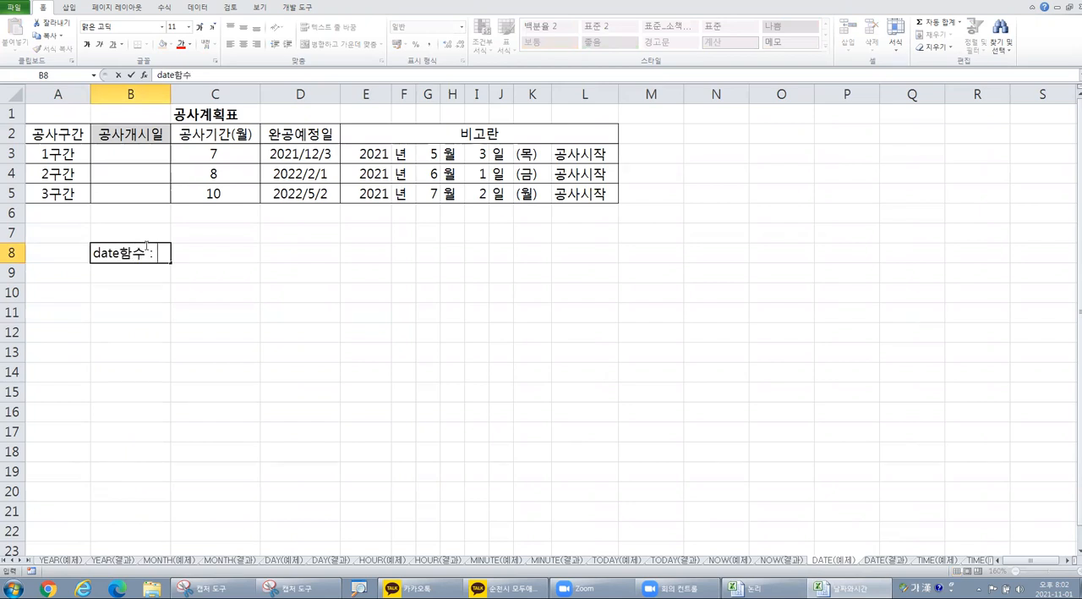
type(" ㄱ결과값이 날짜")
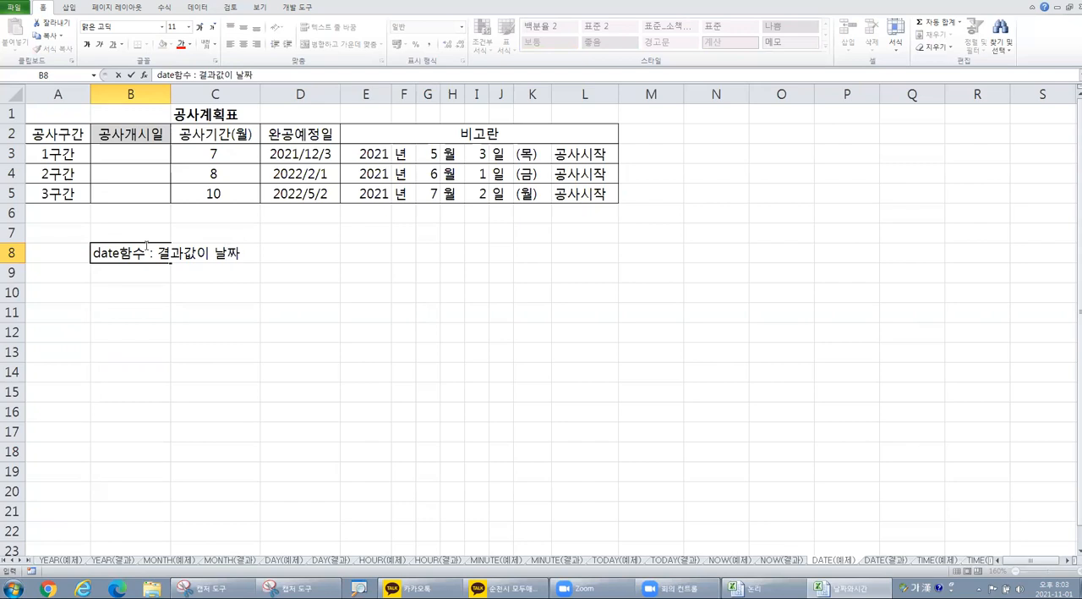
type("로 나옴.")
key("Return")
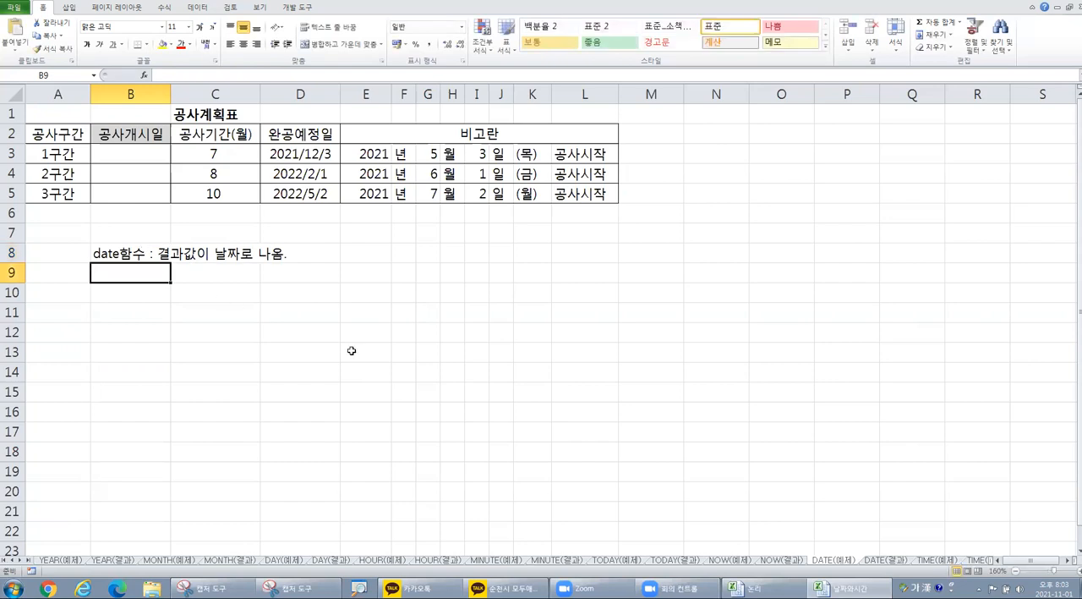
Step: Enter the note "time함수 : 결과값이 시간으로 나옴." in cell B9
key("Hangul")
type("time")
key("Hangul")
type("함ㅅ")
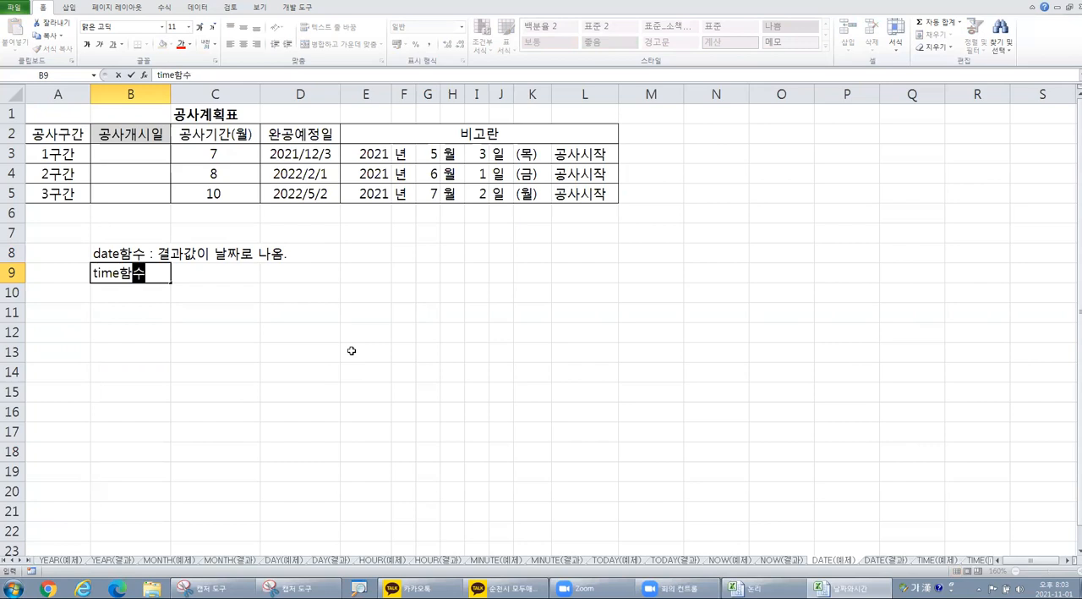
type(" : ruf")
key("BackSpace")
key("BackSpace")
key("BackSpace")
key("Hangul")
type("결과값이 시간")
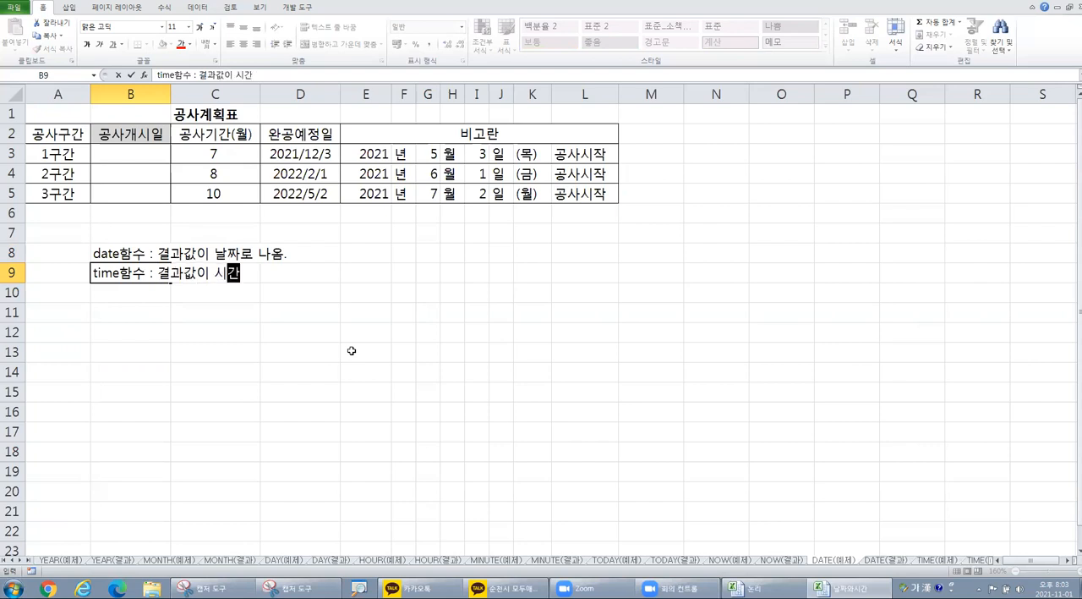
type("을로 나옴.")
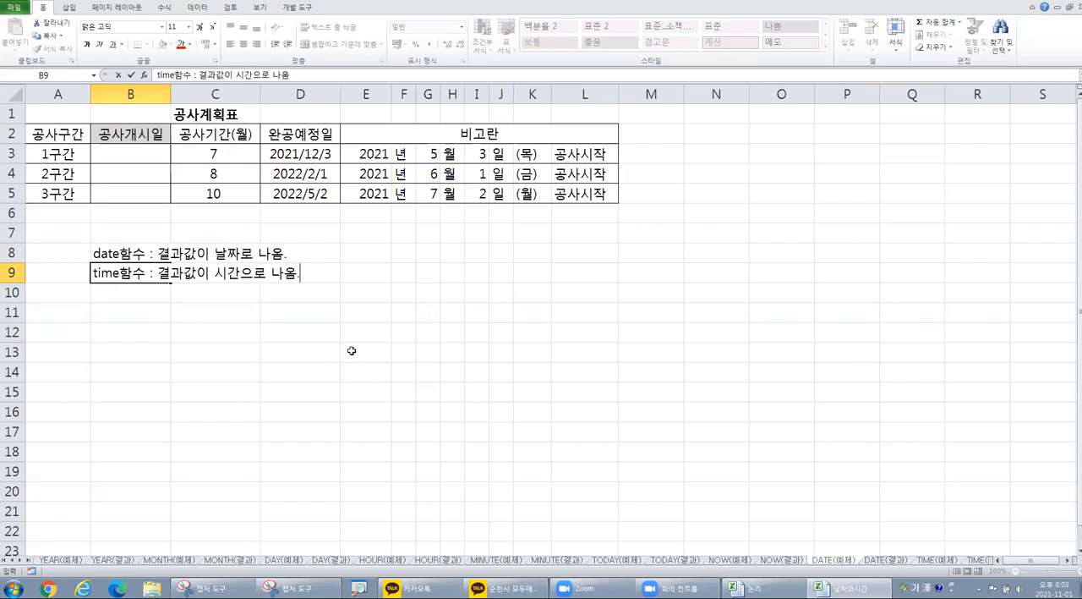
key("Return")
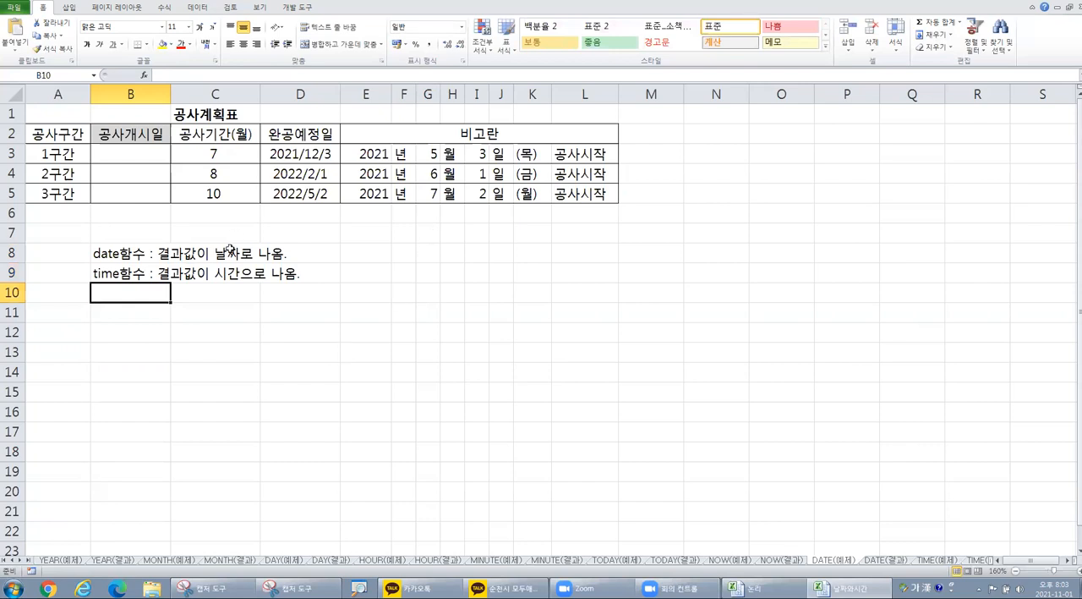
Step: Write the DATE function's syntax "date(년,월,일)" as text in cell E8, beside its description
scroll(194, 265, "up", 2, "ctrl")
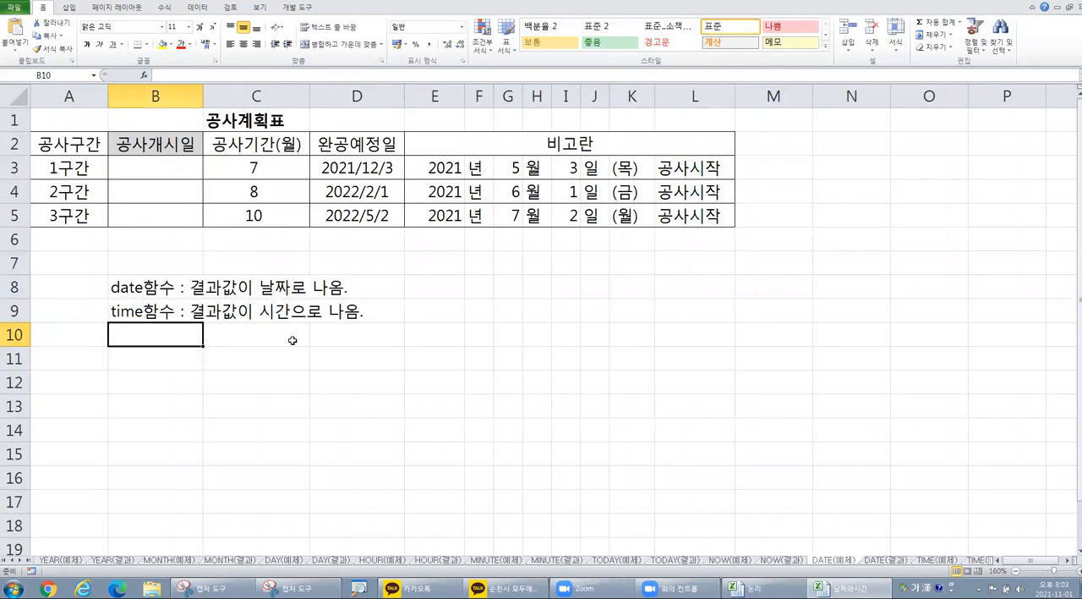
left_click(151, 290)
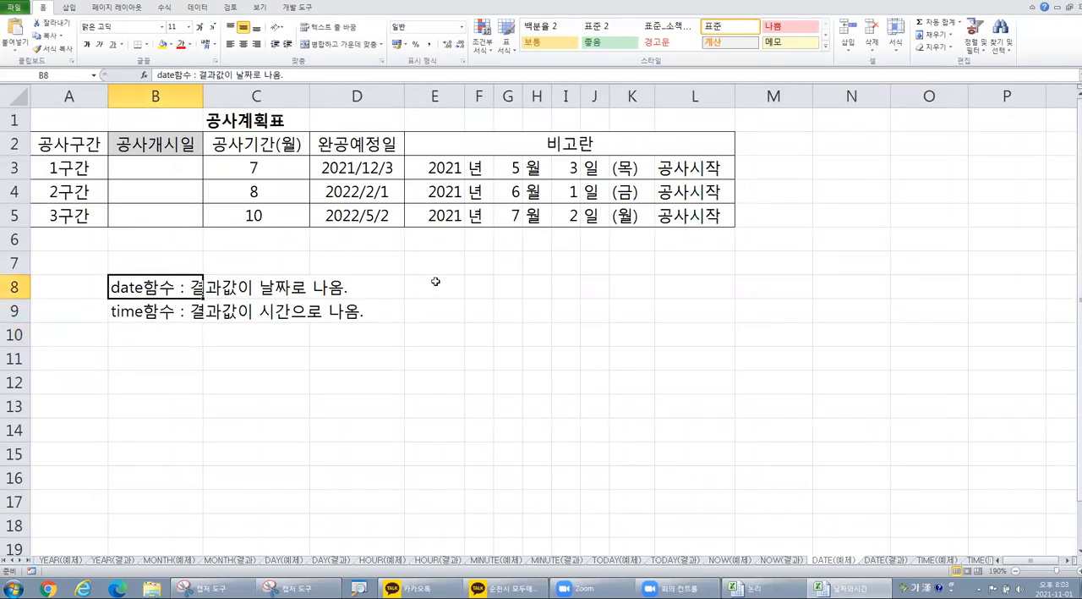
left_click(437, 286)
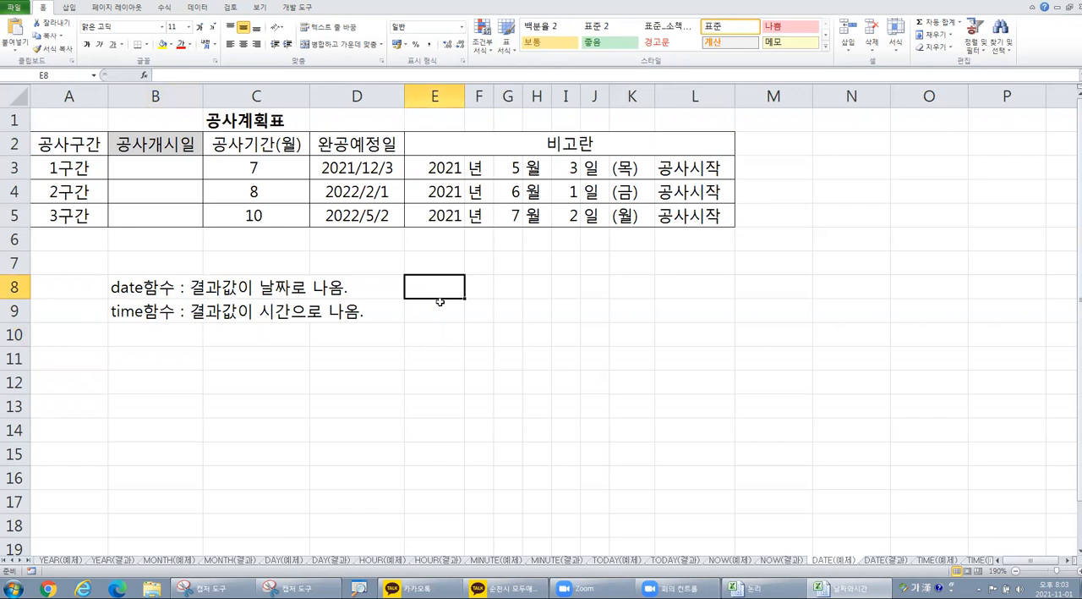
type("dat")
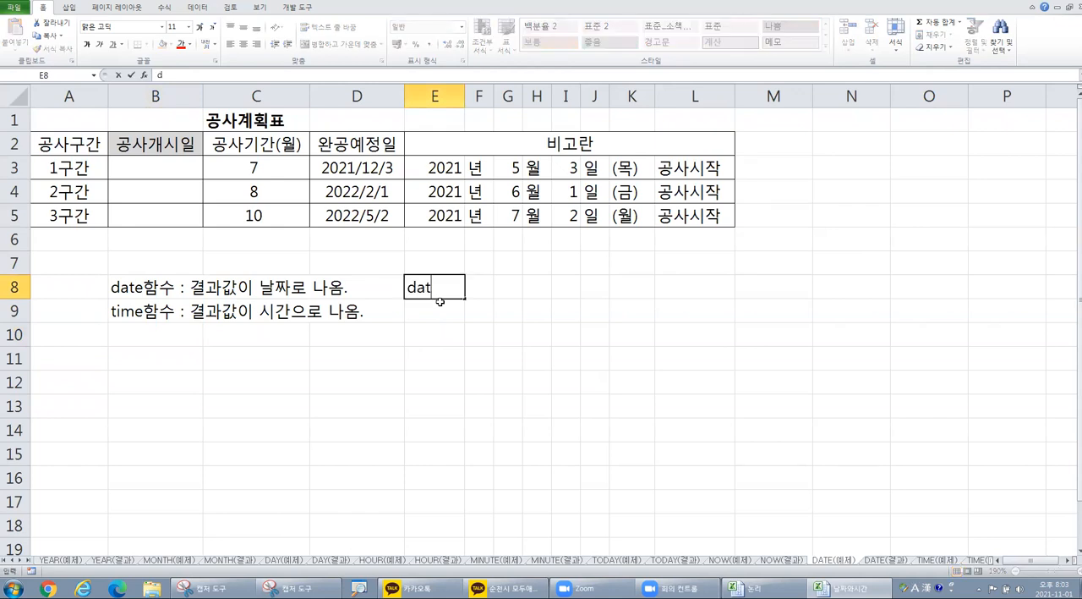
type("e(")
type("년,ㅜ")
type("월,일")
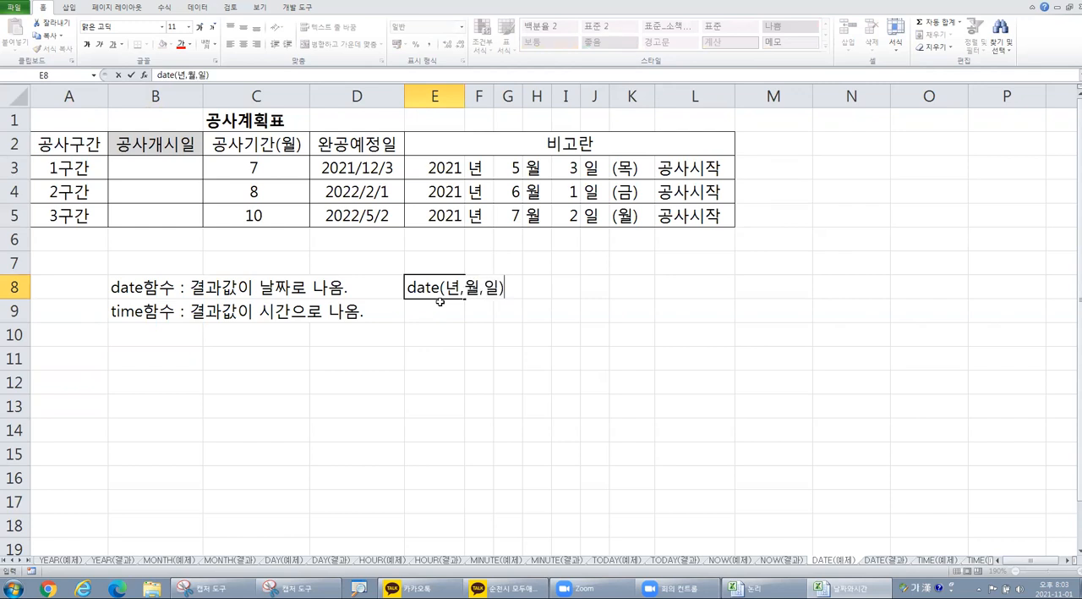
type(")")
key("Return")
left_click(452, 287)
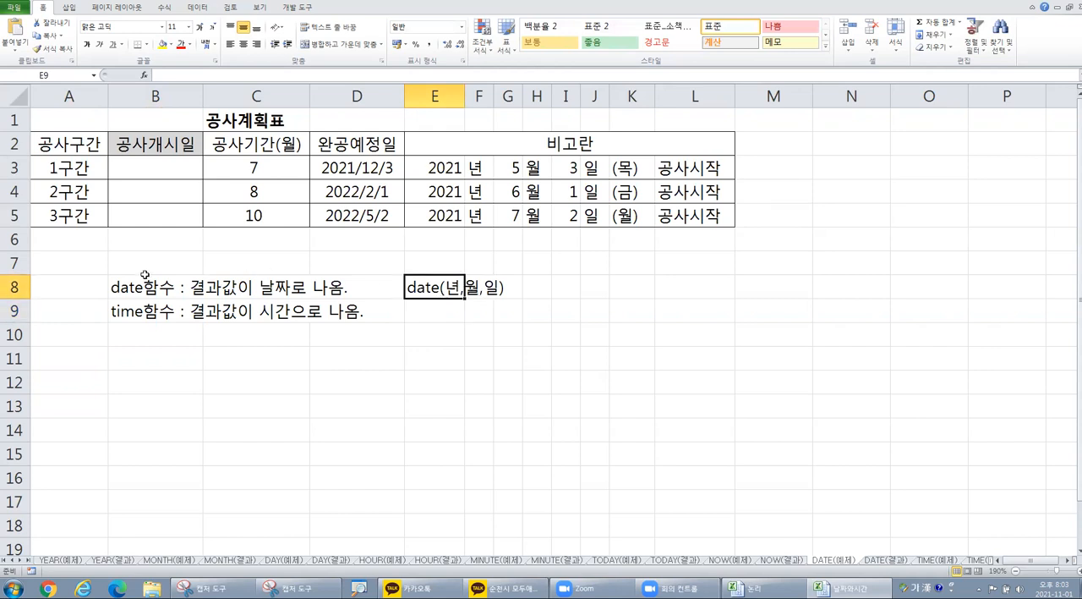
Step: Write the TIME function's syntax "time(시,분,초)" as text in cell E9
left_click(434, 312)
type("time")
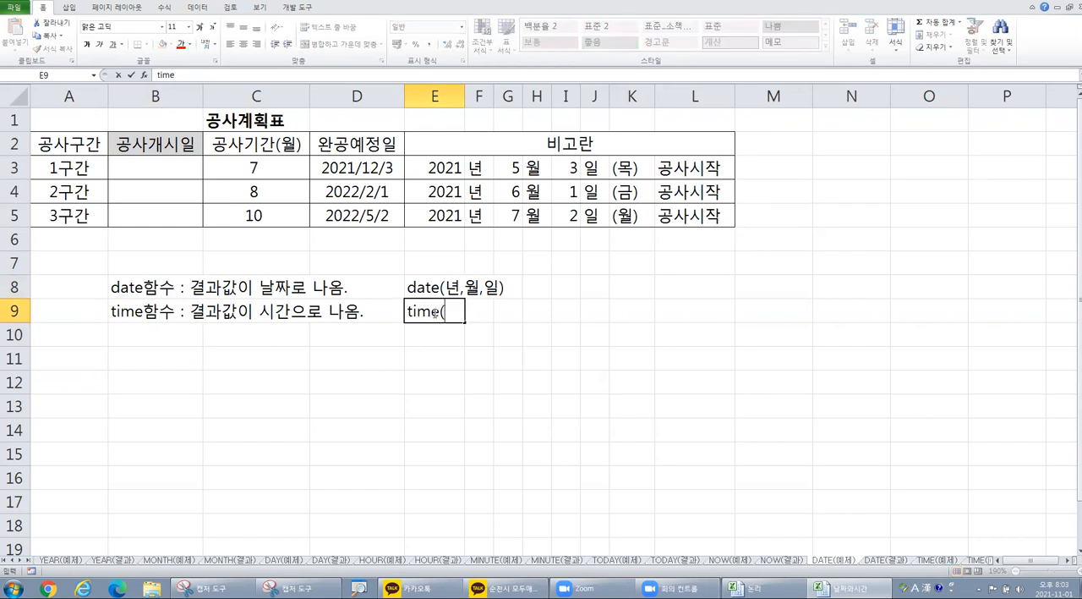
type("(시,분,ㅊ")
type("ㅗ)")
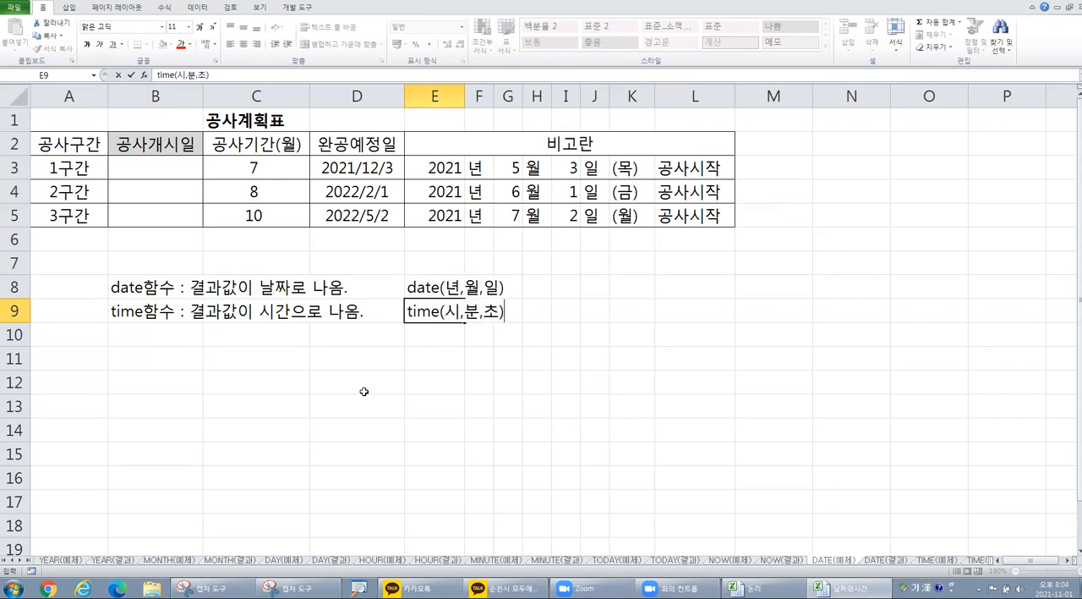
Step: Enter the explanatory note "인수 : 함수안에 쓰이는 값" in cell I8, beside the function syntax
double_click(444, 287)
left_click_drag(462, 288, 501, 291)
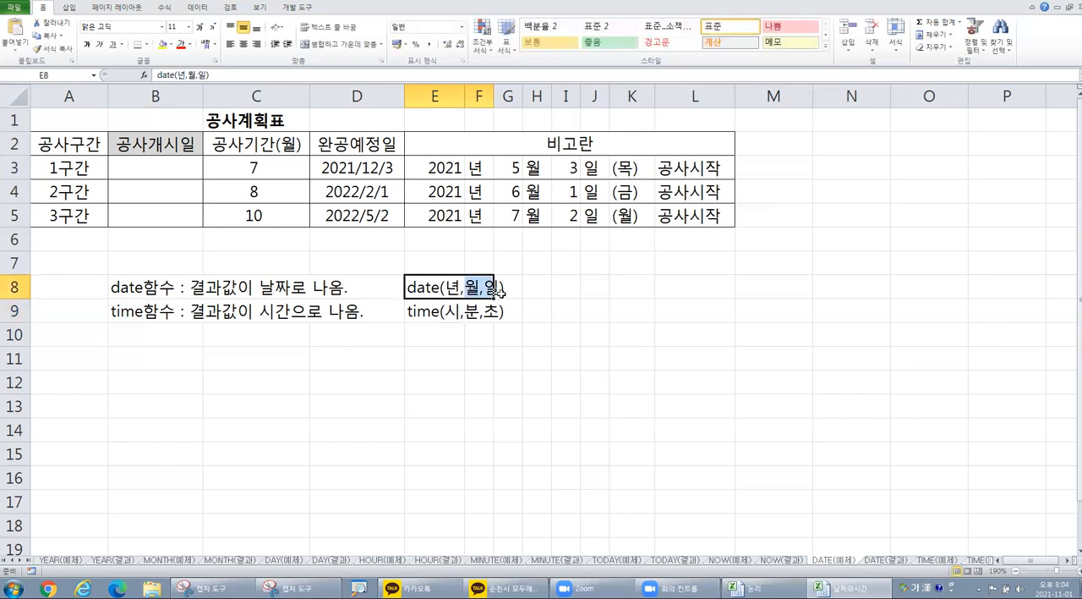
left_click(500, 291)
left_click(552, 290)
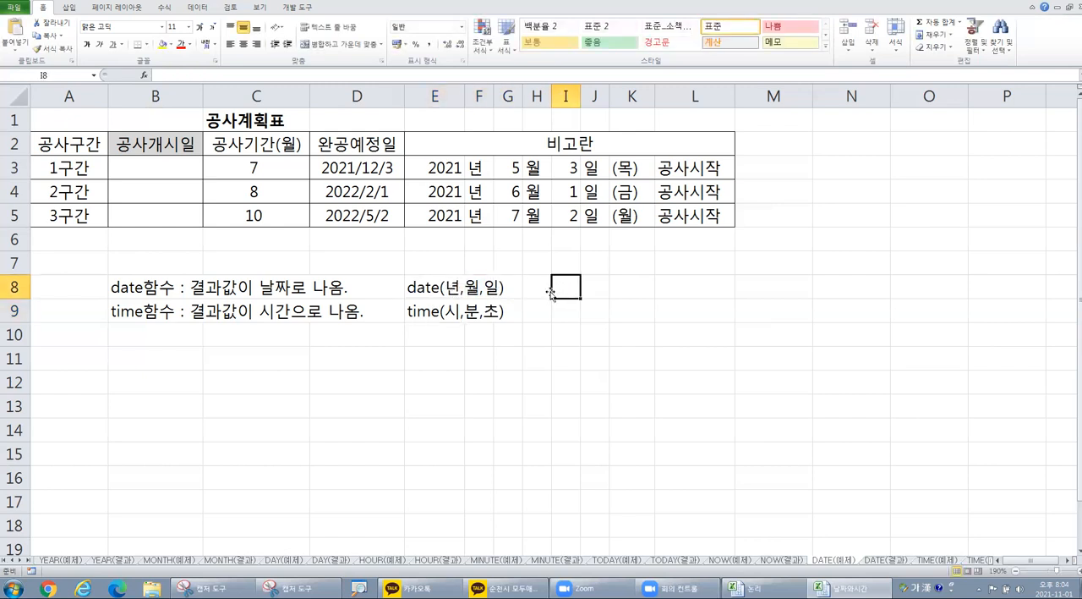
type("인수 ")
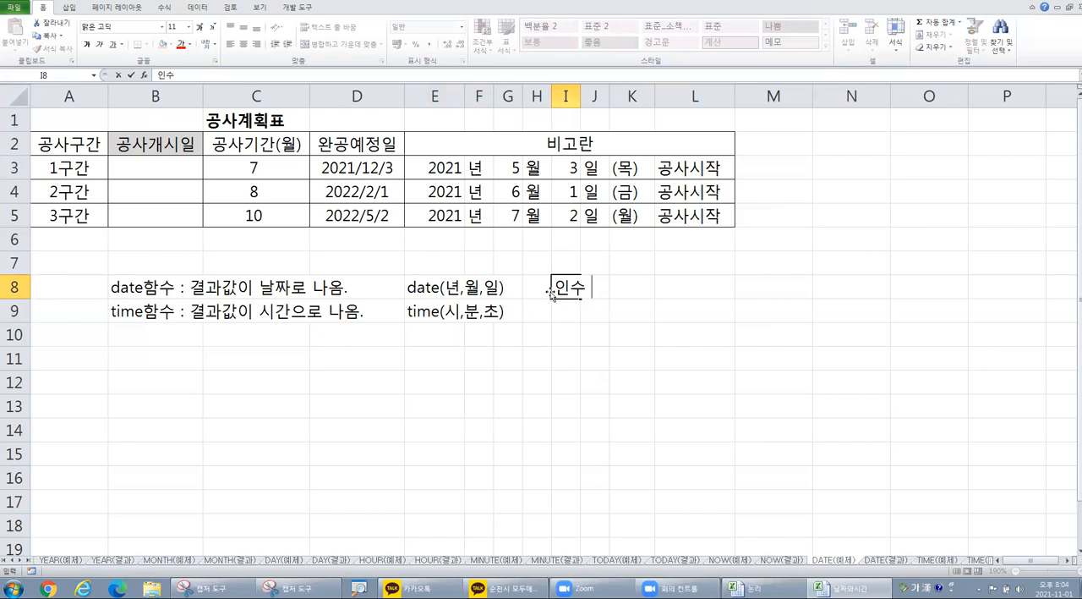
type(": gka")
key("BackSpace")
key("BackSpace")
key("BackSpace")
type("함수안에 ")
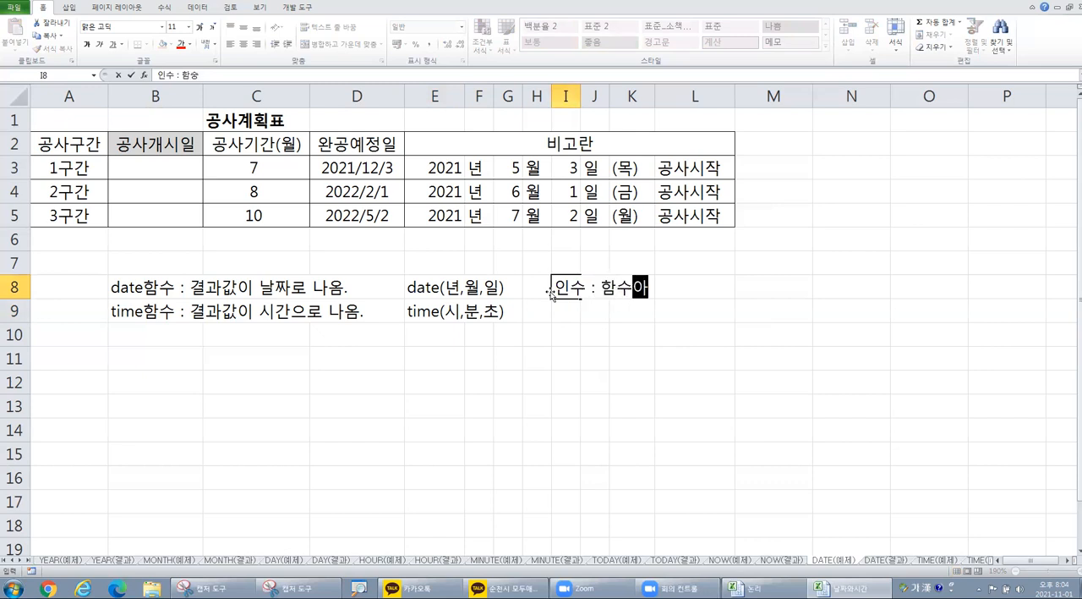
type("쓰이는 값")
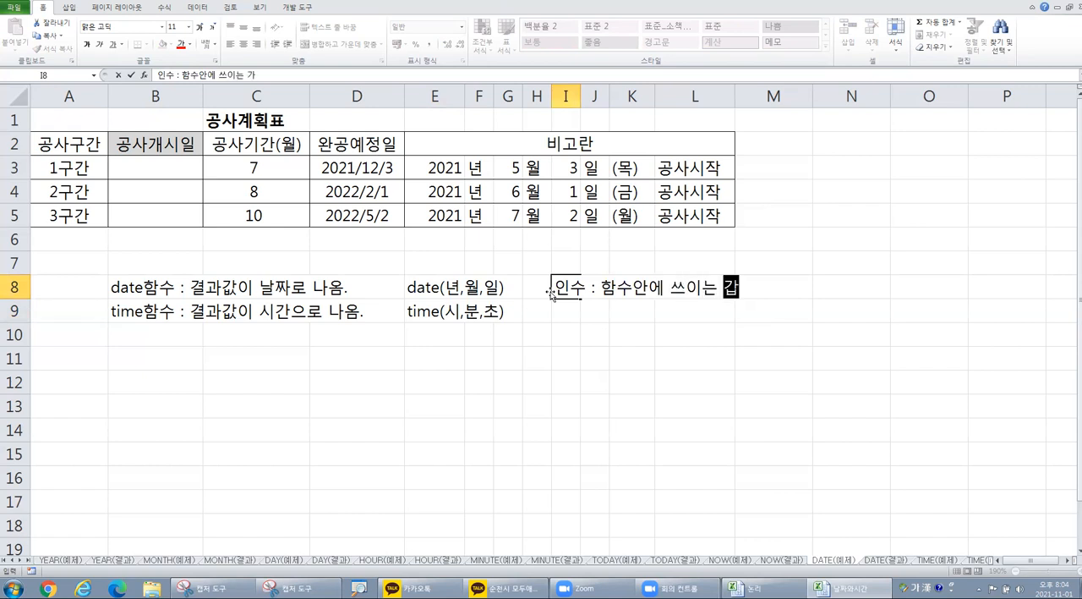
key("Return")
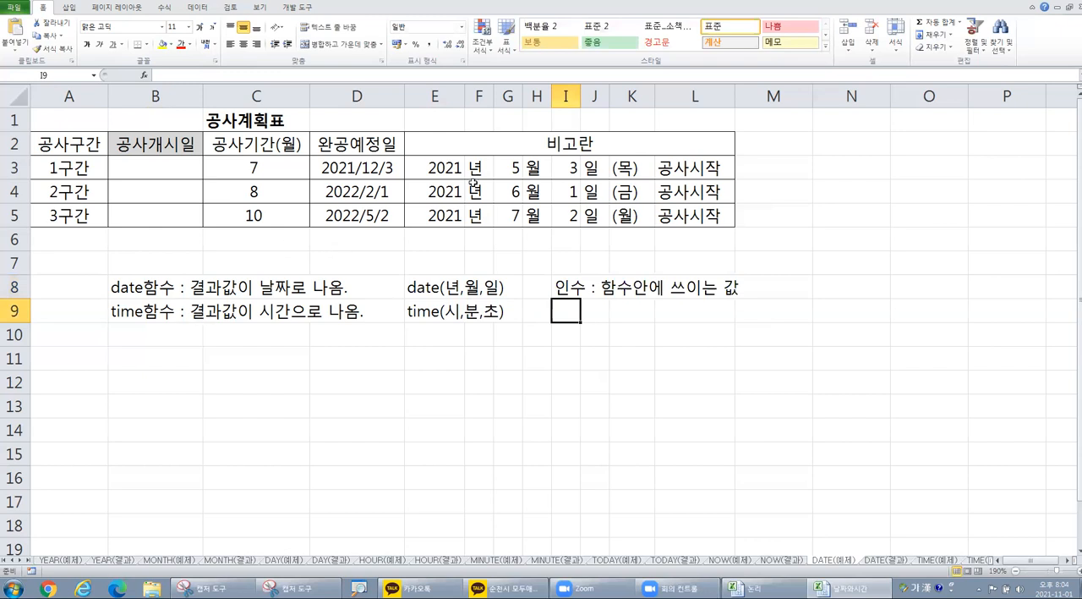
Step: Examine how the 비고란 entries in E3:K3 split the year, month, day and weekday into separate cells
left_click(530, 166)
left_click(436, 178)
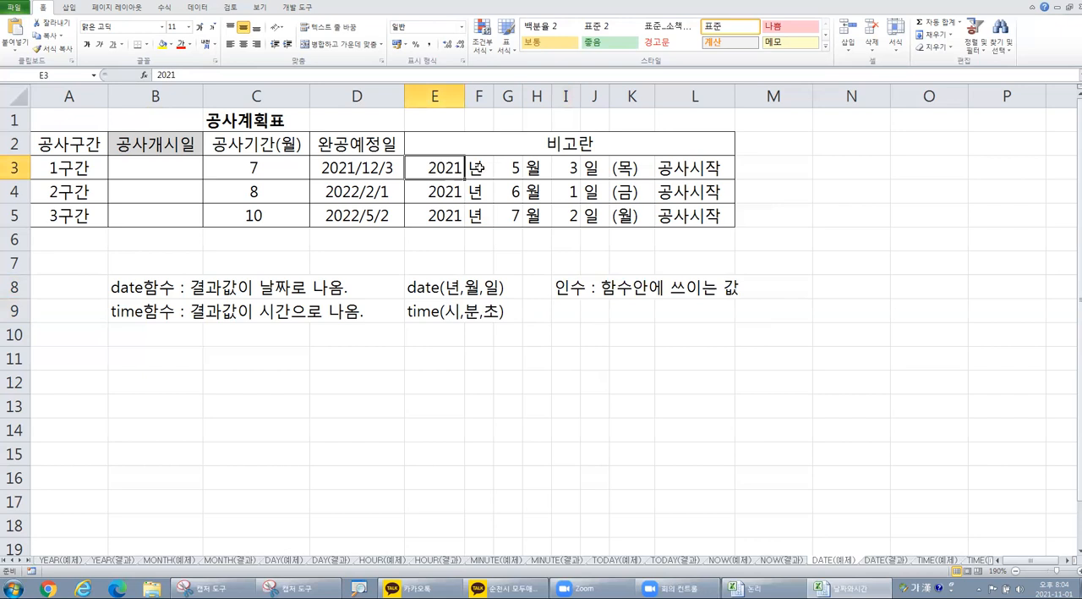
left_click(472, 167)
left_click(510, 168)
left_click(532, 167)
left_click(558, 168)
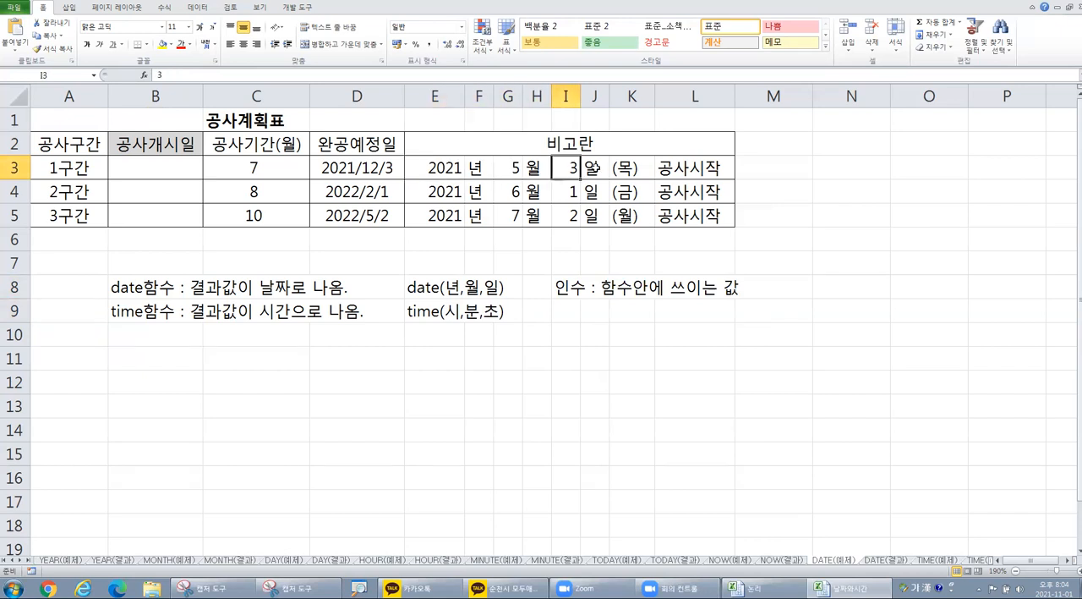
left_click(458, 167)
left_click(475, 168)
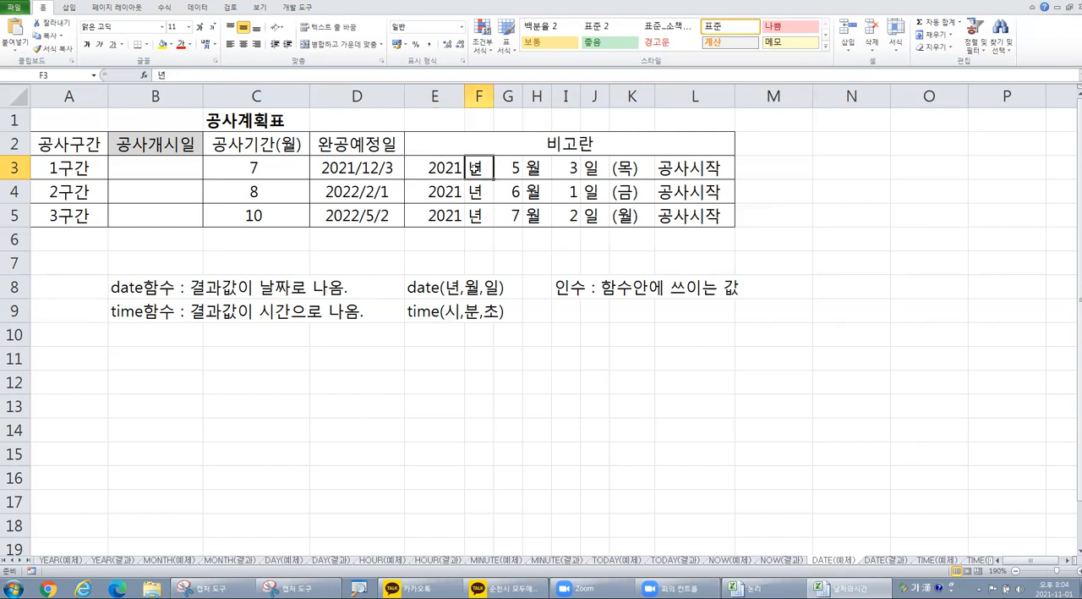
left_click(516, 168)
left_click(532, 167)
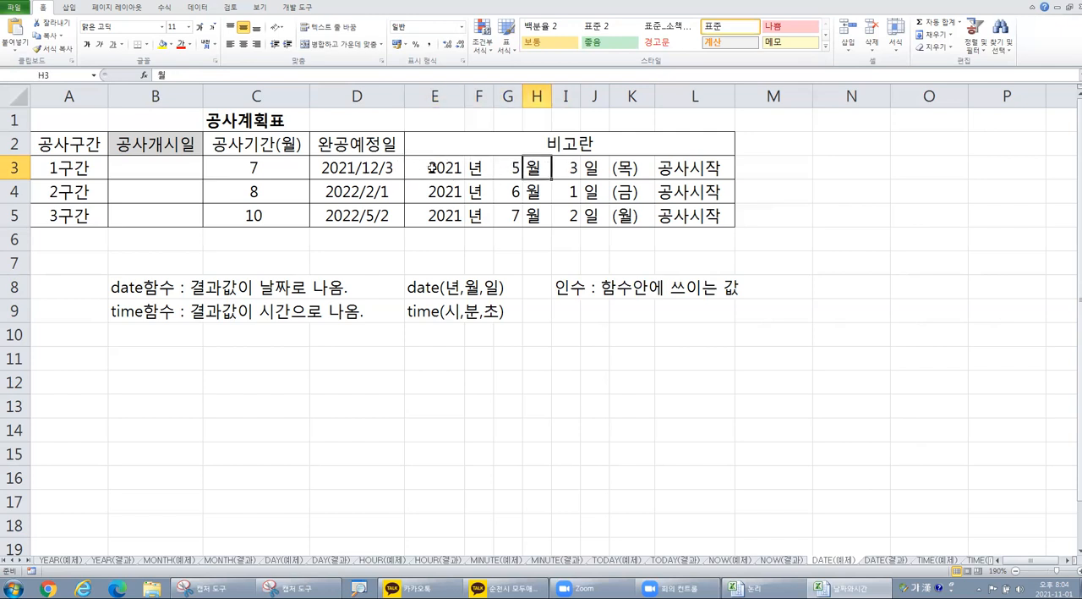
left_click_drag(421, 168, 626, 167)
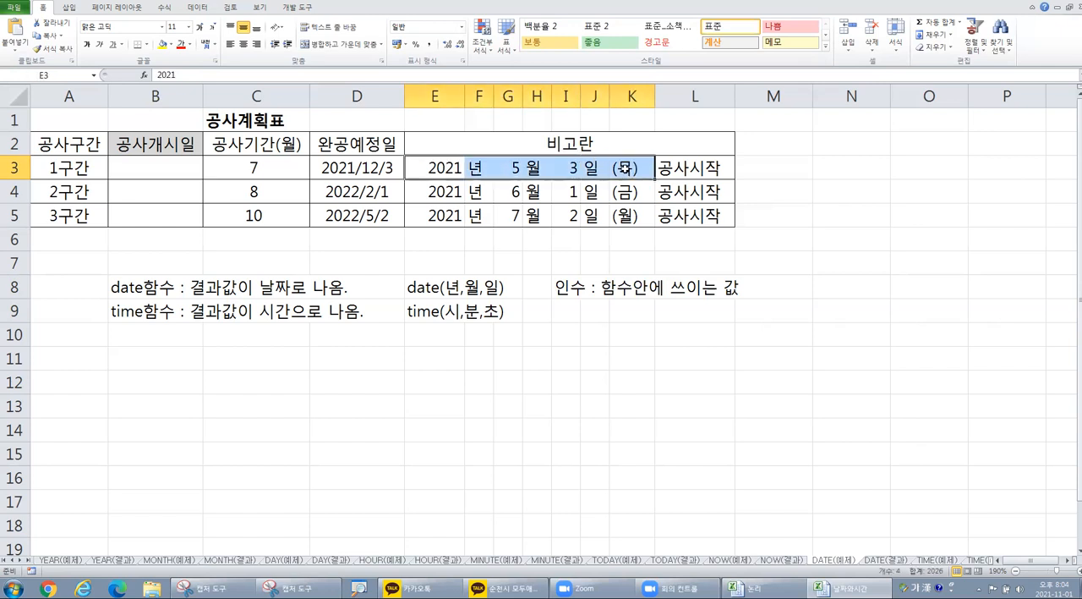
left_click(476, 167)
left_click(636, 168)
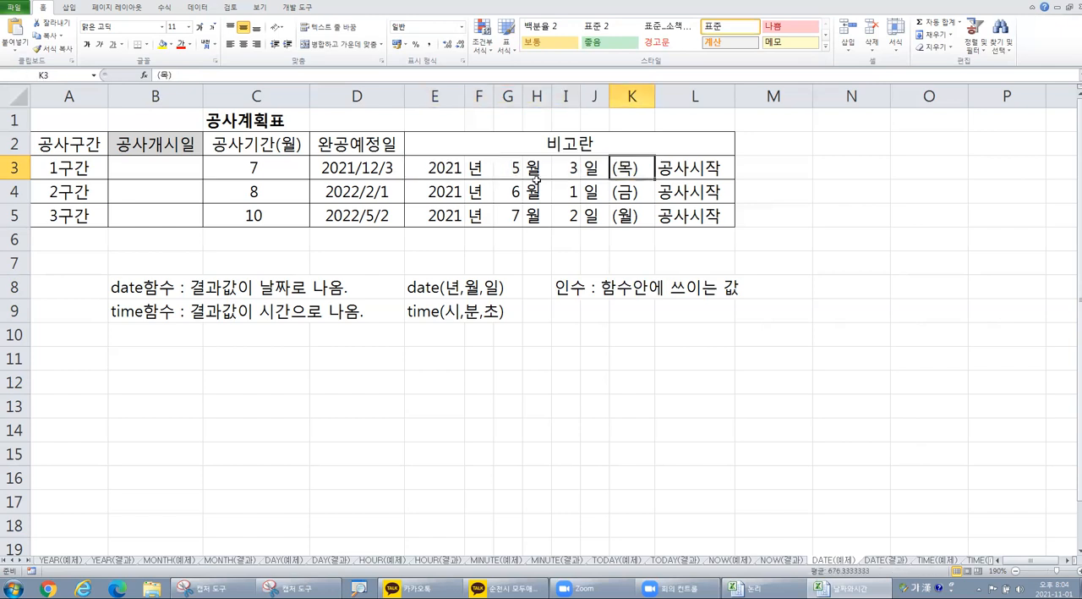
left_click(449, 167)
left_click(476, 167)
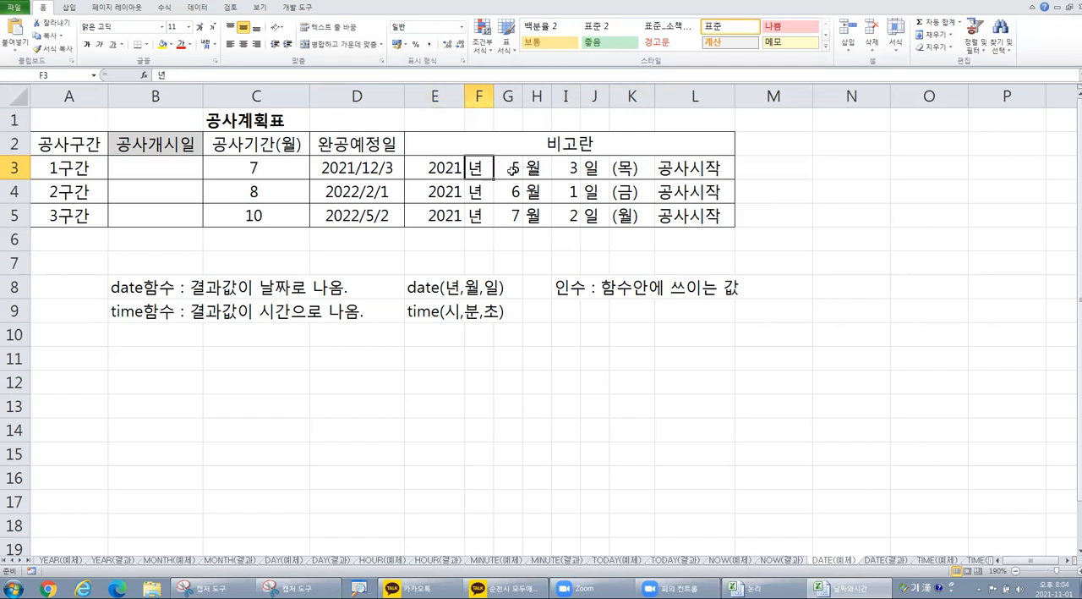
Step: Insert the DATE function into cell B3, the 공사개시일 of 1구간, using the function wizard
left_click(456, 172)
left_click(476, 167)
left_click(506, 168)
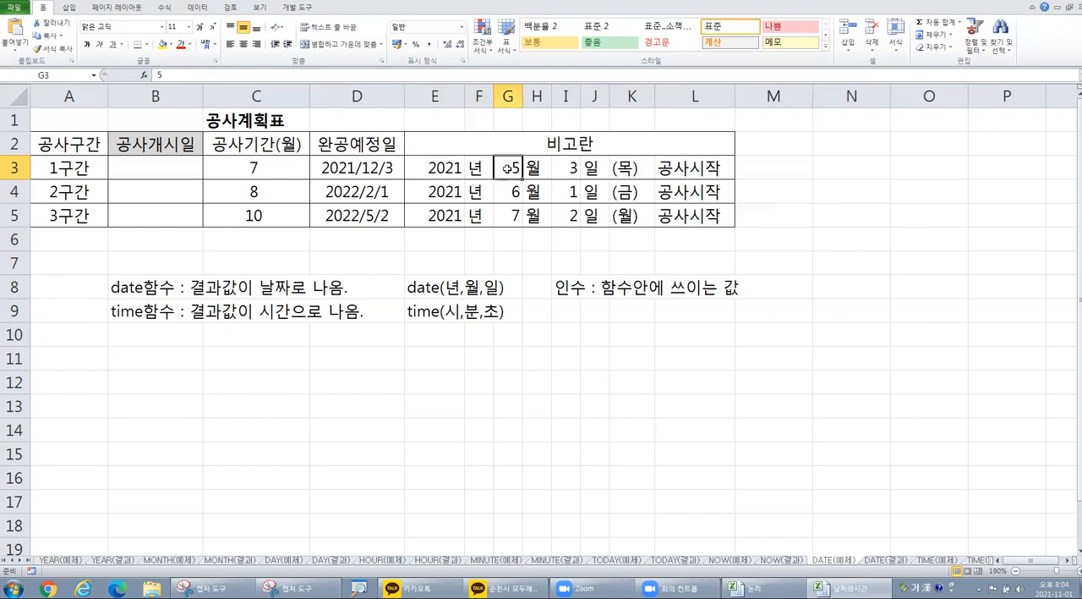
left_click(343, 185)
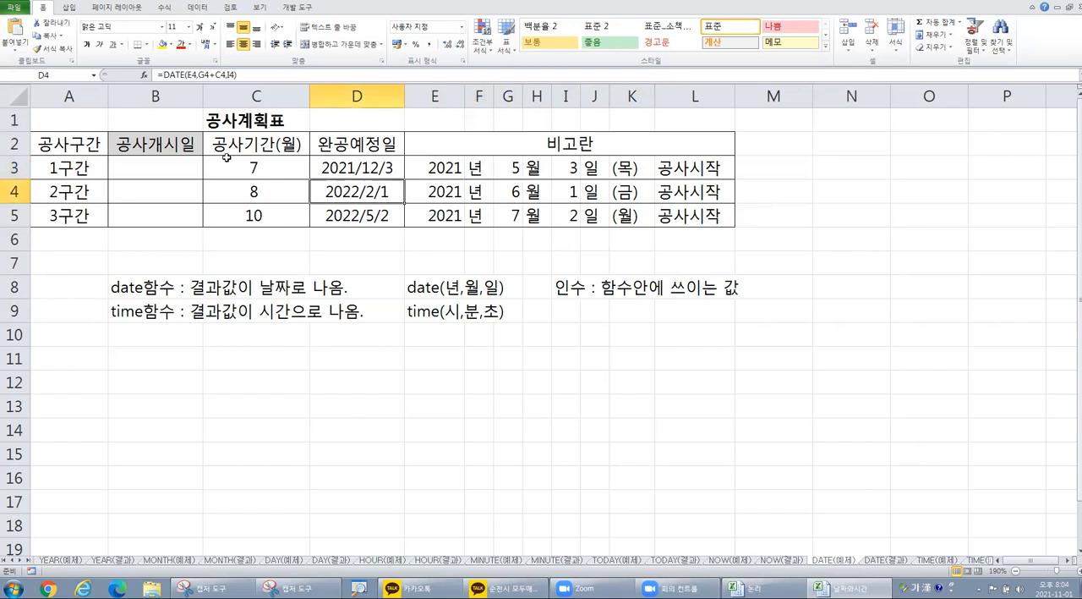
left_click(161, 176)
left_click(173, 158)
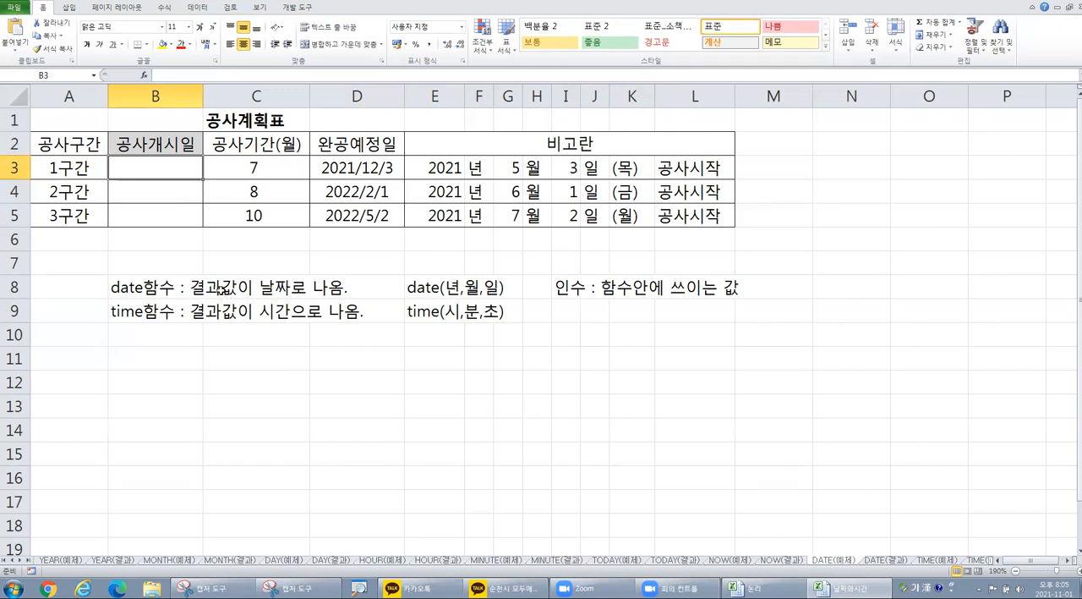
key("ctrl")
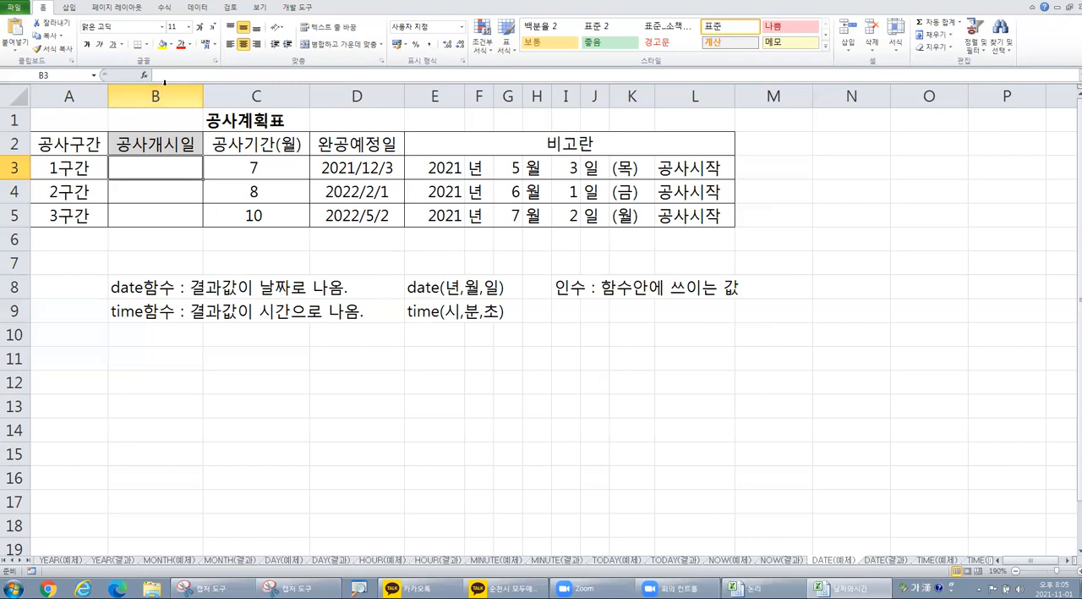
left_click(144, 76)
left_click(433, 277)
key("d")
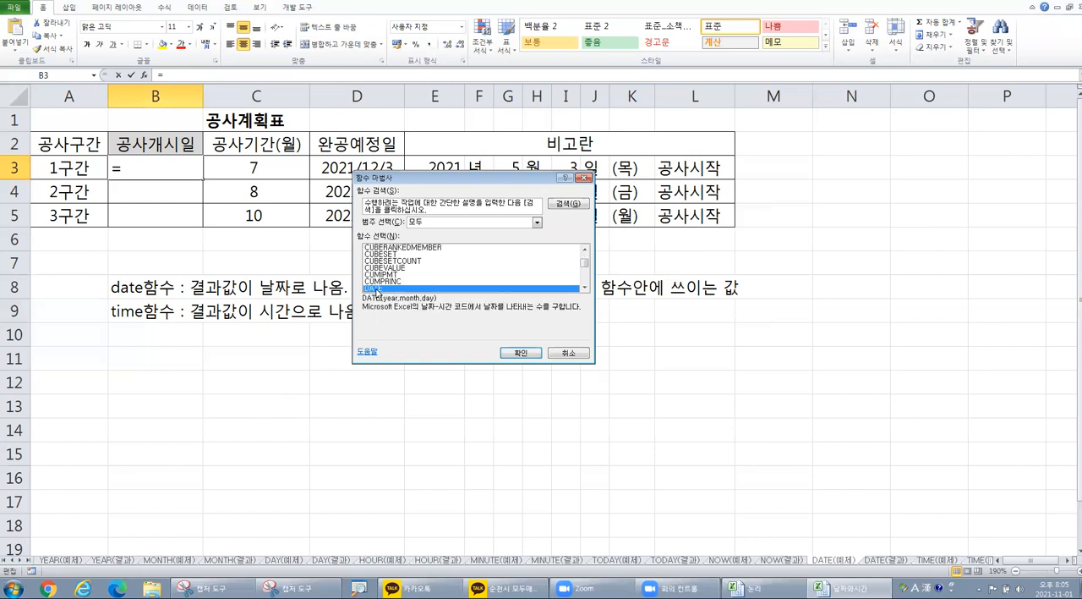
left_click(520, 352)
left_click_drag(377, 291, 450, 406)
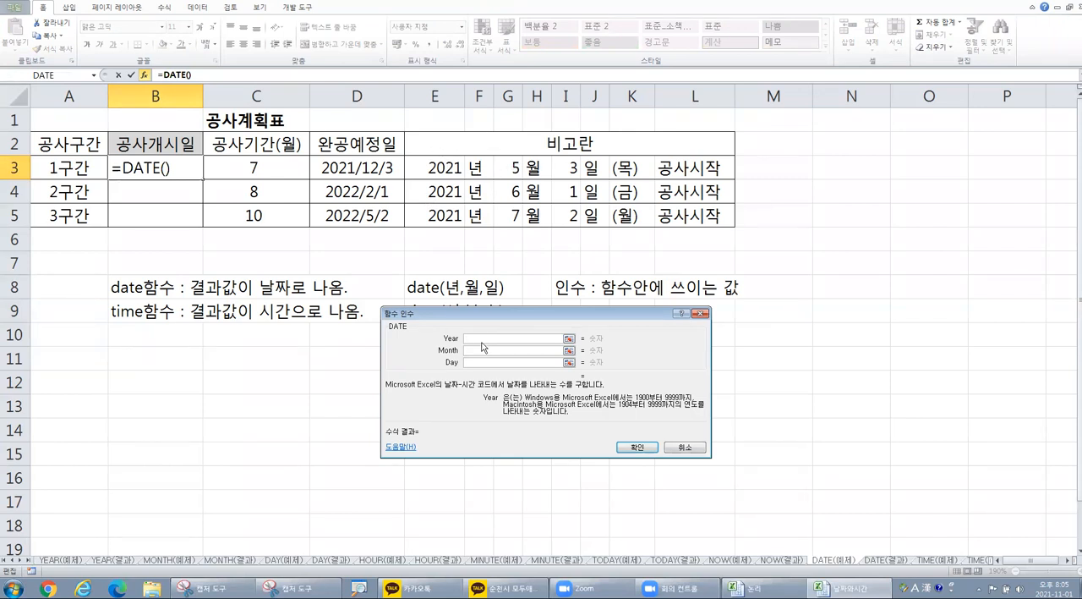
Step: Complete B3's DATE function with year E3, month G3 and day I3, and fill the formula down to B5
left_click(438, 168)
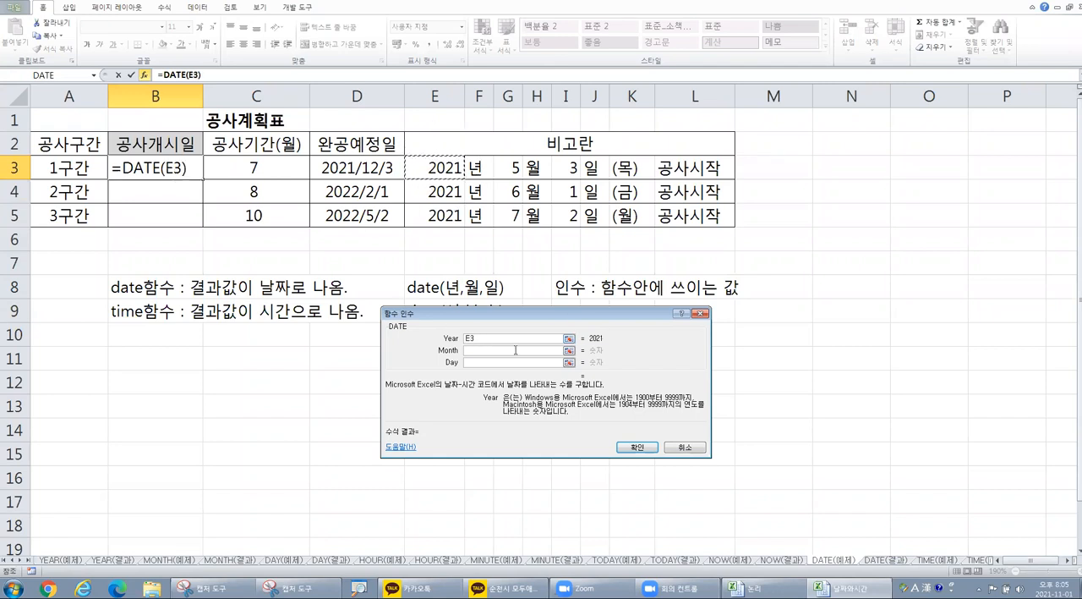
left_click(482, 351)
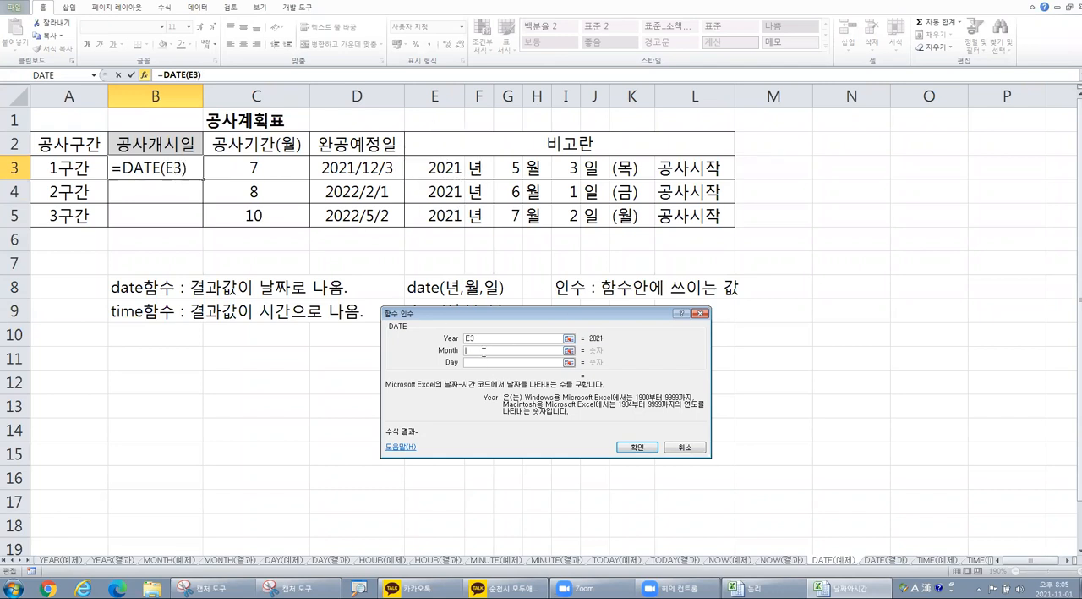
left_click(511, 172)
left_click(491, 364)
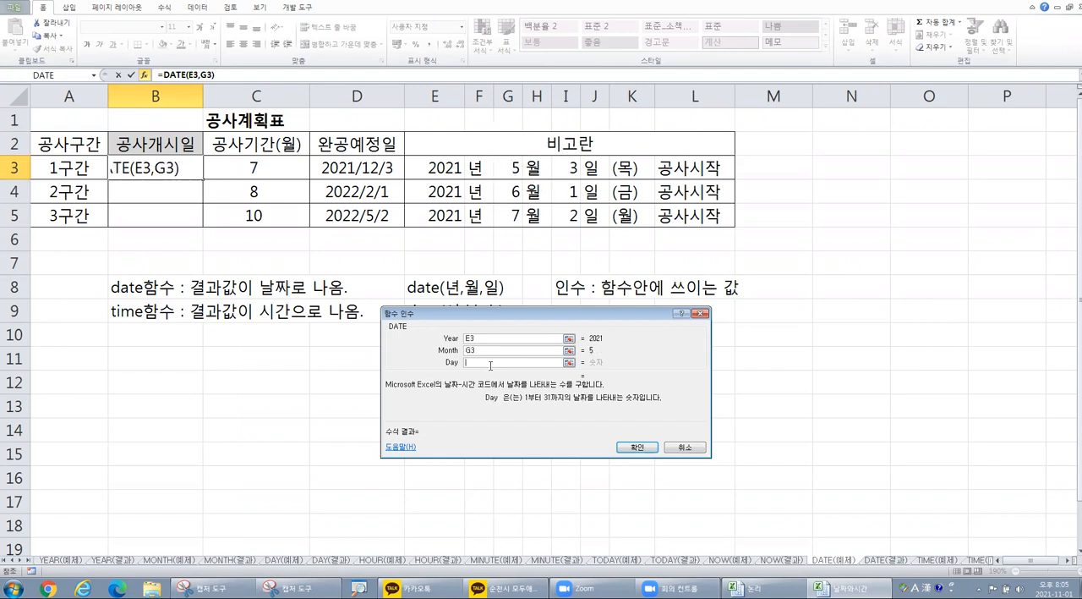
left_click(572, 167)
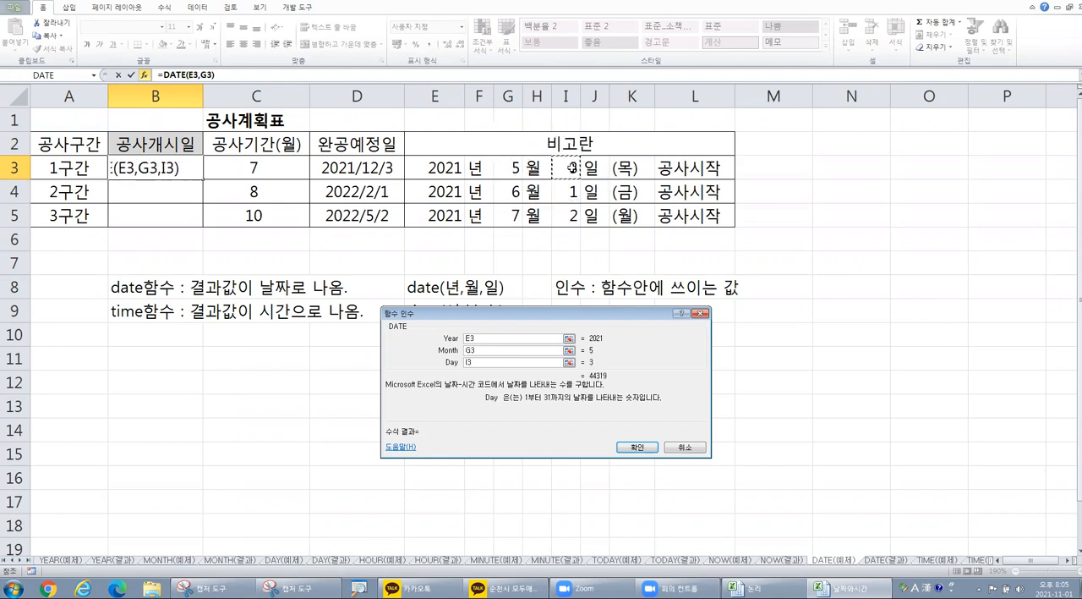
left_click(474, 338)
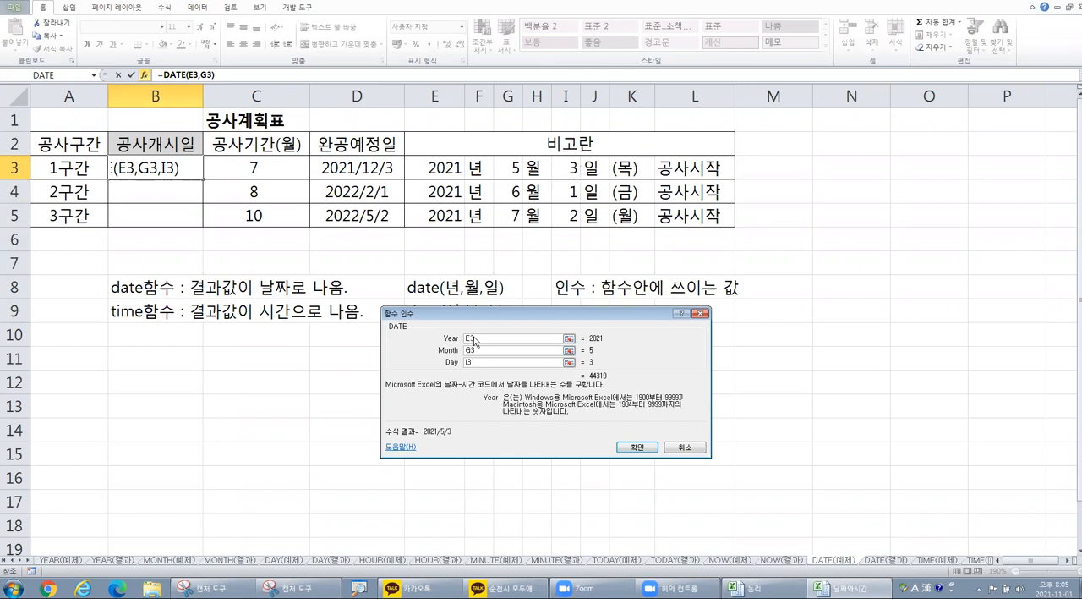
left_click(477, 349)
left_click(467, 363)
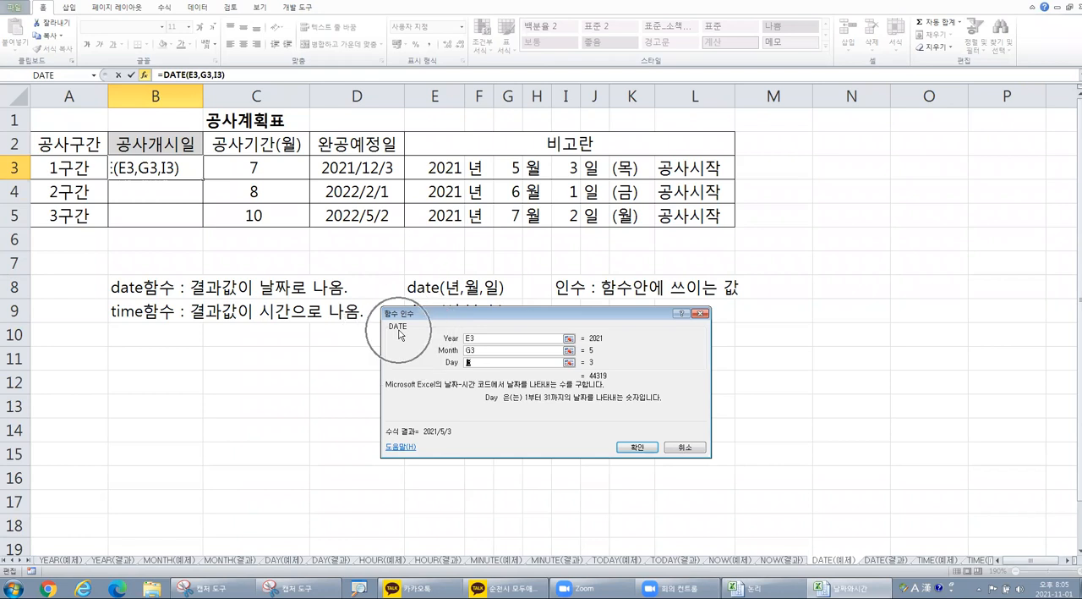
left_click(641, 446)
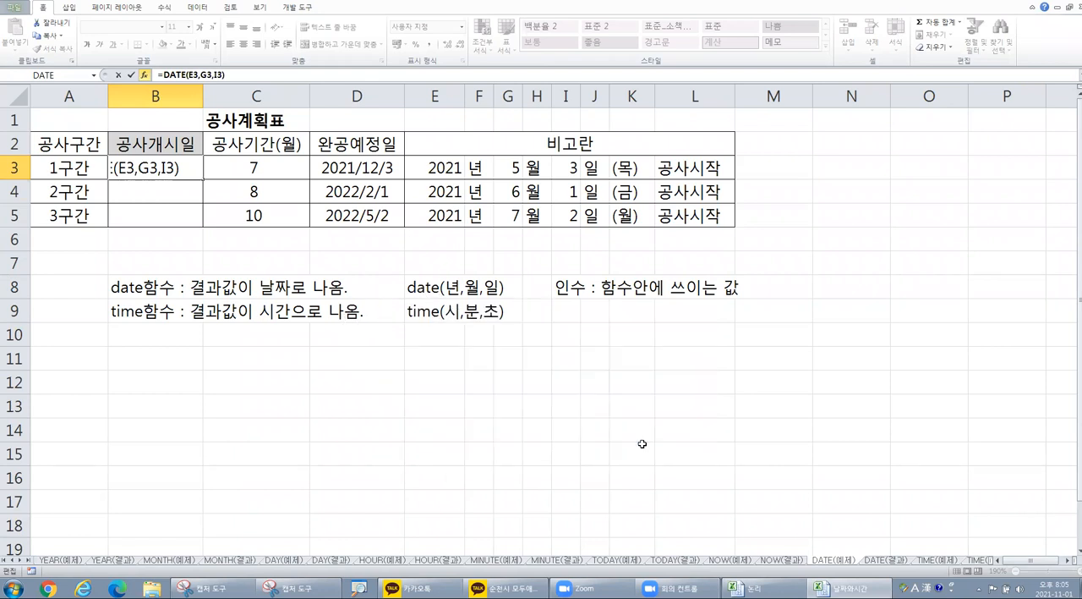
left_click_drag(203, 179, 203, 227)
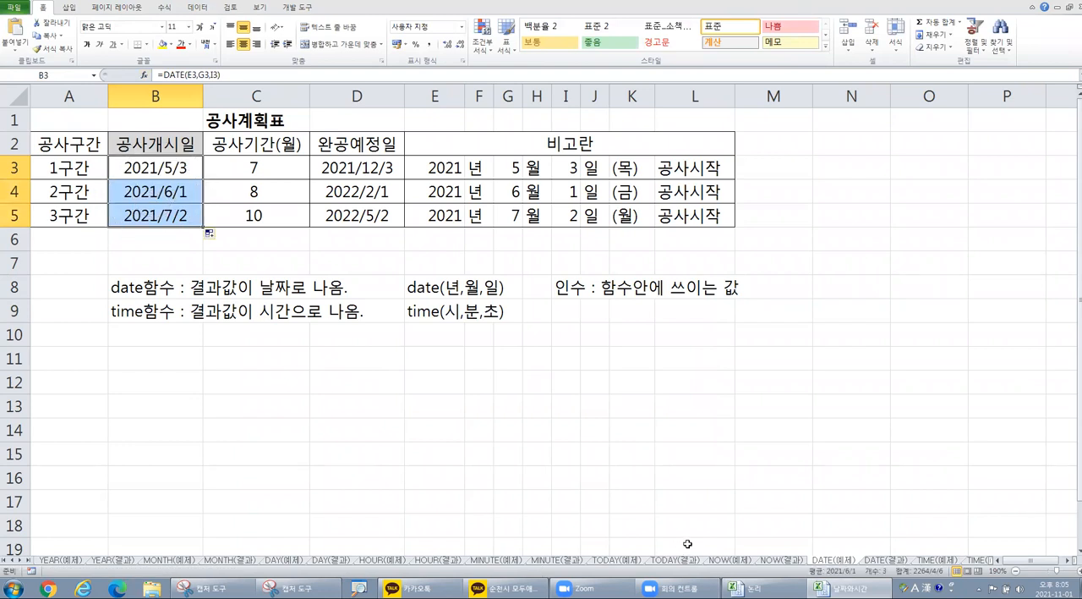
Step: Switch to the TIME(예제) sheet and examine how the 메모 entries split the hour, minute and second into separate cells
left_click(928, 559)
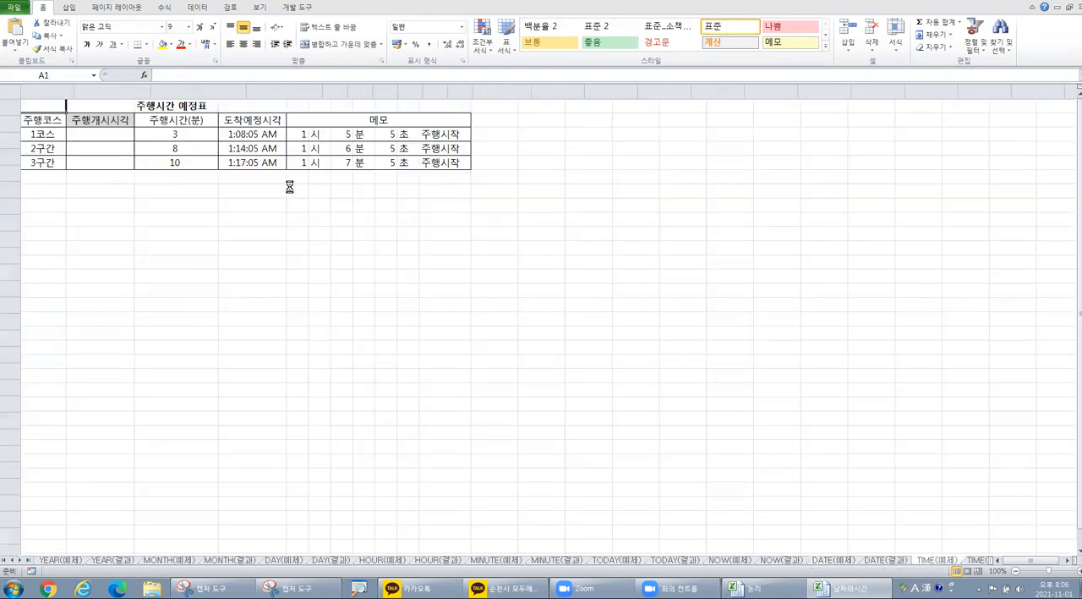
scroll(290, 185, "up", 2)
left_click(380, 150)
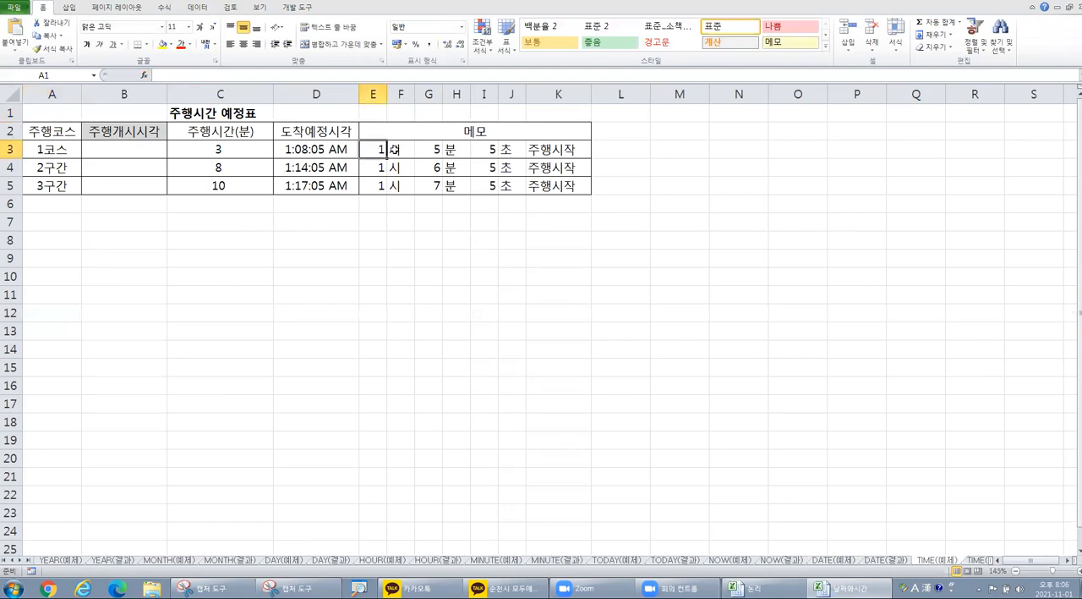
left_click(395, 150)
left_click(381, 148)
left_click(399, 149)
left_click(376, 148)
left_click(378, 149)
scroll(378, 150, "up", 1)
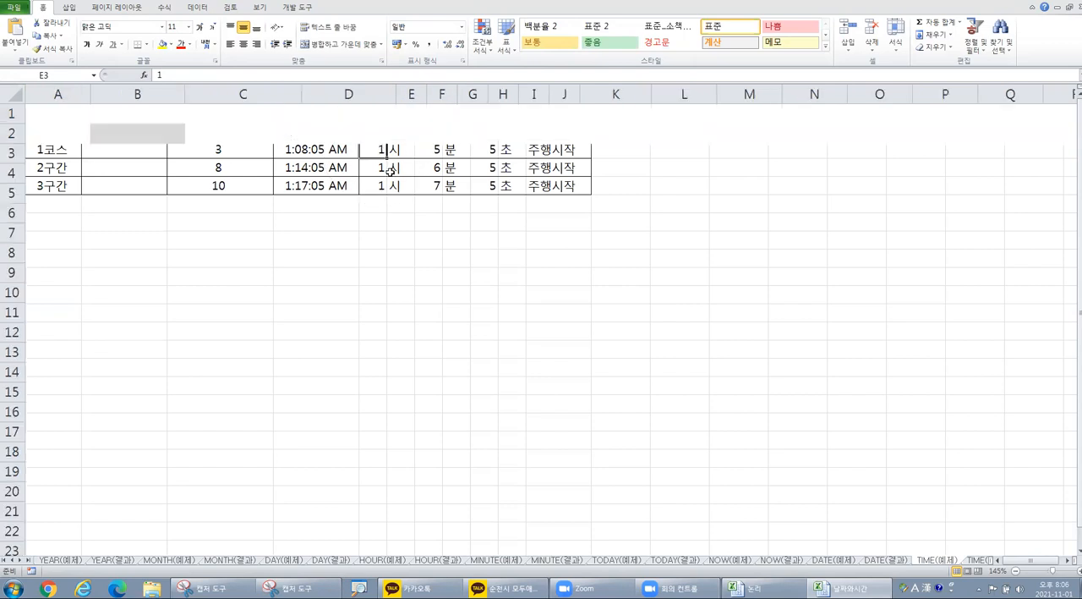
left_click(414, 154)
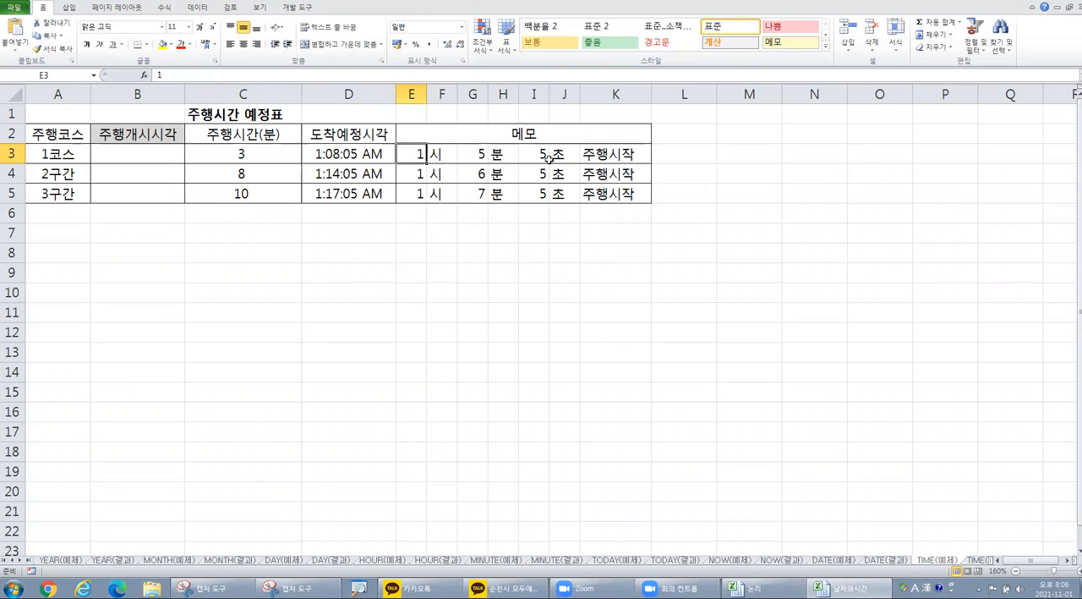
Step: Switch to the WEEKDAY(예제) sheet and enlarge its view
left_click(20, 560)
left_click(20, 561)
left_click(21, 560)
left_click(20, 561)
left_click(20, 561)
left_click(20, 561)
left_click(21, 560)
left_click(21, 561)
left_click(20, 560)
left_click(20, 561)
left_click(496, 560)
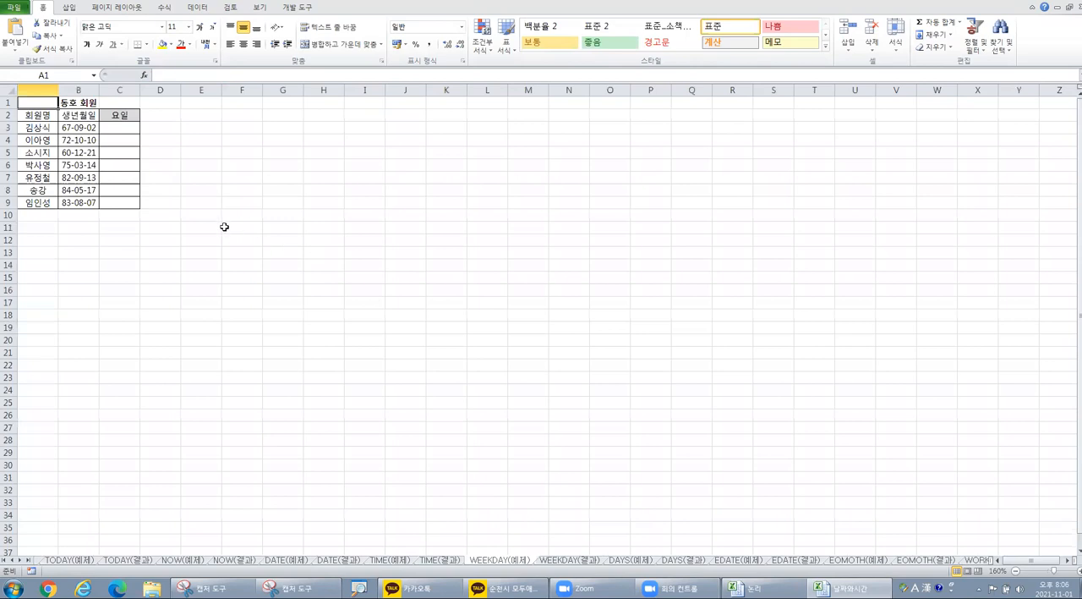
scroll(224, 228, "up", 1)
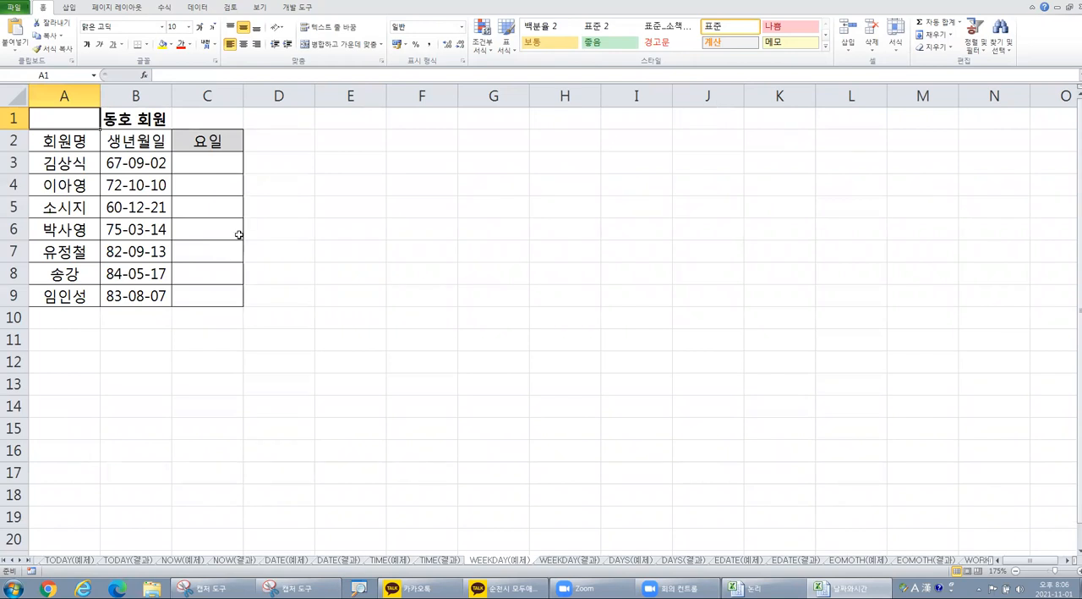
Step: Enter the note "choose, weekday함수 이용" in cell E3, beside the member table
left_click(351, 162)
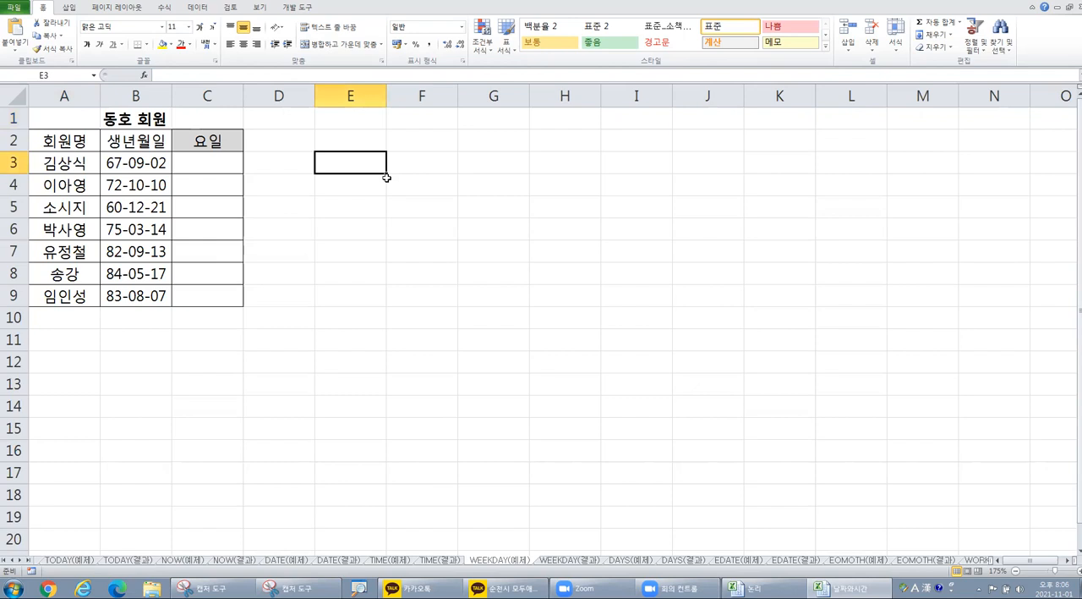
type("ch")
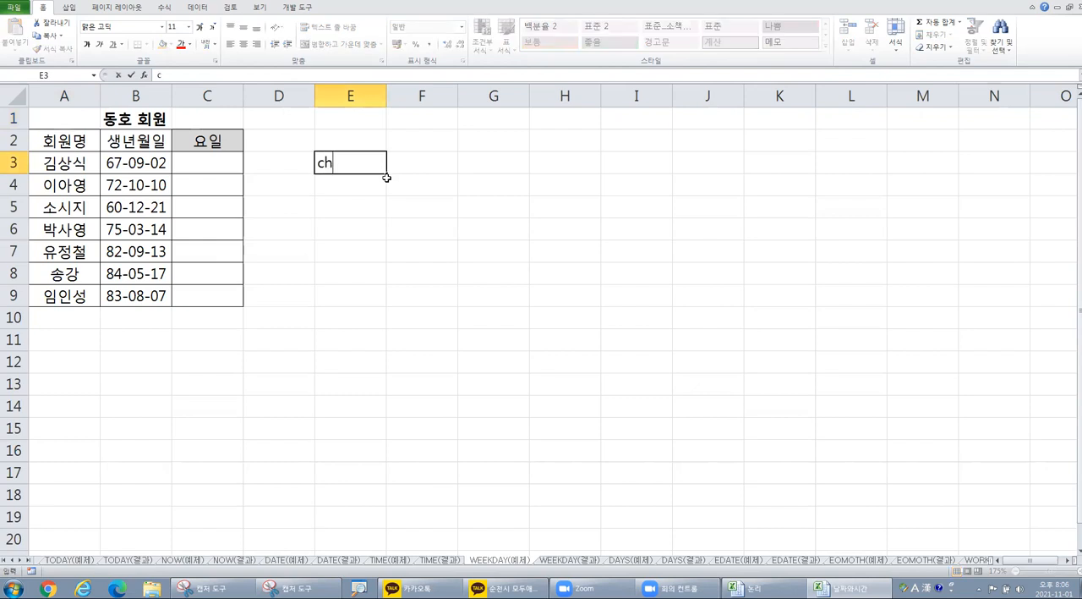
type("oose, weekday함수 이용")
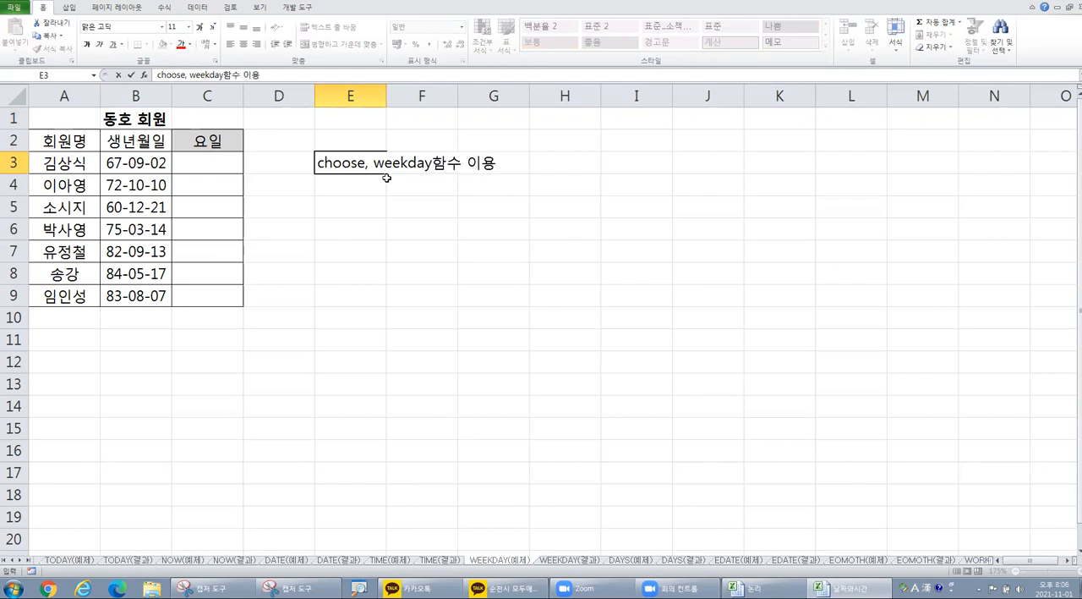
key("Return")
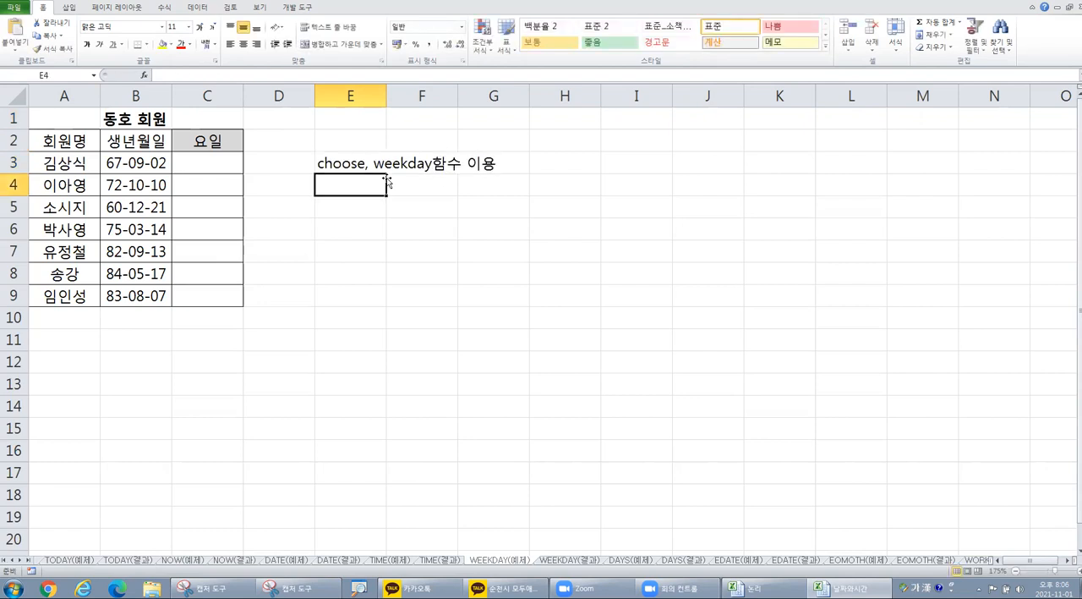
Step: Enter the note "일요일부터 시작하는 1번방식" in cell E4
type("일요일부")
type("터 시작한")
type("는 ")
type("1번방")
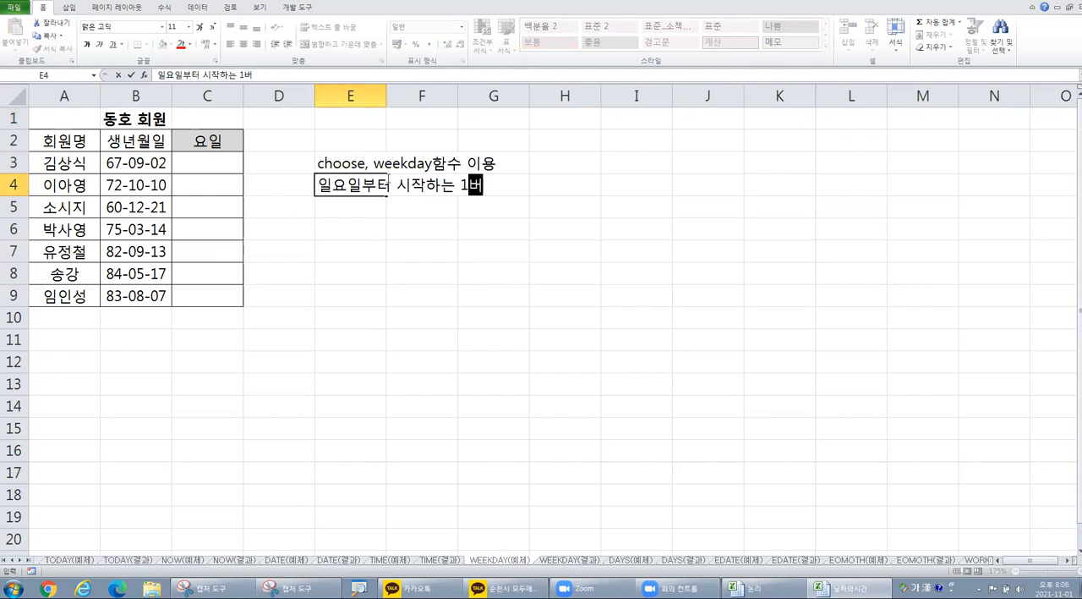
type("식")
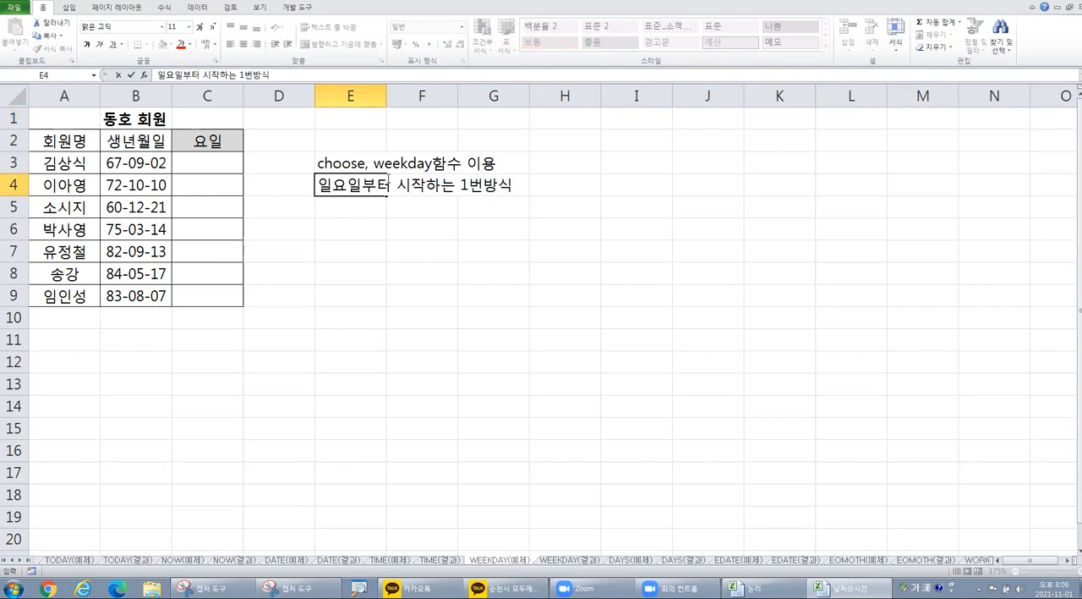
key("Return")
Step: Enter the note "문자열 전체를 표현(토요일)" in cell E5
type("문자열 저")
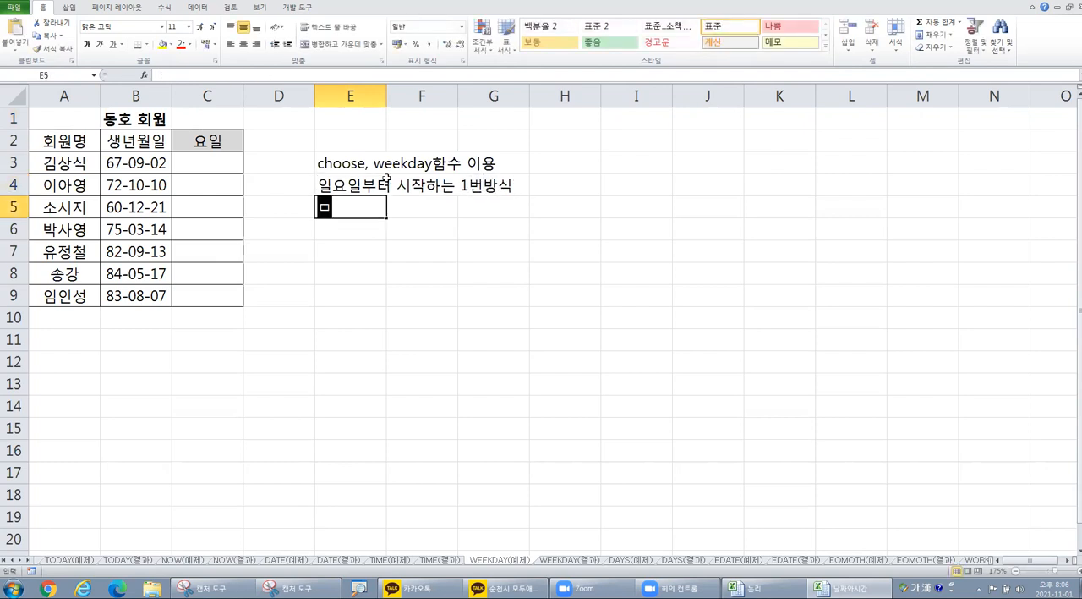
type("ㄴ체를 표현")
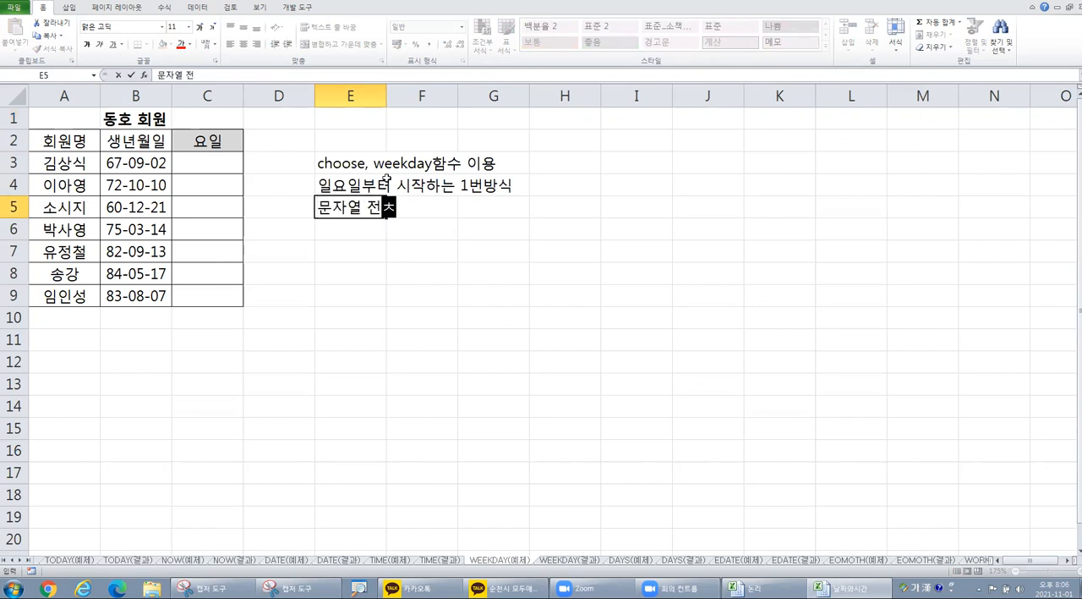
type("(토")
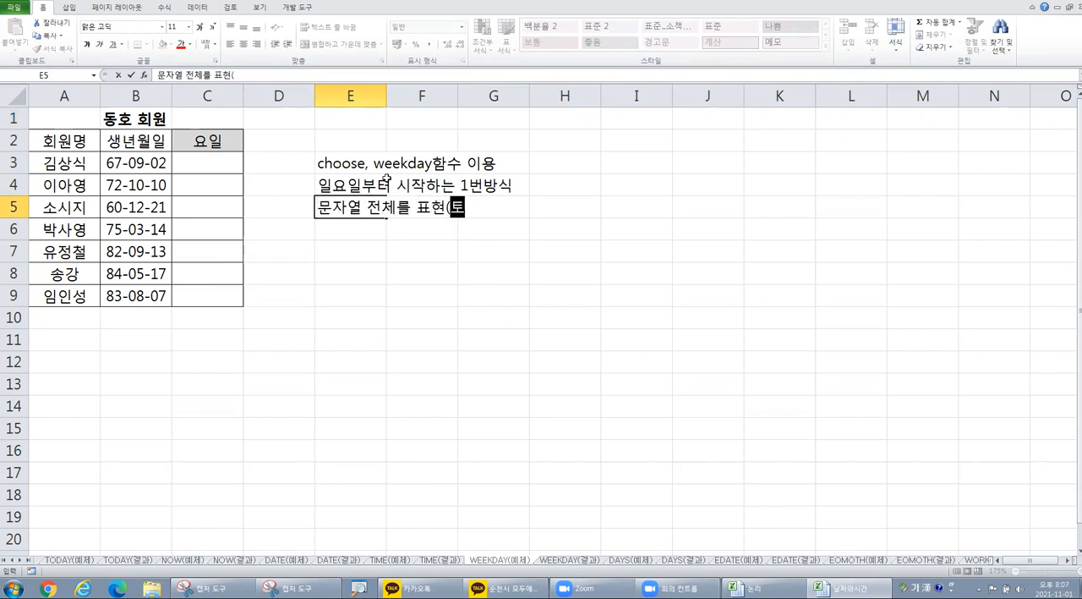
type("용ㅣㄹ)")
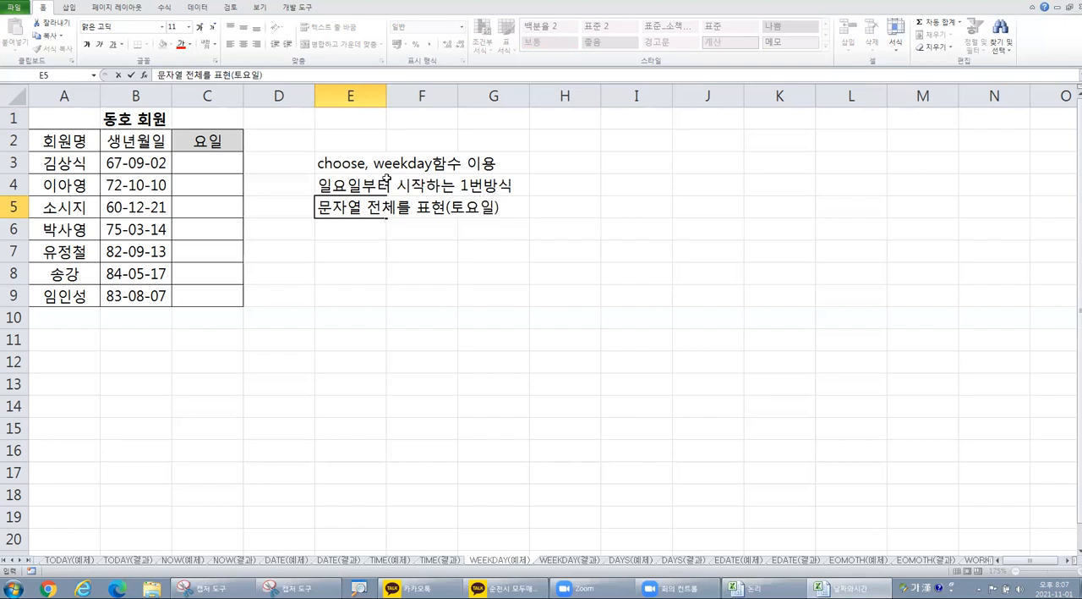
left_click(352, 269)
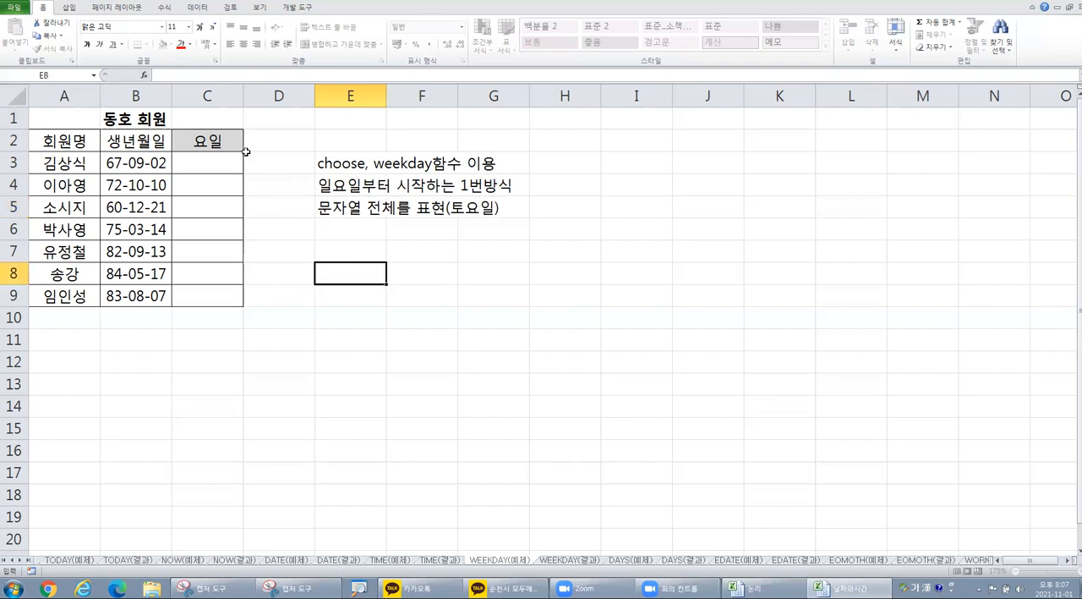
Step: Start a CHOOSE function in cell C3 of the 요일 column and move its arguments dialog clear of the table
left_click(220, 161)
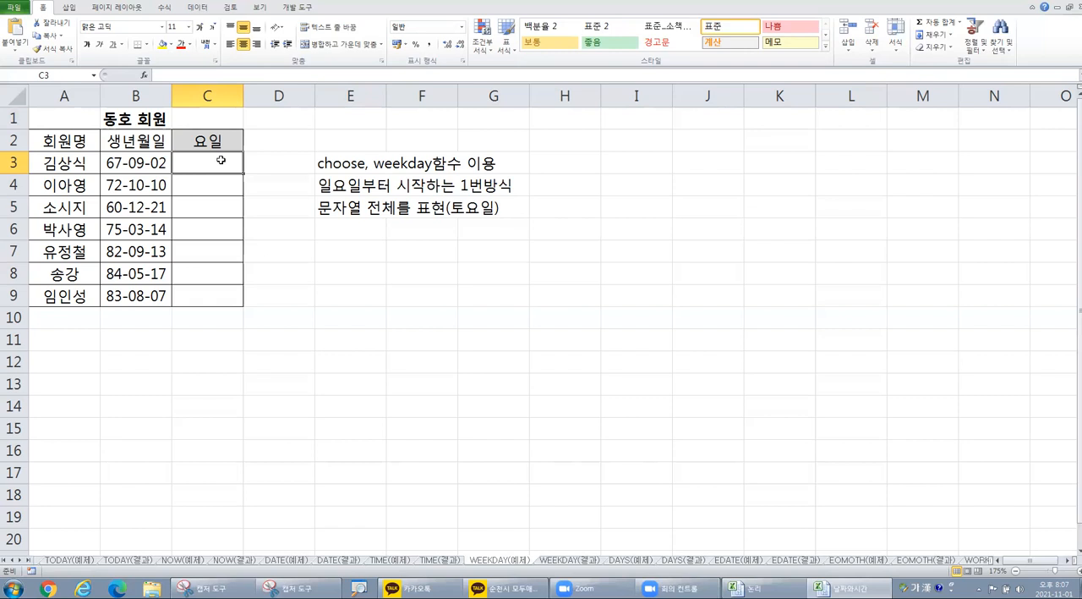
left_click(145, 76)
left_click(495, 390)
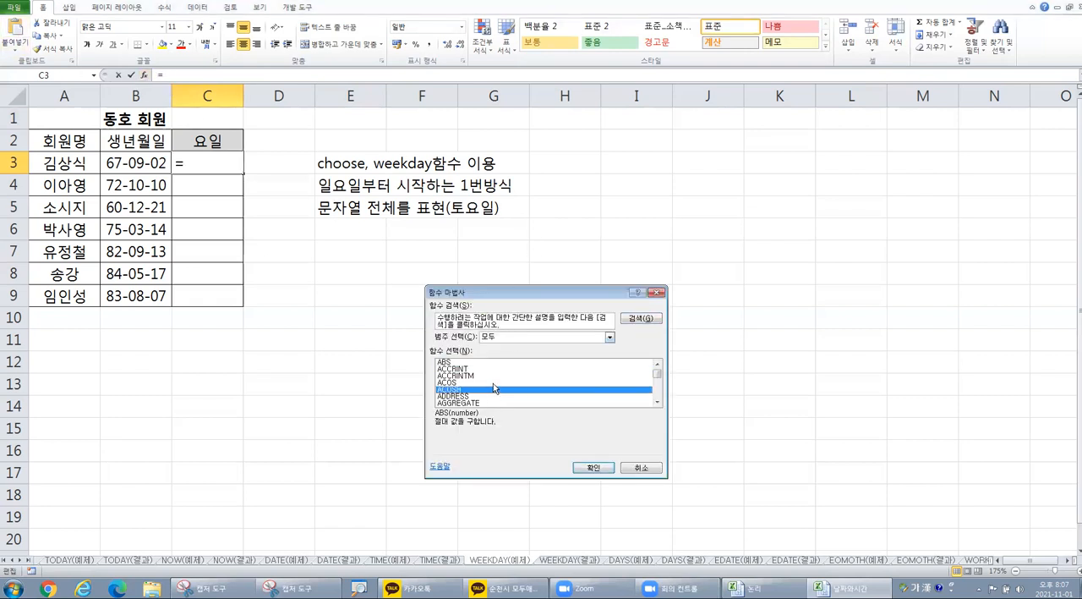
key("c")
scroll(500, 388, "down", 3)
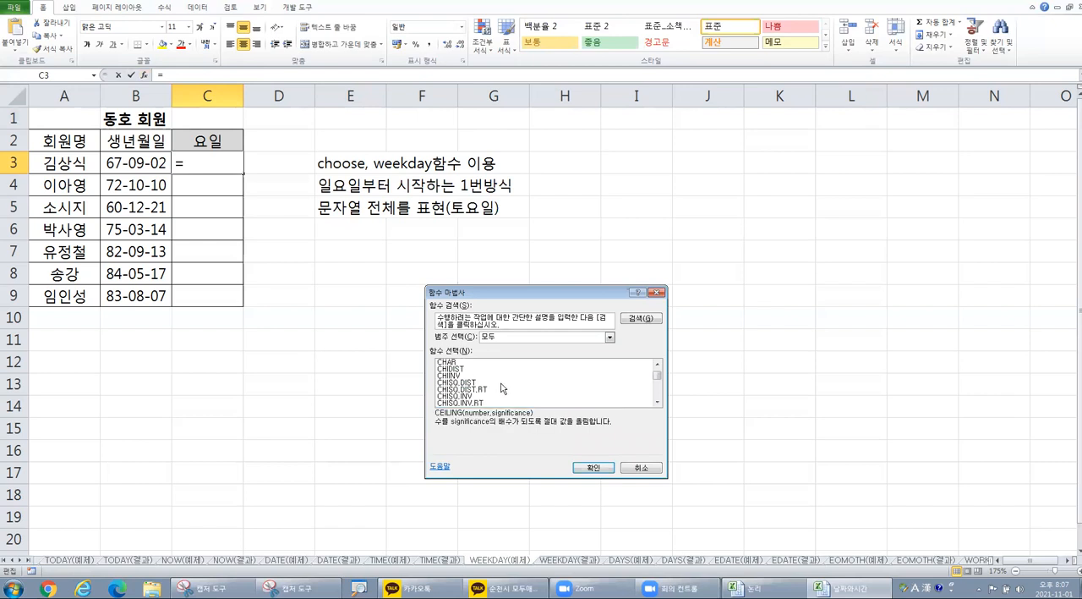
scroll(501, 388, "down", 1)
left_click(465, 403)
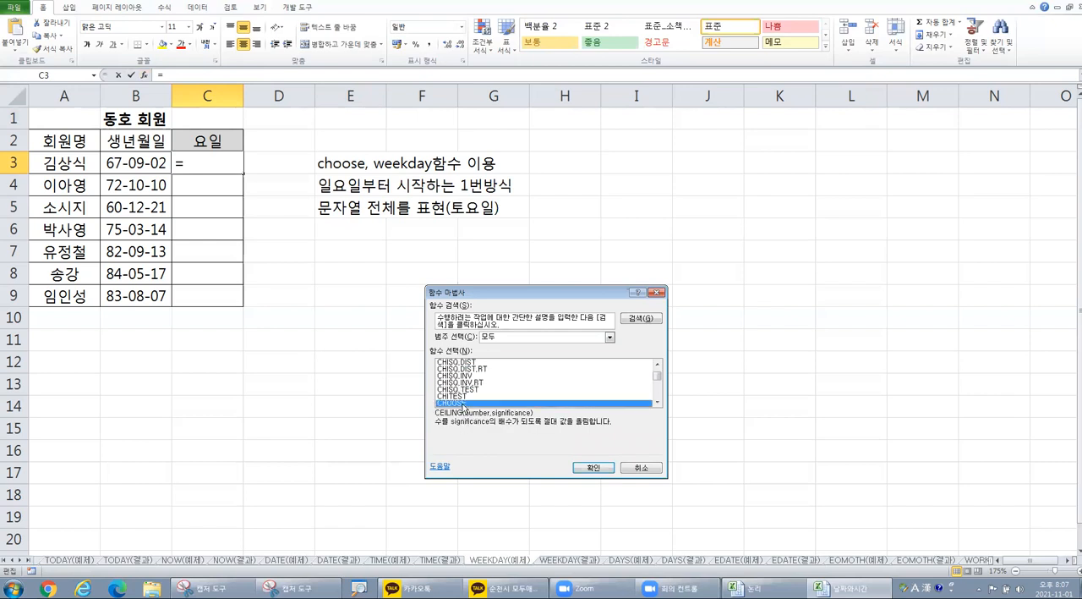
left_click(594, 467)
left_click_drag(534, 383, 659, 235)
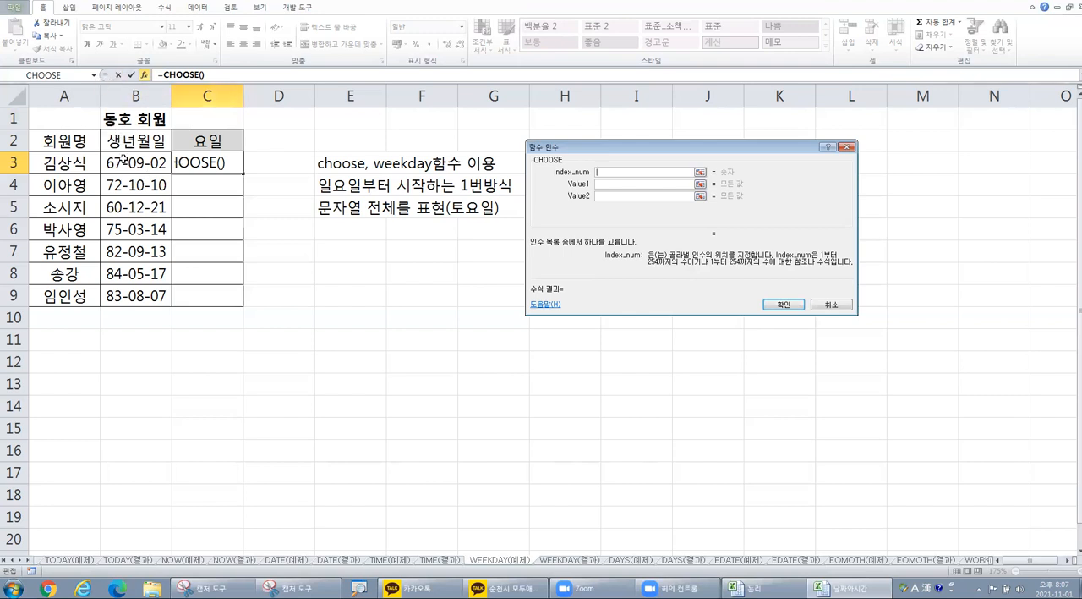
Step: Nest a WEEKDAY function inside CHOOSE as its Index_num argument
left_click(94, 75)
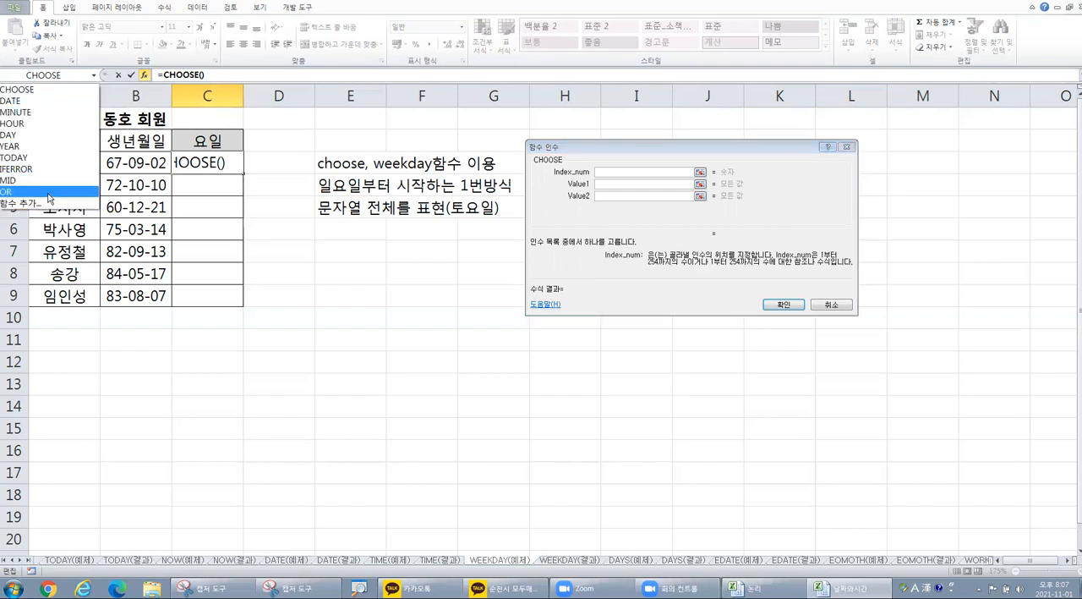
left_click(49, 204)
left_click(498, 387)
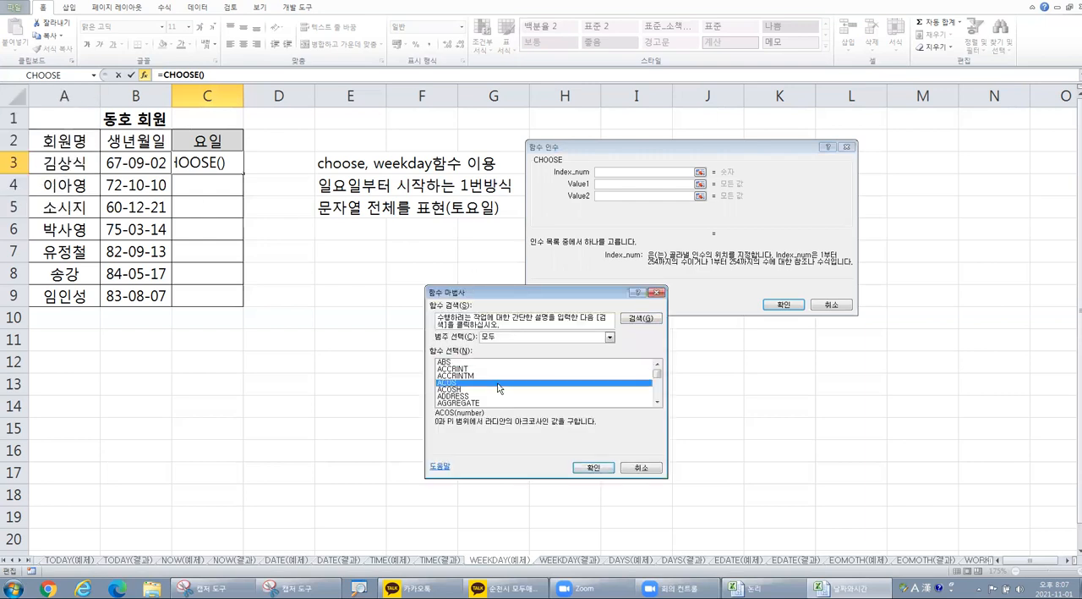
key("w")
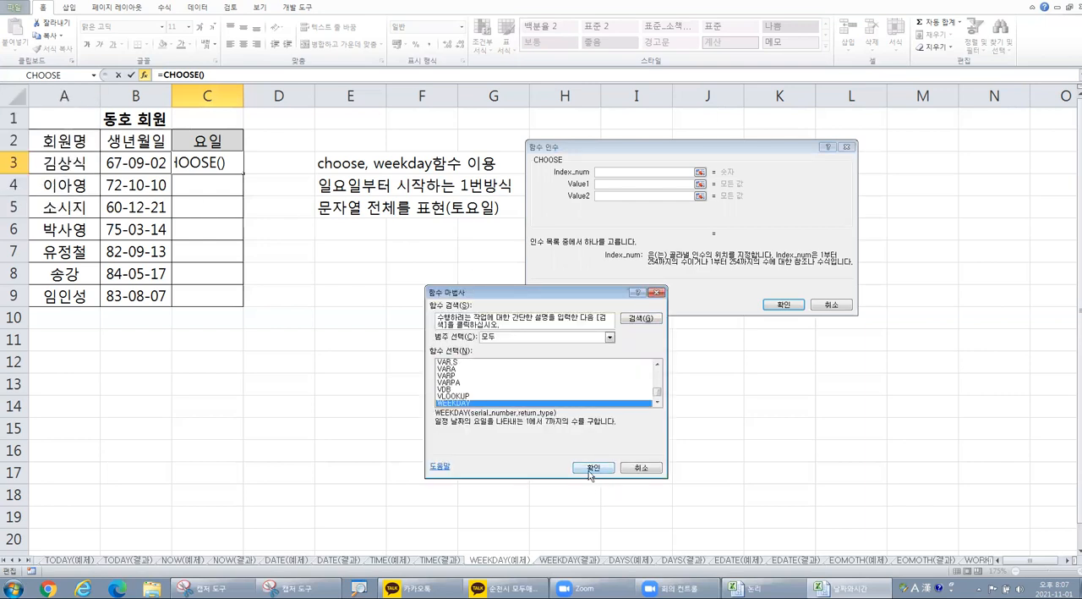
key("ctrl")
left_click(595, 468)
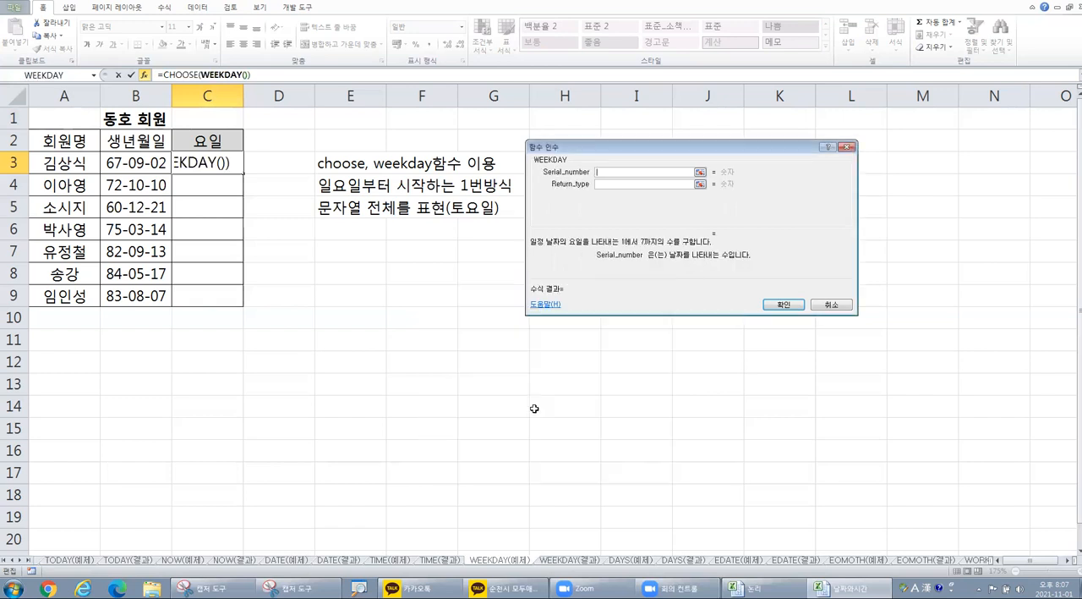
Step: Set WEEKDAY's Serial_number to B3 and Return_type to 1, and return to the CHOOSE arguments
left_click(599, 171)
key("ctrl")
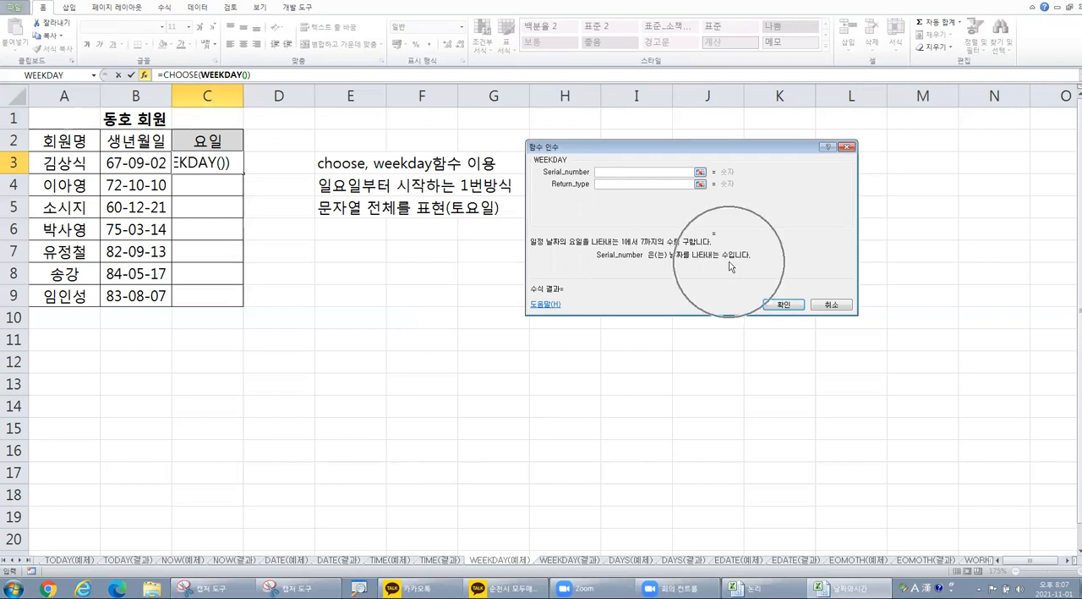
key("ctrl")
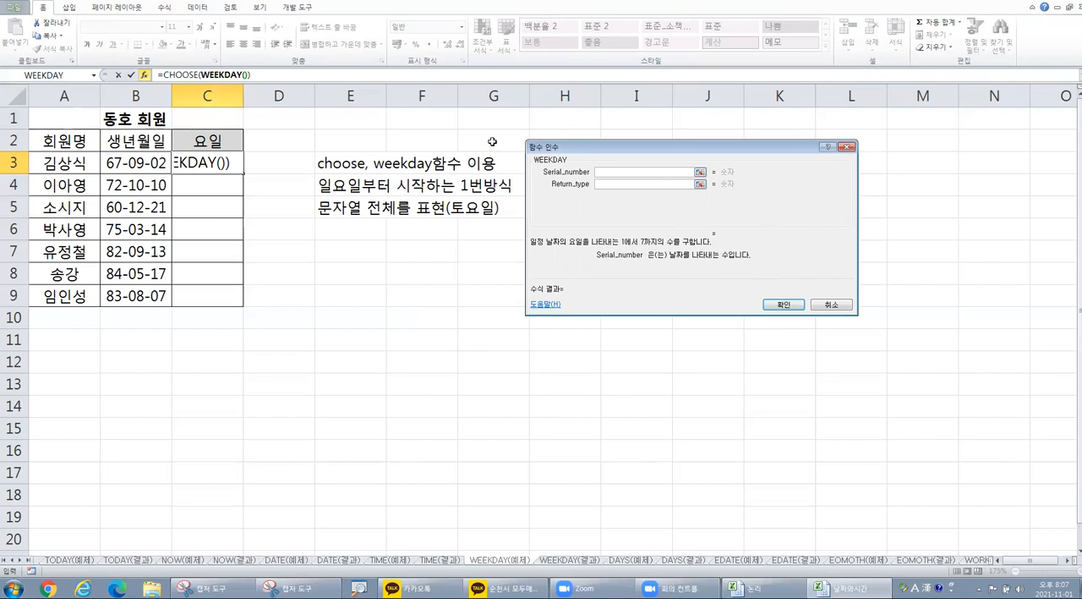
left_click(140, 163)
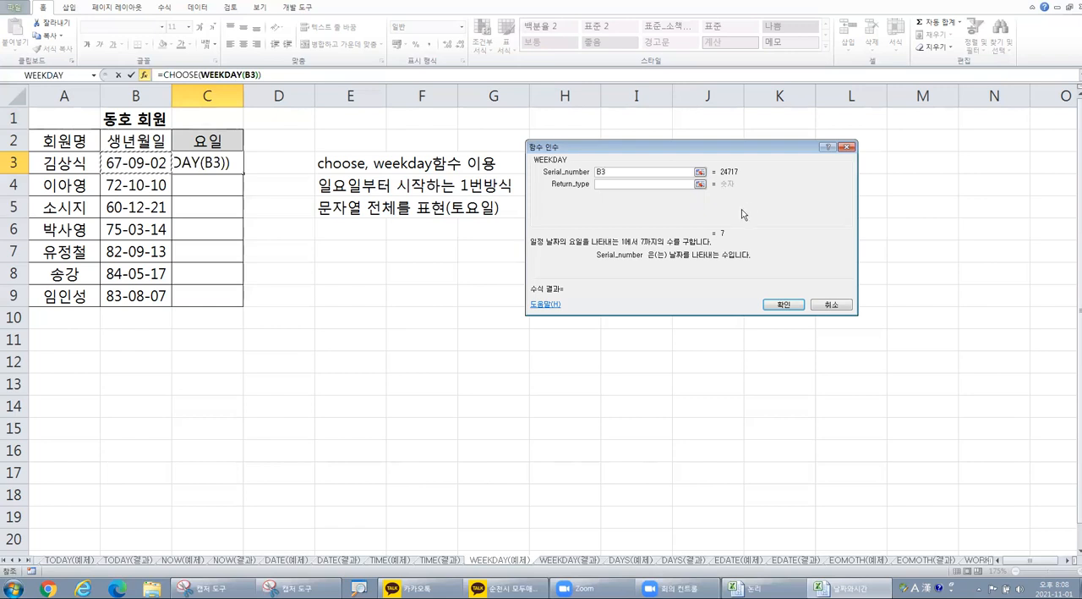
left_click(606, 182)
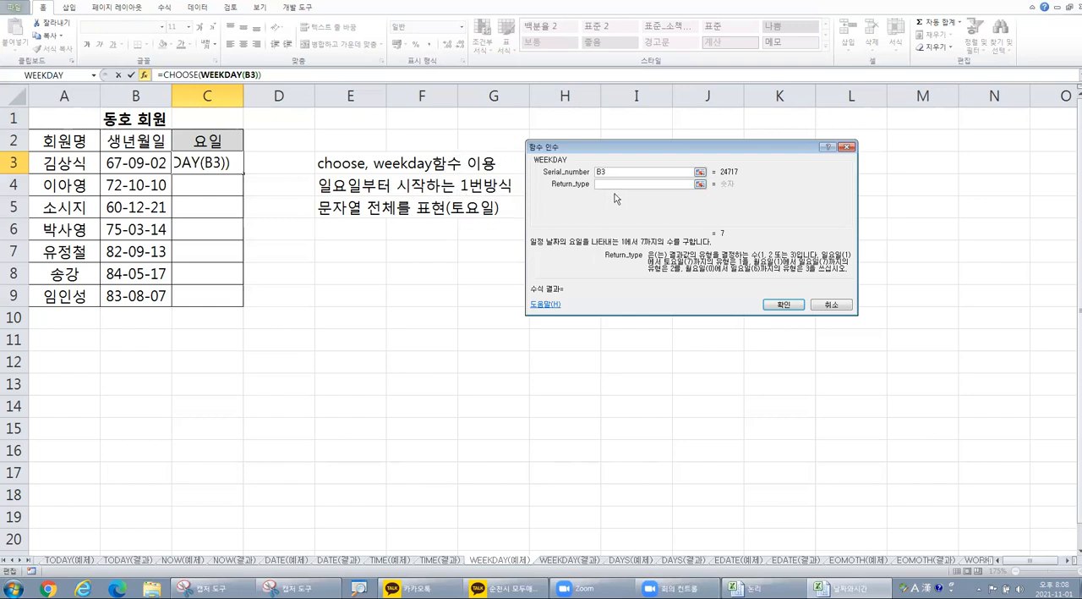
type("1")
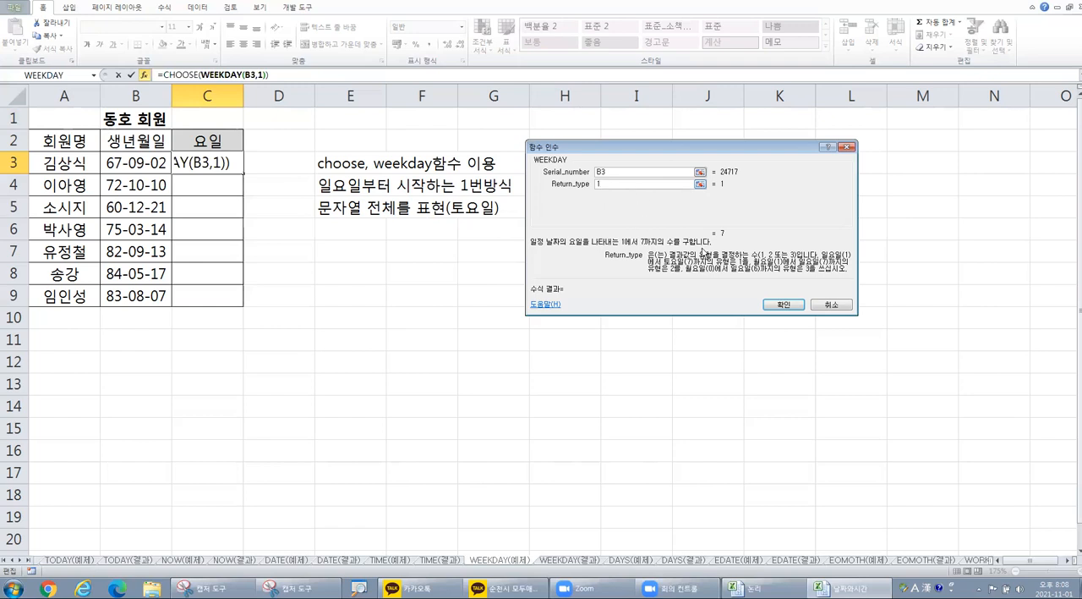
left_click(786, 306)
left_click(184, 74)
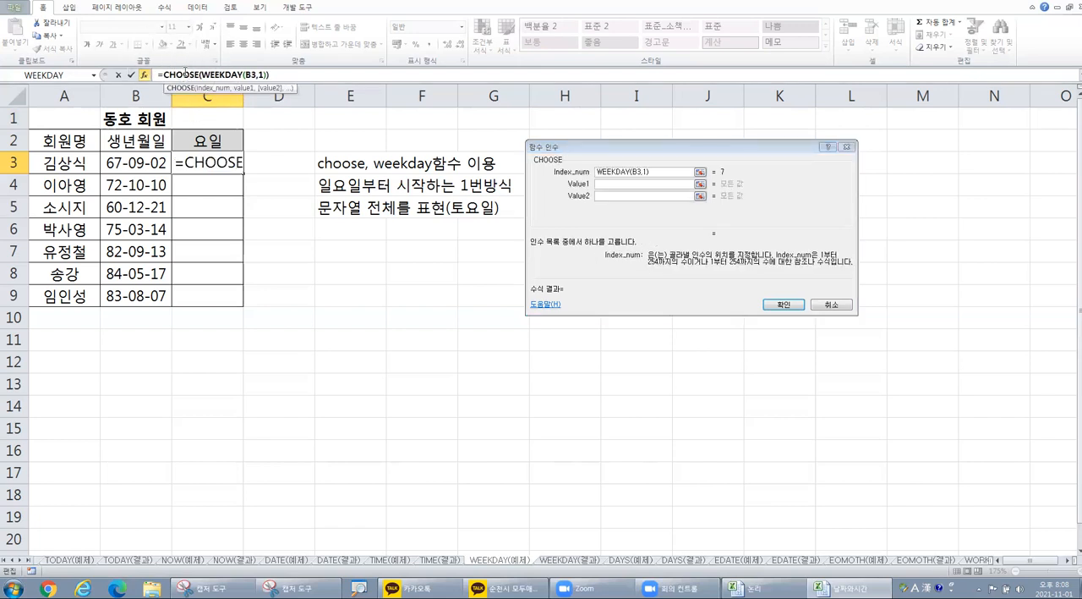
Step: Set CHOOSE's Value1 to Value4 to 일요일, 월요일, 화요일 and 수요일
left_click(630, 183)
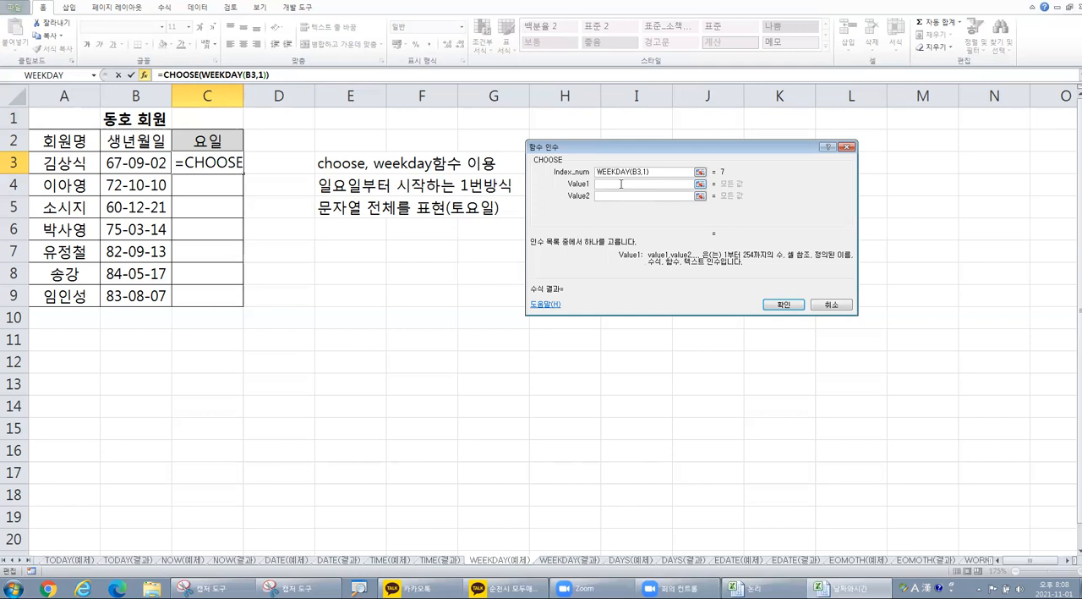
type("일요일")
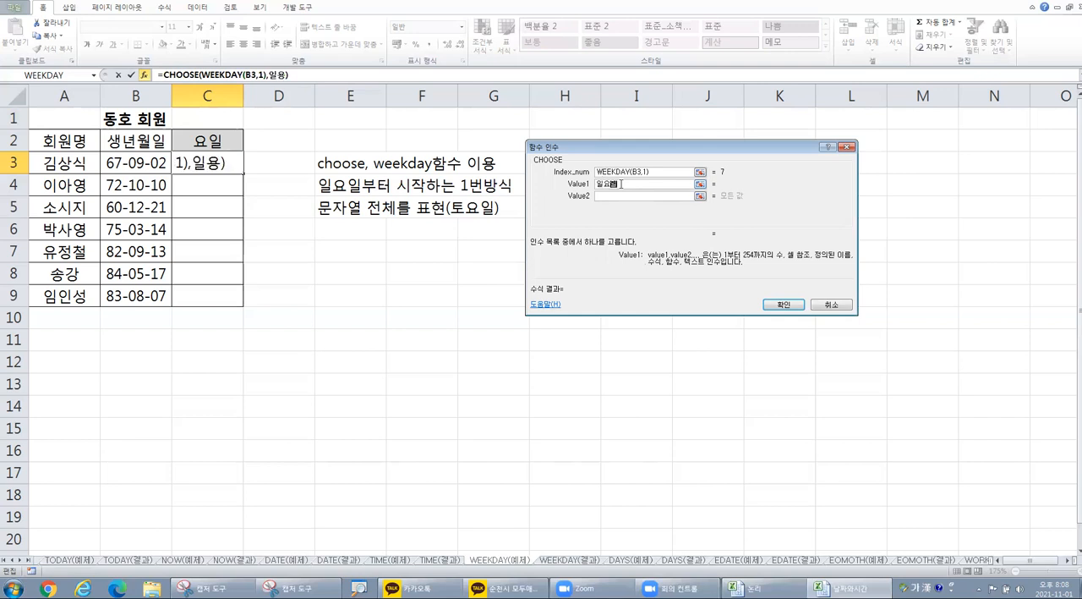
key("Tab")
type("월ㅇ")
type("요일")
key("Tab")
type("화ㅁㅇ")
key("BackSpace")
key("BackSpace")
type("요일")
key("Tab")
type("수요일")
Step: Set CHOOSE's Value5 to Value7 to 목요일, 금요일 and 토요일
key("Tab")
type("목용ㄹ")
key("Tab")
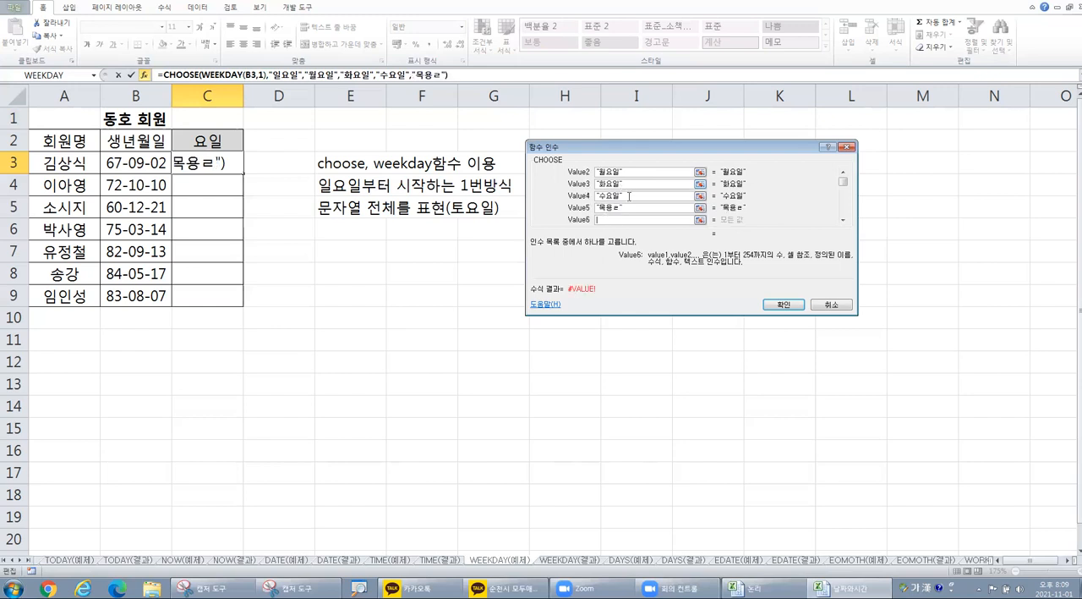
left_click(649, 211)
key("BackSpace")
key("BackSpace")
type("요일")
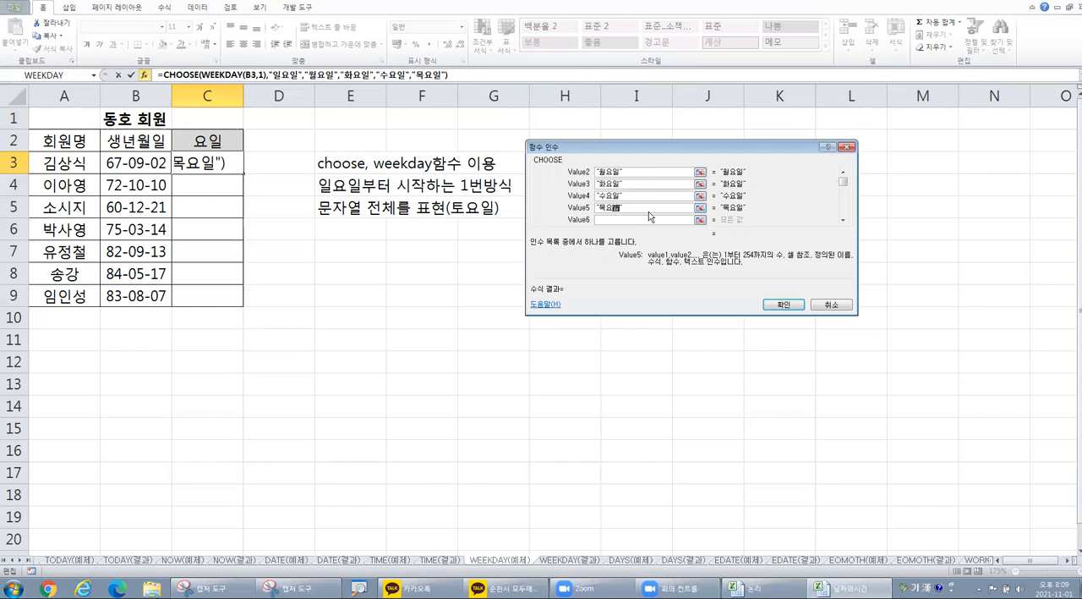
key("Tab")
type("금요일")
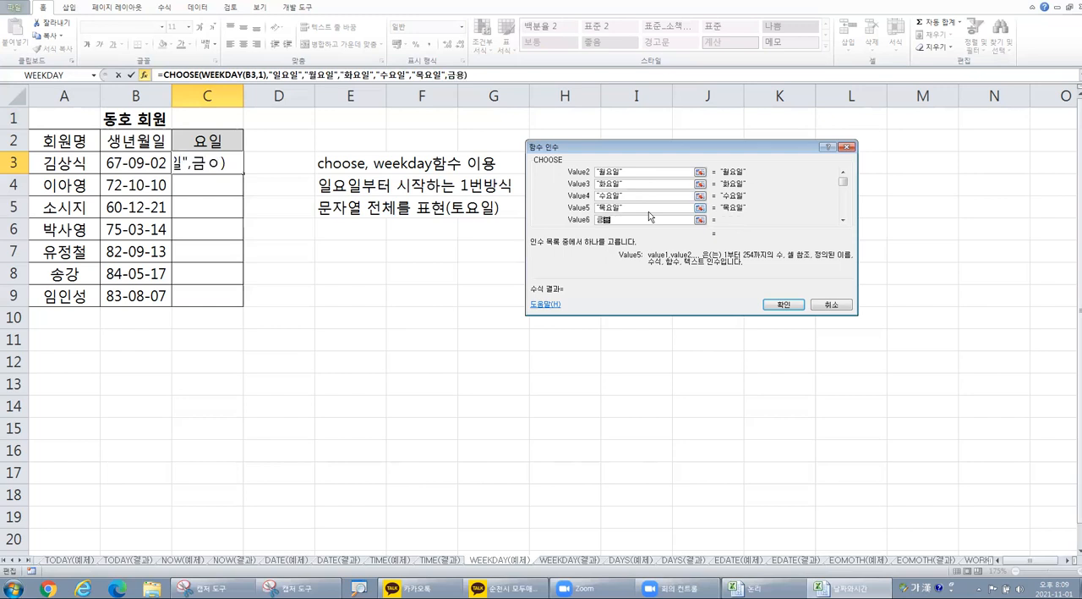
key("Tab")
type("ㅌ요일")
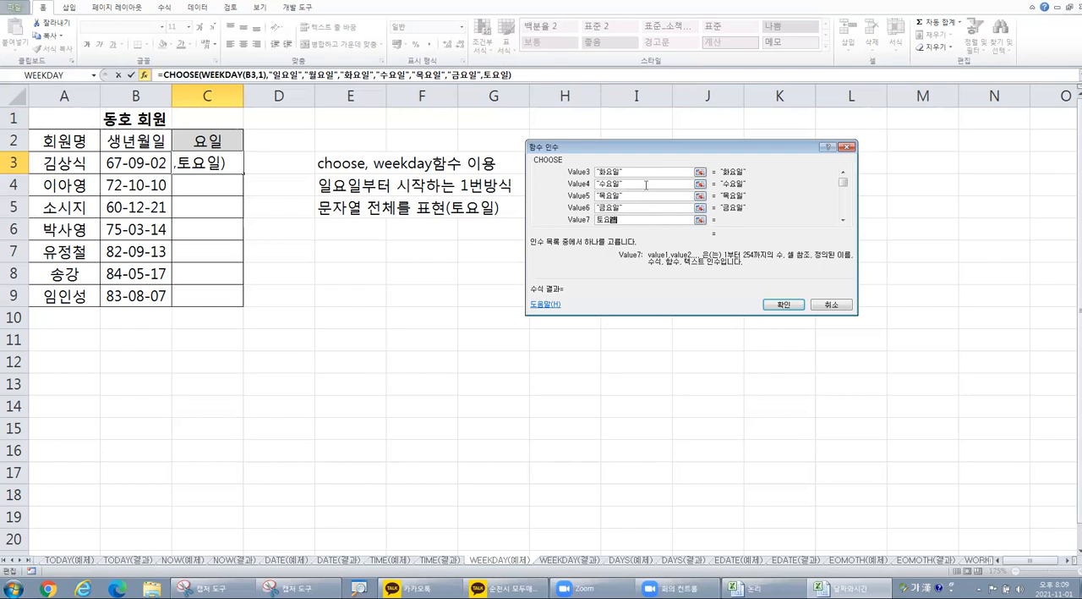
Step: Review the CHOOSE arguments, comparing the WEEKDAY index with the weekday names in Value1 to Value7
left_click(844, 180)
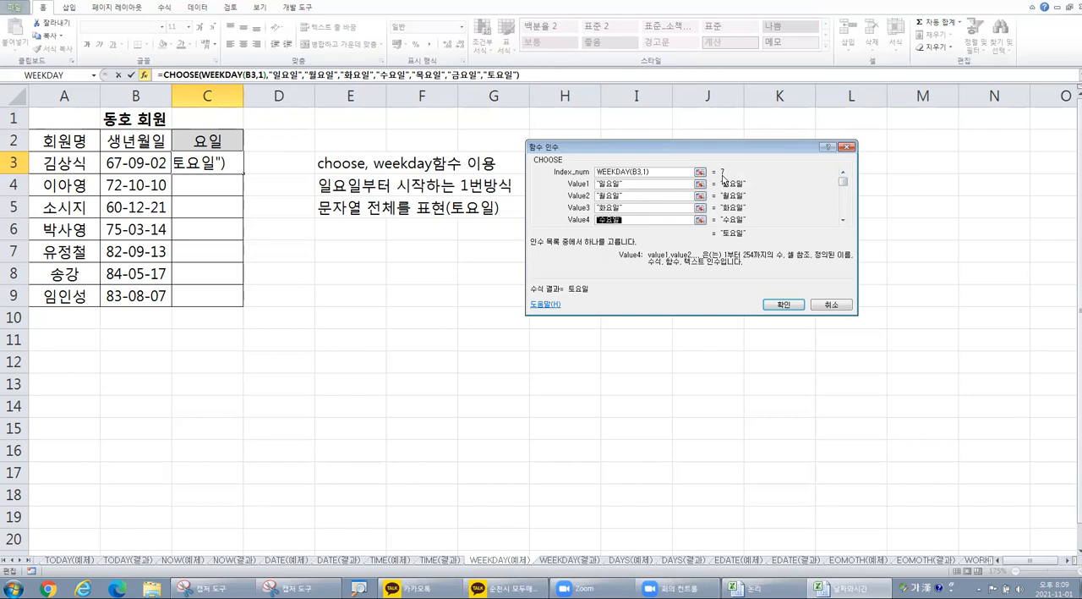
left_click(843, 220)
left_click(844, 222)
left_click(844, 222)
left_click(844, 222)
key("ctrl")
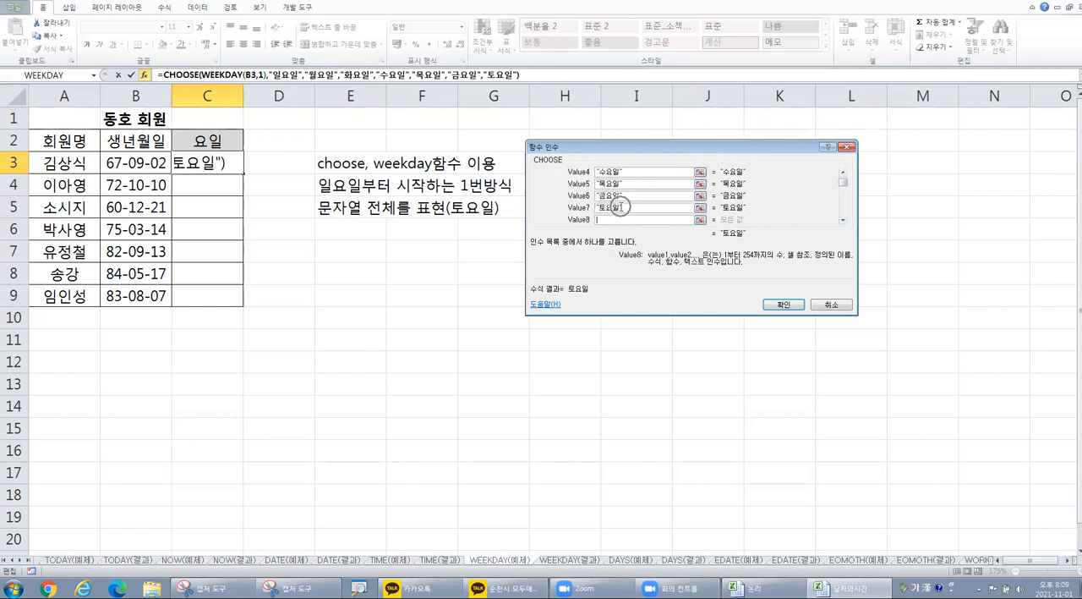
left_click(843, 174)
left_click(843, 173)
left_click(844, 173)
left_click(844, 173)
left_click(670, 173)
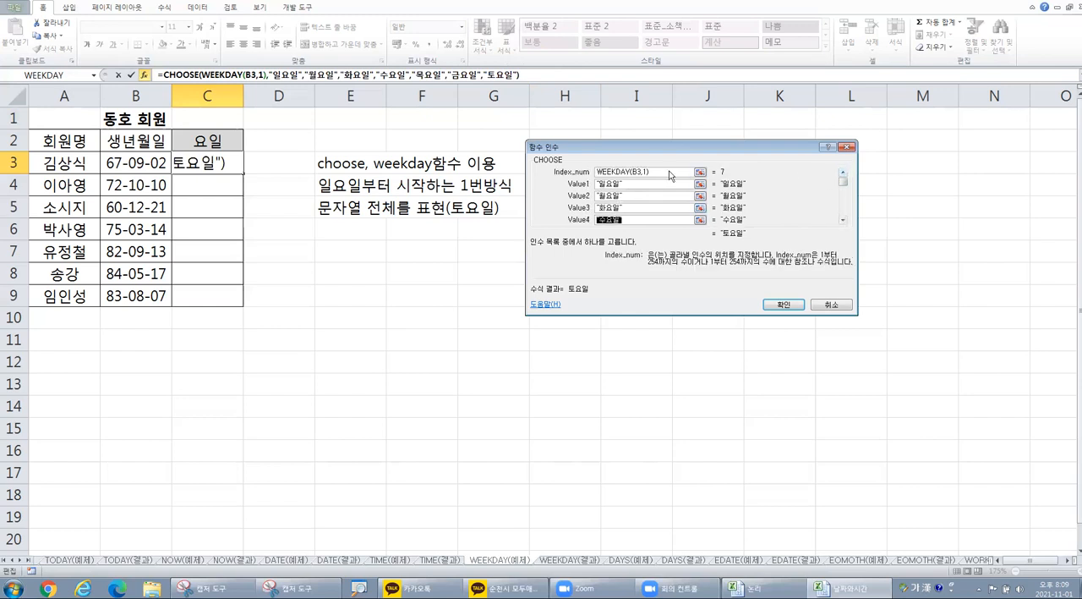
left_click_drag(671, 174, 592, 174)
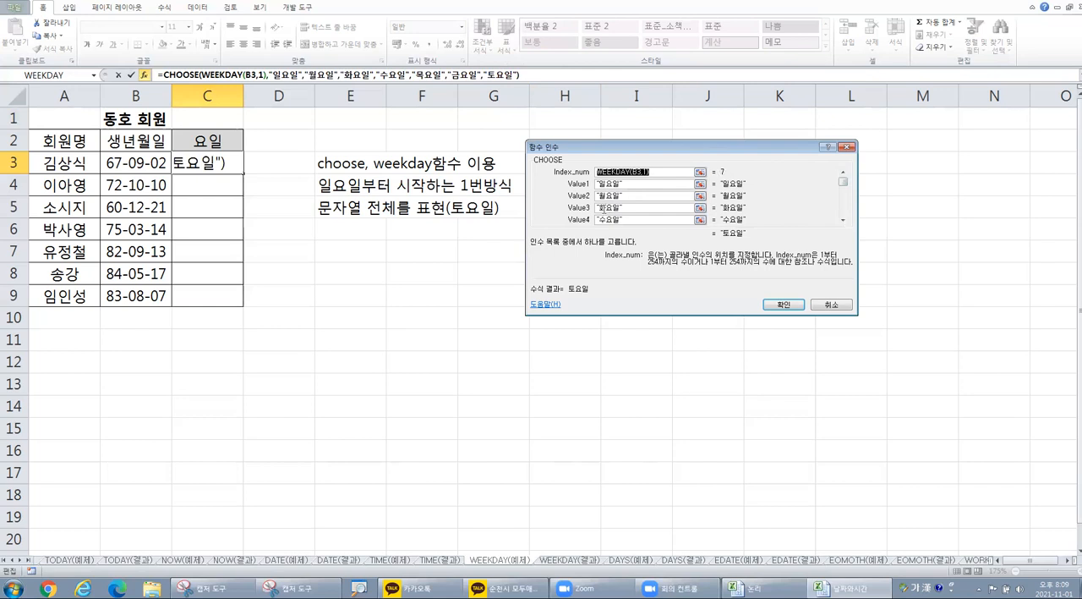
left_click(611, 207)
double_click(615, 207)
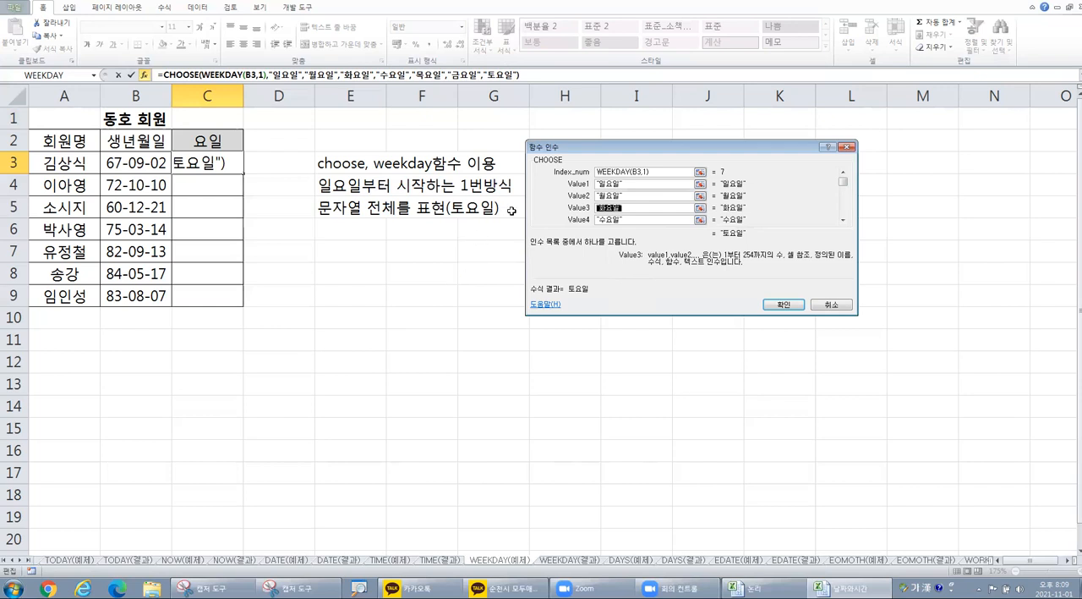
Step: Accept the CHOOSE formula in C3 and fill it down the 요일 column through C9
left_click(786, 304)
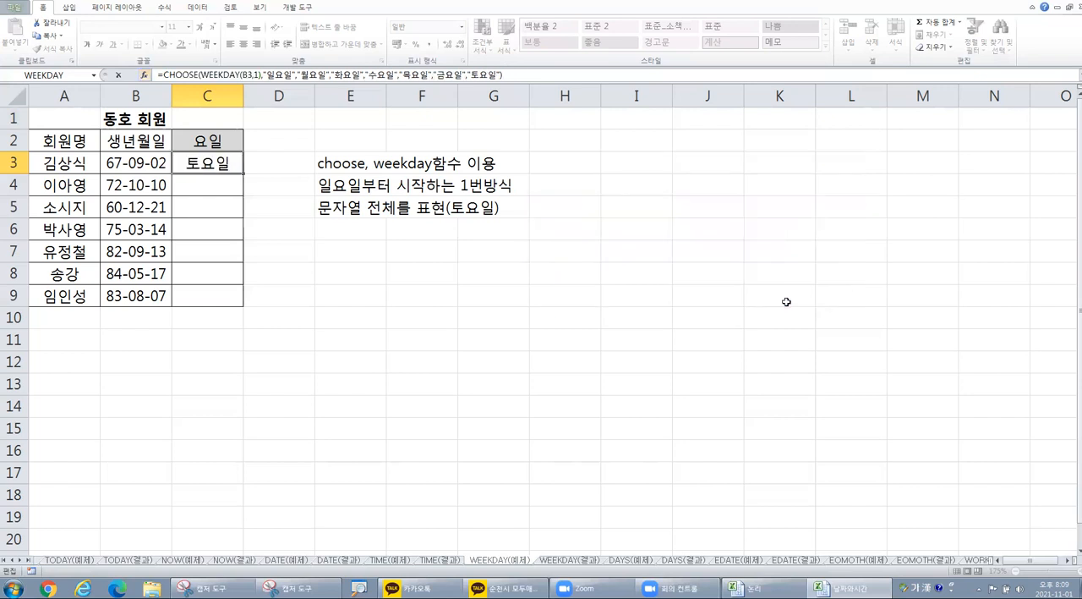
left_click_drag(245, 173, 241, 301)
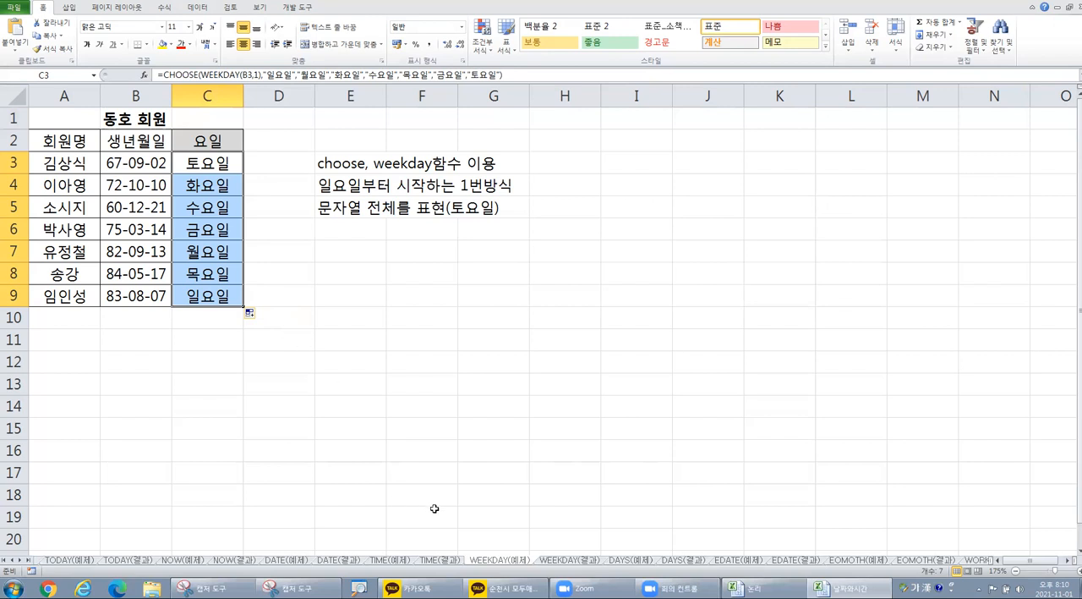
Step: Switch to the DAYS(예제) sheet and enlarge its view
left_click(627, 565)
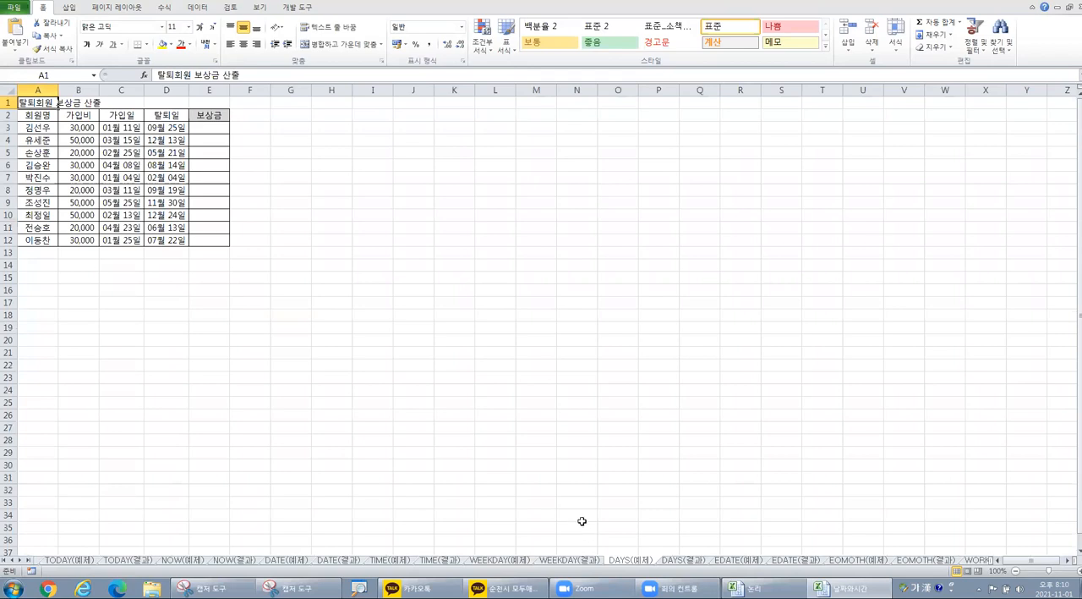
scroll(485, 392, "up", 2)
scroll(486, 392, "up", 3)
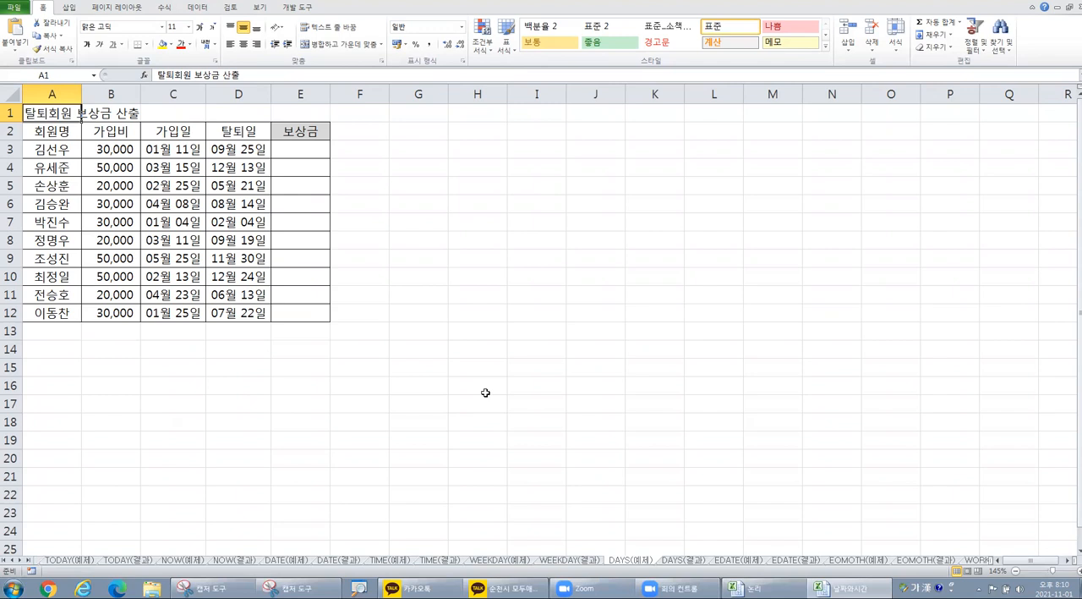
Step: Enter the note "보상금 = 가입비 * 가입기간 * 0.2%" in cell H3, beside the compensation table
left_click(501, 148)
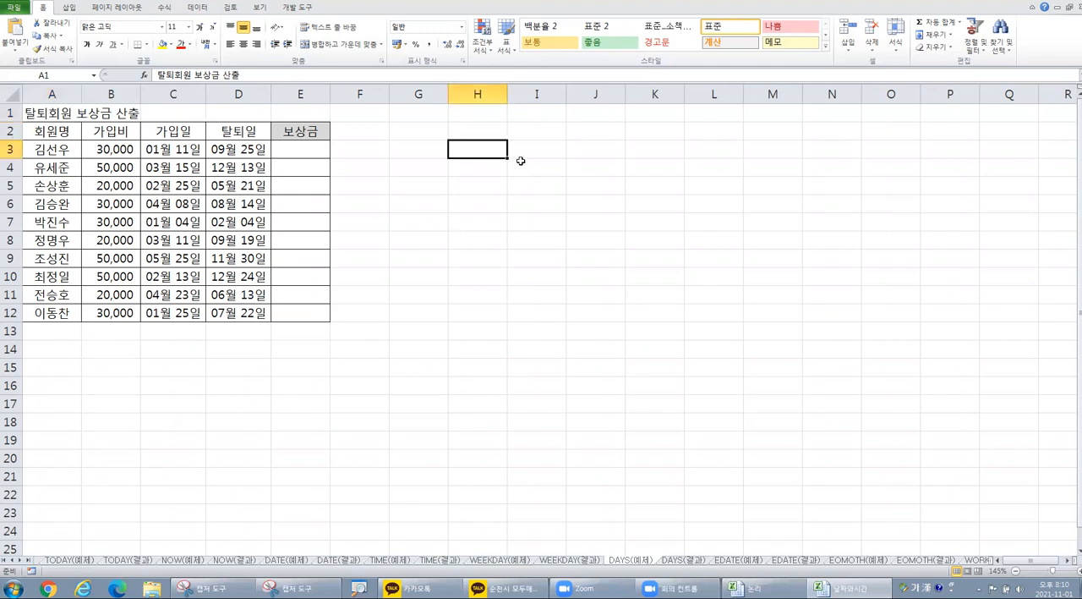
type("보상금")
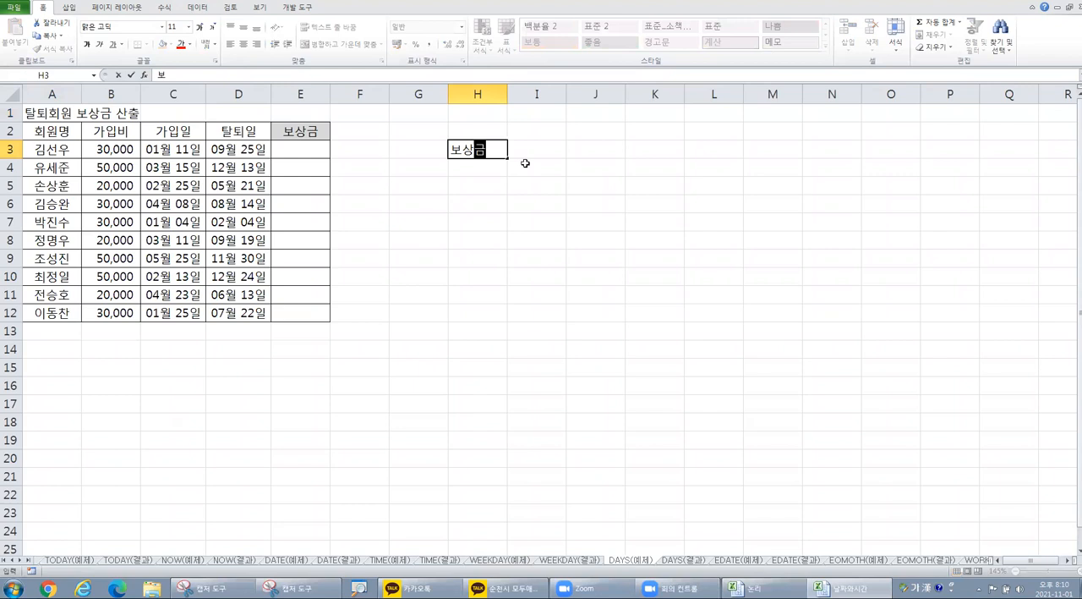
type(" = 가입비 ")
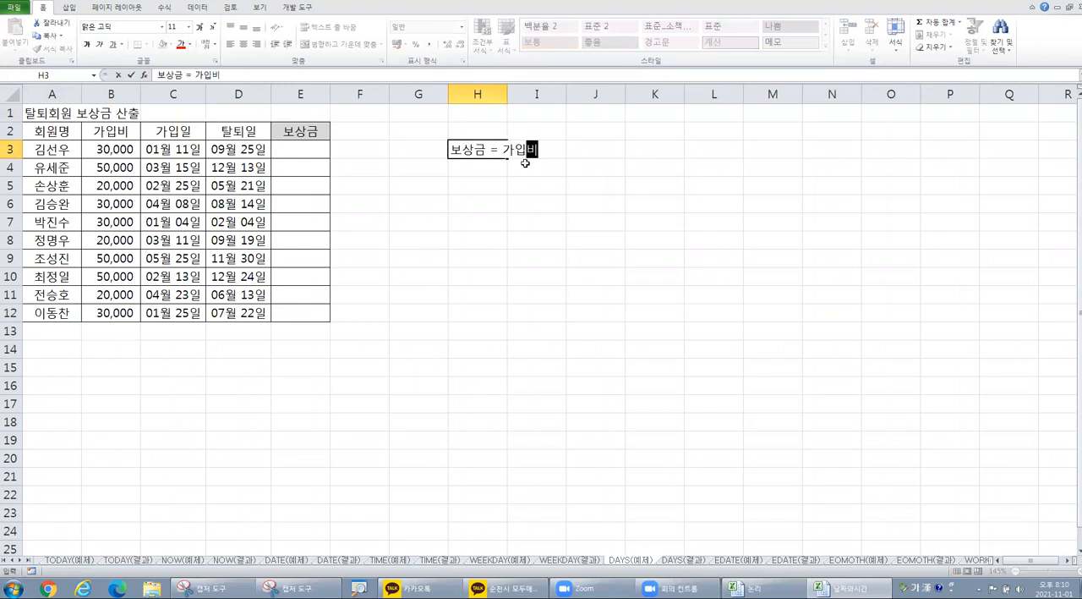
type("* 가입기간 * 0.2%")
key("Return")
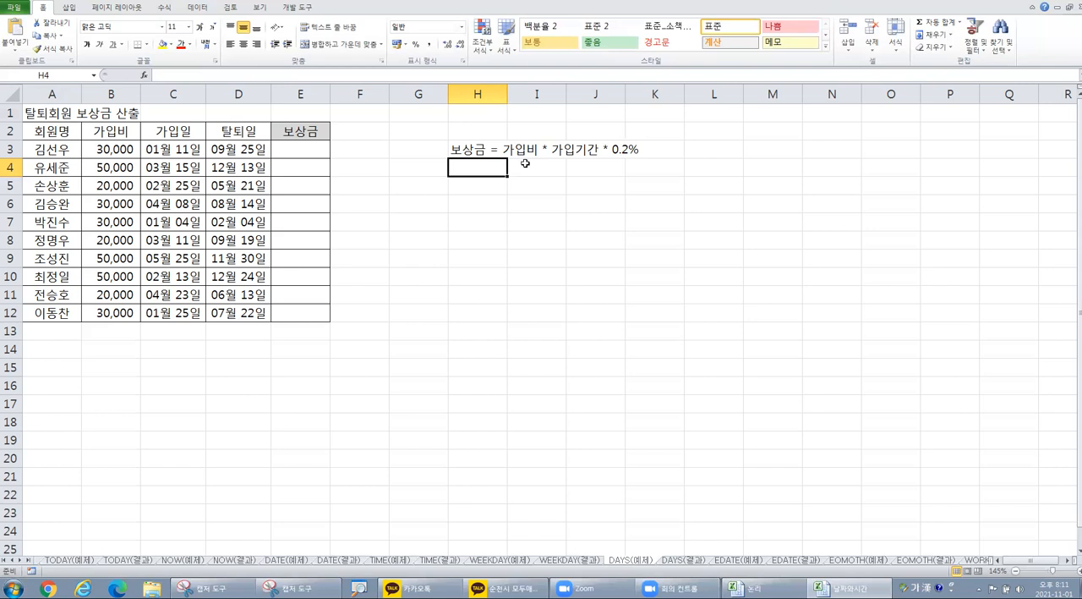
Step: Enter the note "days360함수 : 두 날짜 사이의 값을 구하는 함수" in cell H5, below the compensation formula note
left_click(489, 184)
type("d")
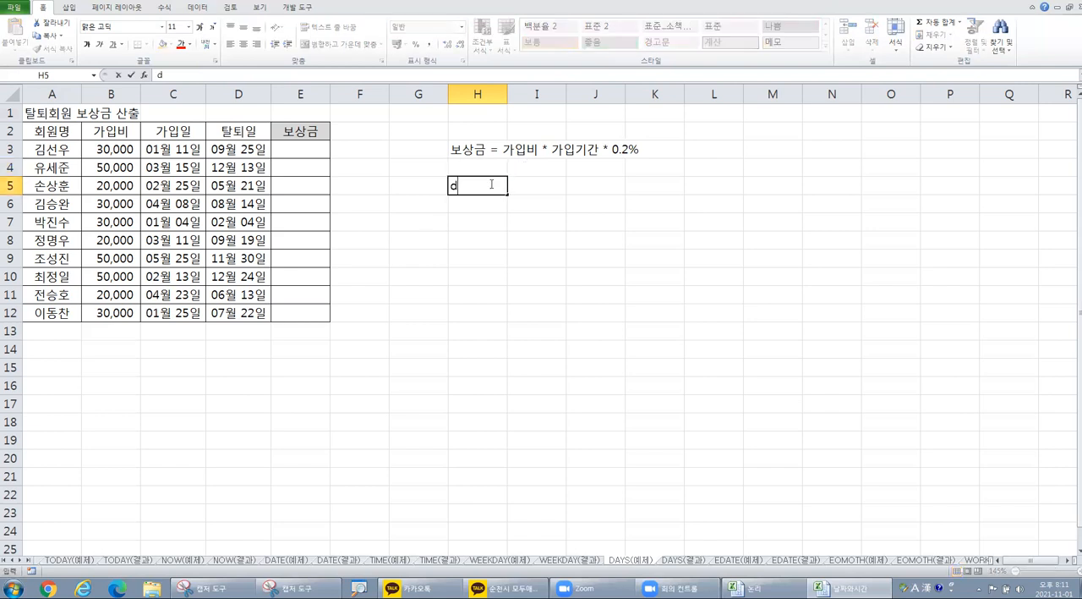
type("ays360함수 : ")
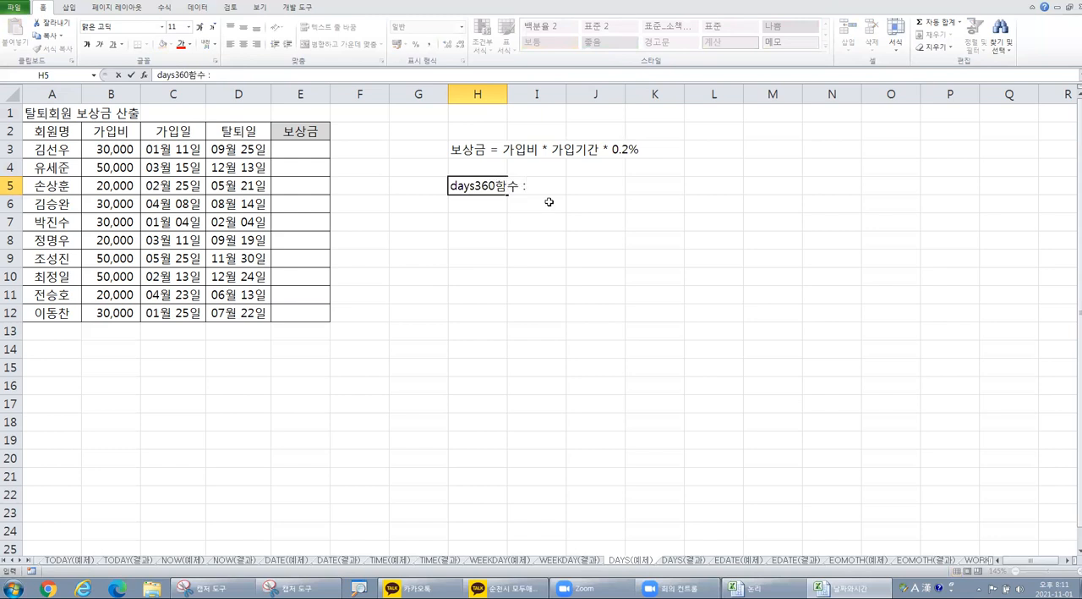
type("두ㅈ")
key("BackSpace")
type("날짜 사")
type("이의 값")
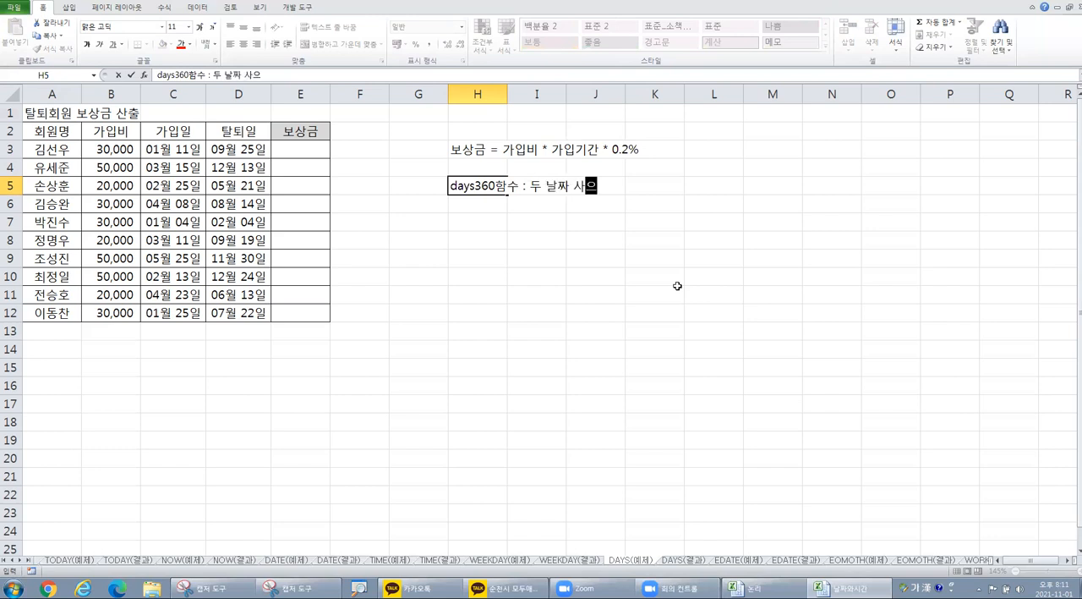
type("을 구하ㄴ")
type("는 함수")
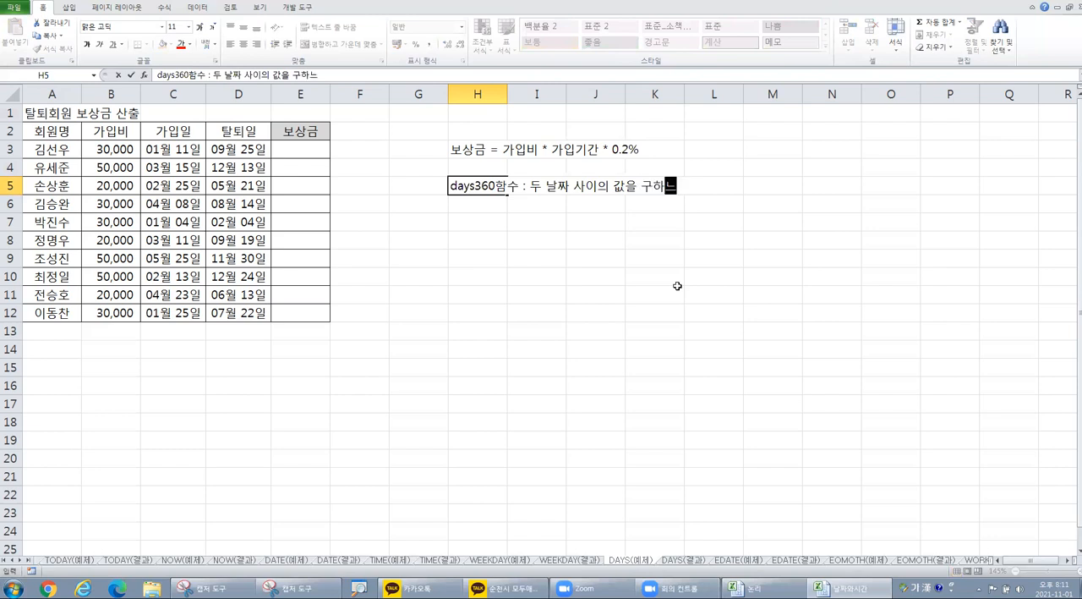
key("Return")
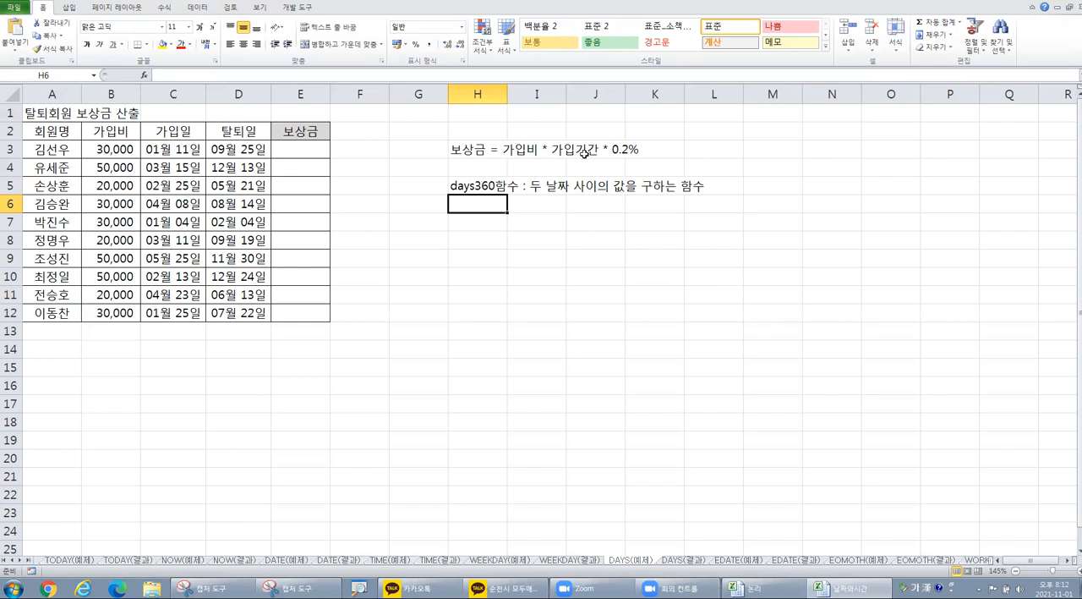
key("ctrl")
key("ctrl")
left_click(122, 150)
key("ctrl")
key("ctrl")
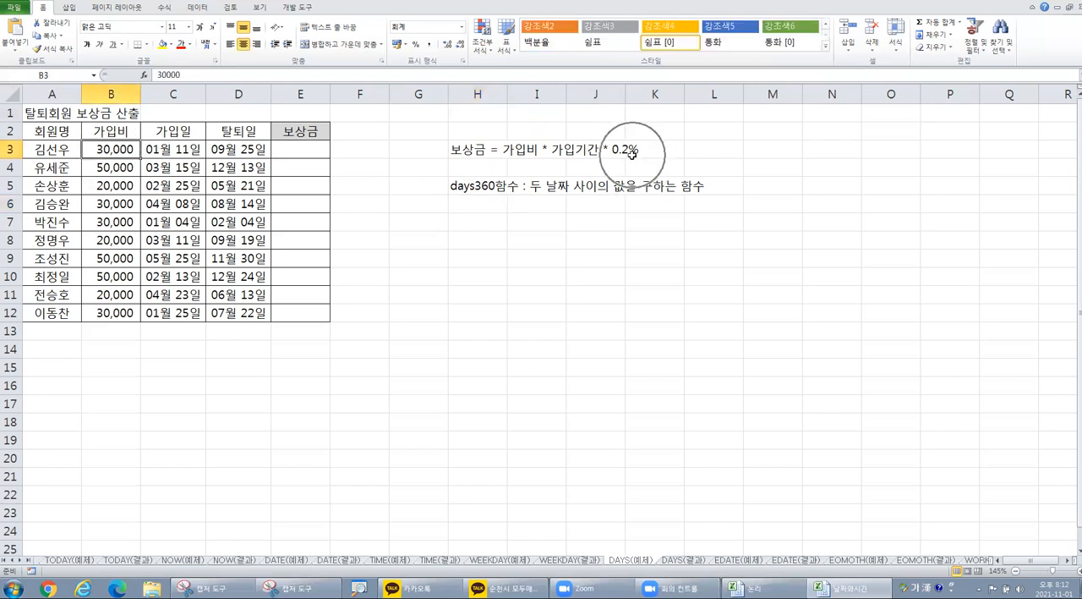
Step: Start the 보상금 formula in E3 with the 가입비 reference and a multiplication sign, =B3*
scroll(416, 213, "up", 2)
left_click(361, 162)
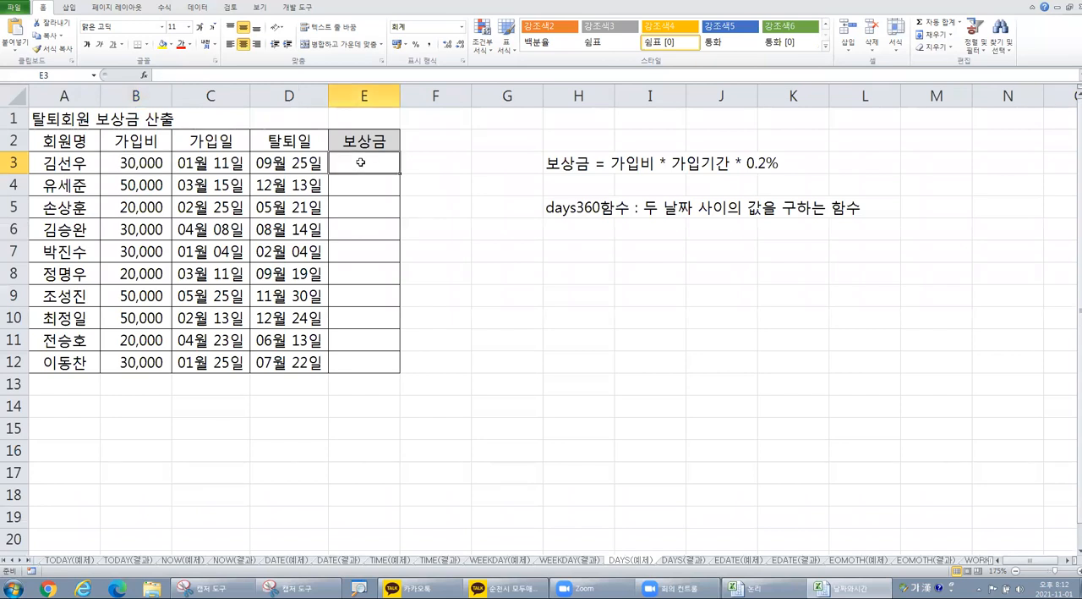
type("=")
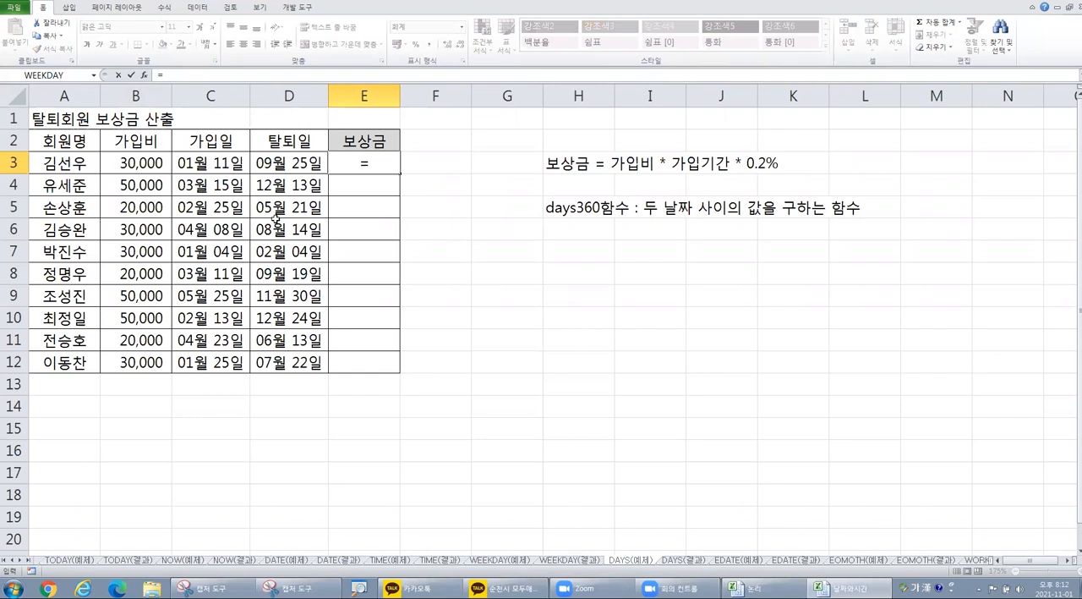
left_click(134, 161)
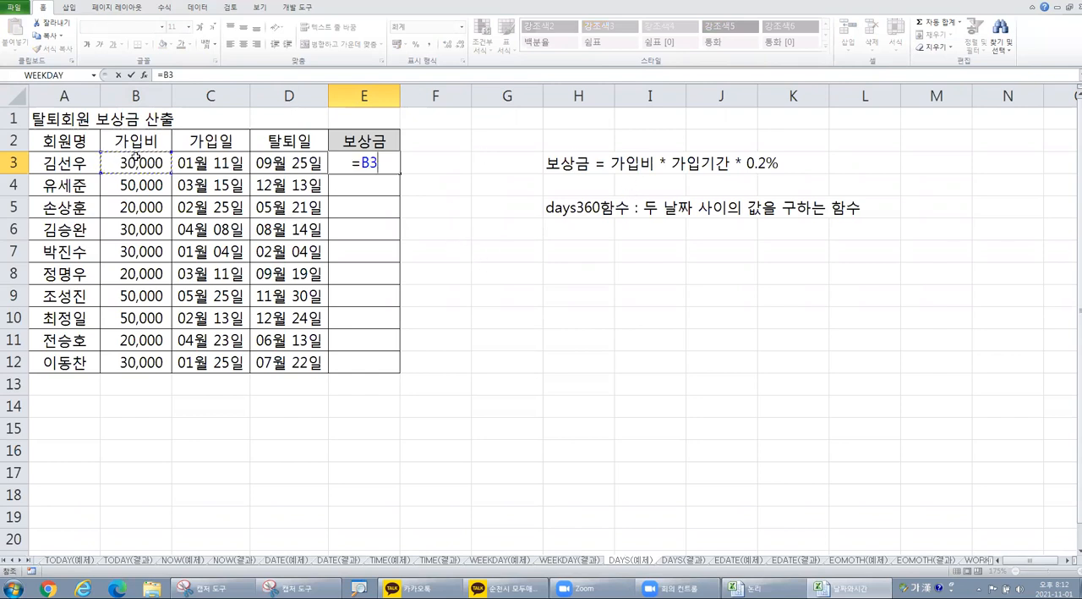
type("*")
Step: Insert the DAYS360 function into the E3 formula after =B3* using the function wizard
left_click(144, 75)
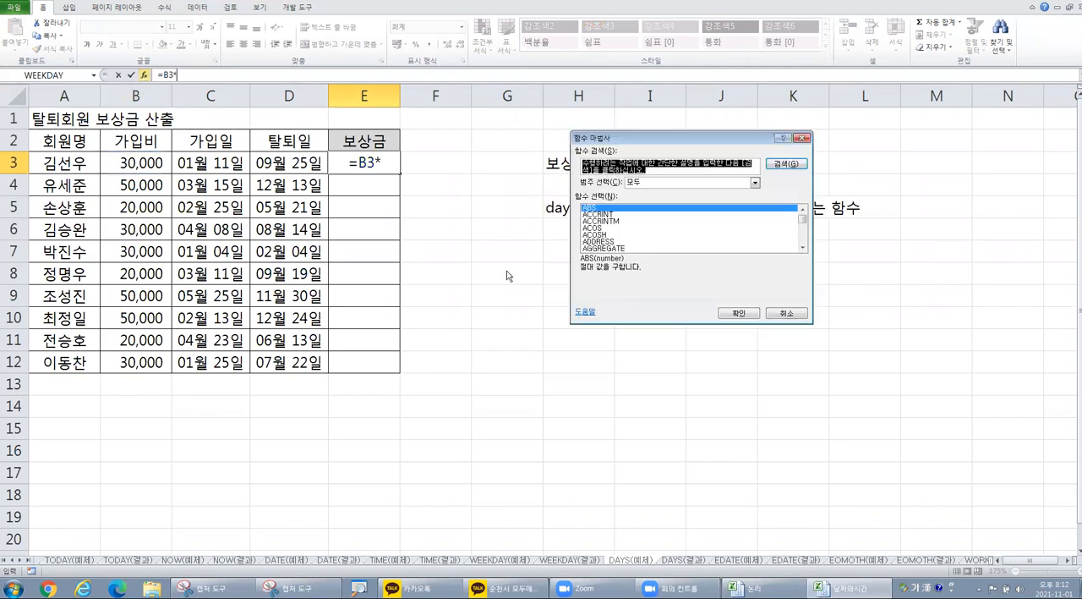
left_click(639, 236)
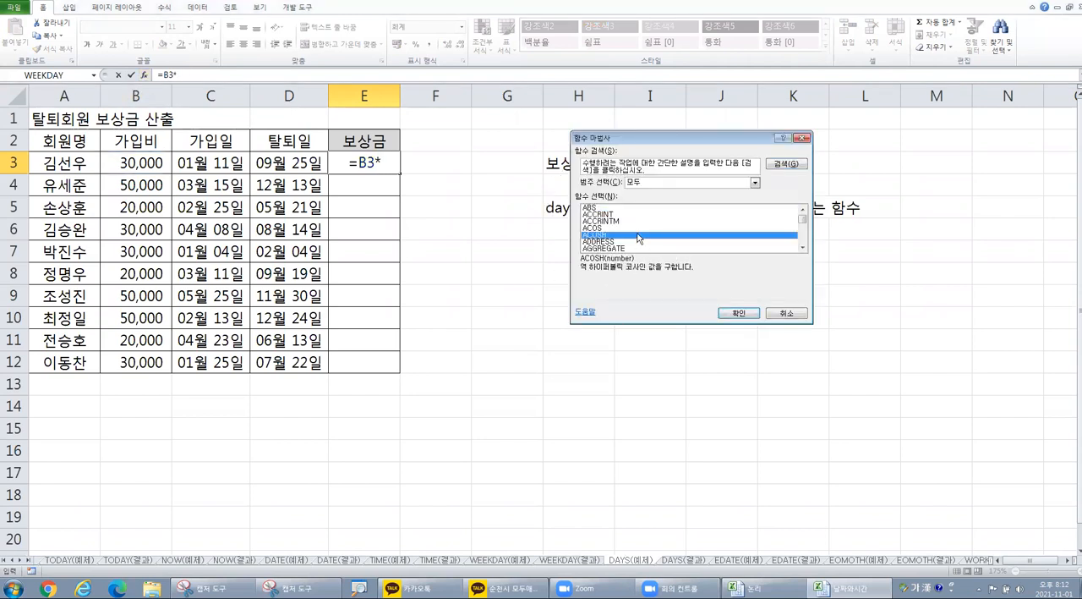
key("d")
scroll(638, 238, "down", 3)
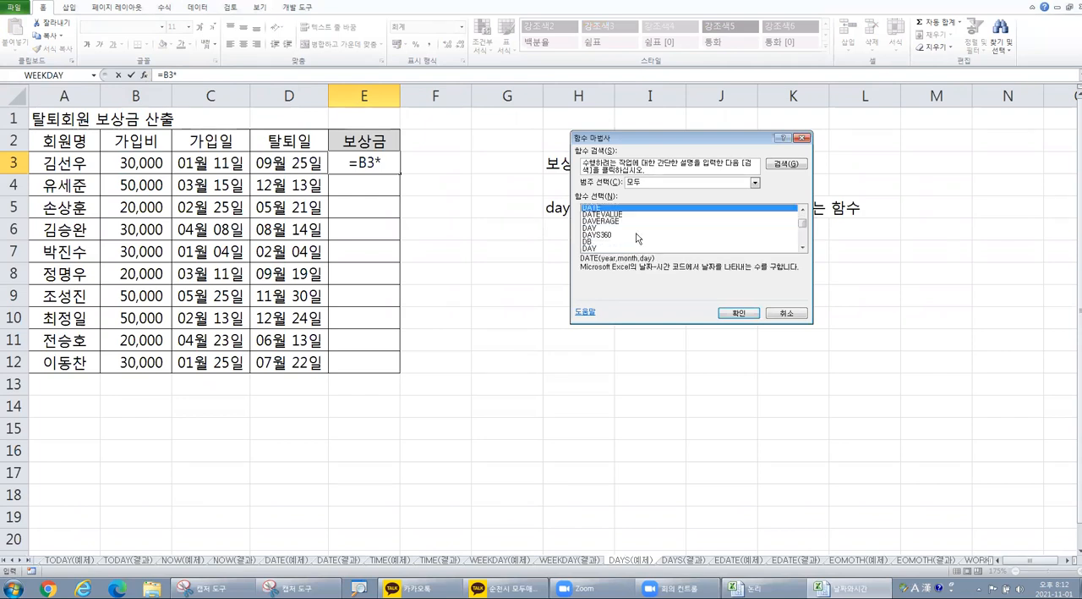
left_click(618, 221)
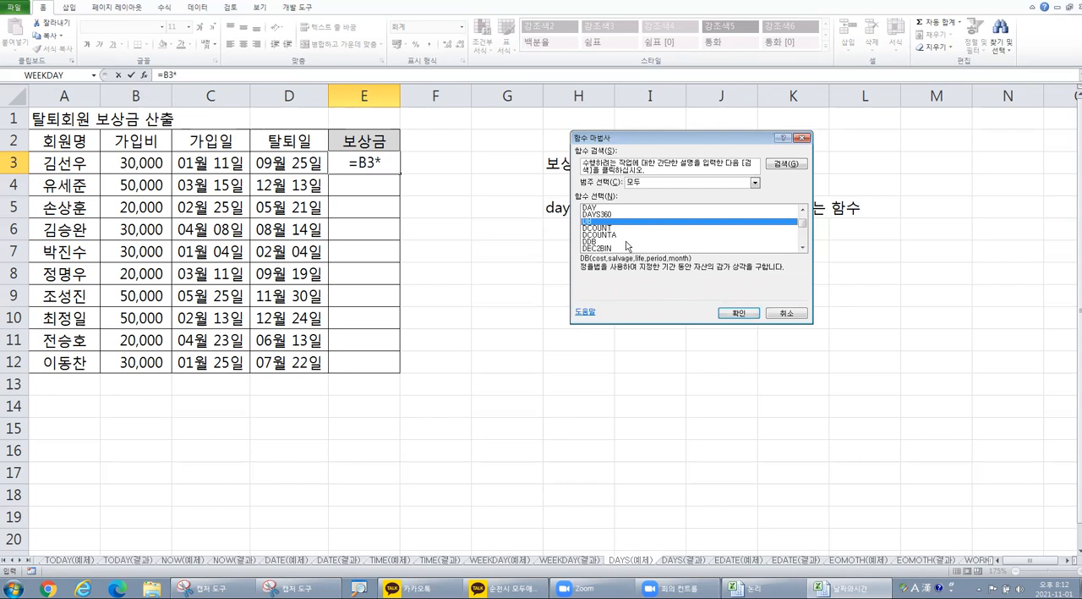
left_click(611, 214)
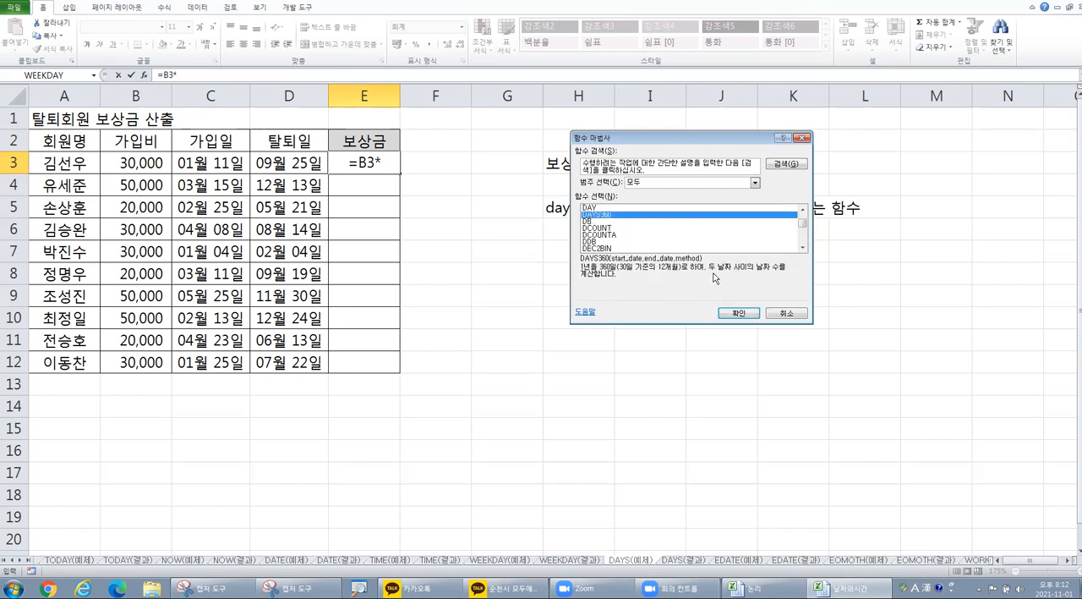
left_click(738, 314)
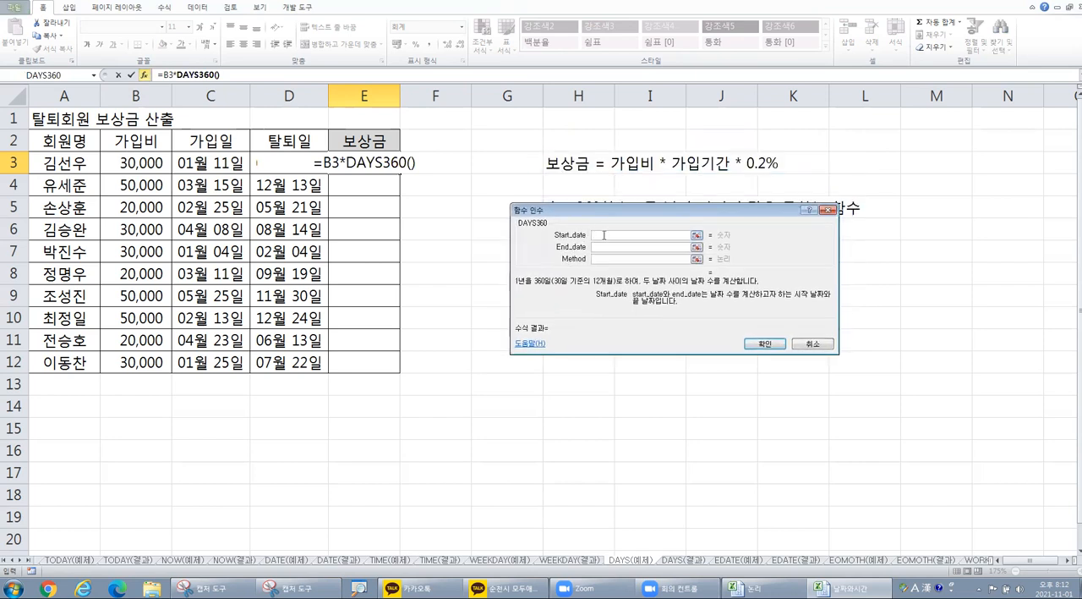
Step: Set the DAYS360 start date to C3 and end date to D3, leave Method empty, and accept the function
left_click(198, 167)
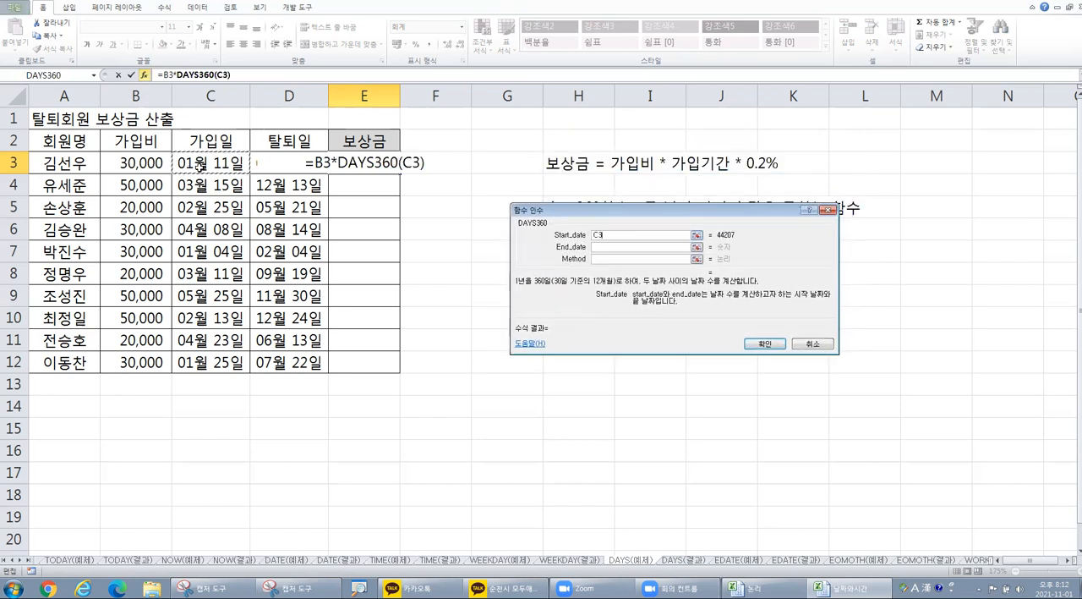
left_click(604, 246)
left_click(284, 163)
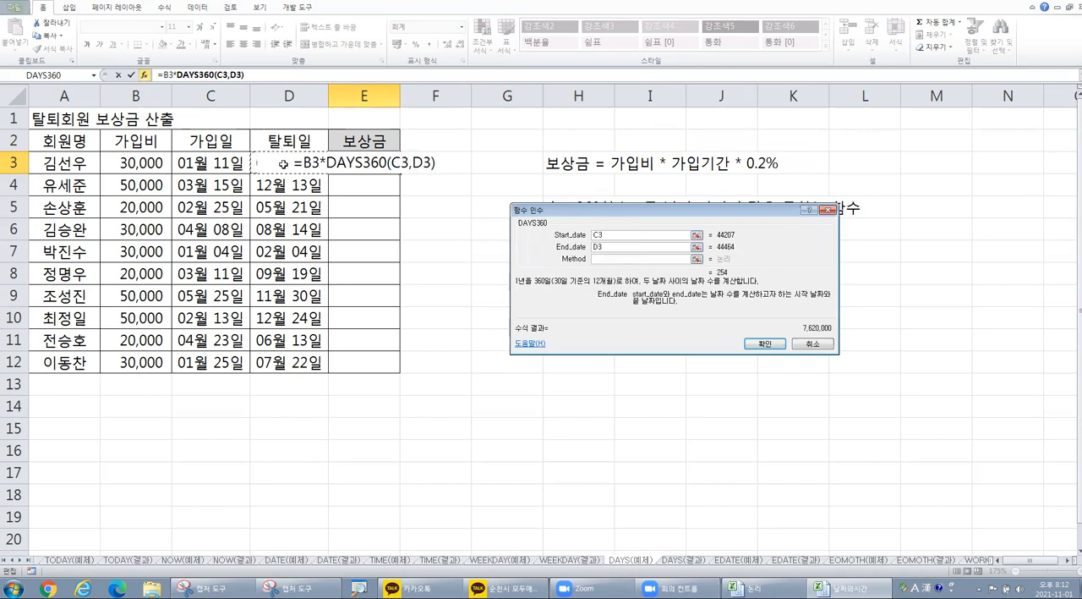
left_click(632, 259)
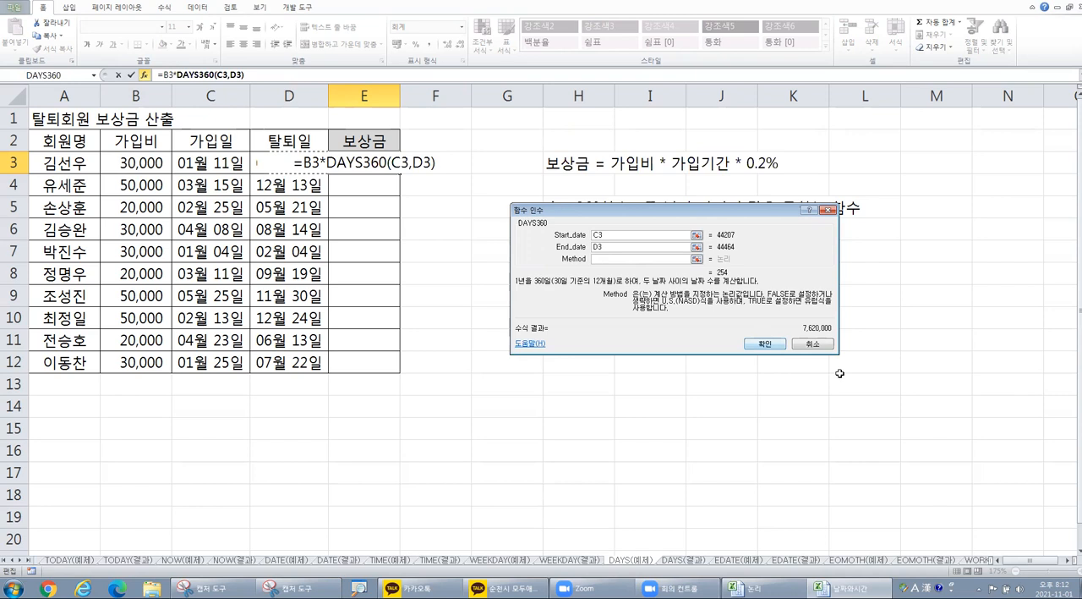
left_click(764, 343)
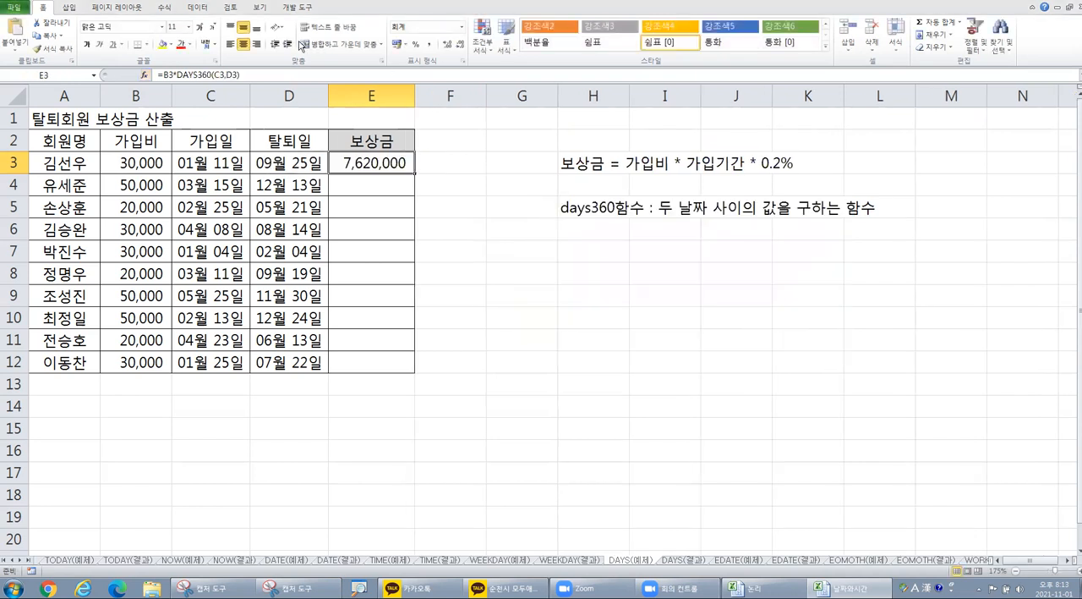
Step: Append *0.2% to the DAYS360 formula in E3 and fill it down the 보상금 column through E12
key("ctrl")
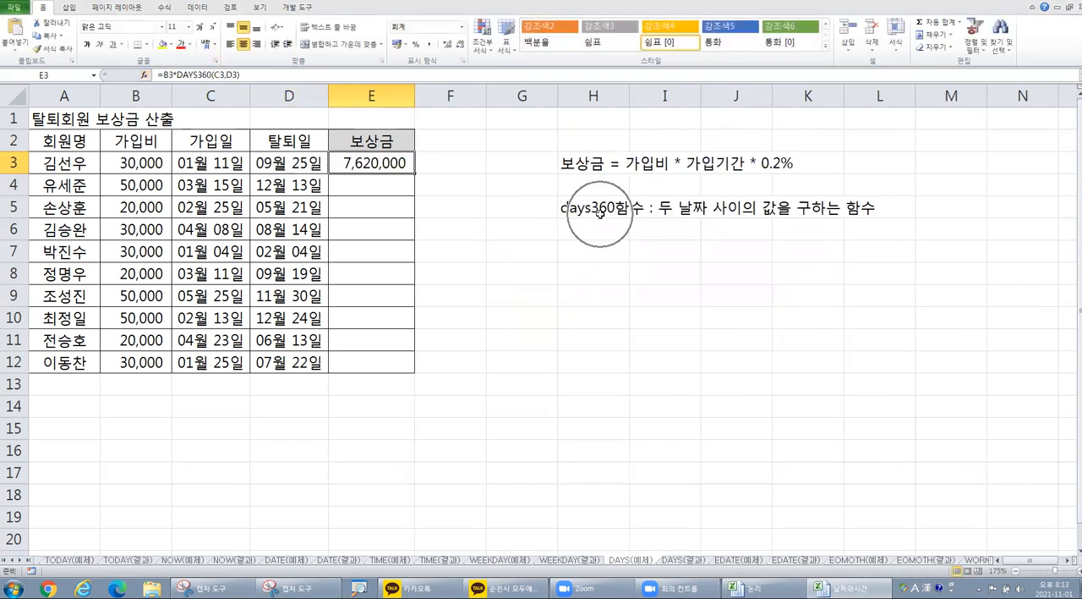
left_click(273, 74)
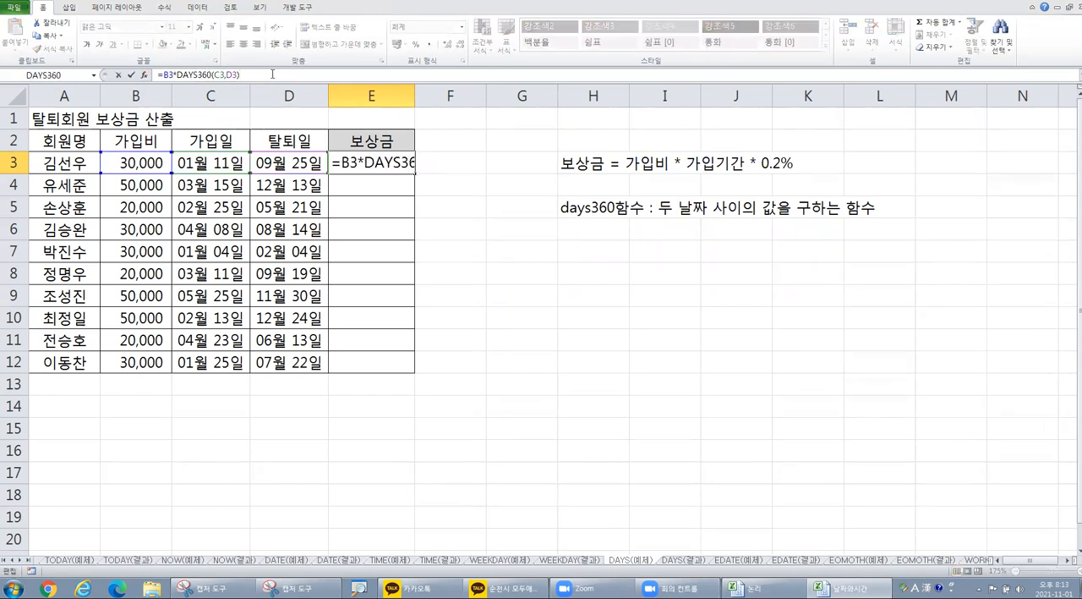
type("*0.2")
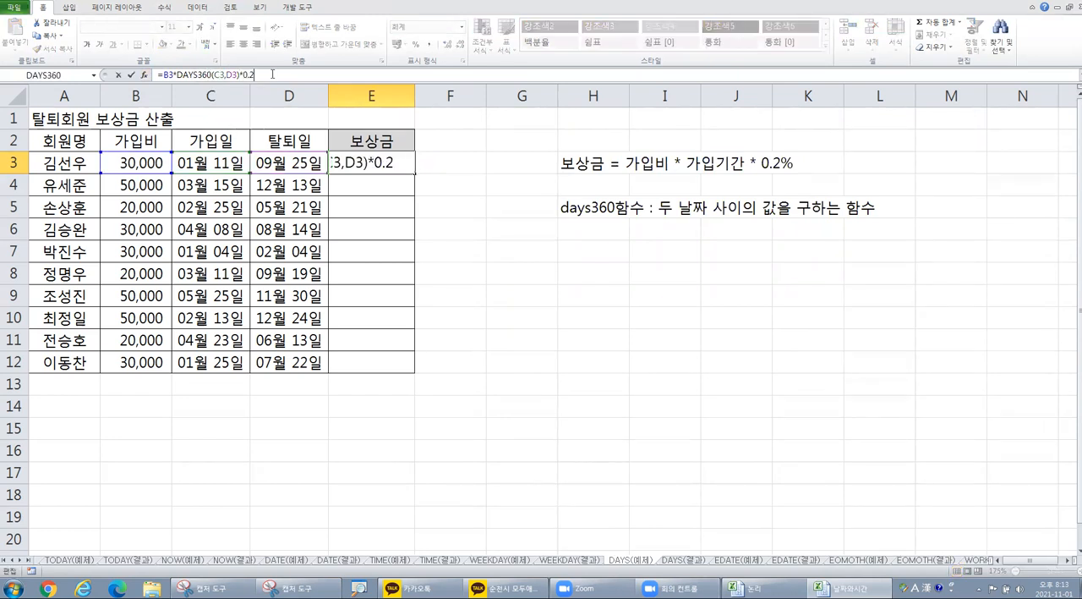
type("%")
key("Return")
left_click(385, 159)
left_click_drag(415, 172, 387, 373)
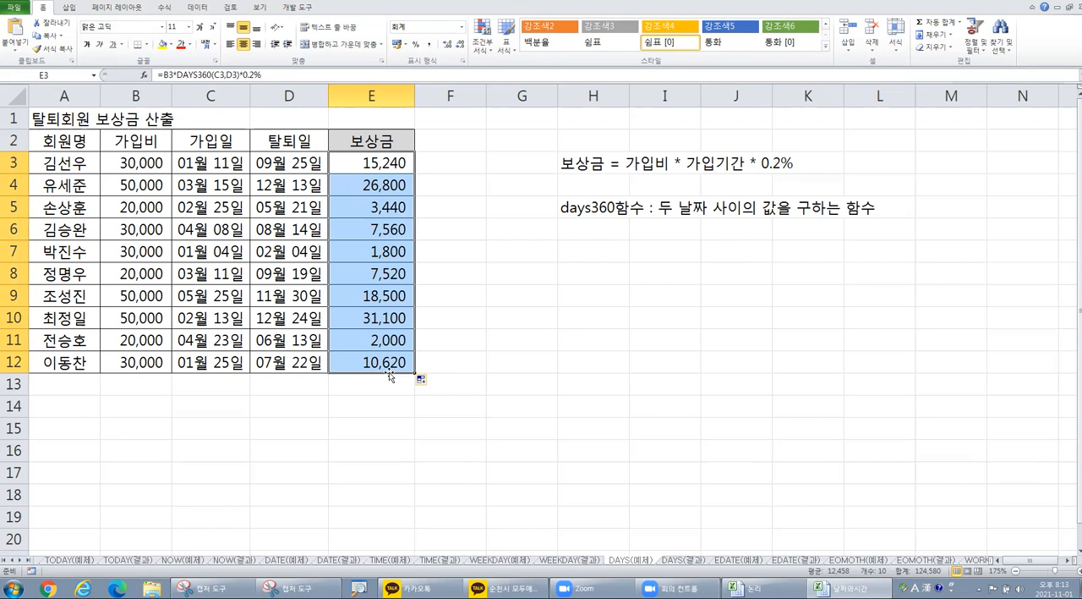
Step: Switch to the EDATE(예제) sheet and enlarge its view
left_click(734, 562)
scroll(399, 310, "up", 3, "ctrl")
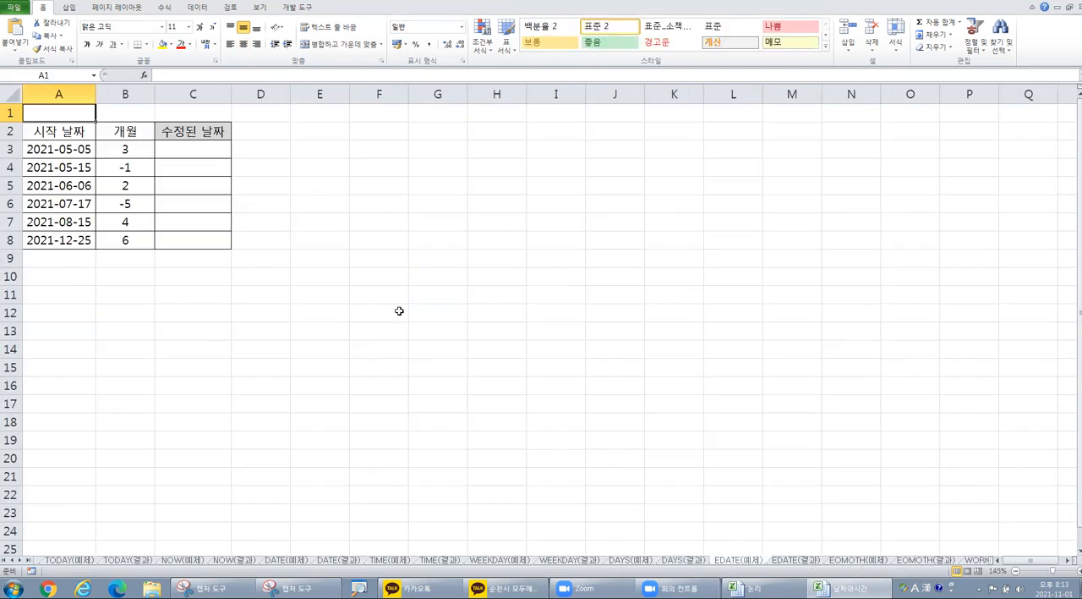
scroll(399, 310, "up", 1, "ctrl")
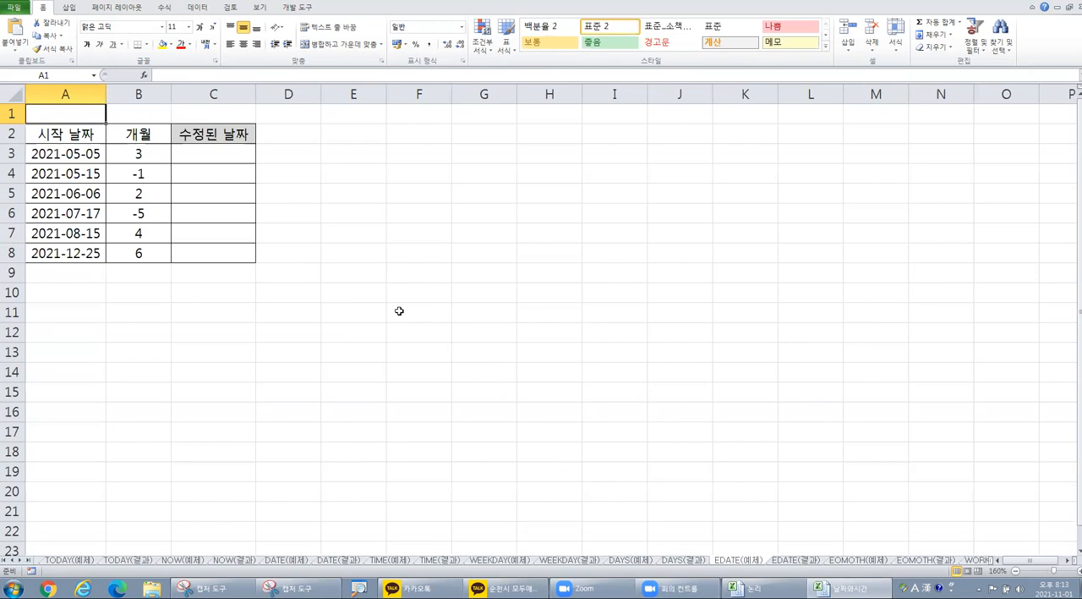
Step: Begin a note in cell F3 with the text "edate : "
left_click(417, 153)
type("e")
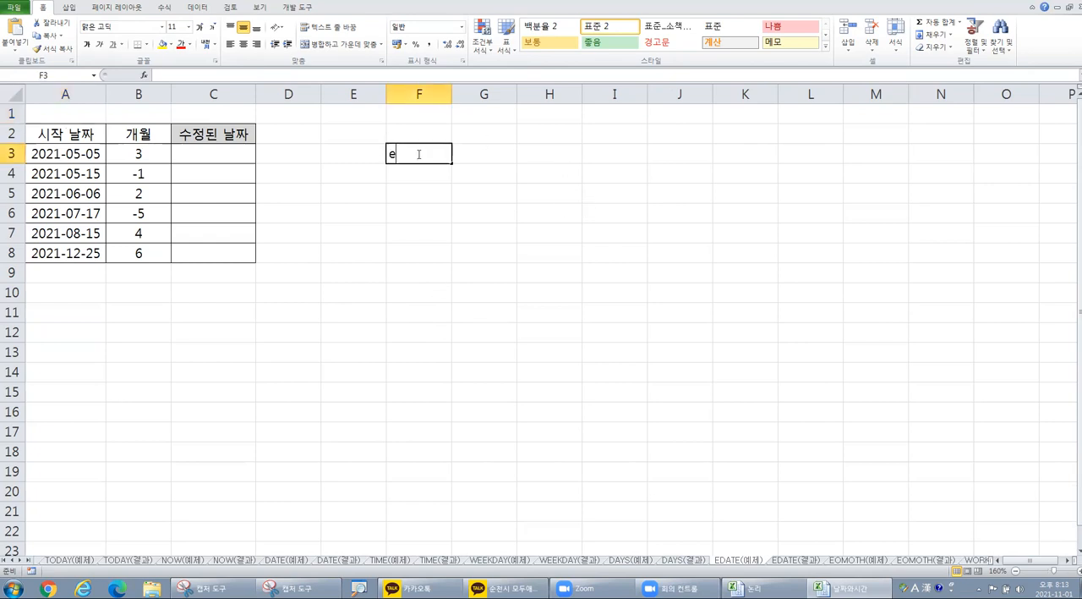
type("date : ")
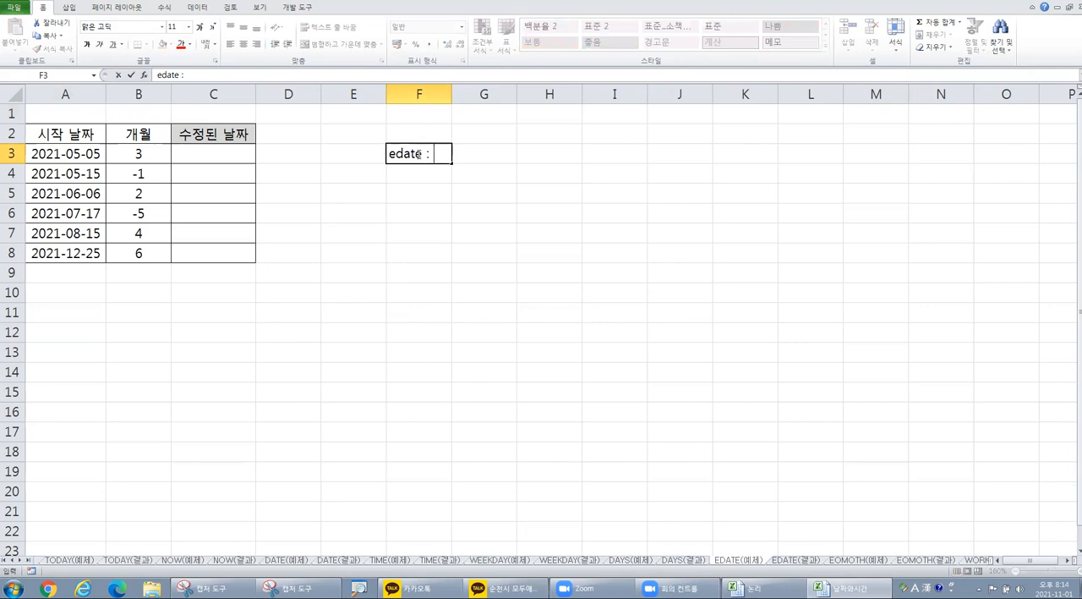
type("날짜엣서 개월수")
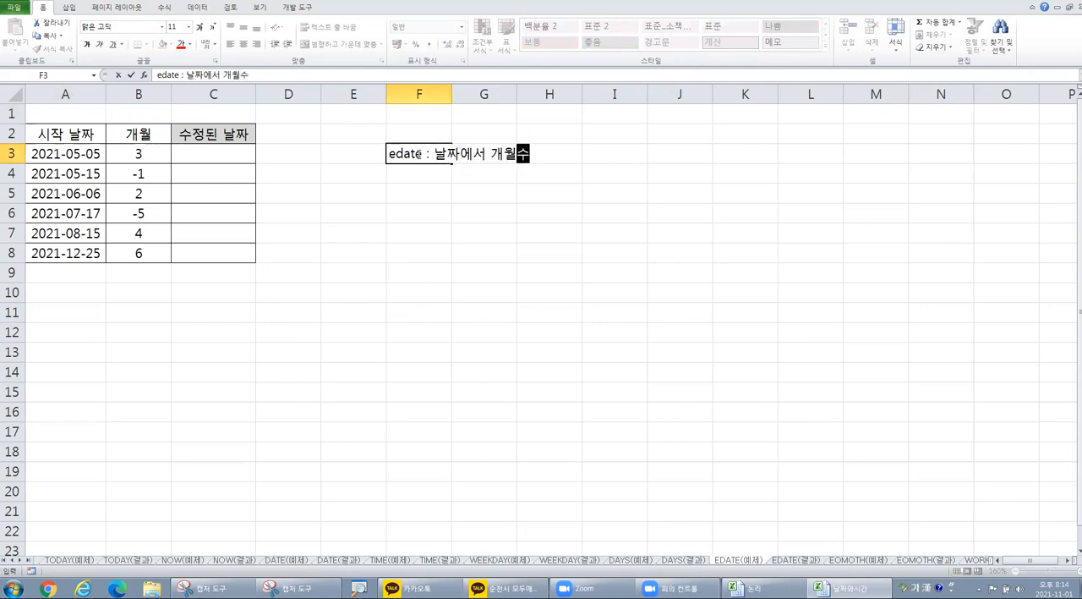
type("를 ㄱ계산")
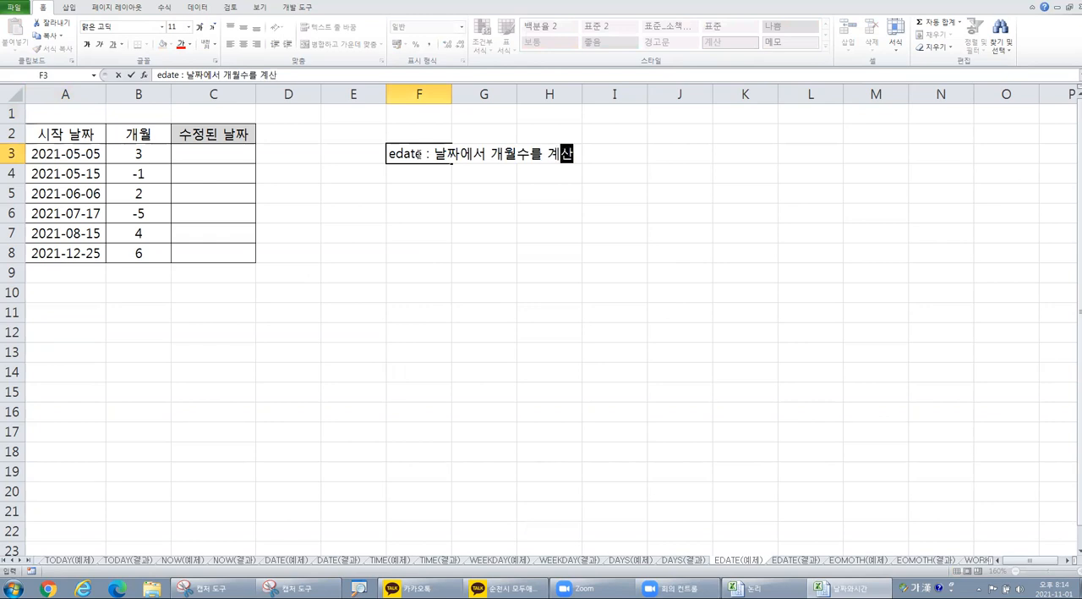
key("BackSpace")
key("BackSpace")
key("BackSpace")
key("BackSpace")
key("BackSpace")
key("BackSpace")
key("BackSpace")
key("BackSpace")
key("BackSpace")
key("BackSpace")
key("BackSpace")
key("BackSpace")
type("계")
key("BackSpace")
Step: Complete the edate note in F3 with "개월수를 계산해서 날짜값을 구하는 함수"
type("개월수르")
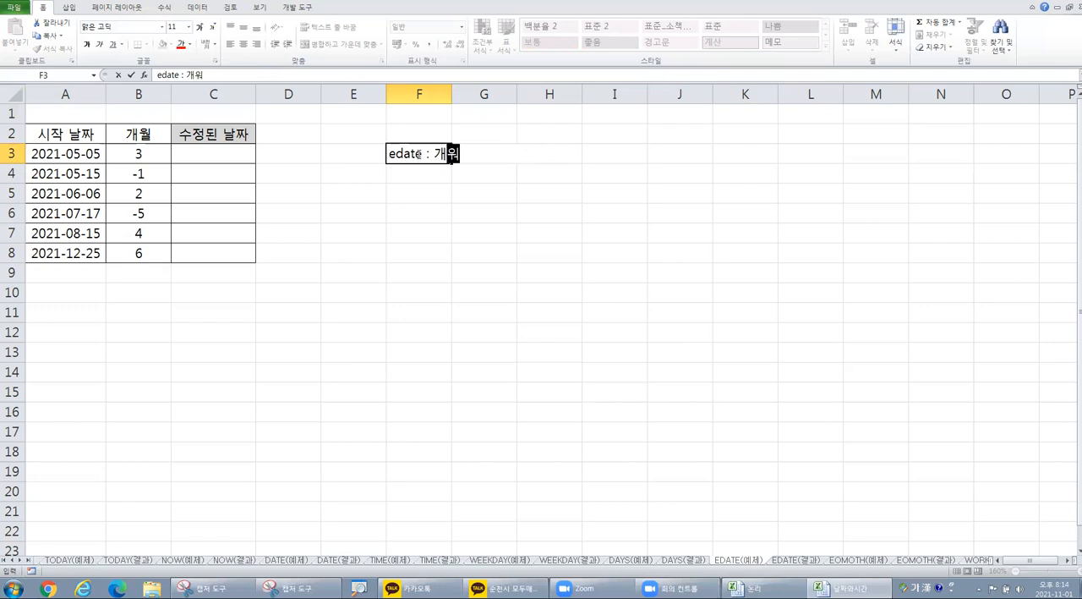
type("를 계산해서 날")
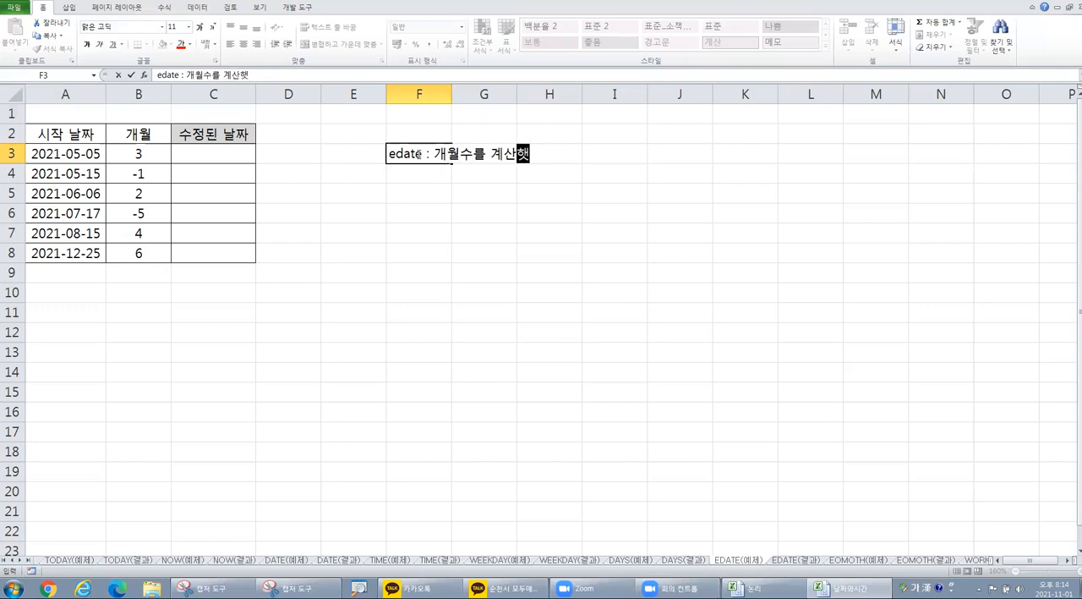
type("짜값을 ")
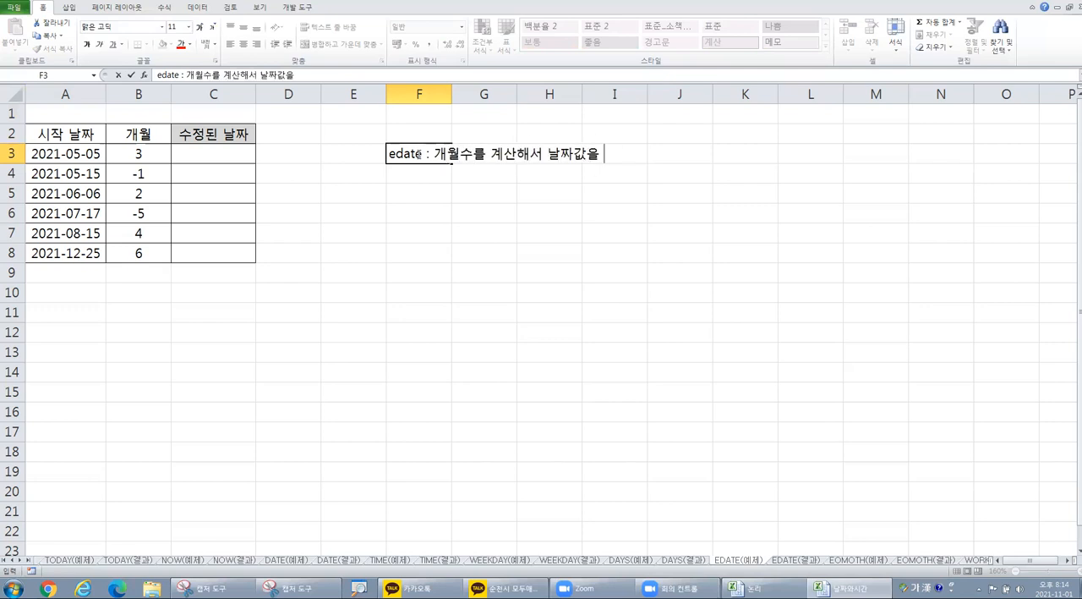
type("구한는 함수")
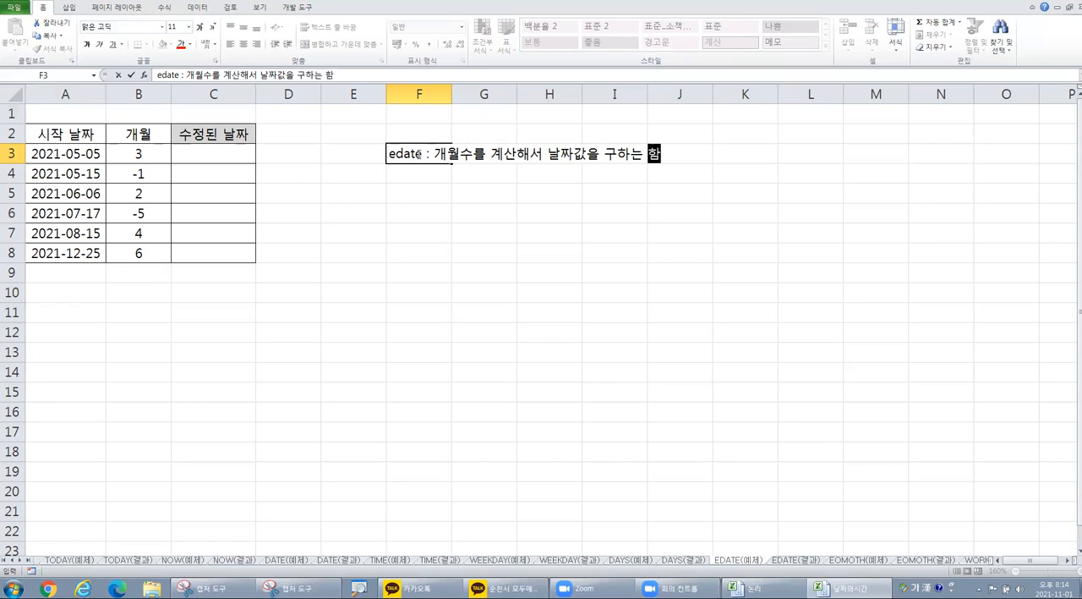
key("Return")
key("Return")
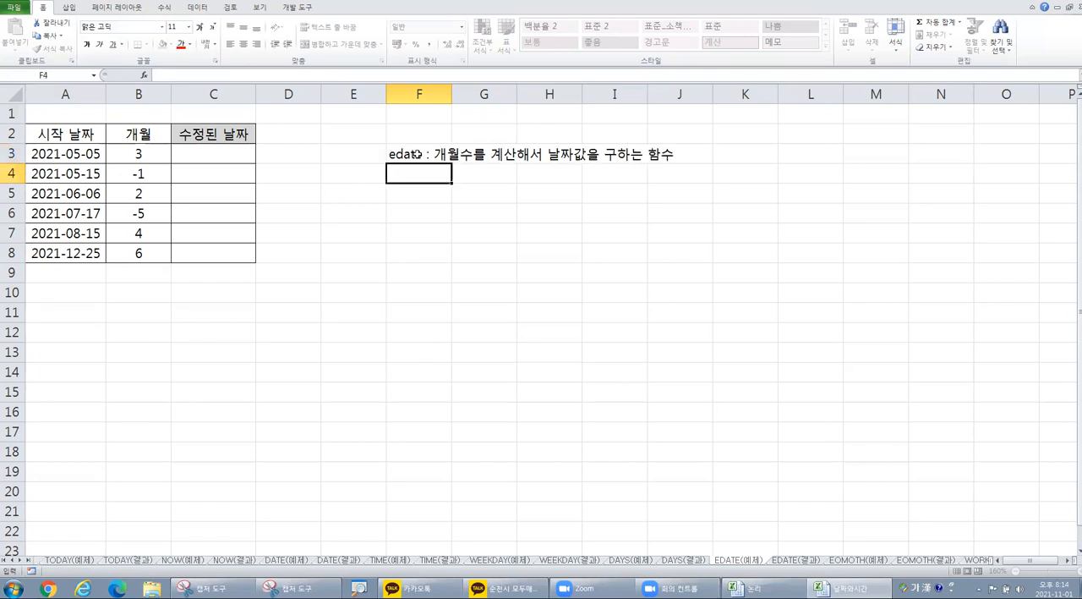
Step: Examine the 시작 날짜 value in A3 and the 개월 value in B3
left_click(70, 155)
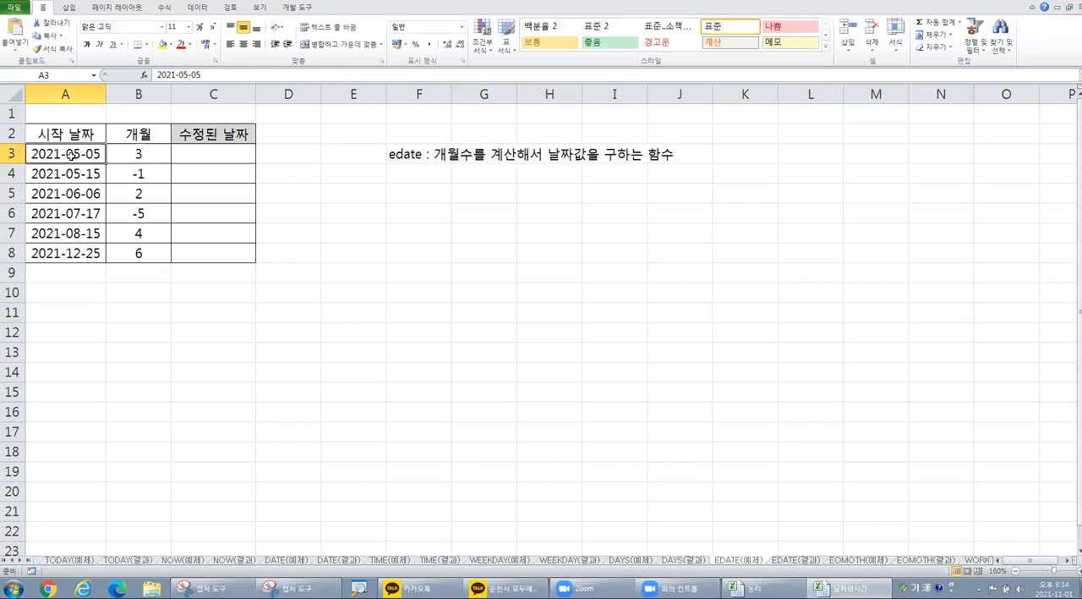
left_click(142, 153)
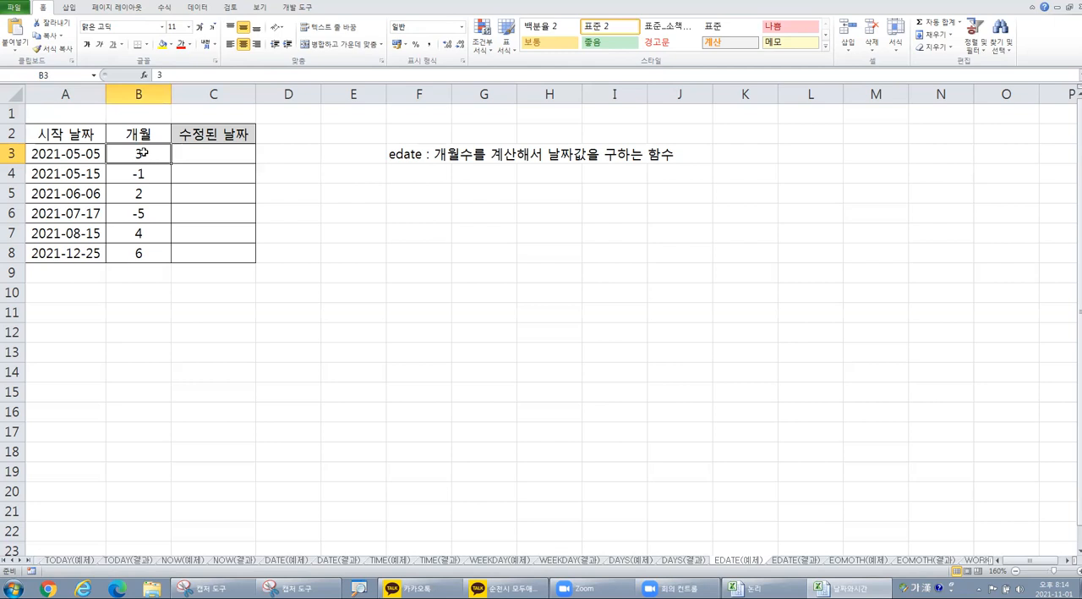
Step: Begin a second function note in cell F4 with the text "eomonth : "
scroll(142, 153, "up", 1)
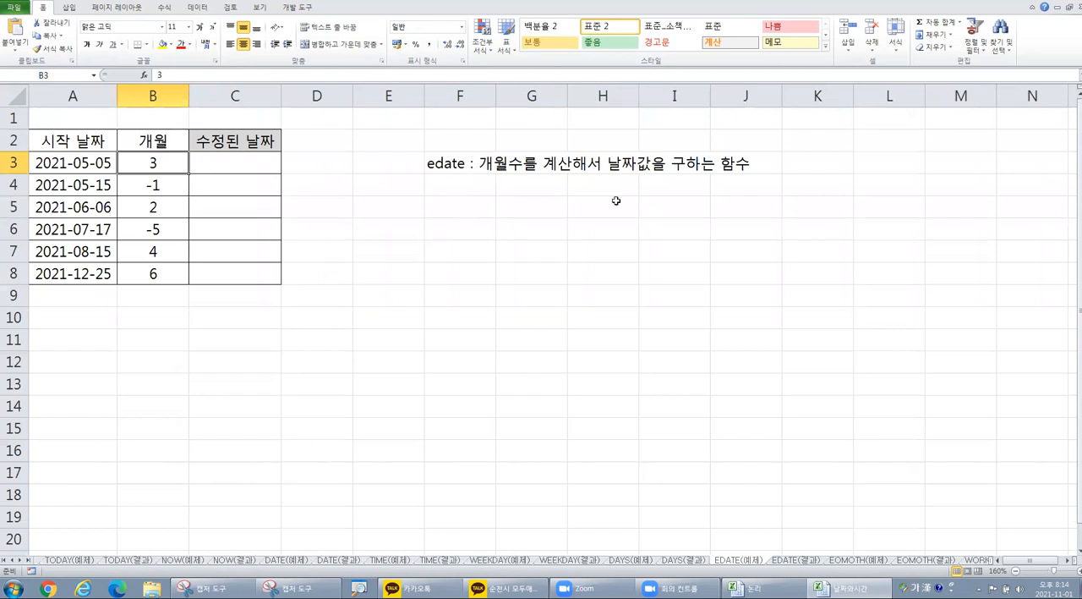
left_click(455, 187)
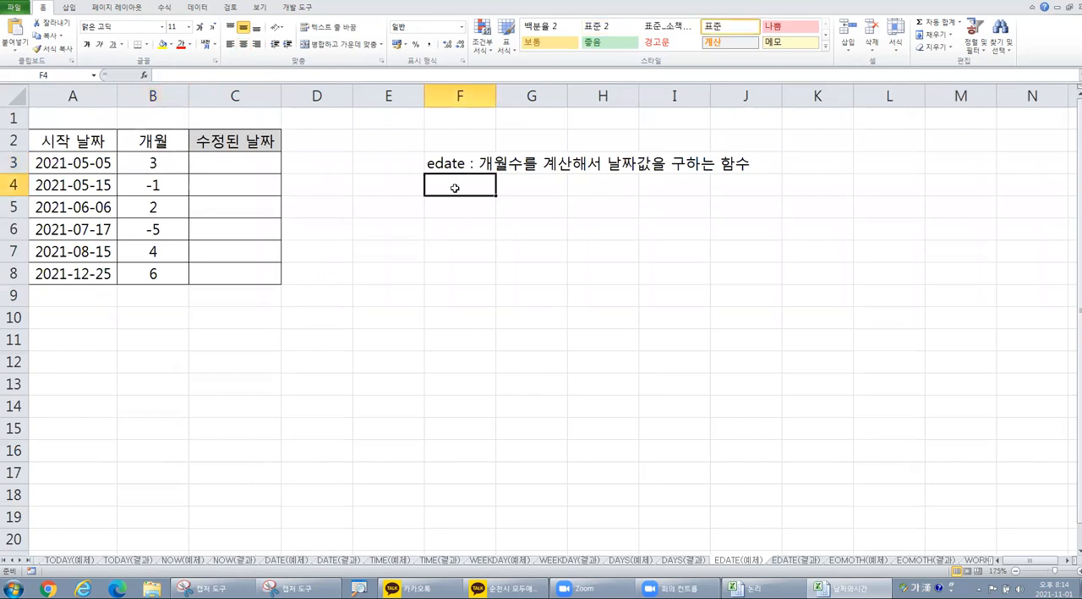
type("ㄷ")
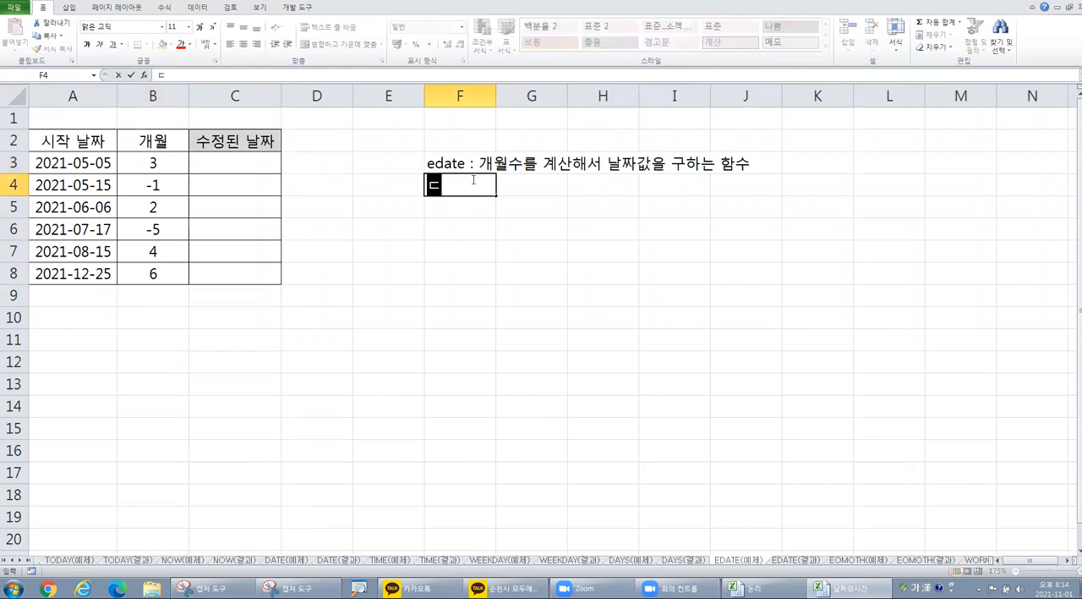
type("olm")
key("BackSpace")
key("BackSpace")
type("month")
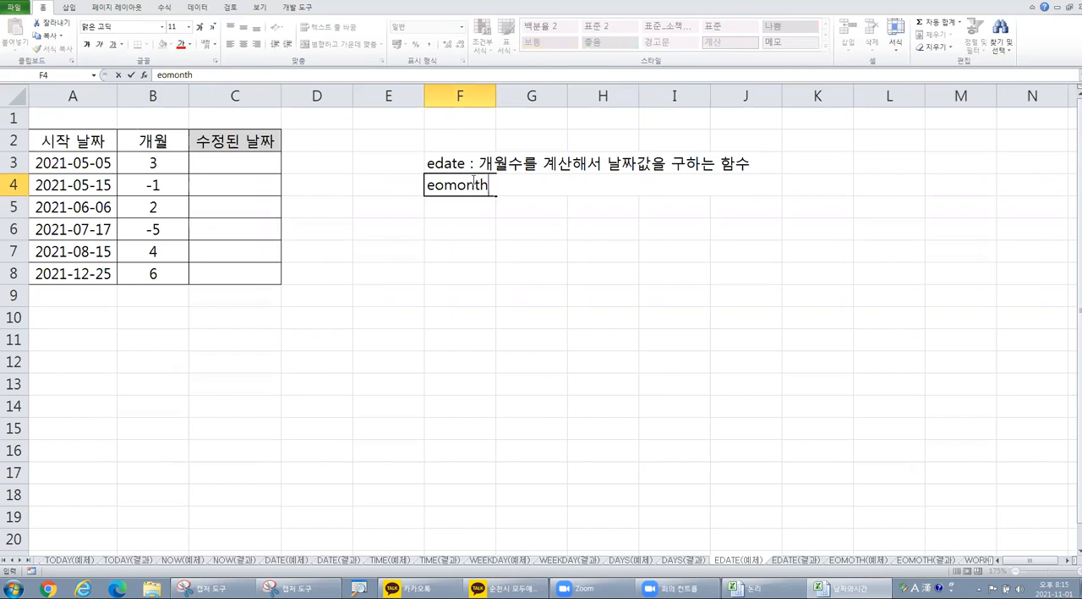
type(": 몇달후의 마직")
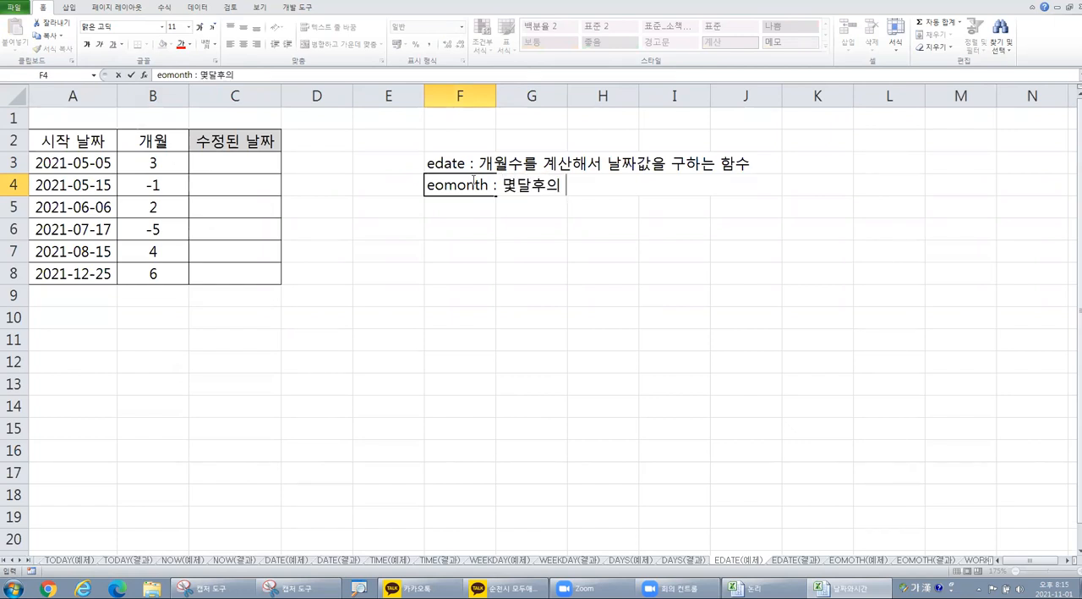
Step: Complete the eomonth note in F4 with "몇달후의 마지막 날짜를 구하는 함수"
key("BackSpace")
type("막 ㅏㄹ")
key("BackSpace")
key("BackSpace")
type("날짜를 구하는 함수")
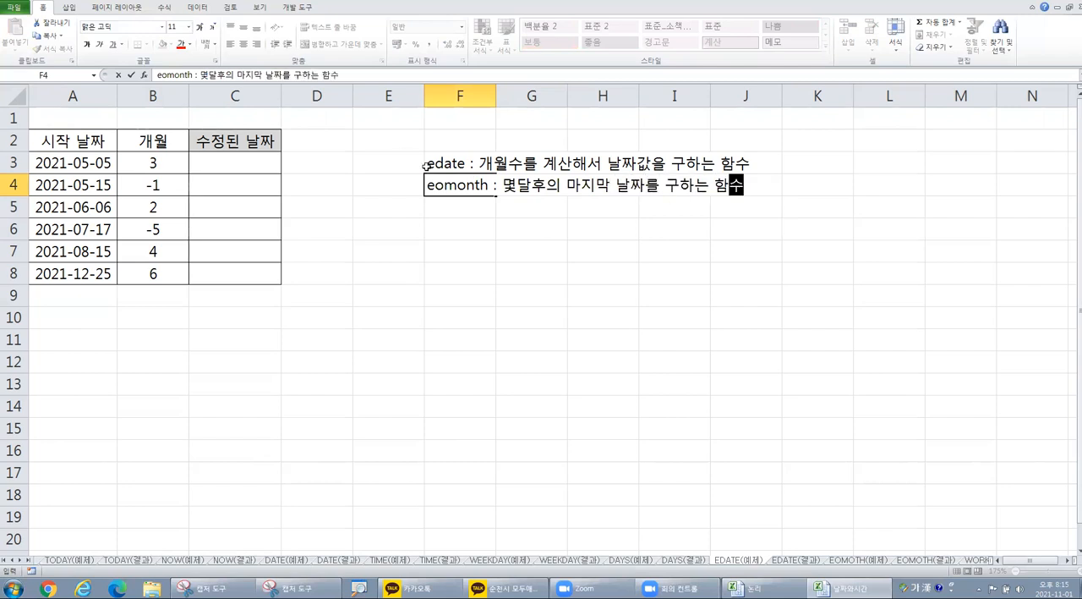
left_click(440, 162)
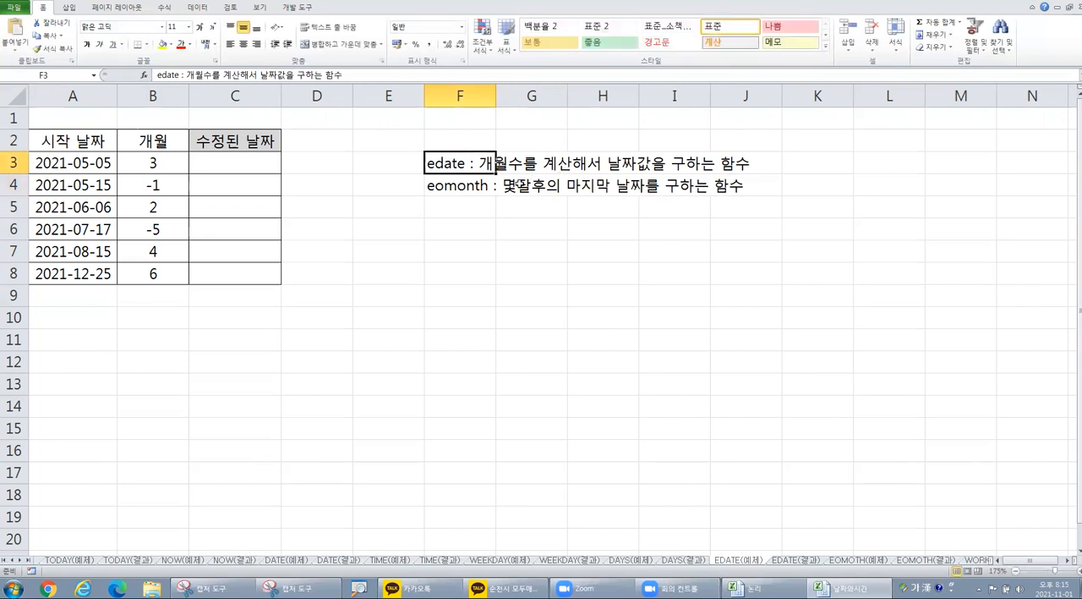
left_click(459, 187)
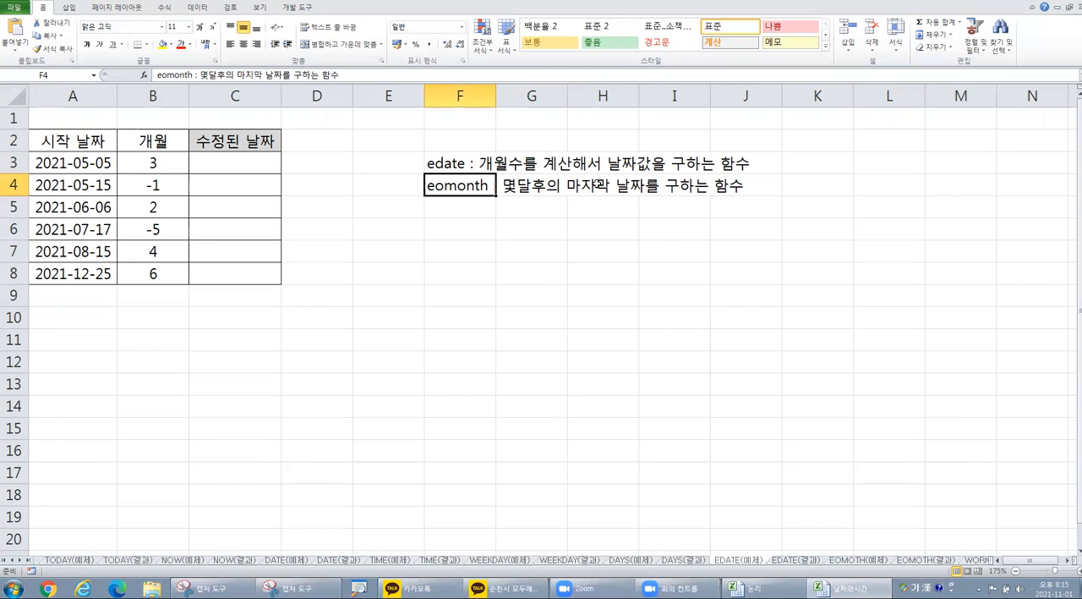
Step: Write the syntax note "edate(시작날짜, 개월수)" in cell F6
key("BackSpace")
key("Escape")
key("Down")
key("Down")
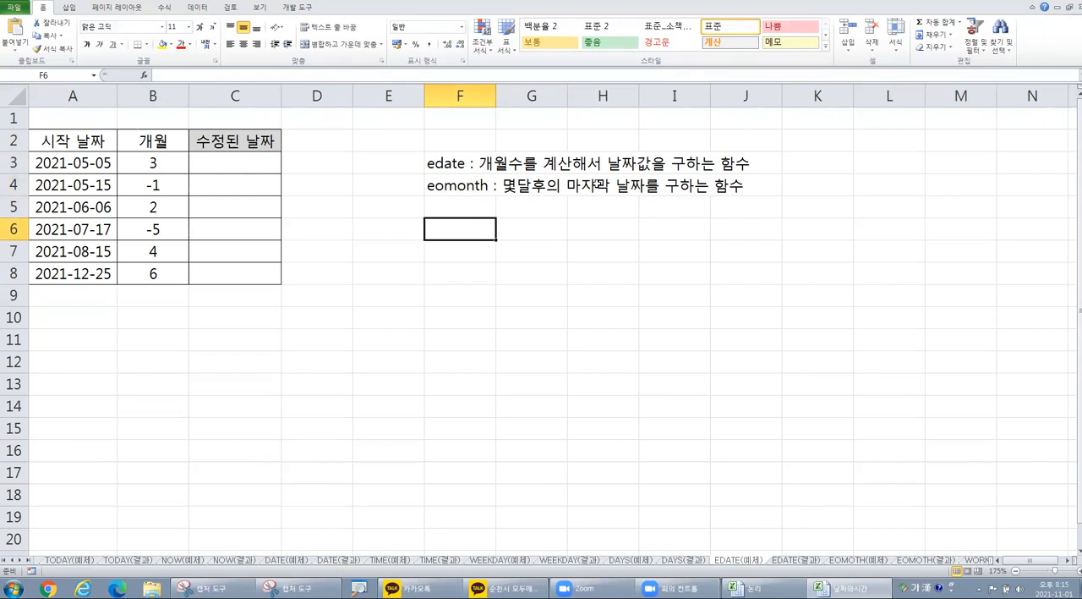
type("eo")
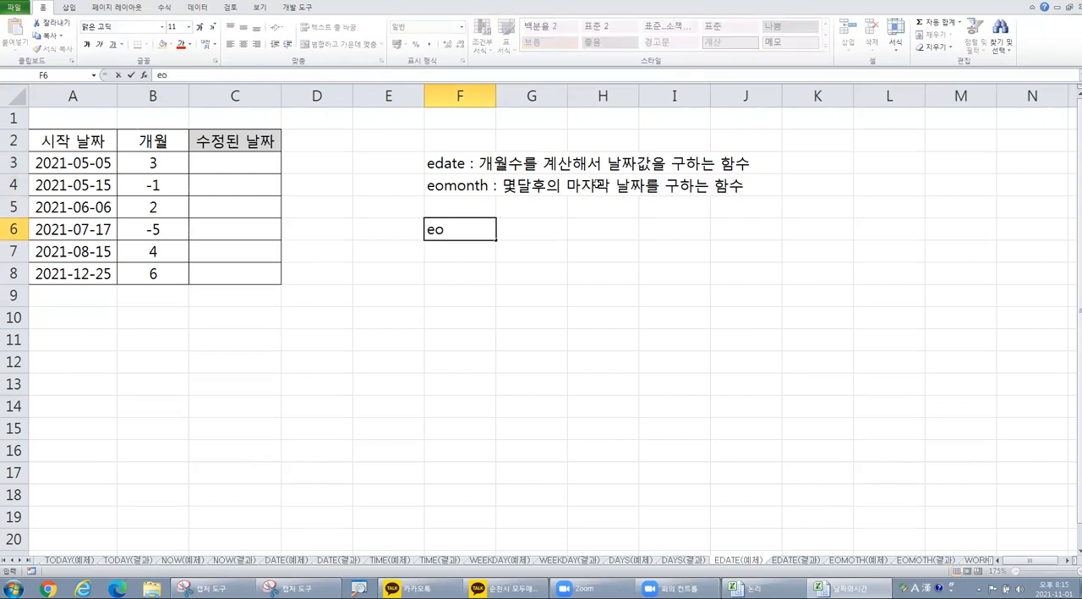
key("BackSpace")
type("date(시작")
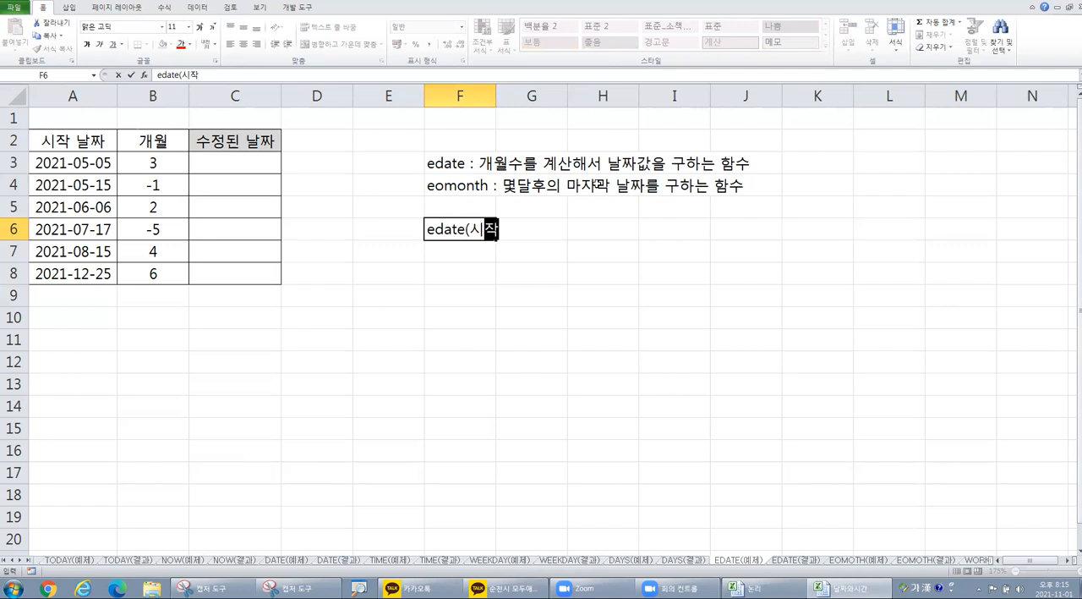
type("날짜, 개월수")
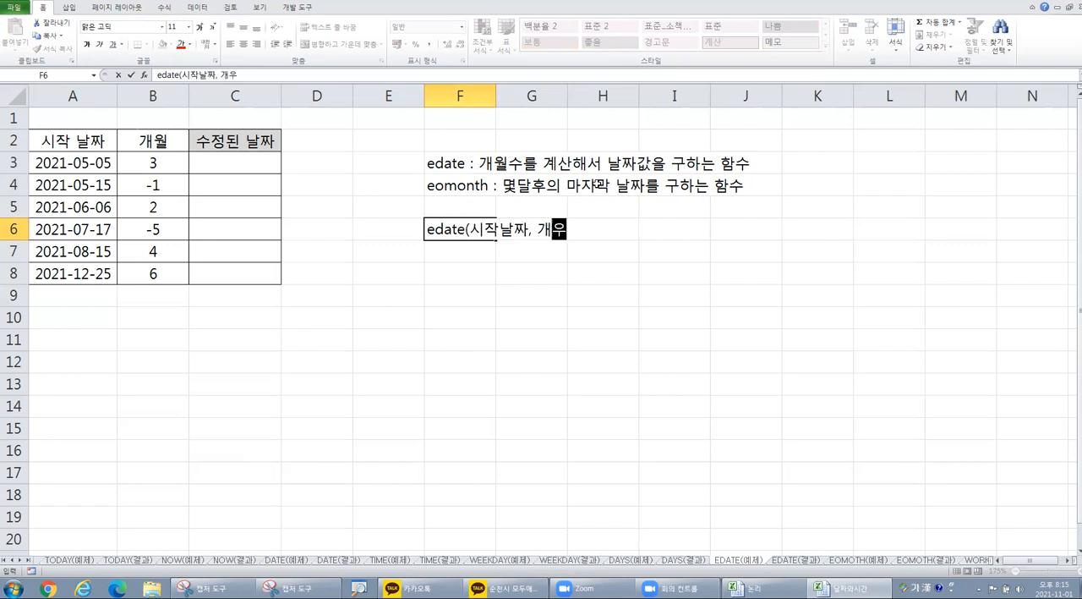
type(")")
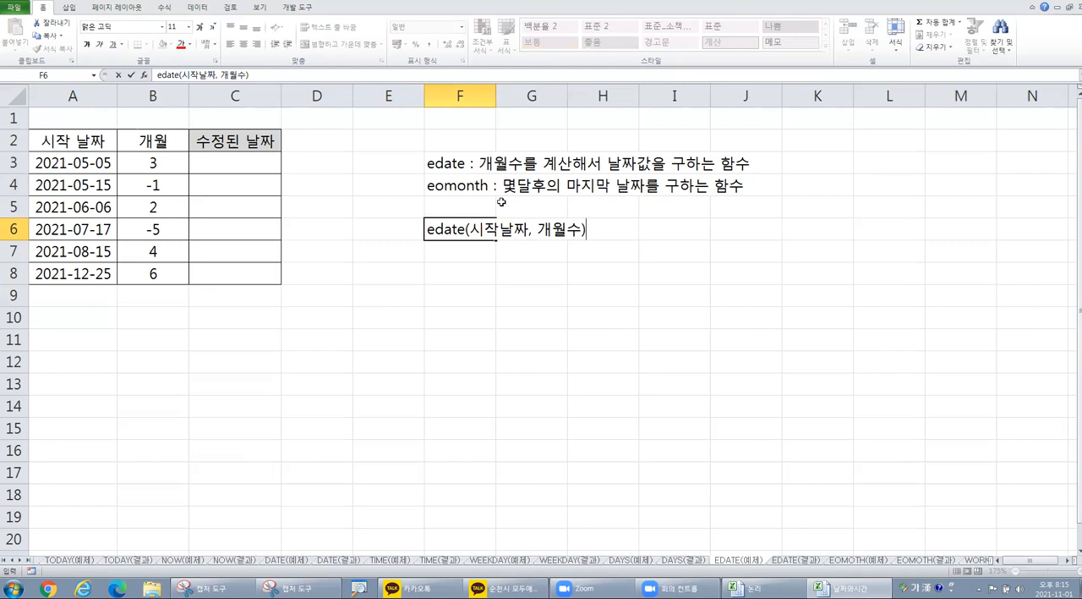
left_click(496, 267)
Step: Insert the EDATE function into cell C3 of the 수정된 날짜 column, keeping A3 and B3 uncovered by its arguments dialog
left_click(44, 157)
left_click(146, 163)
left_click(84, 163)
left_click(195, 164)
left_click(82, 161)
left_click(216, 162)
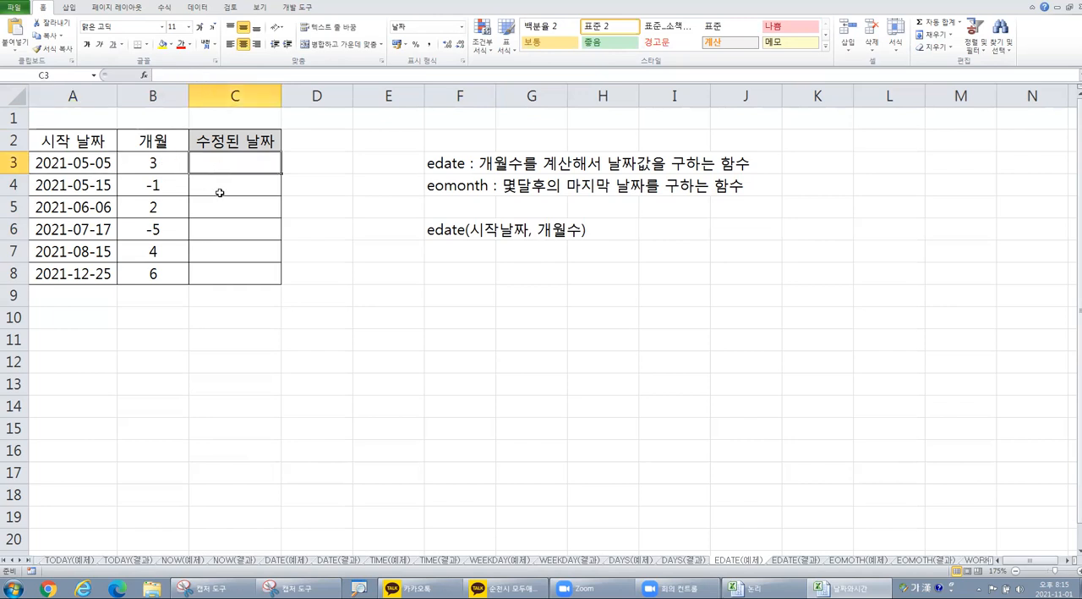
left_click(143, 76)
left_click(616, 287)
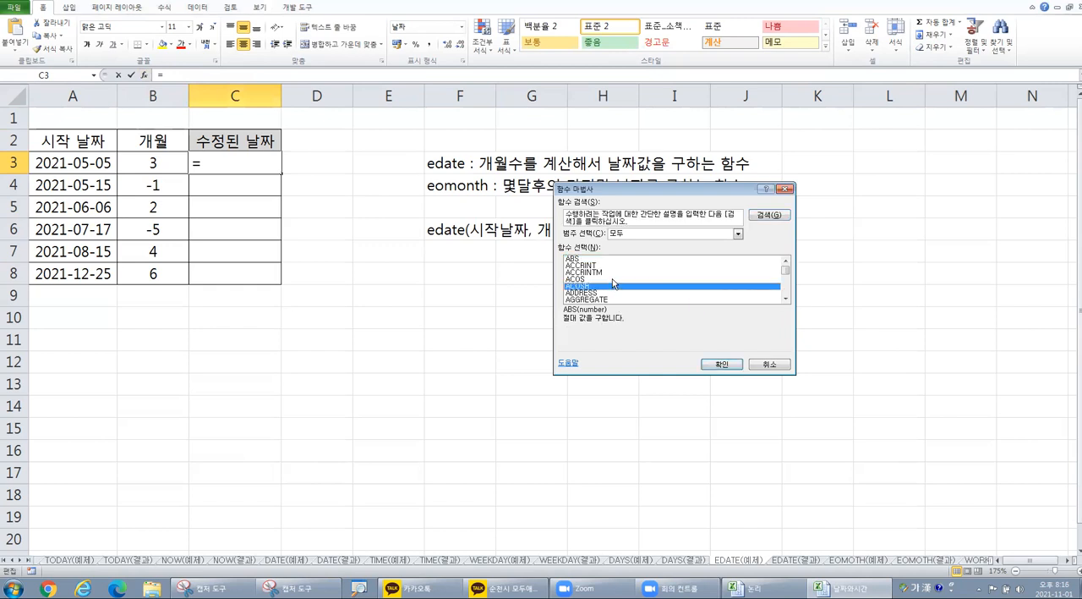
type("e")
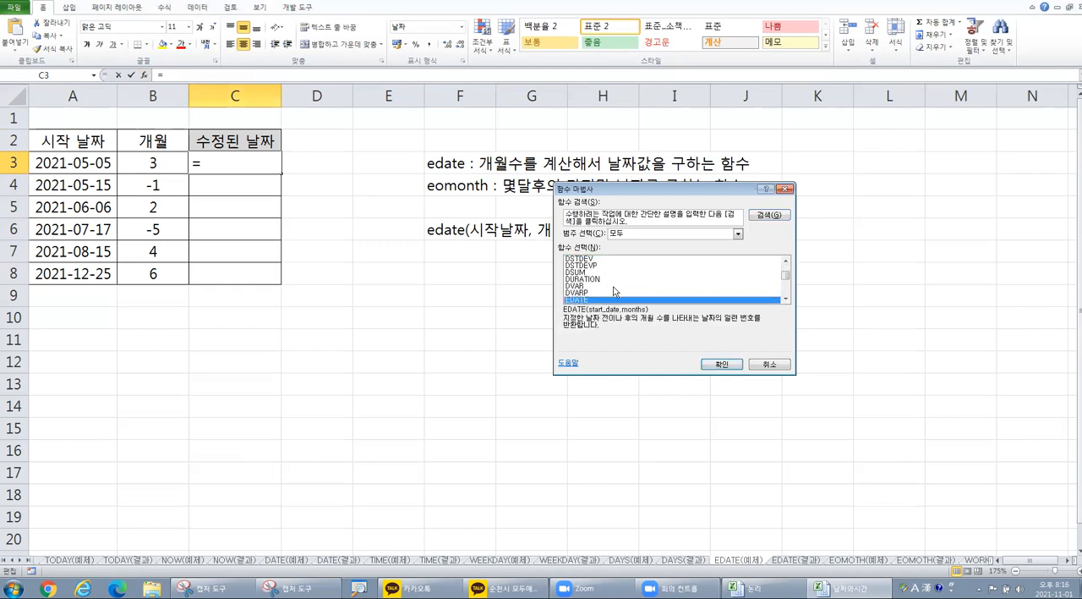
left_click(720, 365)
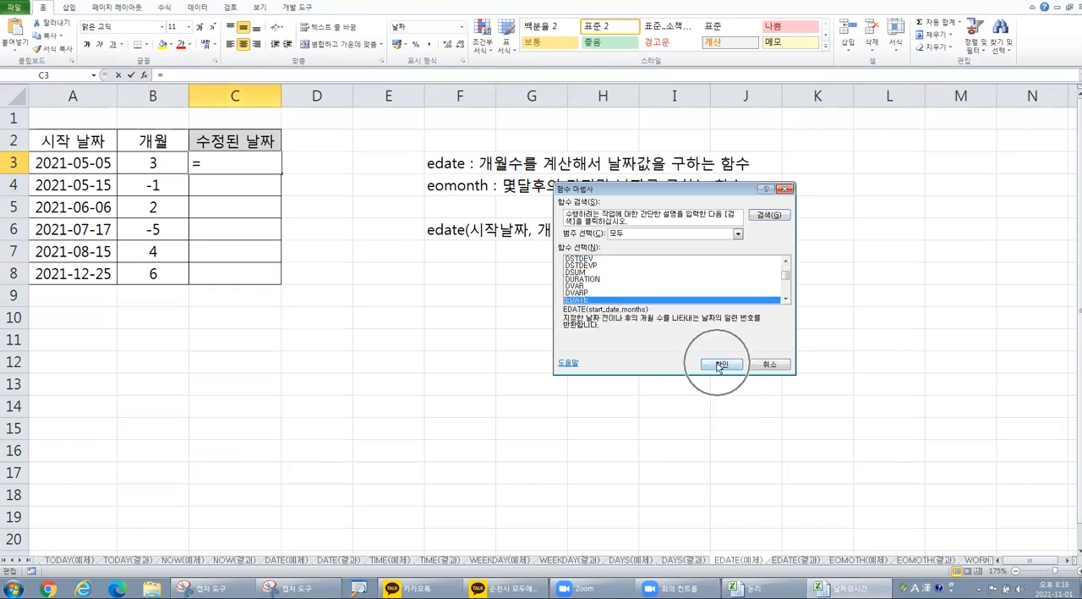
left_click_drag(669, 201, 425, 203)
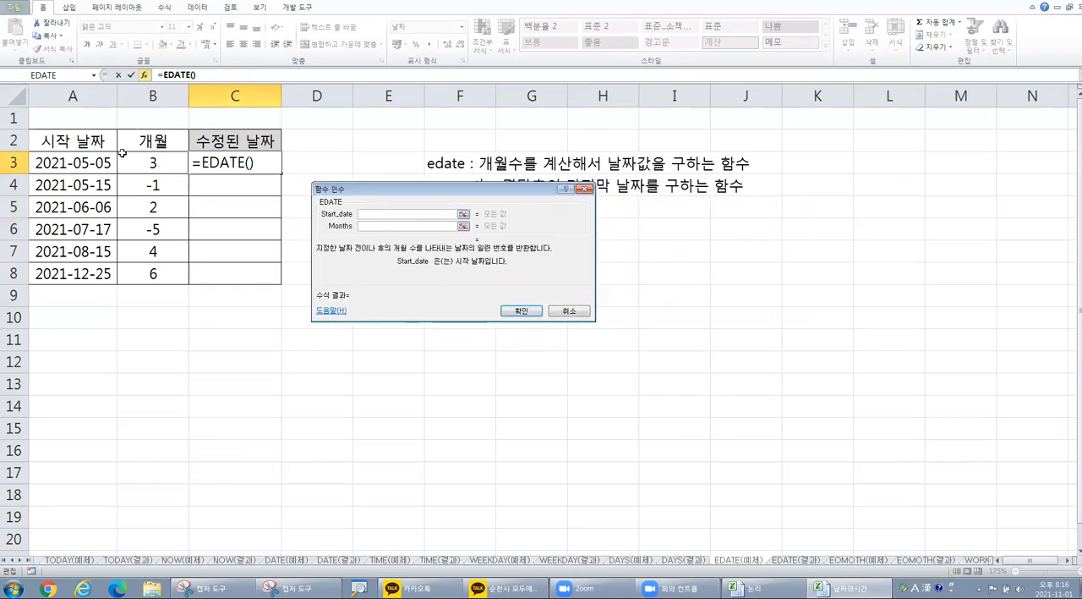
Step: Set EDATE's Start_date to A3 and Months to B3, and fill the formula down to C8
left_click(66, 161)
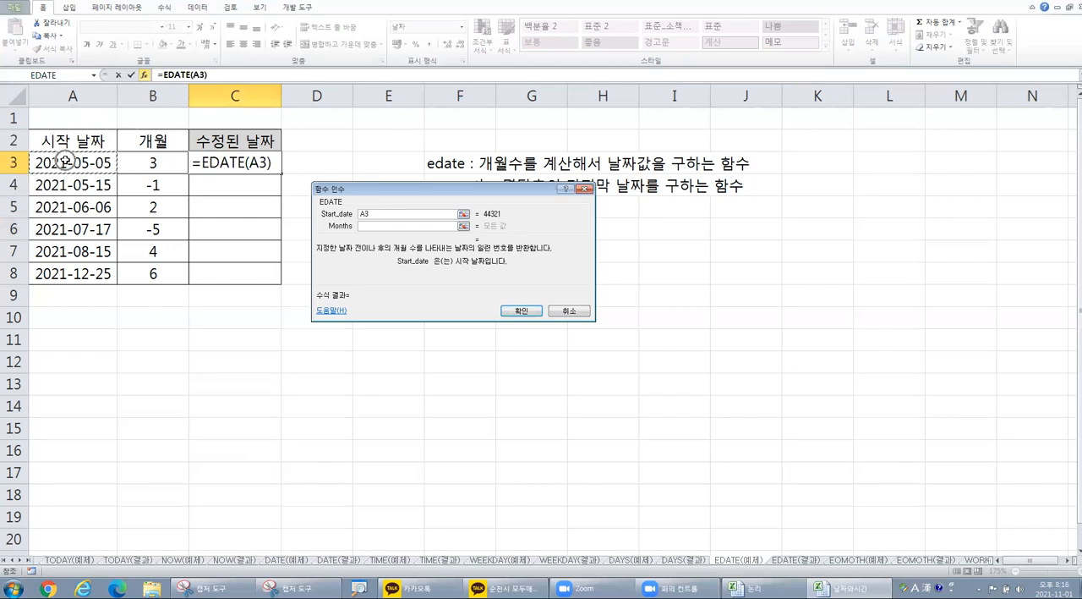
left_click(386, 229)
left_click(385, 229)
left_click(153, 163)
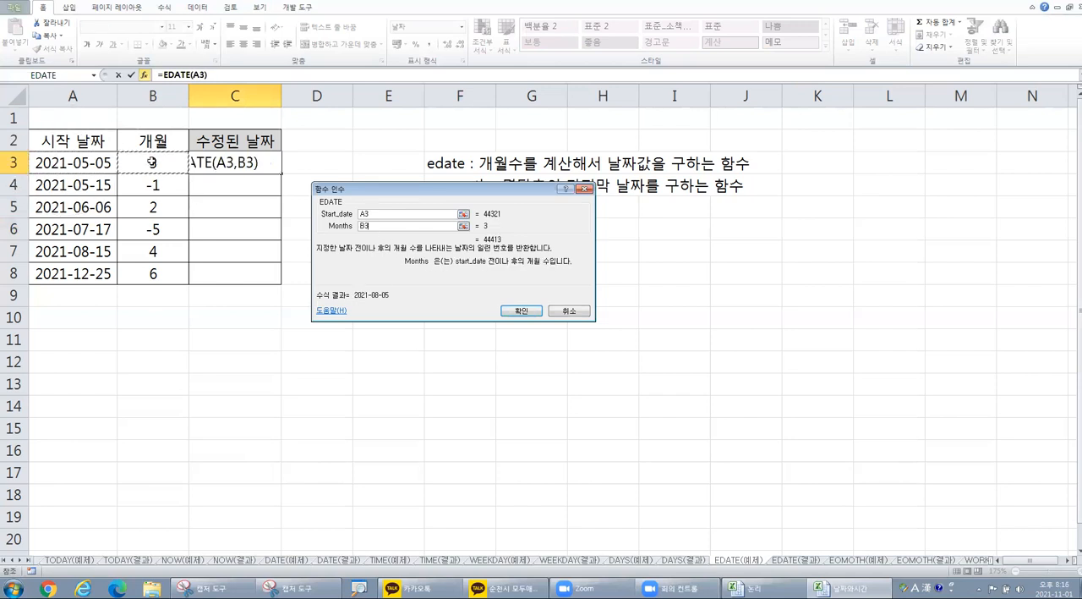
left_click(516, 311)
left_click_drag(280, 171, 270, 289)
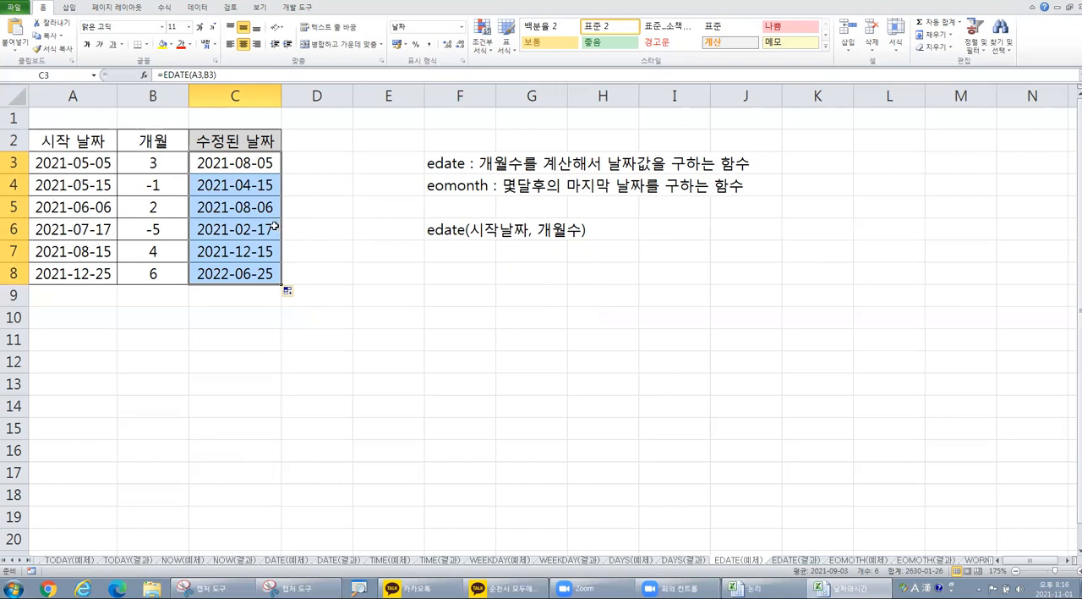
Step: On the EOMOTH(예제) sheet, insert the EOMONTH function into cell C3 of the 마지막 날짜 column
left_click(850, 560)
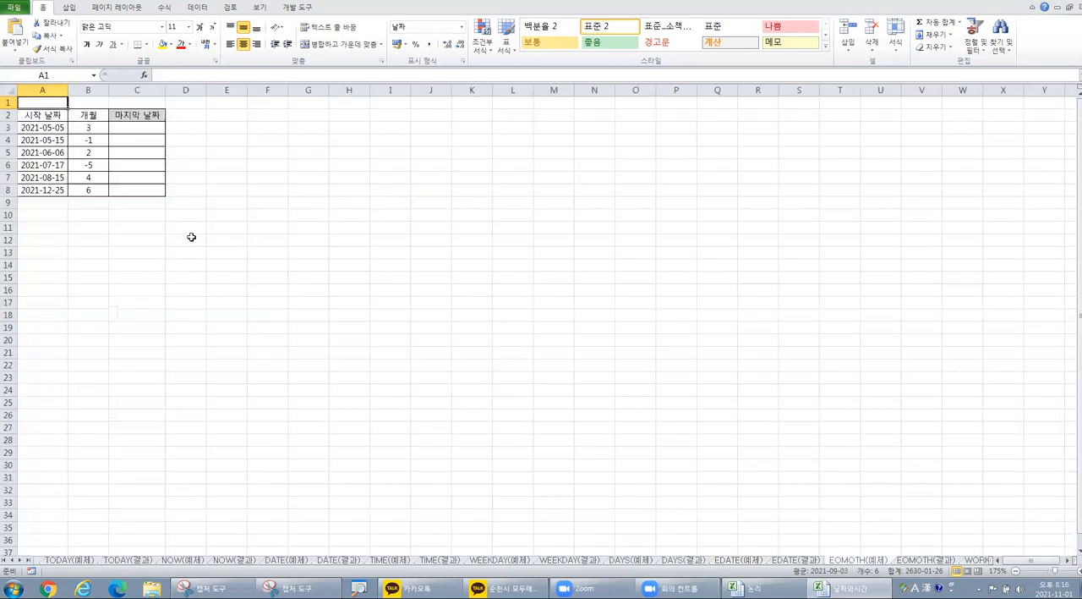
scroll(218, 229, "up", 4)
left_click(231, 160)
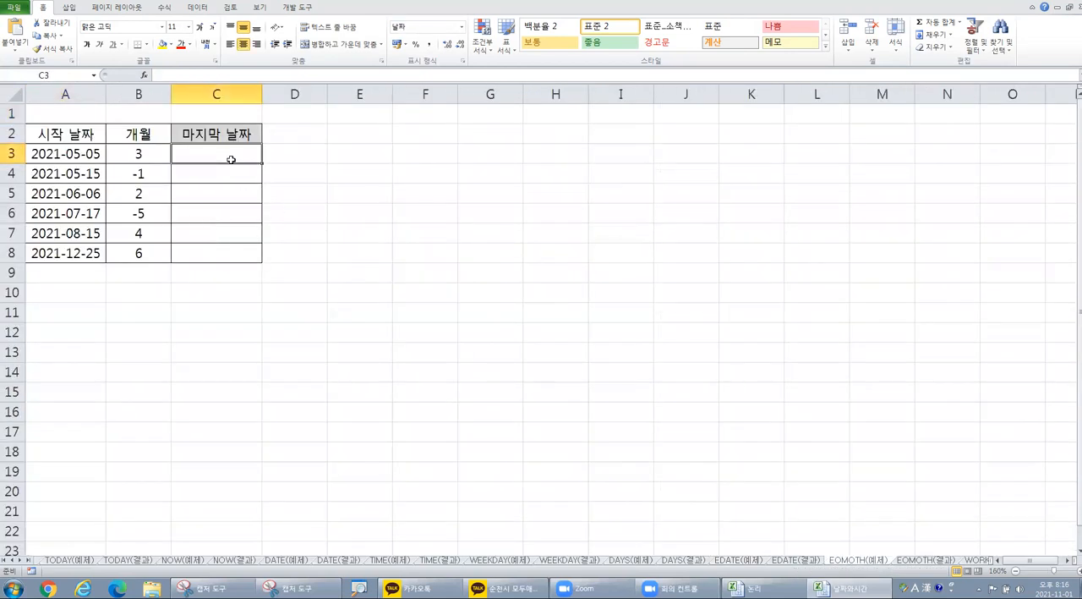
left_click(143, 76)
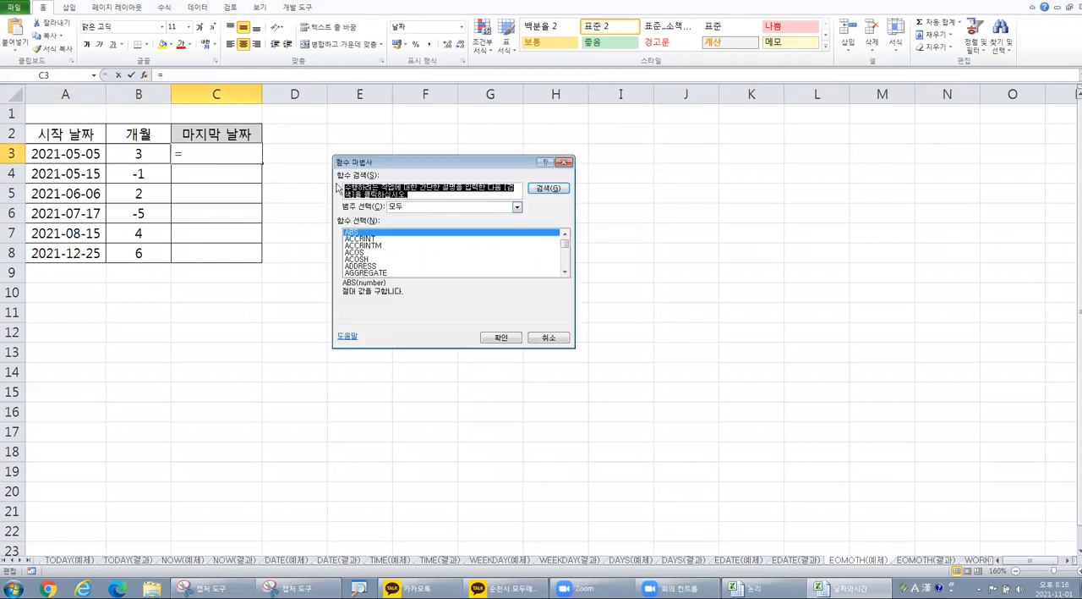
left_click(429, 259)
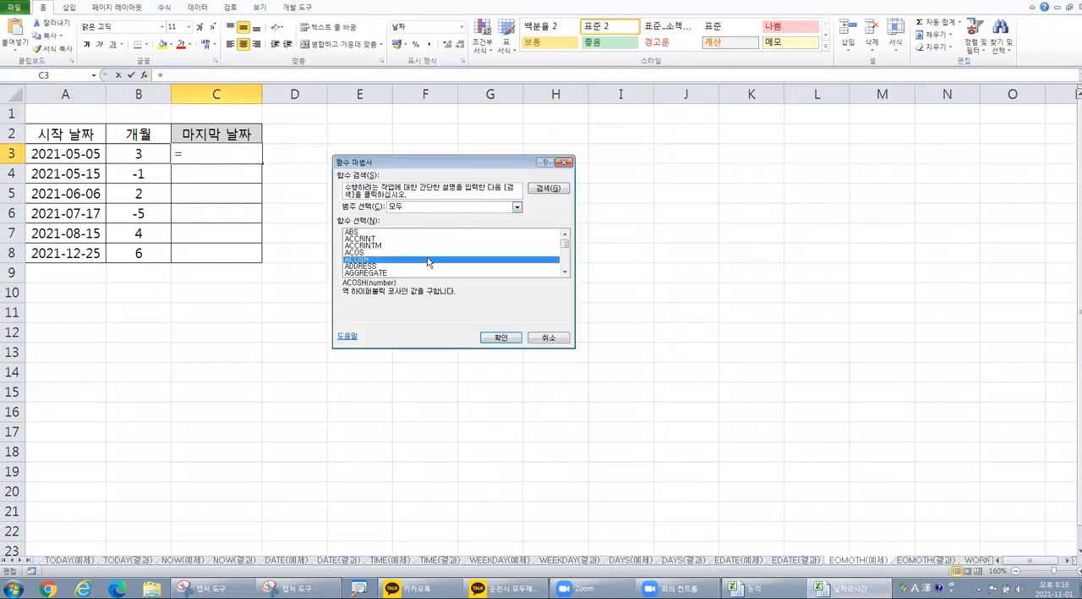
key("e")
scroll(422, 252, "down", 2)
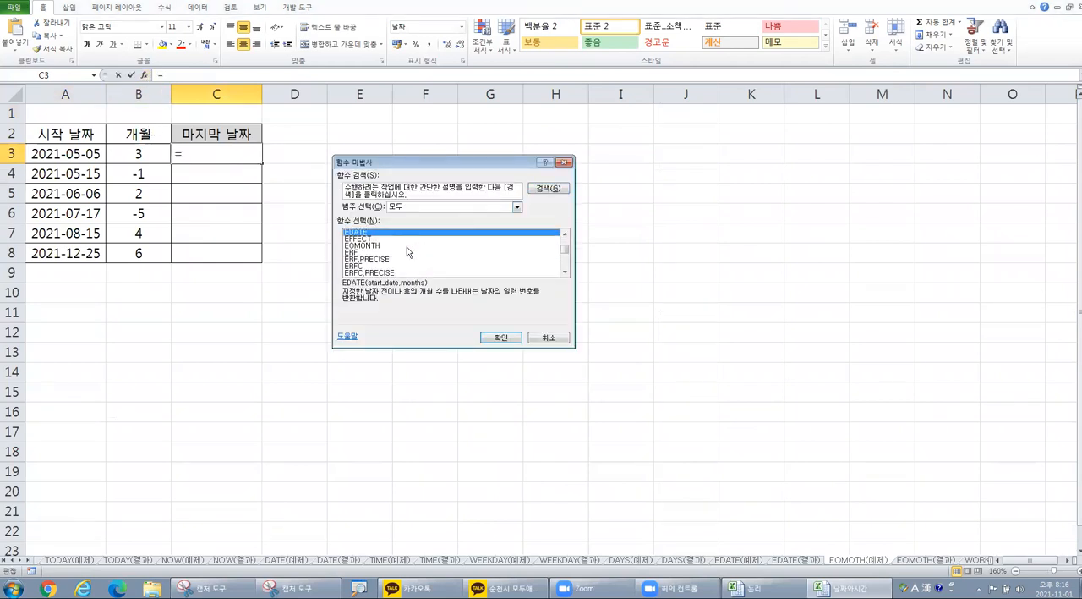
left_click(372, 246)
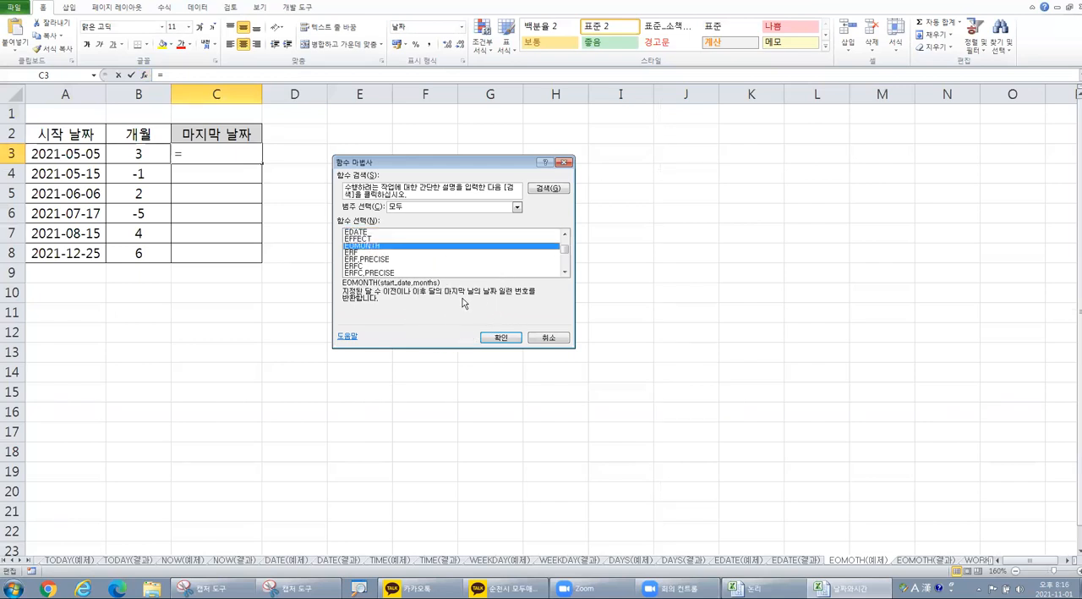
left_click(511, 338)
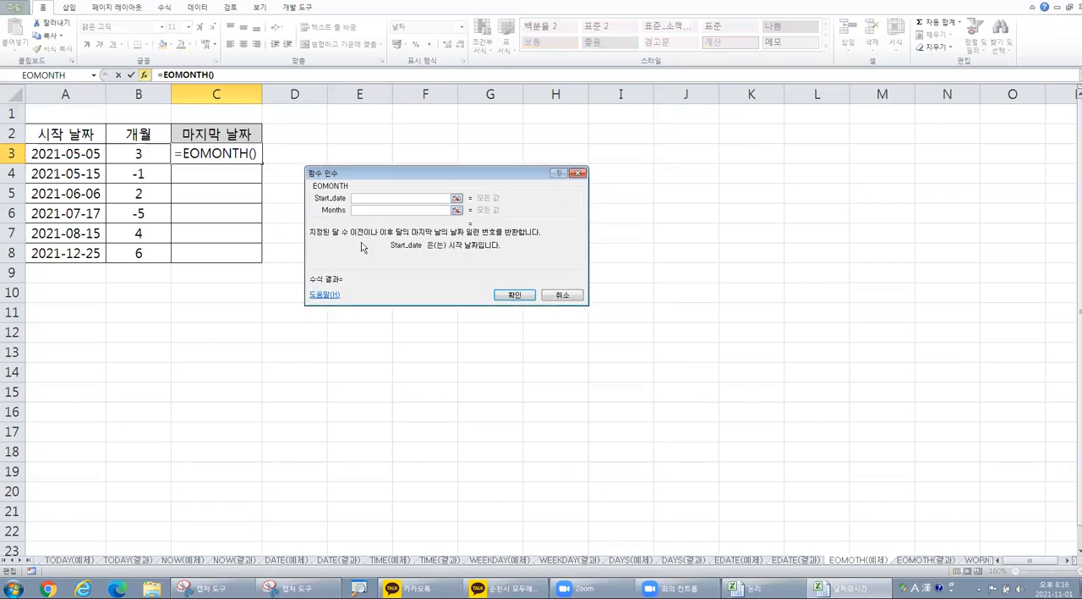
Step: Set EOMONTH's Start_date to A3 and Months to B3, and fill the formula down to C8
left_click(68, 153)
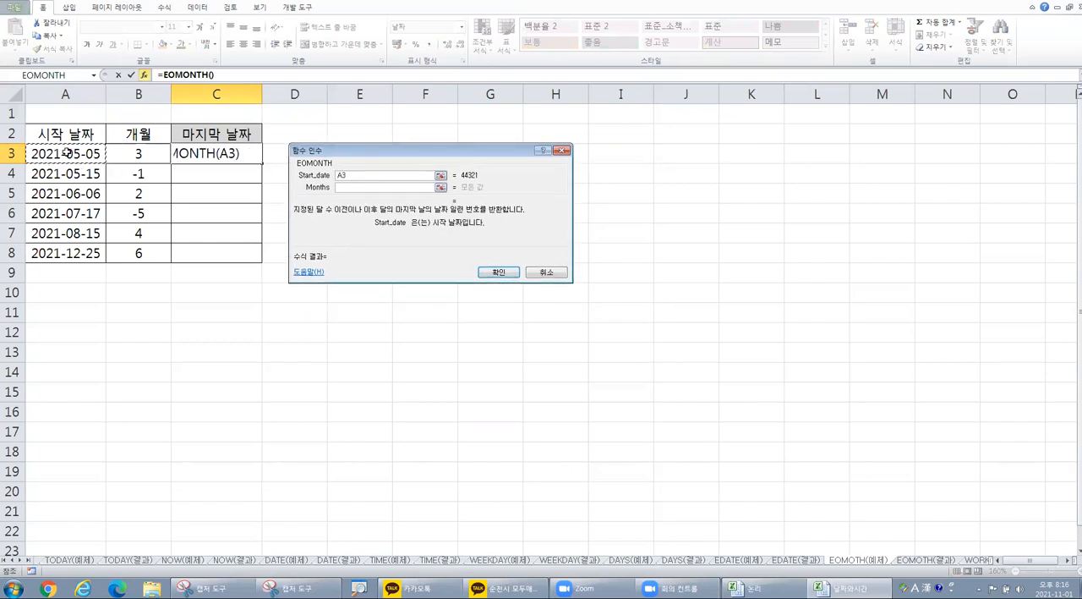
key("Tab")
left_click(148, 151)
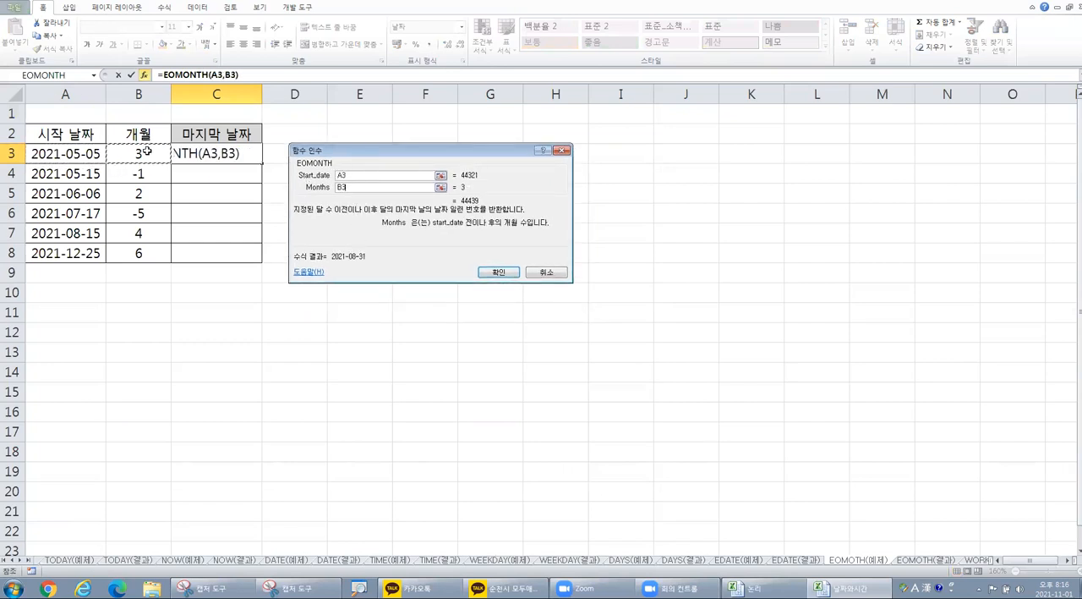
left_click(498, 272)
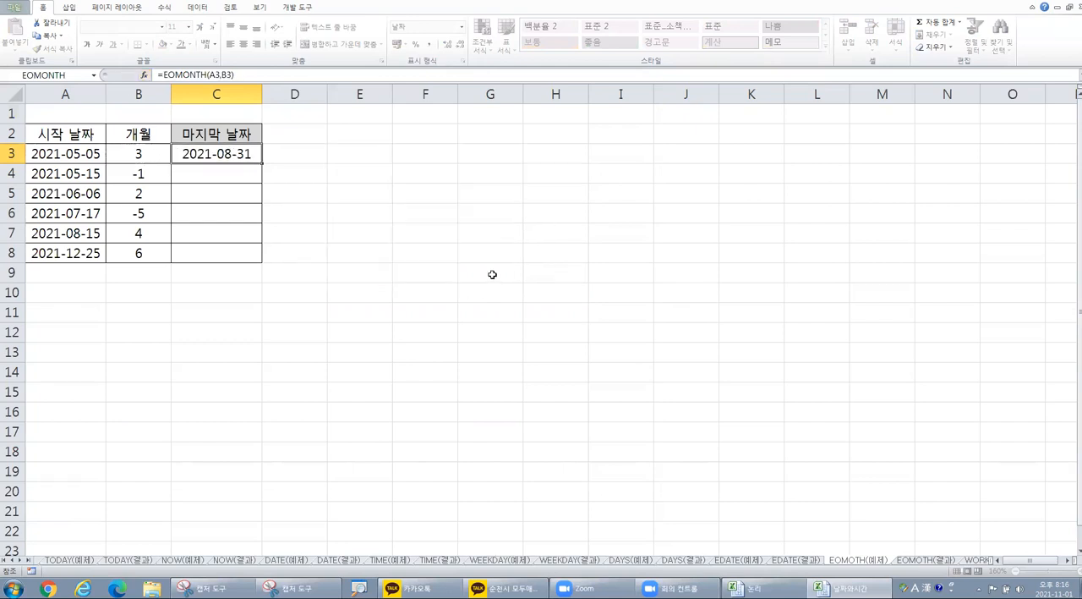
left_click_drag(263, 162, 263, 261)
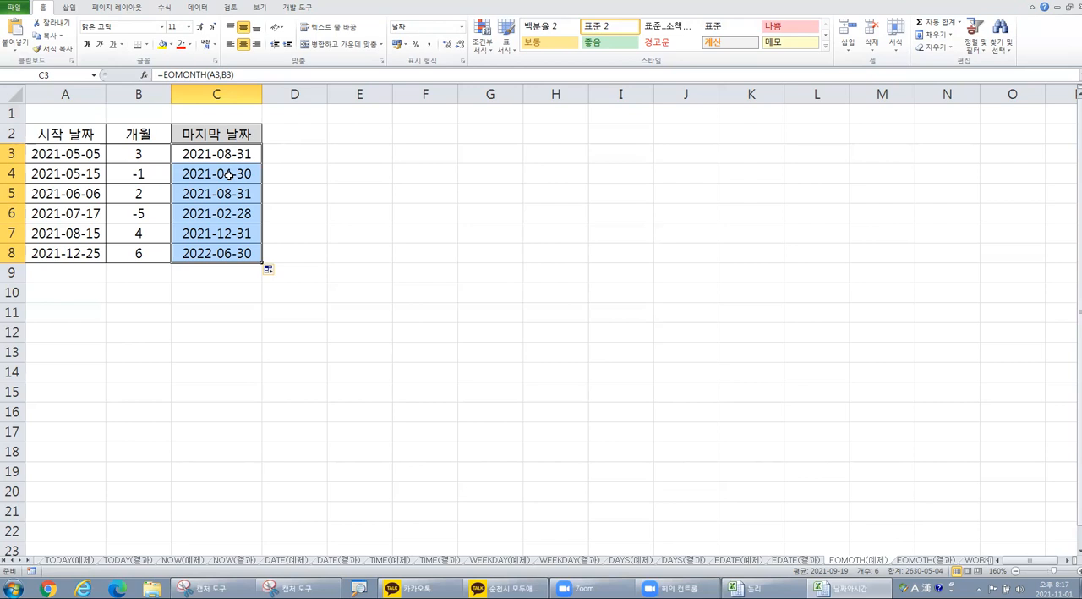
Step: Switch to the WORKDAY(예제) sheet and select cell E3 in the 작업완료일 column
left_click(974, 560)
scroll(418, 302, "up", 2, "ctrl")
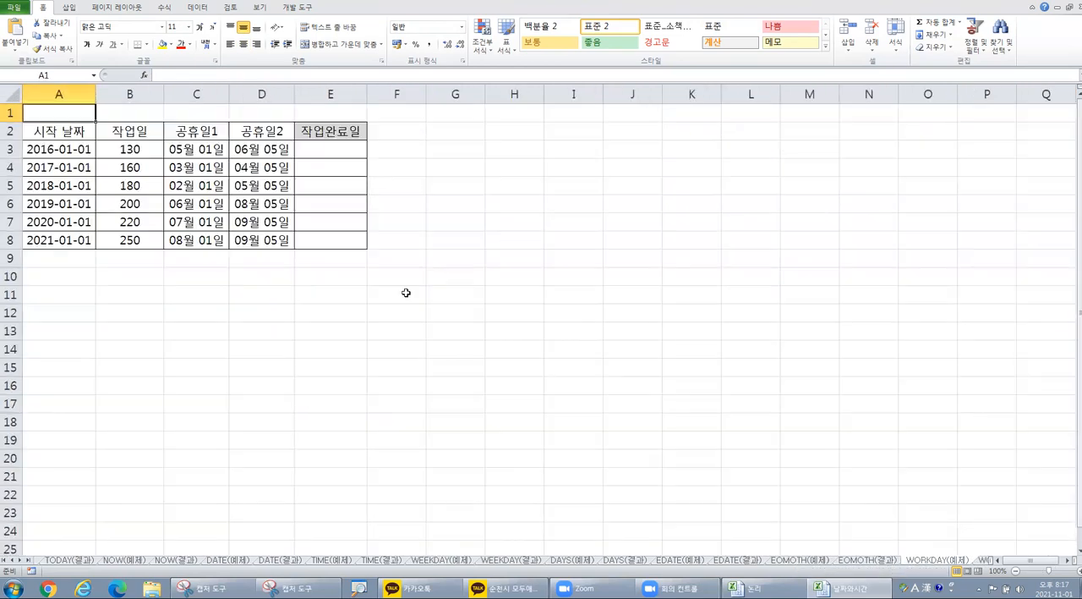
scroll(355, 230, "up", 5, "ctrl")
left_click(394, 166)
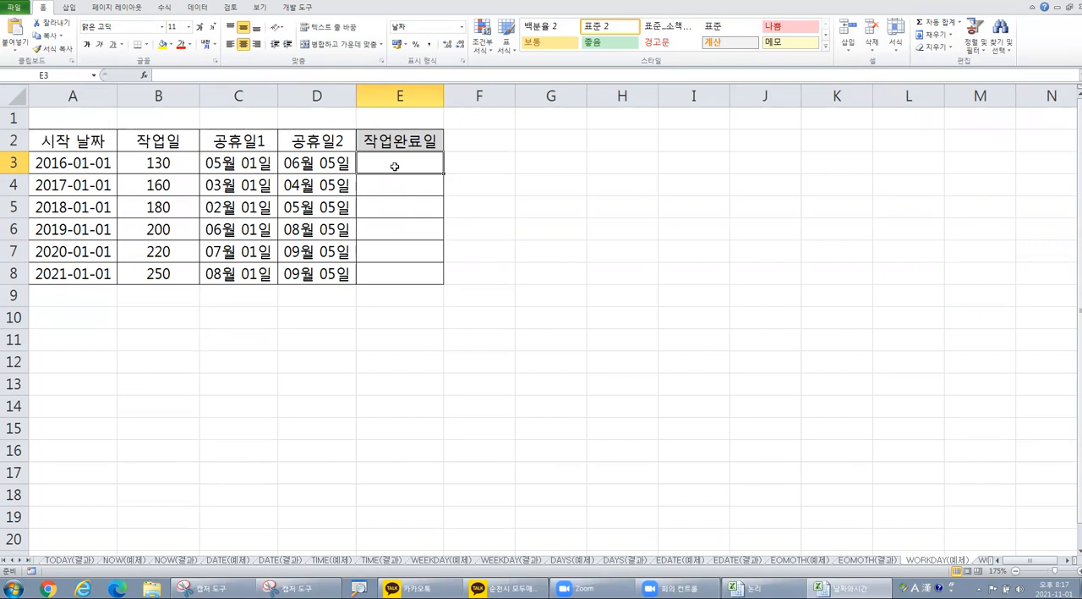
Step: Enter the note "workday함수 : 평일수를 계산하는 함수" in cell G3
left_click(575, 163)
type("wo")
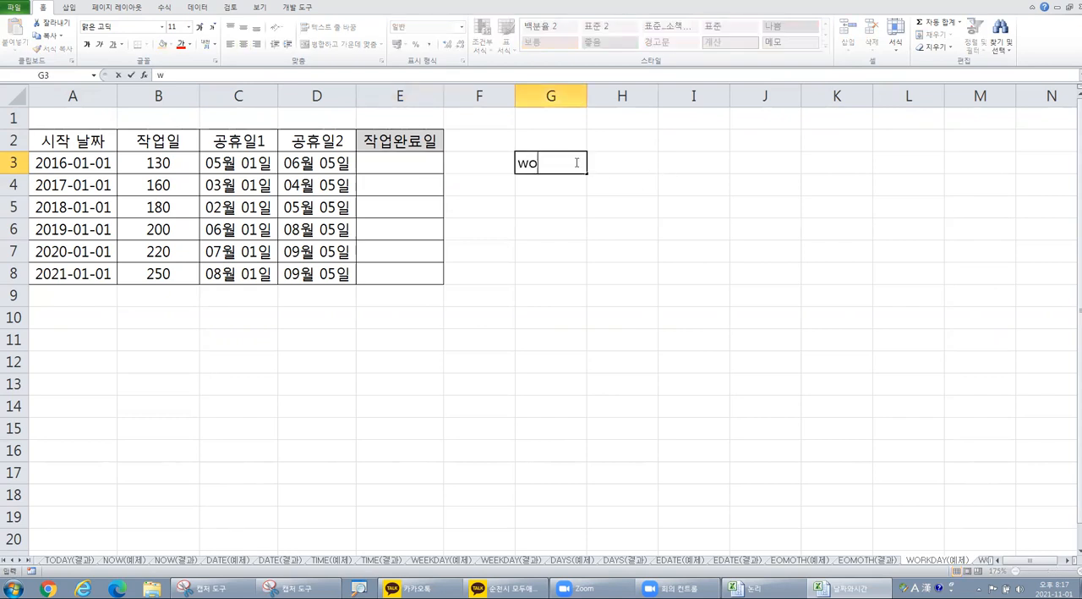
type("rkday함")
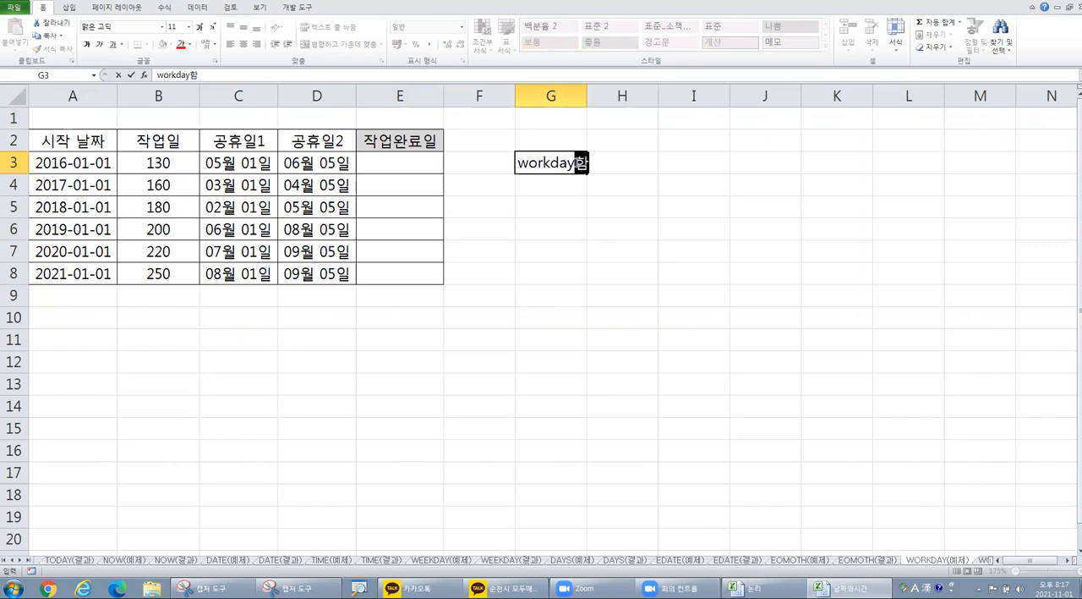
type("수 : ㅍ평일수를 계")
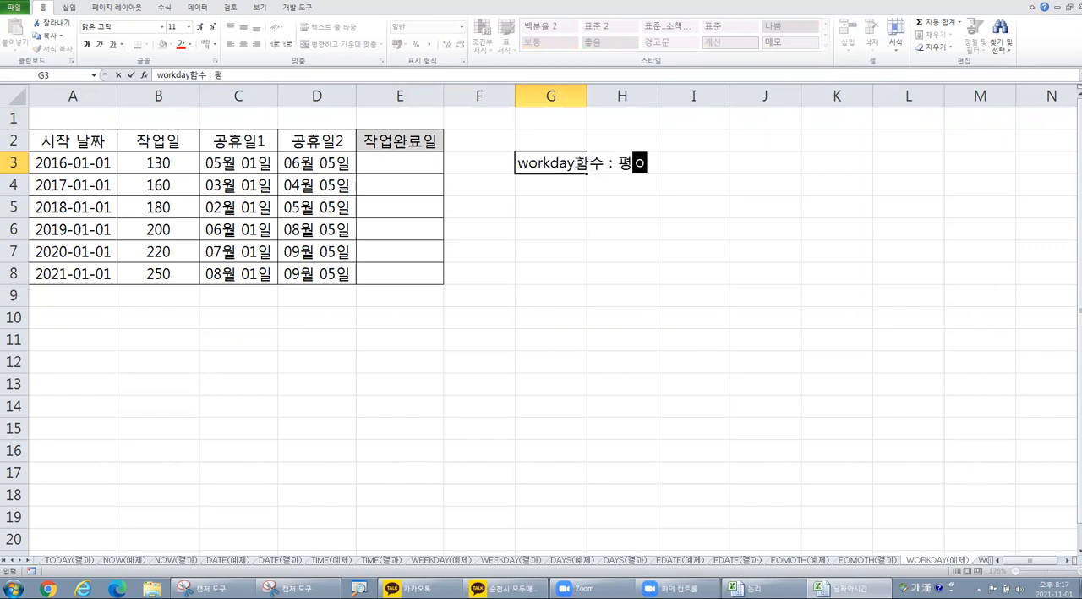
type("산하는 함수")
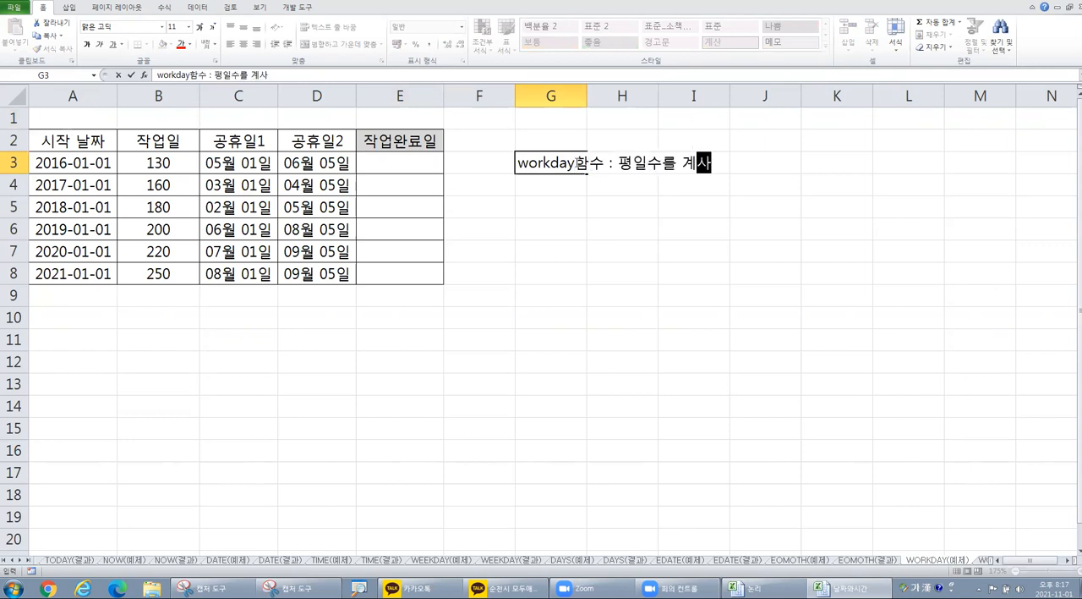
key("Return")
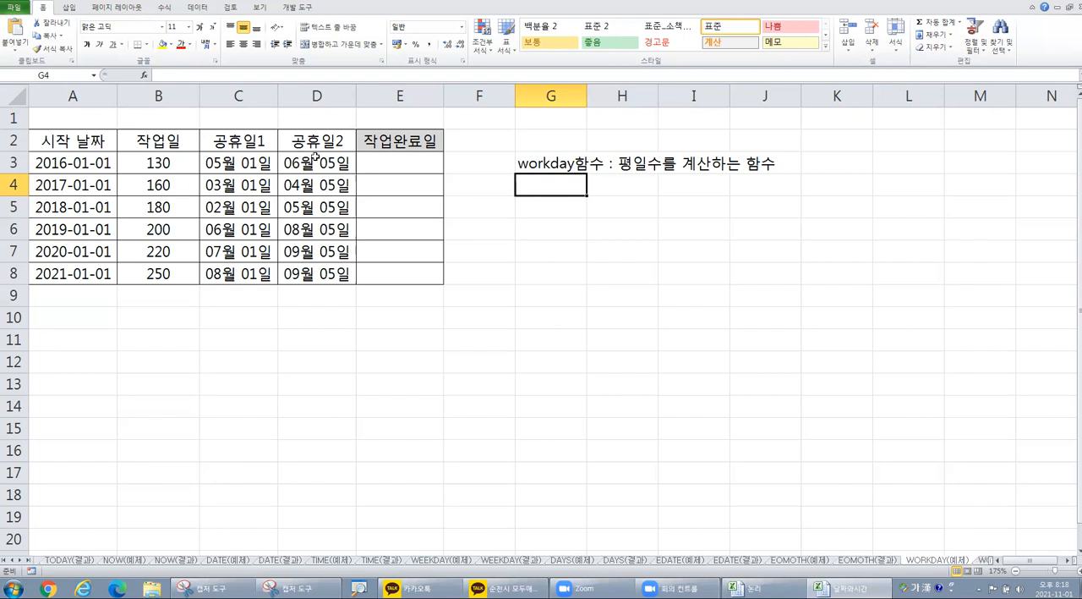
key("ctrl")
Step: Insert the WORKDAY function into cell E3 of the 작업완료일 column
left_click(392, 160)
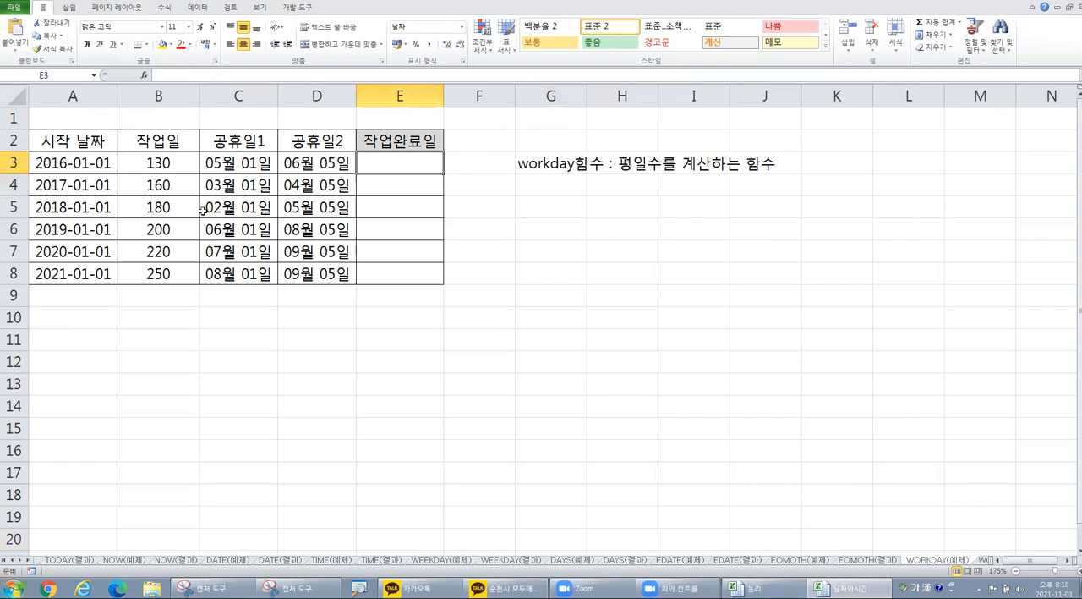
left_click(143, 75)
left_click(407, 221)
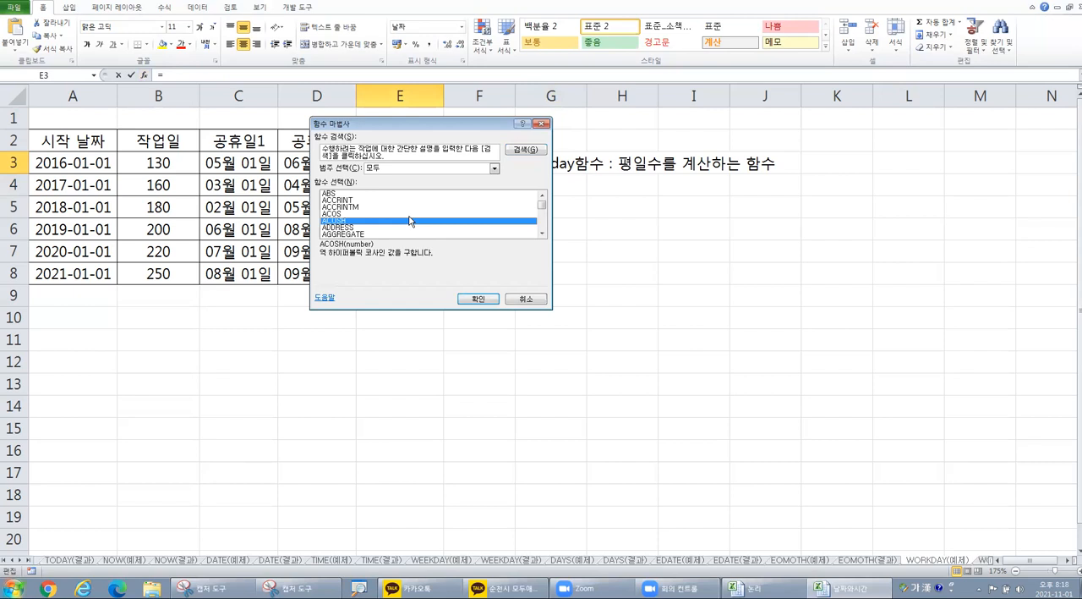
key("w")
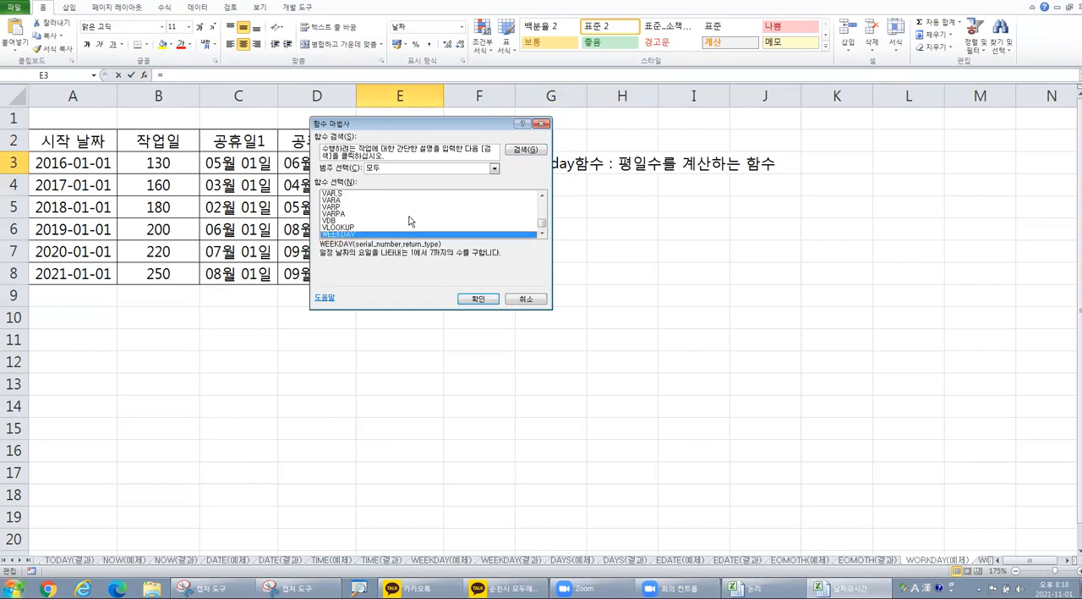
scroll(413, 221, "down", 2)
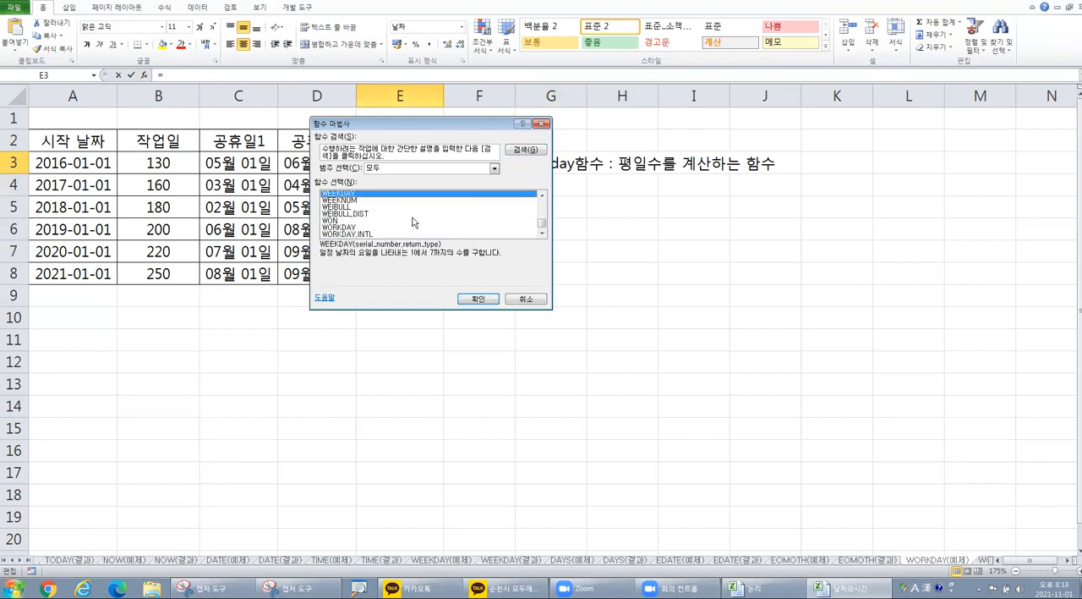
left_click(363, 227)
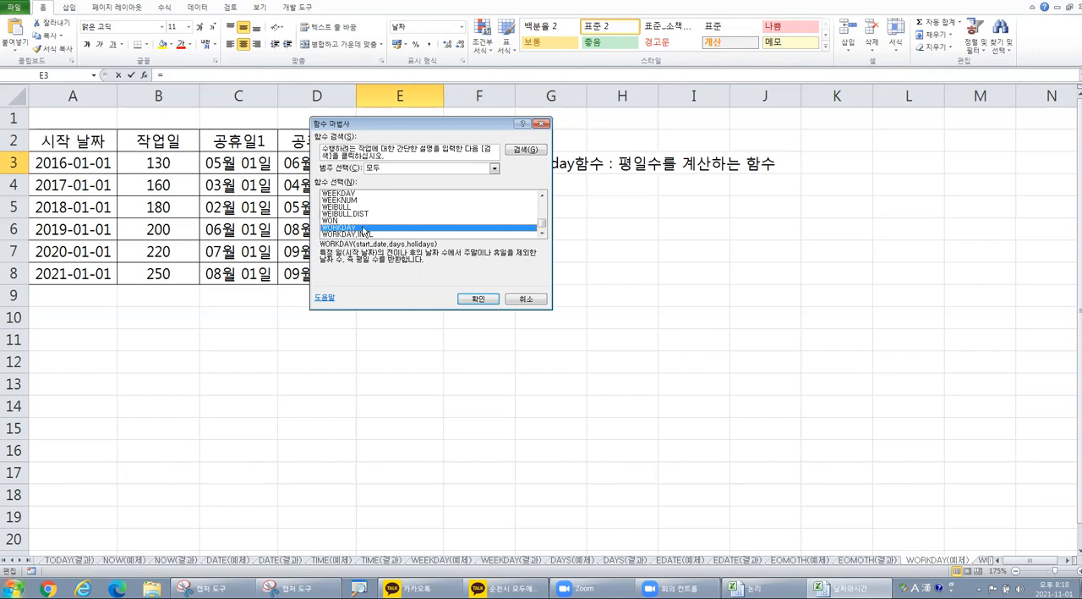
left_click(467, 297)
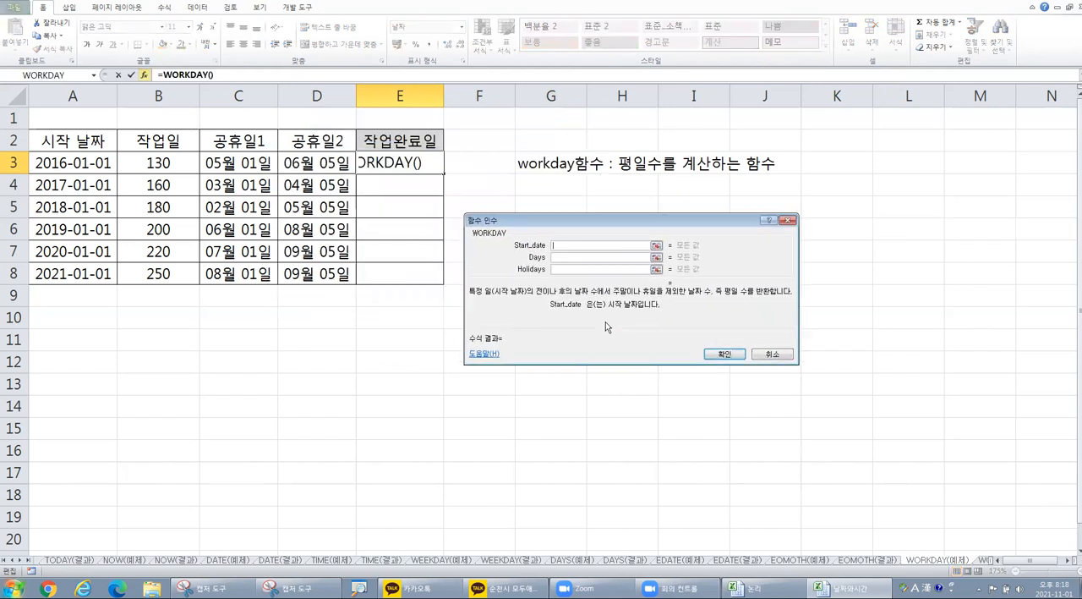
Step: Set WORKDAY's Start_date to A3, Days to B3 and Holidays to C3:D3, and fill the formula down to E8
left_click(93, 165)
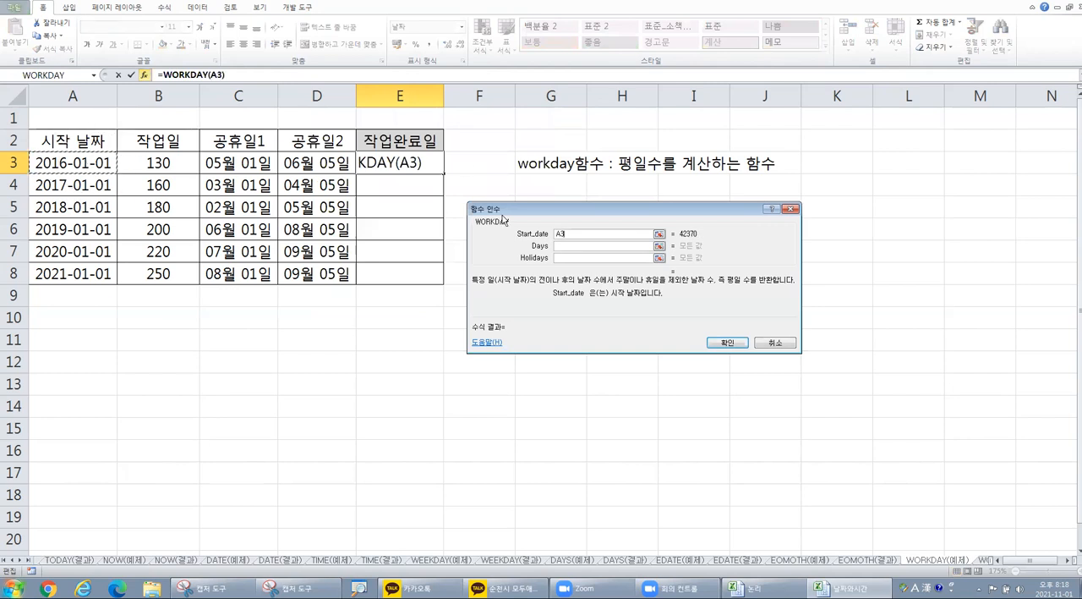
left_click(569, 246)
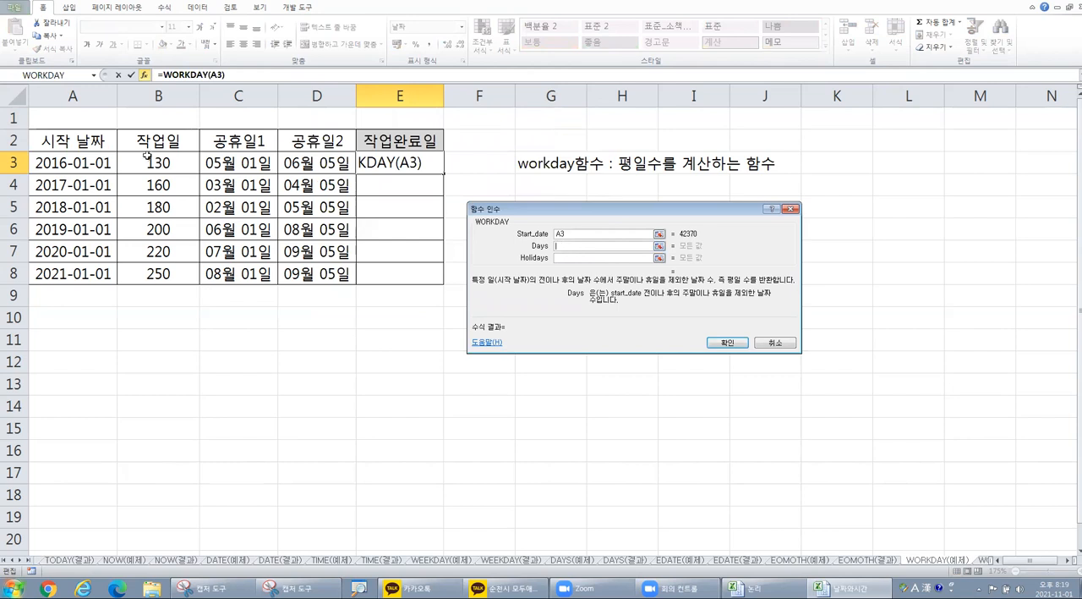
left_click(150, 162)
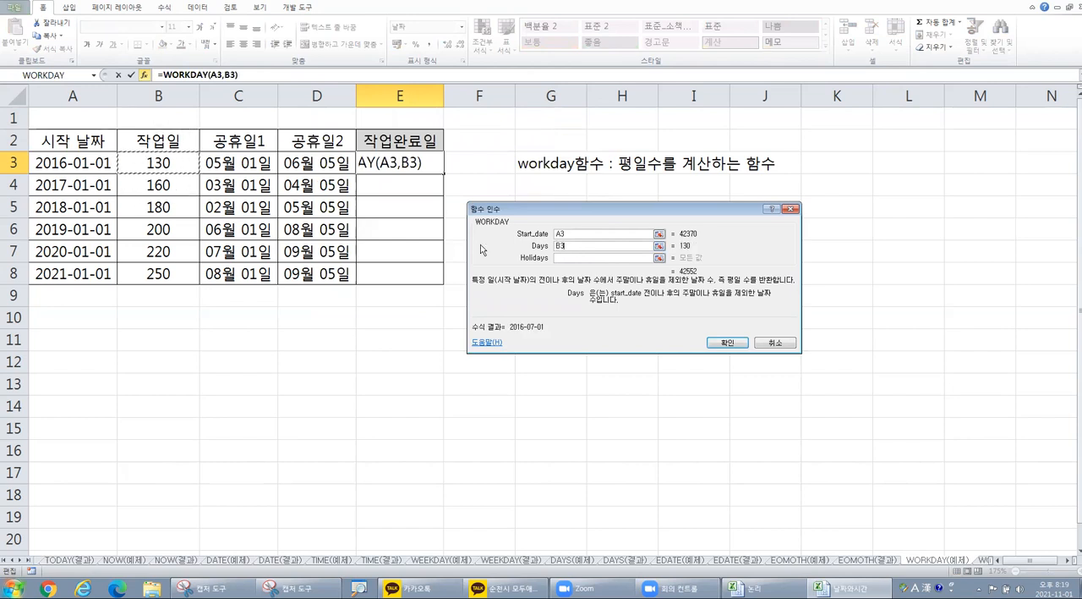
left_click(566, 257)
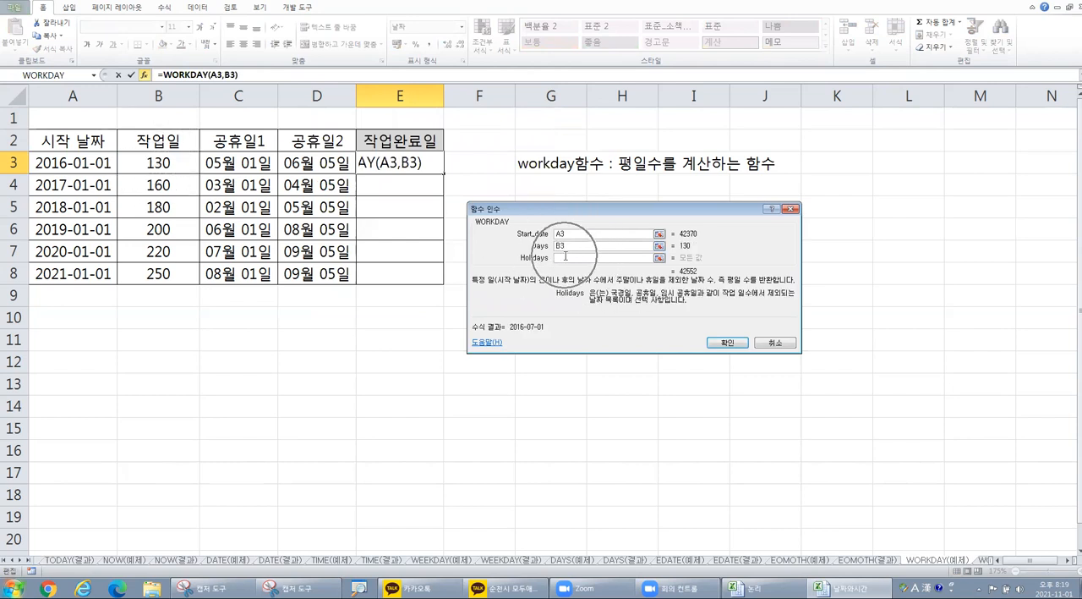
left_click_drag(235, 162, 276, 163)
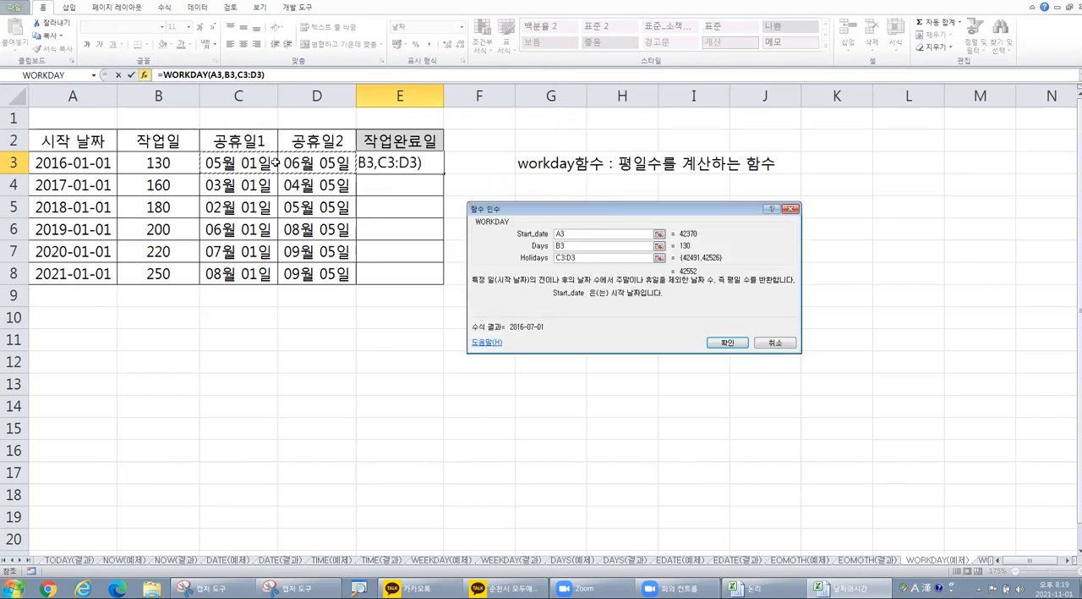
left_click(732, 343)
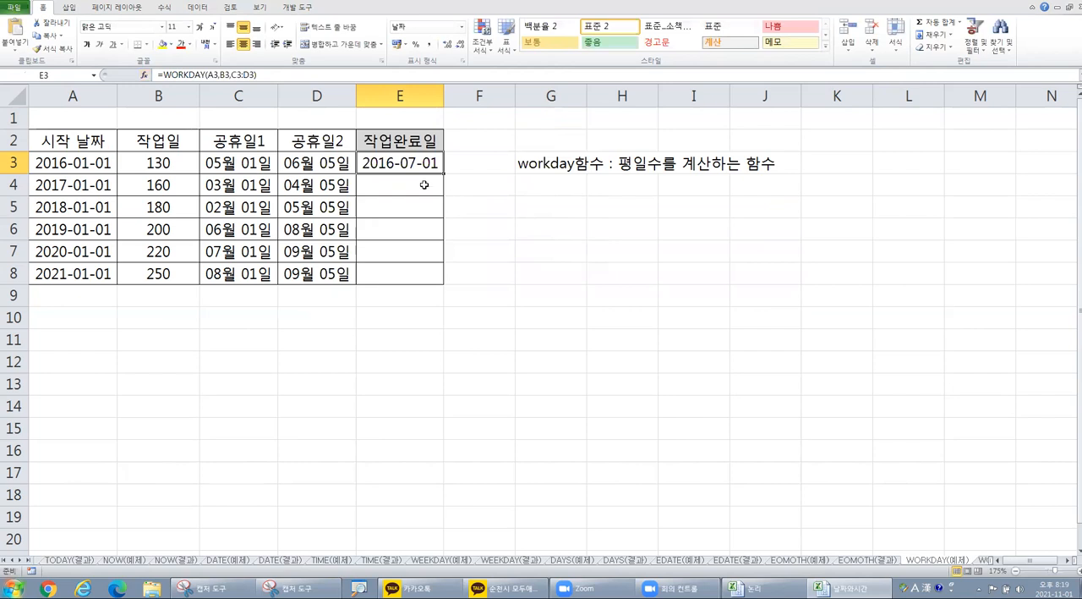
left_click_drag(442, 173, 433, 286)
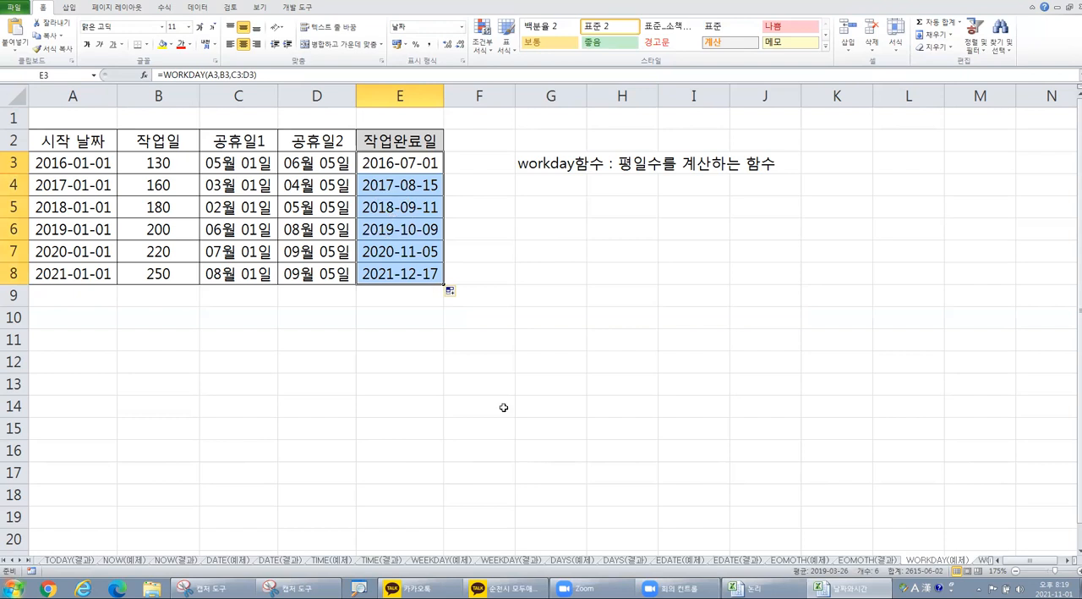
Step: Switch to the class's KakaoTalk chat and open the shared file 문자열.xlsx
left_click(21, 562)
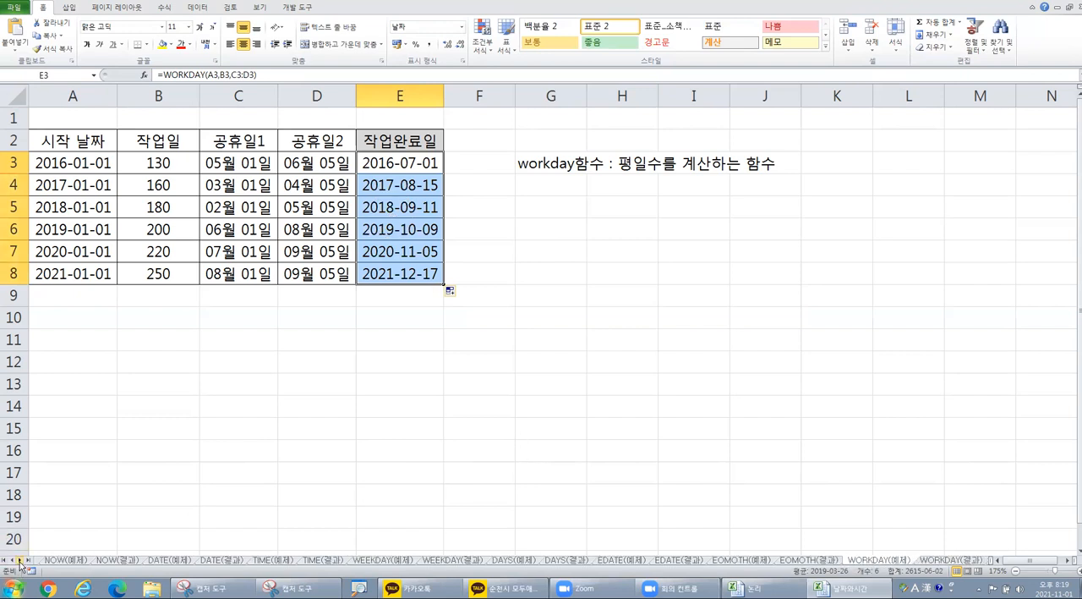
left_click(326, 363)
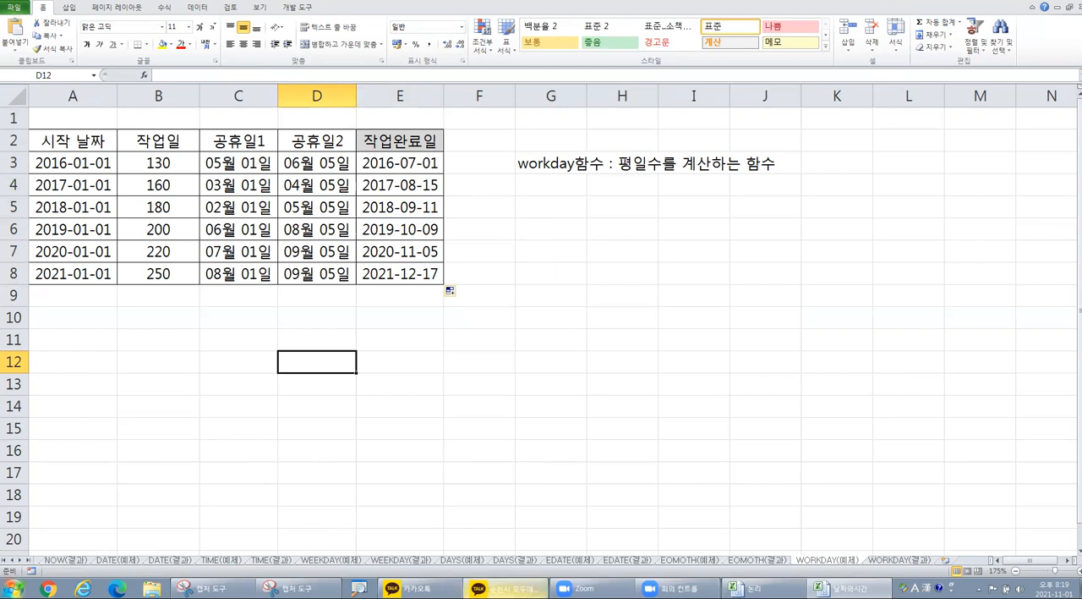
left_click(505, 588)
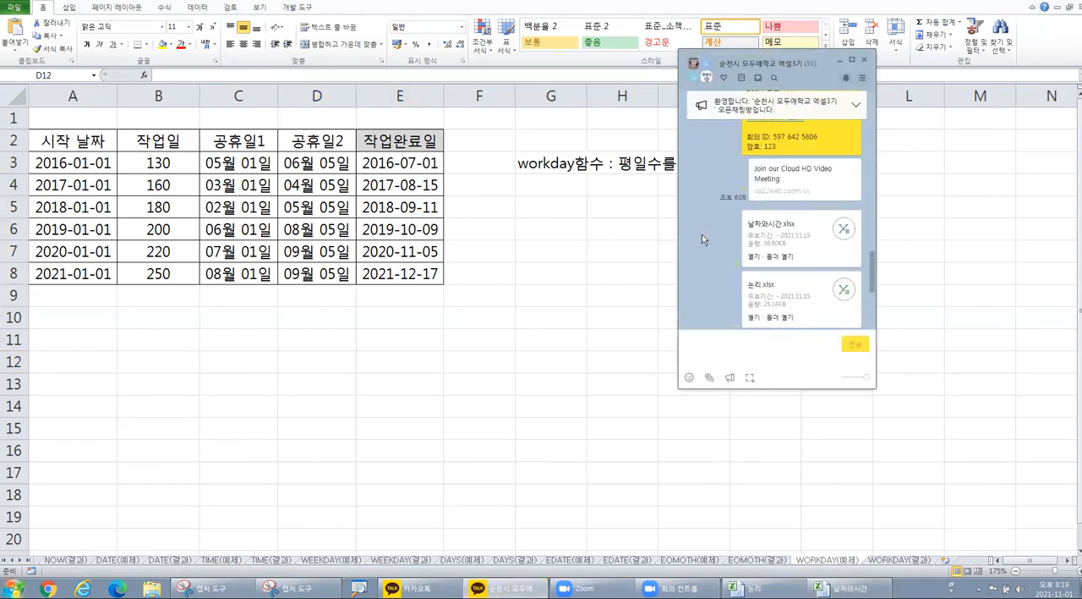
scroll(702, 240, "down", 1)
scroll(724, 243, "down", 1)
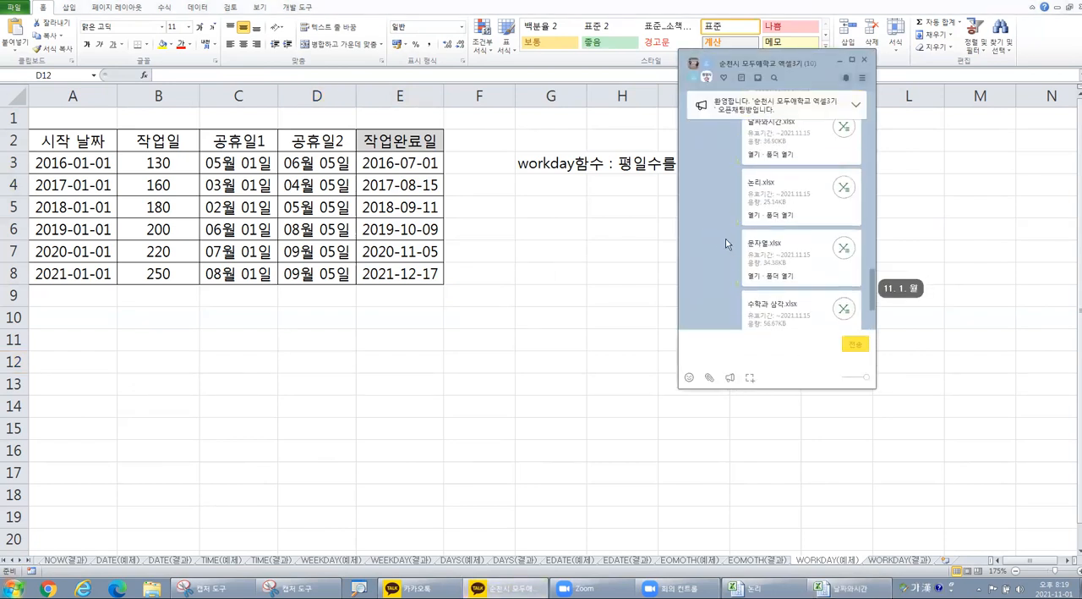
left_click(753, 277)
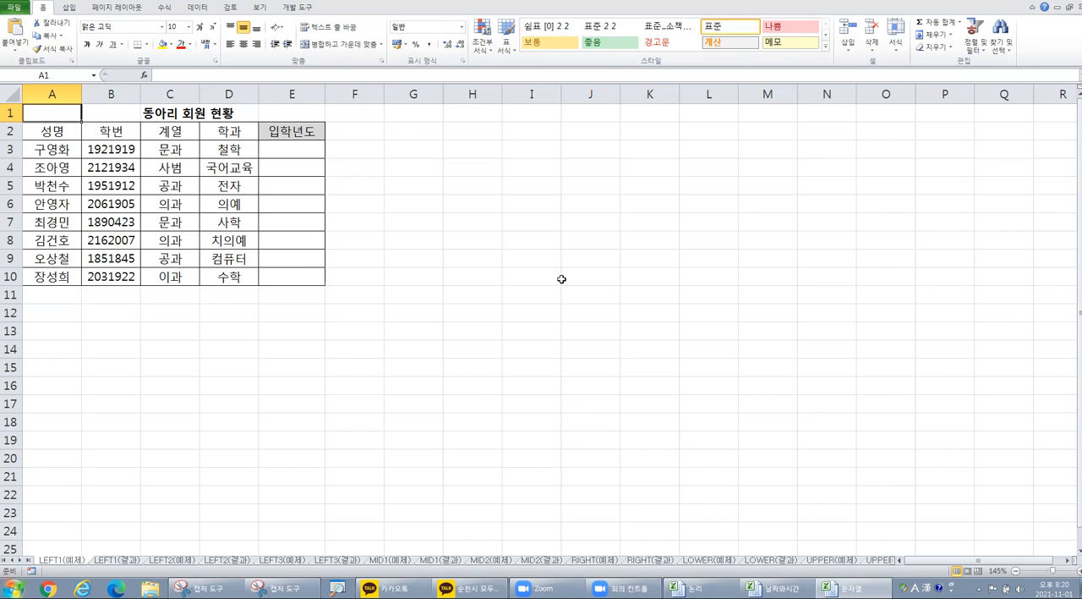
Step: On the LEFT1(예제) sheet, enter the note "학번의 처음 2자리가 입학년도임" in cell G3 and left-align it
scroll(554, 275, "up", 2, "ctrl")
left_click(498, 171)
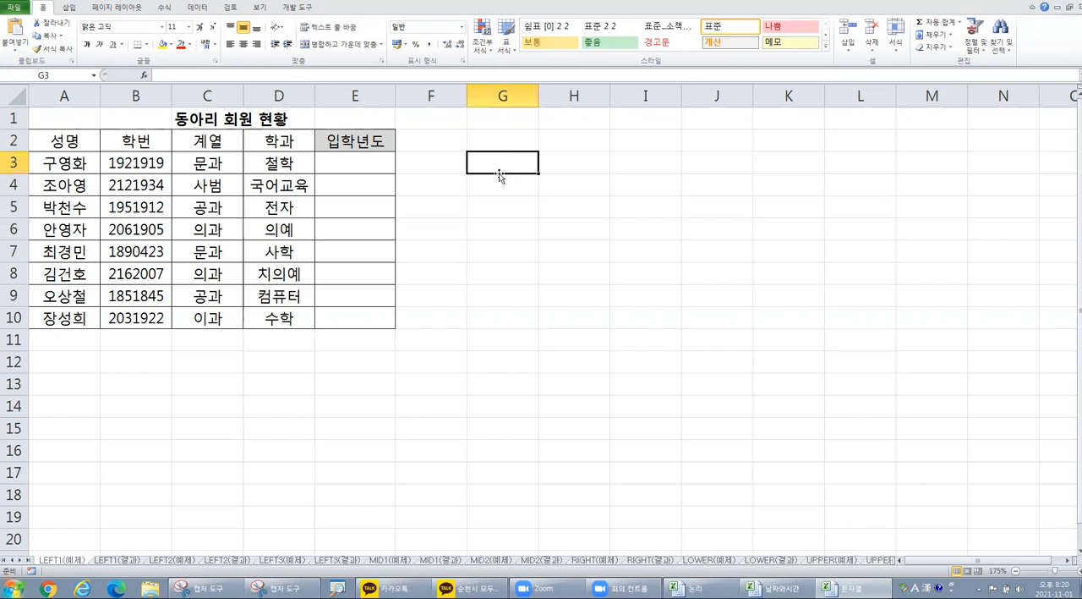
type("학번의 처음 2자리가 입학년도")
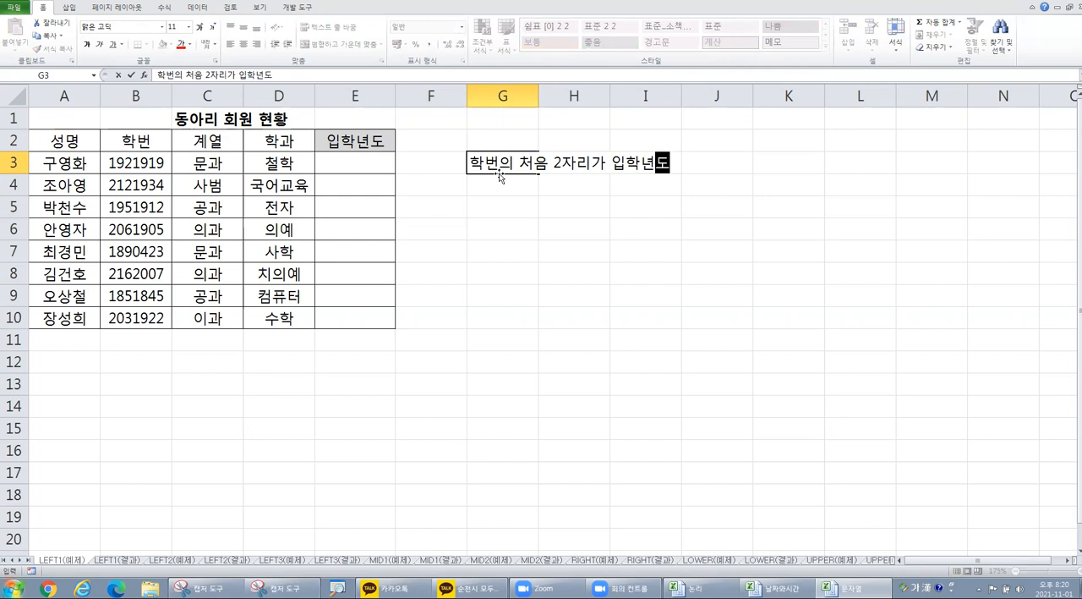
type("임")
key("Return")
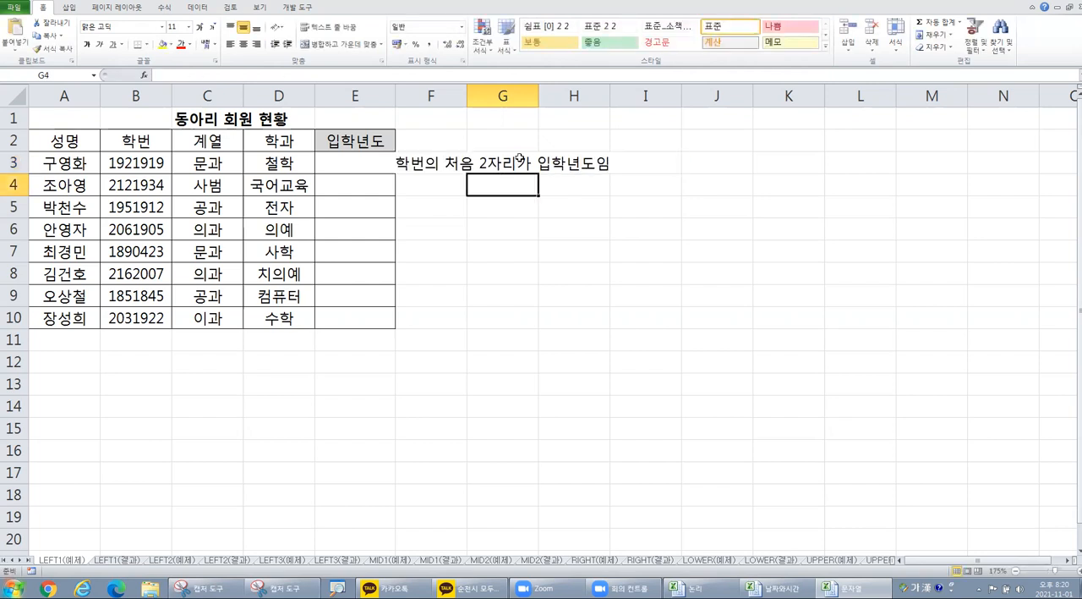
left_click(517, 160)
left_click(230, 44)
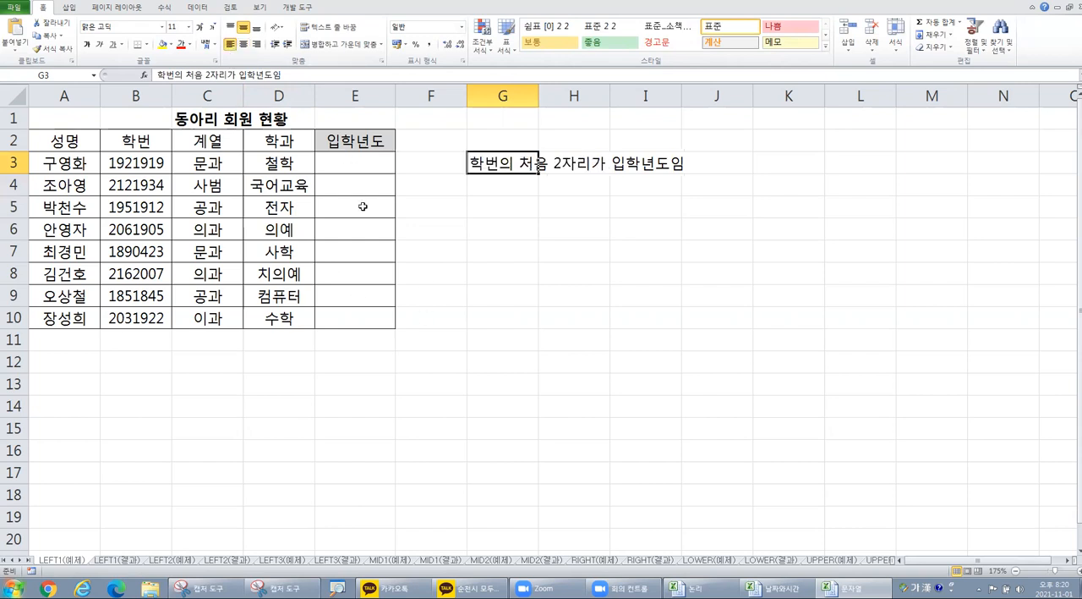
Step: Examine the leading digits of the student number in cell B3 against the note in G3, without editing the cell
left_click(121, 163)
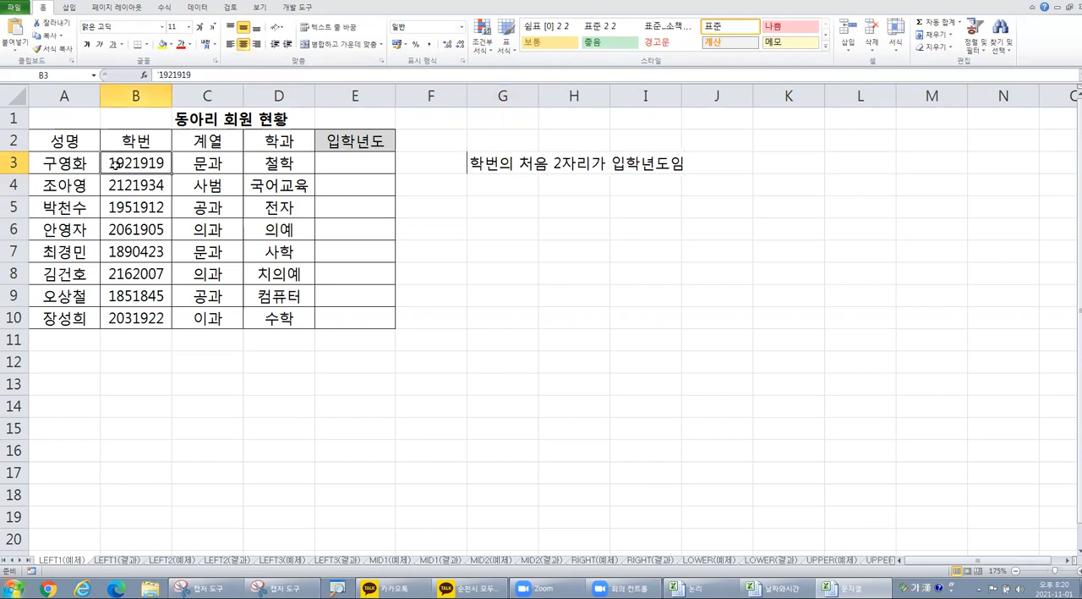
double_click(121, 162)
left_click_drag(127, 162, 112, 160)
left_click(124, 159)
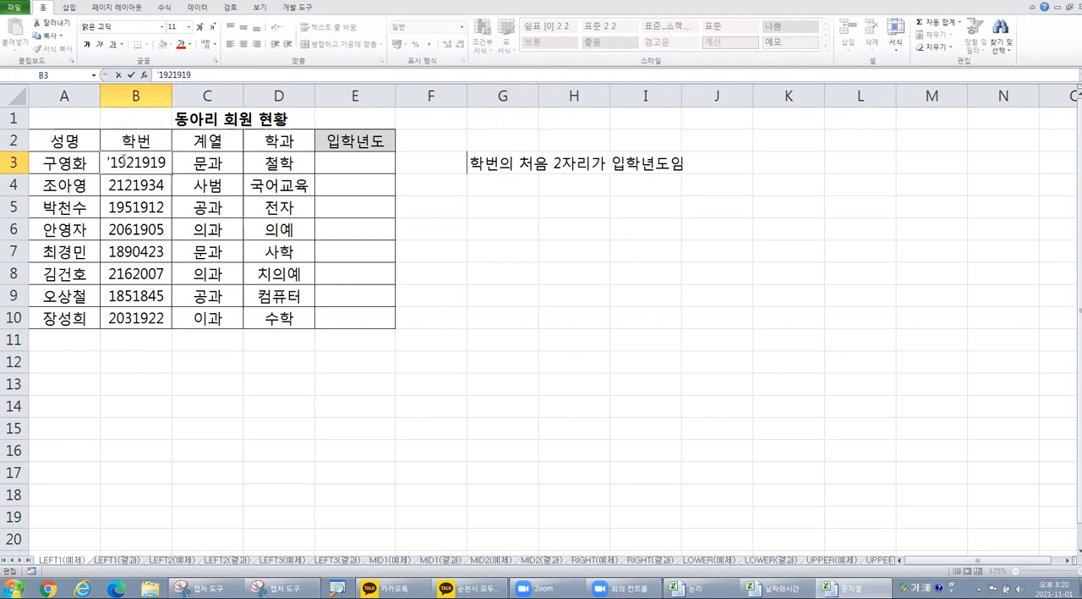
left_click_drag(112, 160, 107, 160)
left_click(113, 159)
key("Escape")
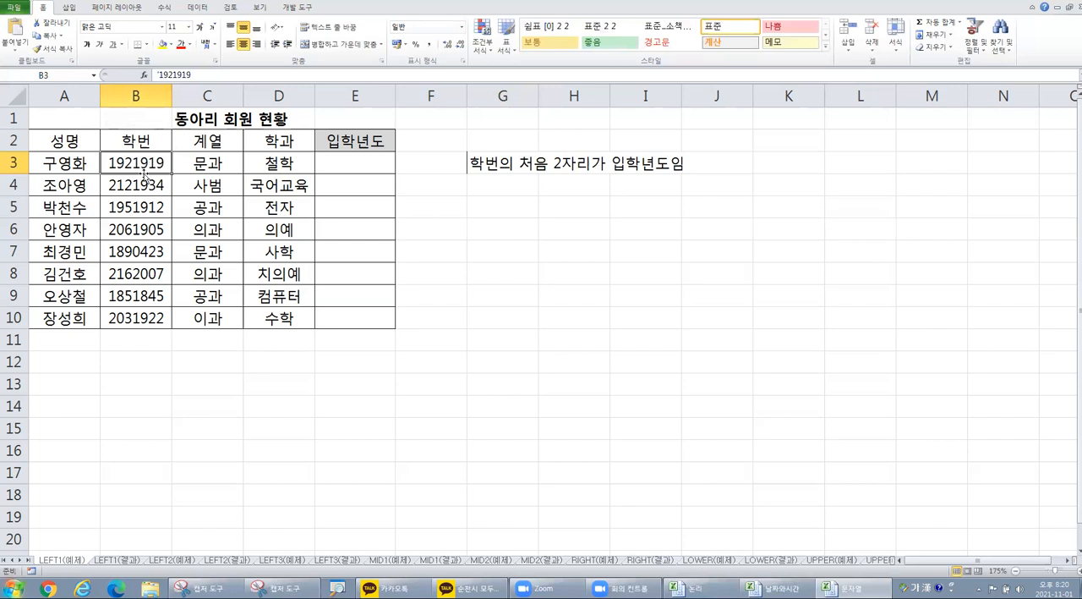
left_click(516, 161)
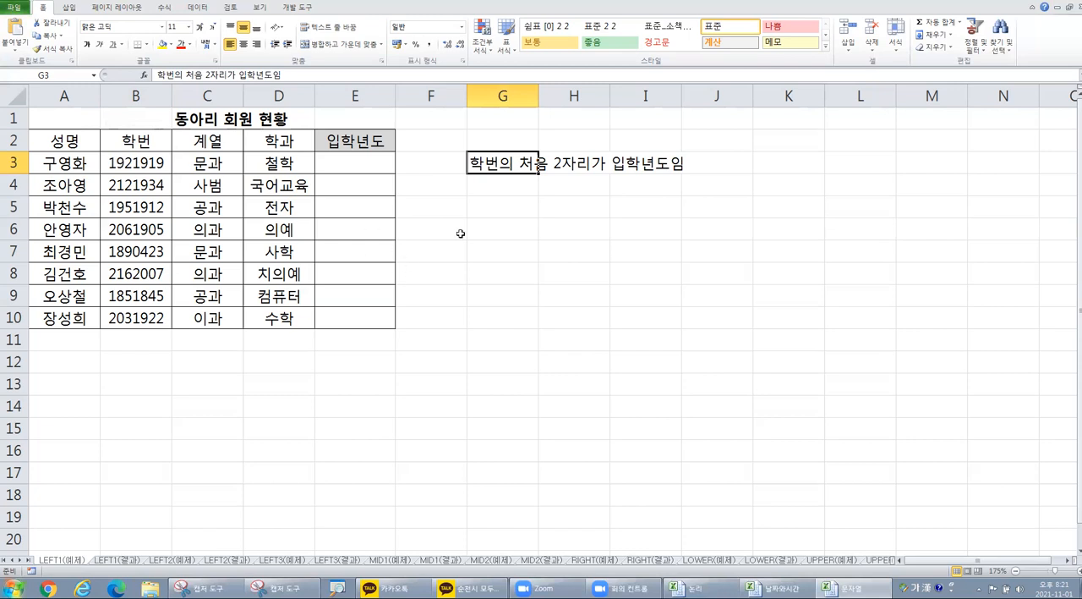
Step: Enter 2018년 in cell G5 as a sample admission year and correct it to 2019년
left_click(508, 203)
type("2018")
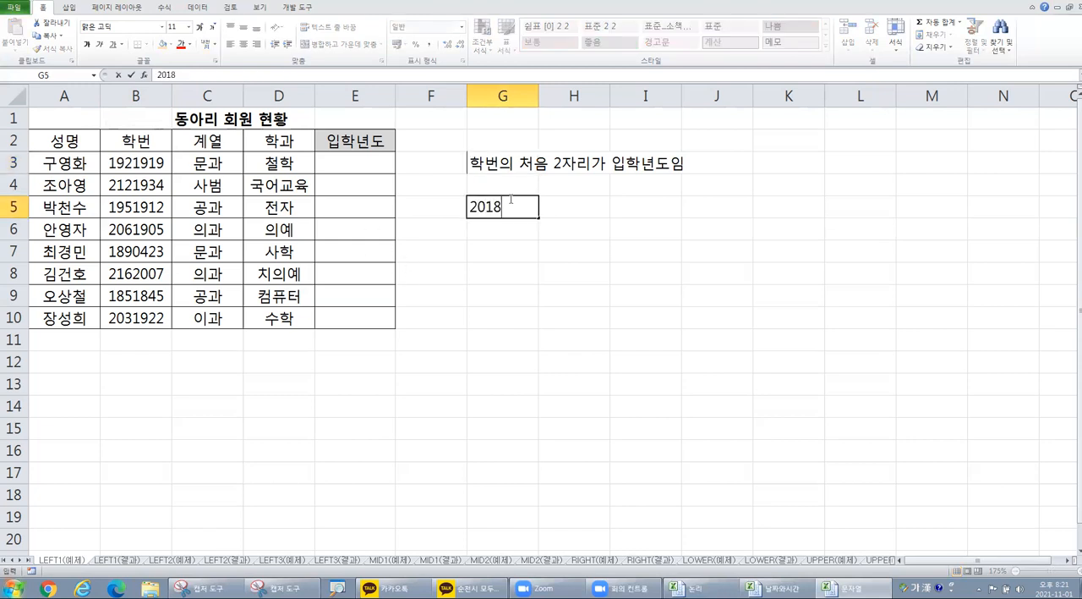
type("ㄴㅕㄴ")
key("Return")
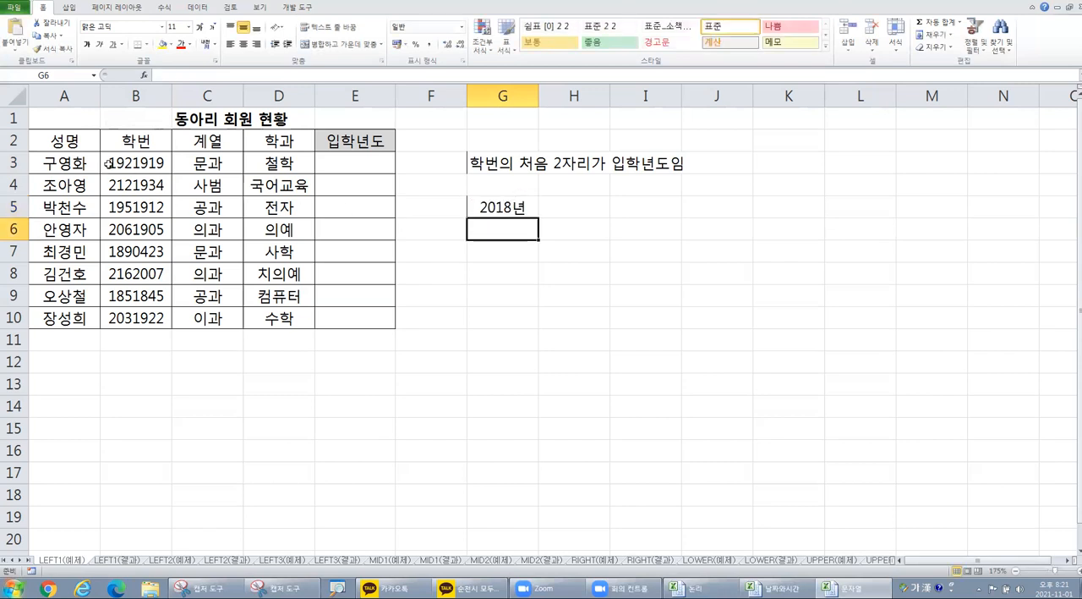
left_click(499, 200)
double_click(499, 203)
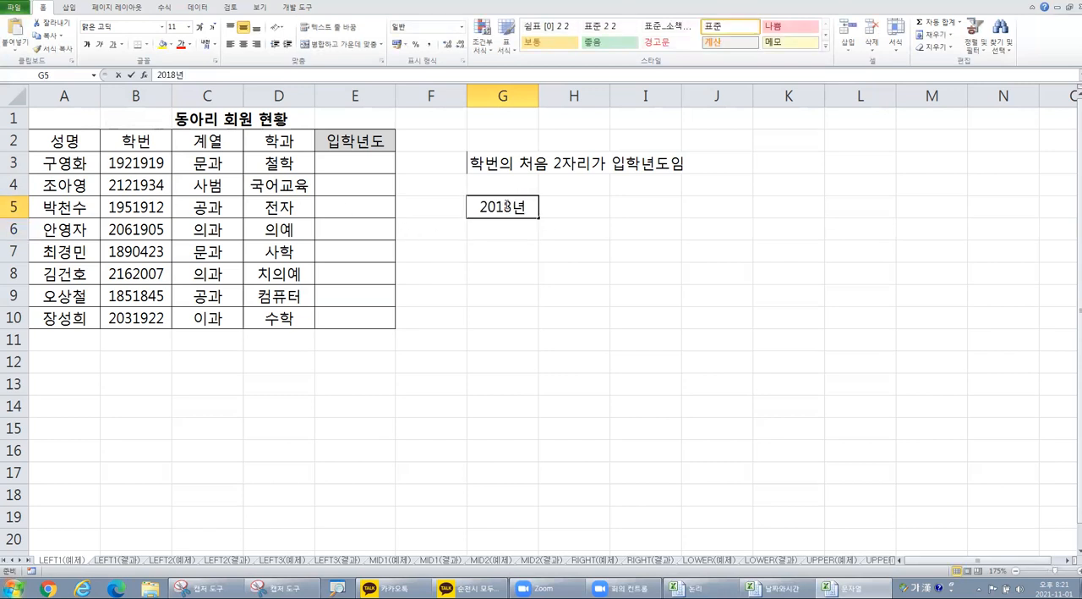
type("9")
left_click(513, 245)
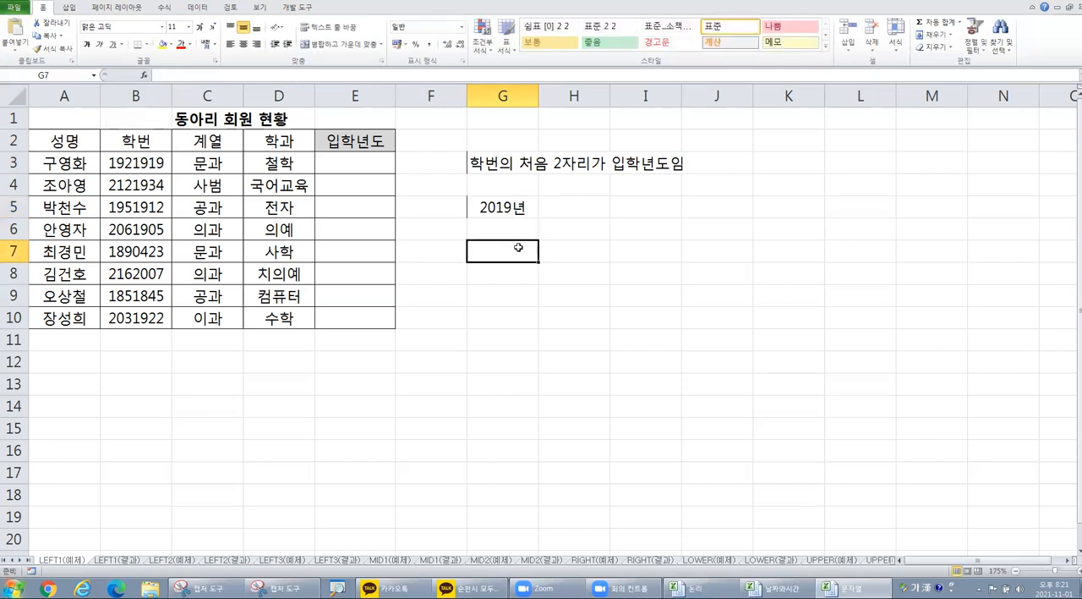
Step: Compare the last two year digits in cell G5 with the first two digits of the student number in B3, without editing either cell
double_click(500, 206)
left_click_drag(498, 206, 513, 207)
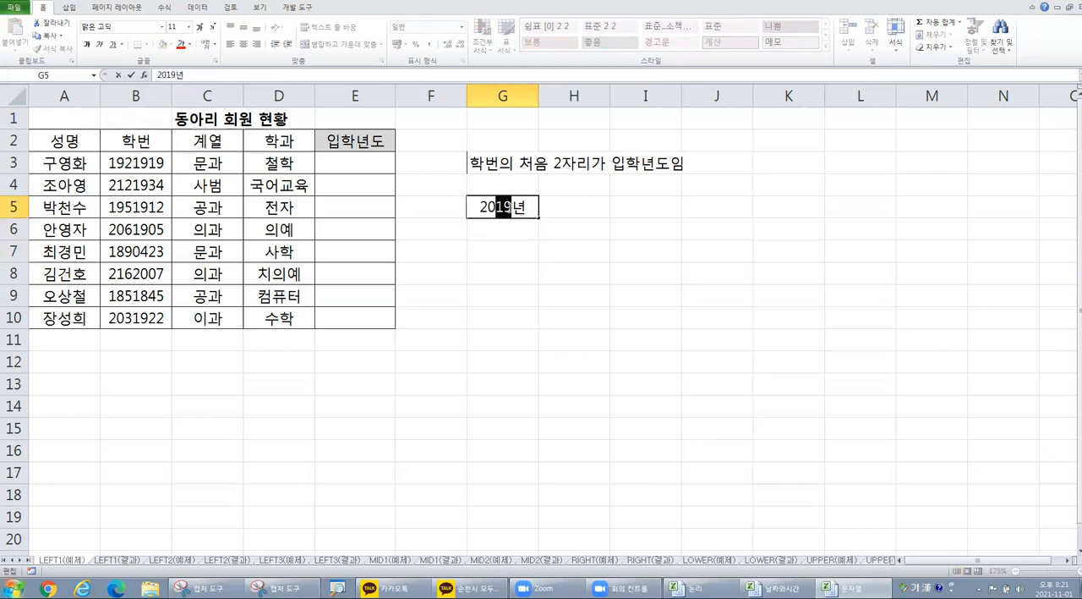
double_click(121, 162)
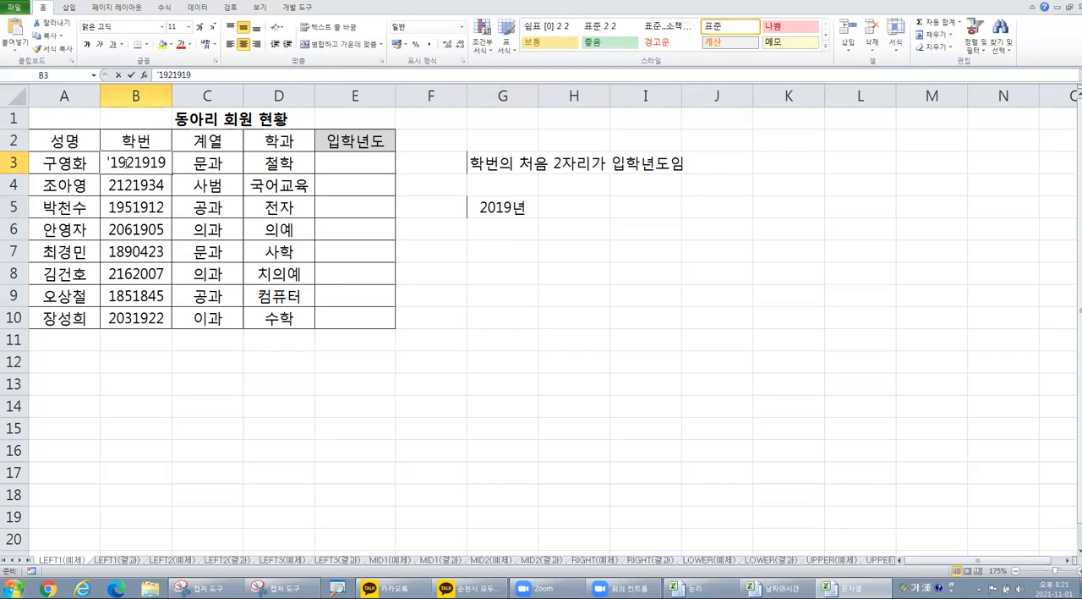
left_click_drag(110, 162, 125, 161)
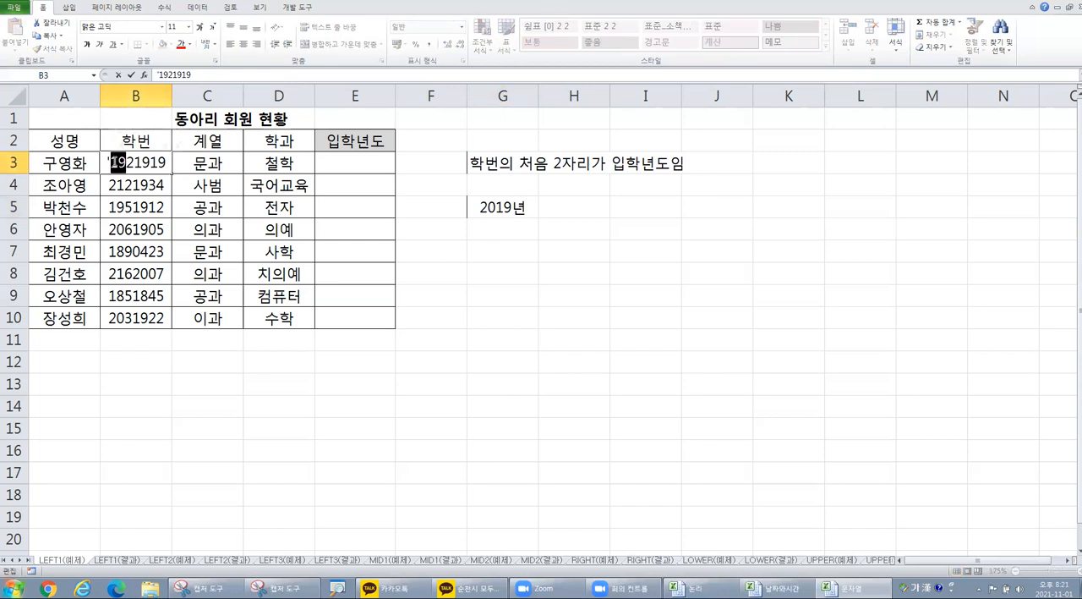
key("Escape")
left_click(479, 208)
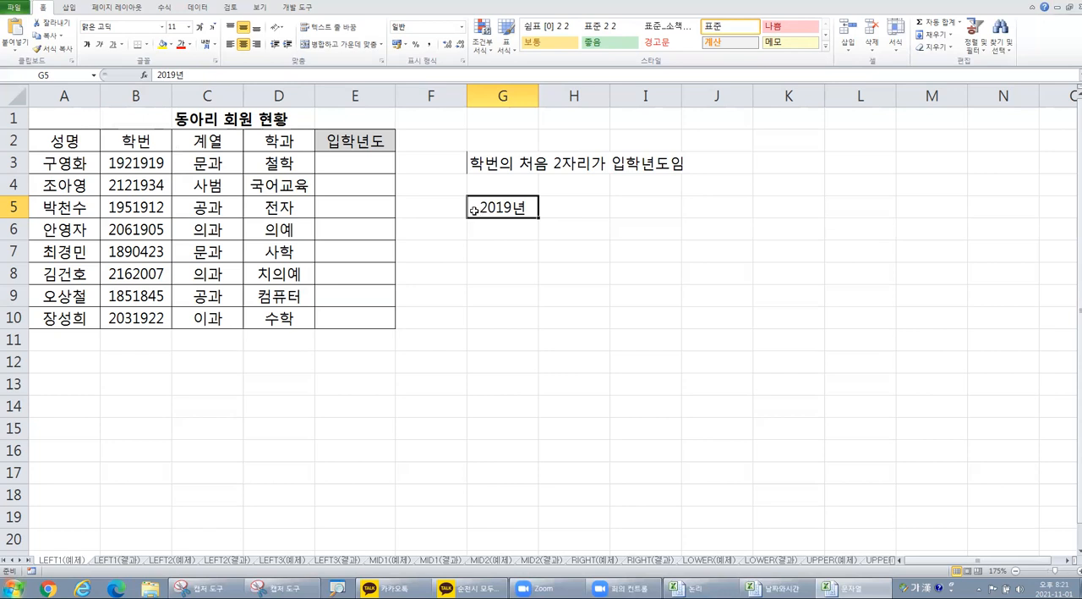
Step: Insert the LEFT function in cell E3 with B3 as the text and 2 as the number of characters
left_click(351, 164)
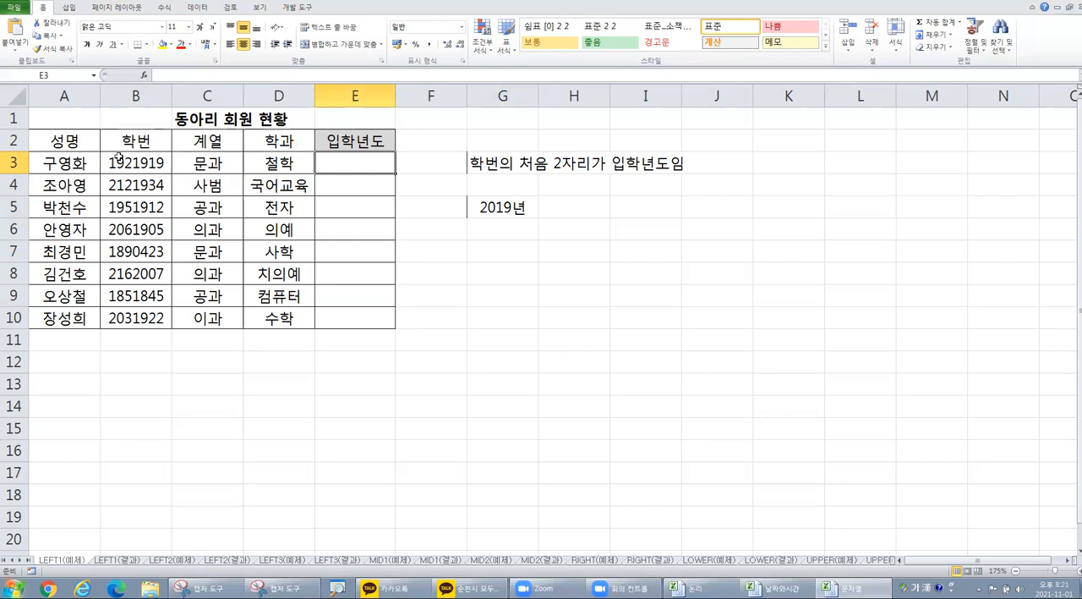
left_click(144, 75)
left_click(566, 286)
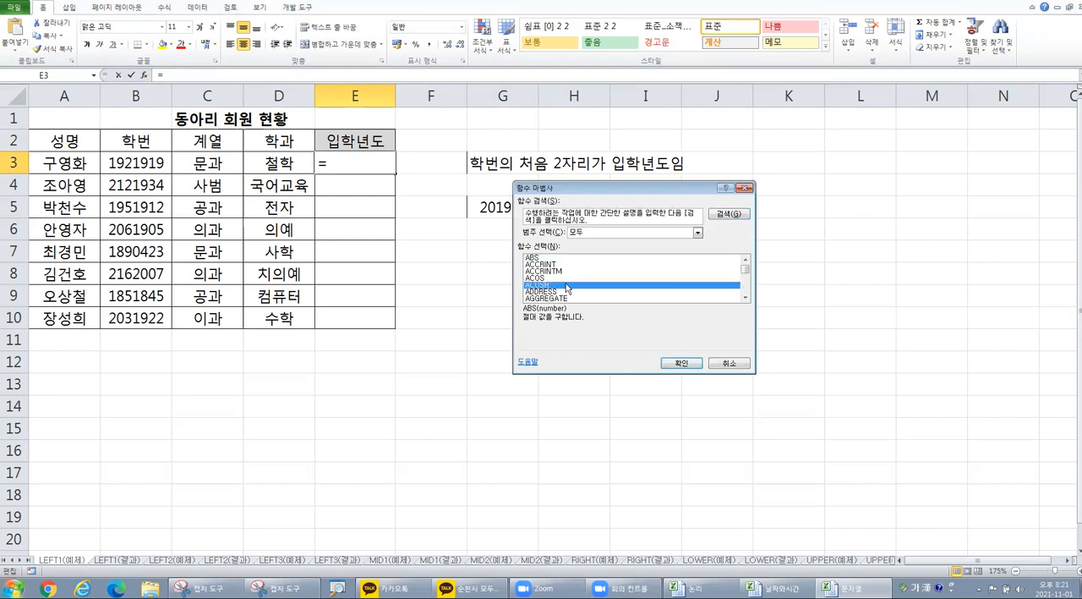
key("l")
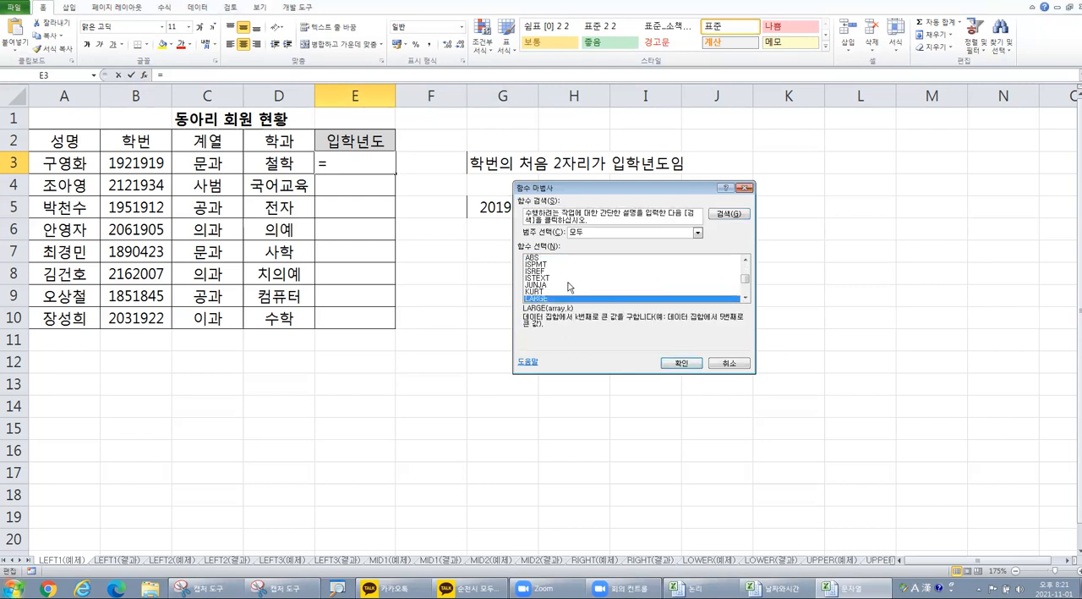
scroll(567, 285, "down", 3)
scroll(566, 285, "up", 1)
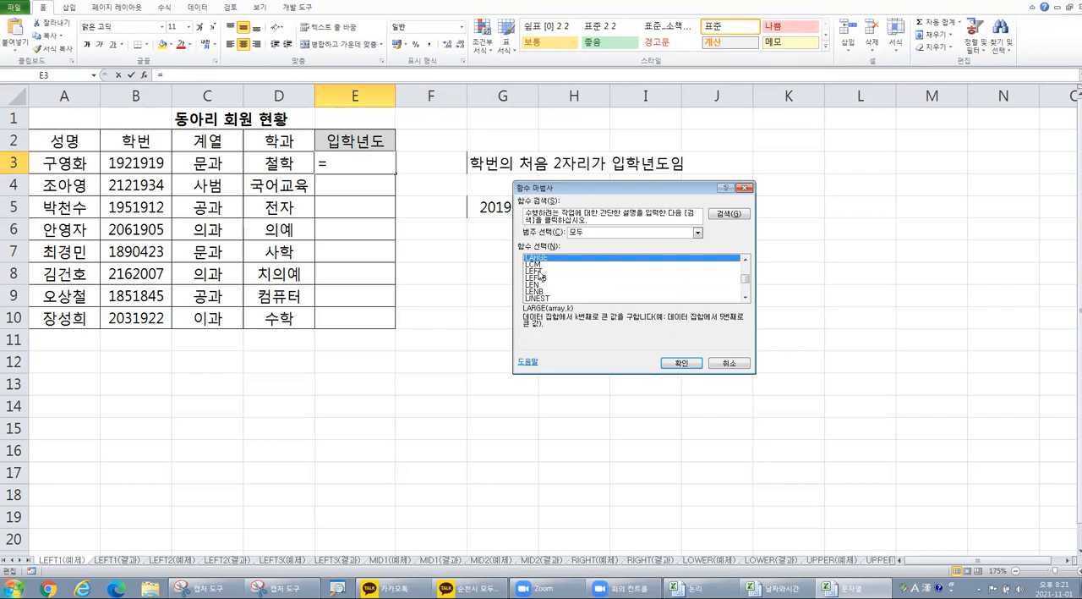
double_click(540, 271)
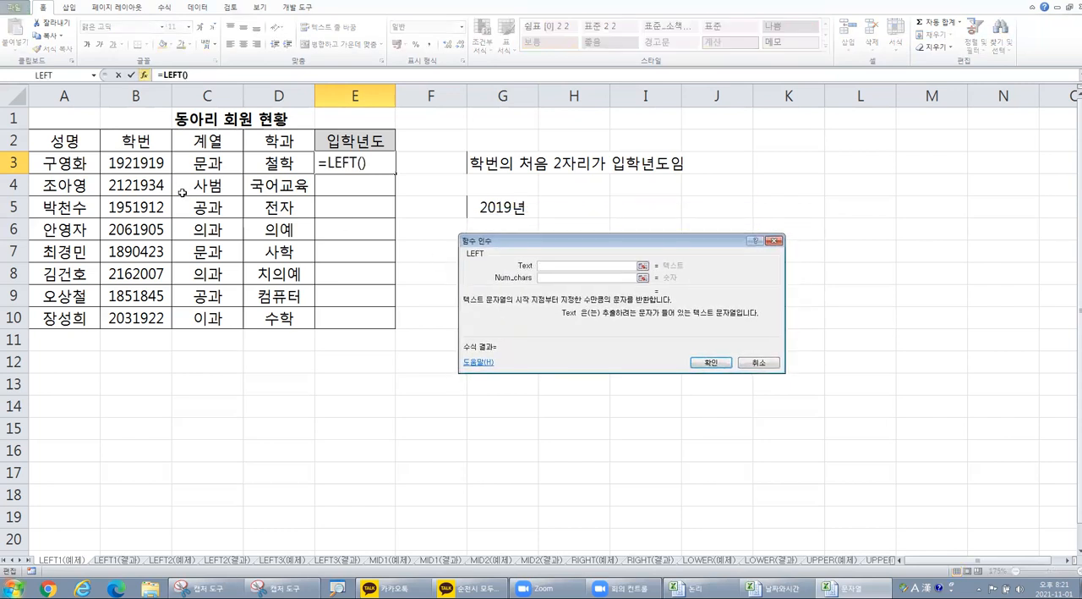
left_click(133, 167)
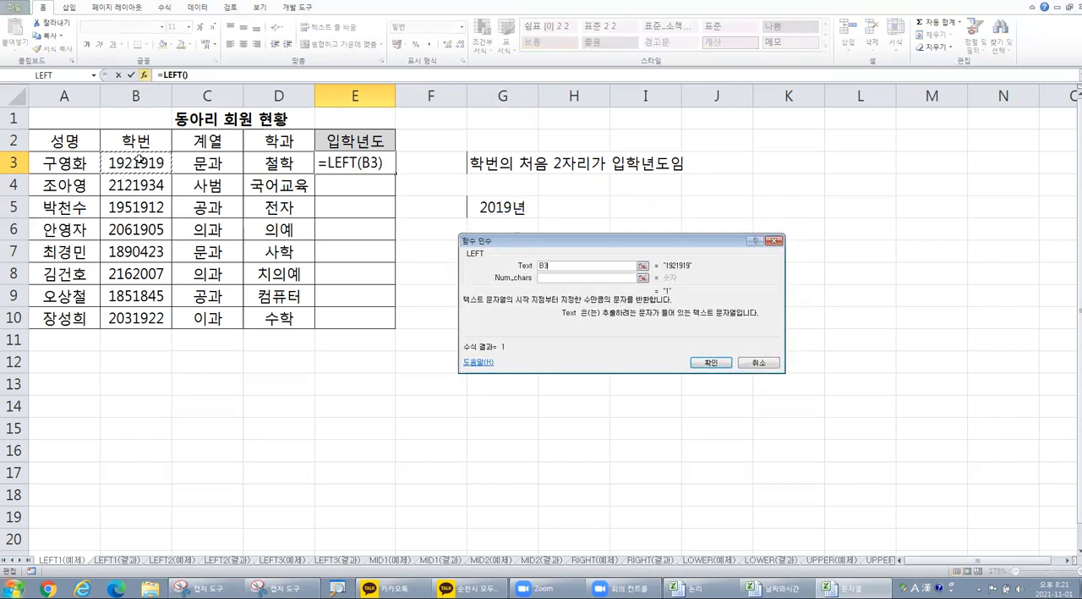
left_click(567, 277)
type("2")
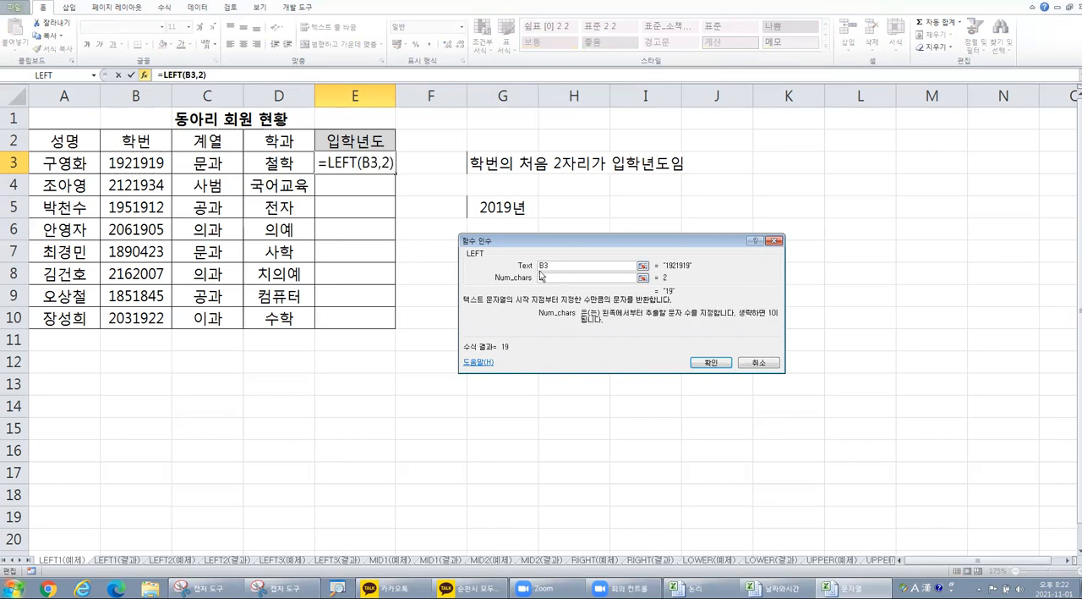
left_click(709, 363)
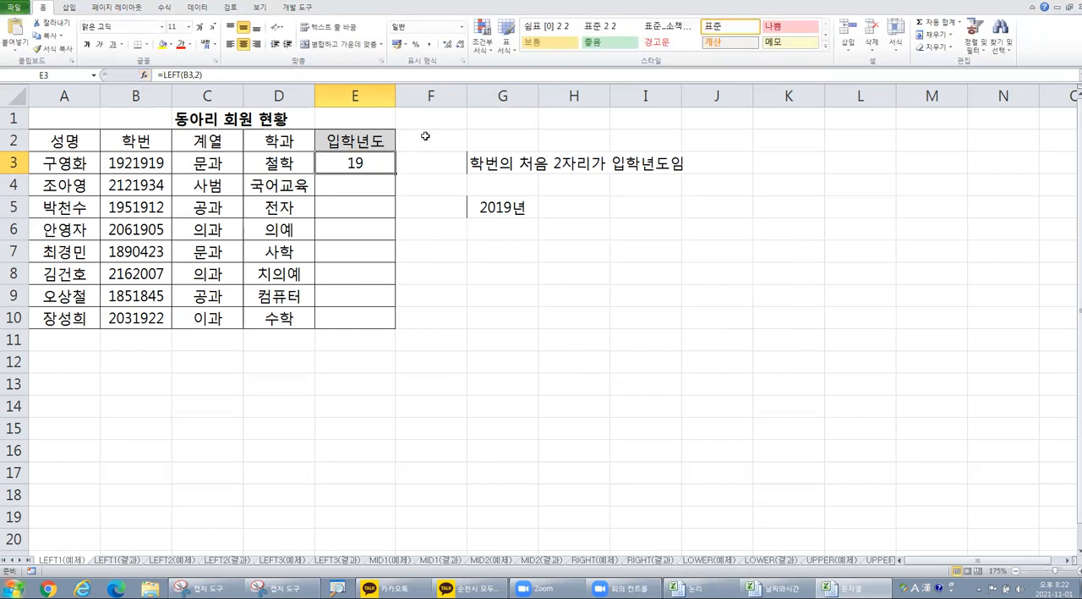
Step: Append &"년" to the LEFT formula in cell E3
double_click(372, 160)
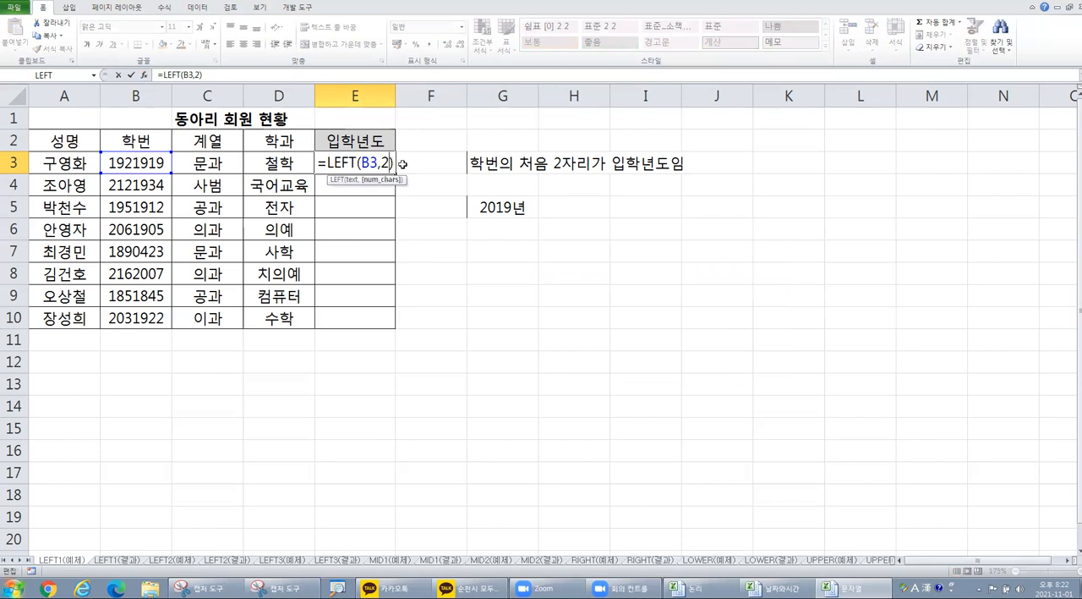
key("Right")
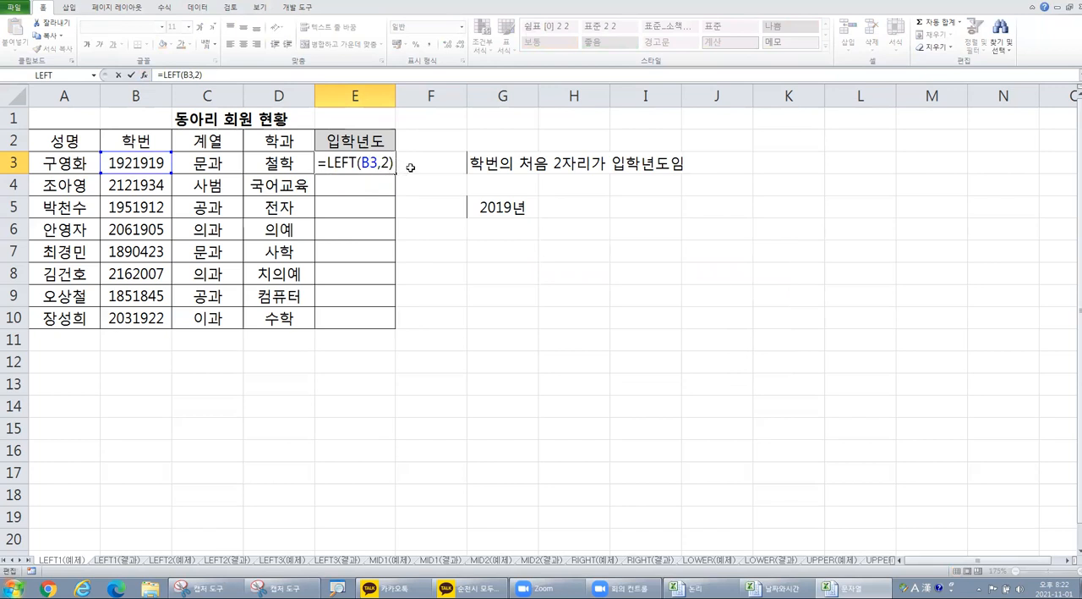
type("&")
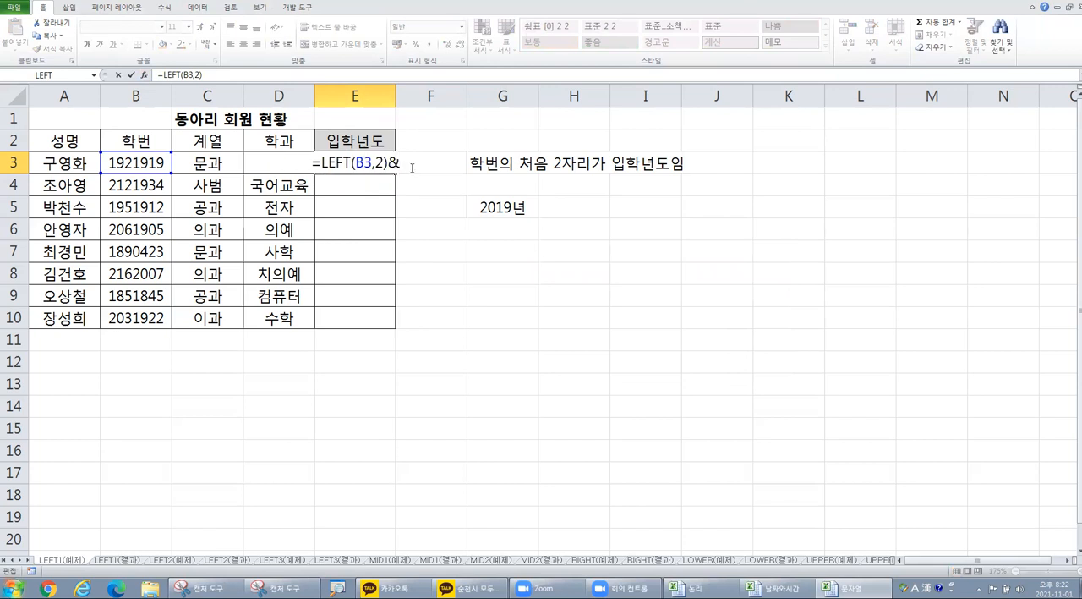
type("\"")
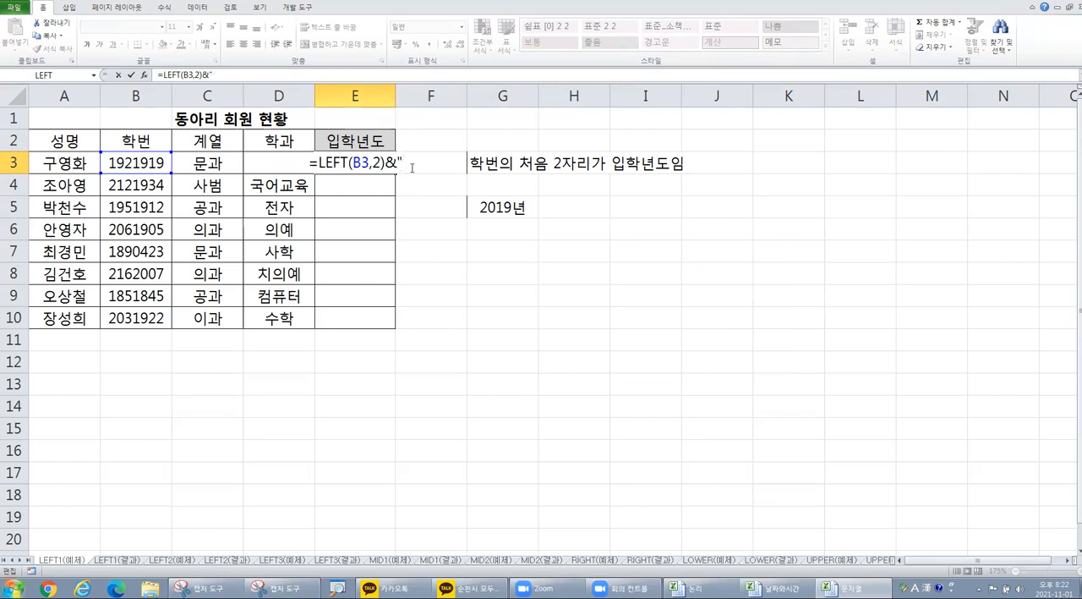
type("년\"")
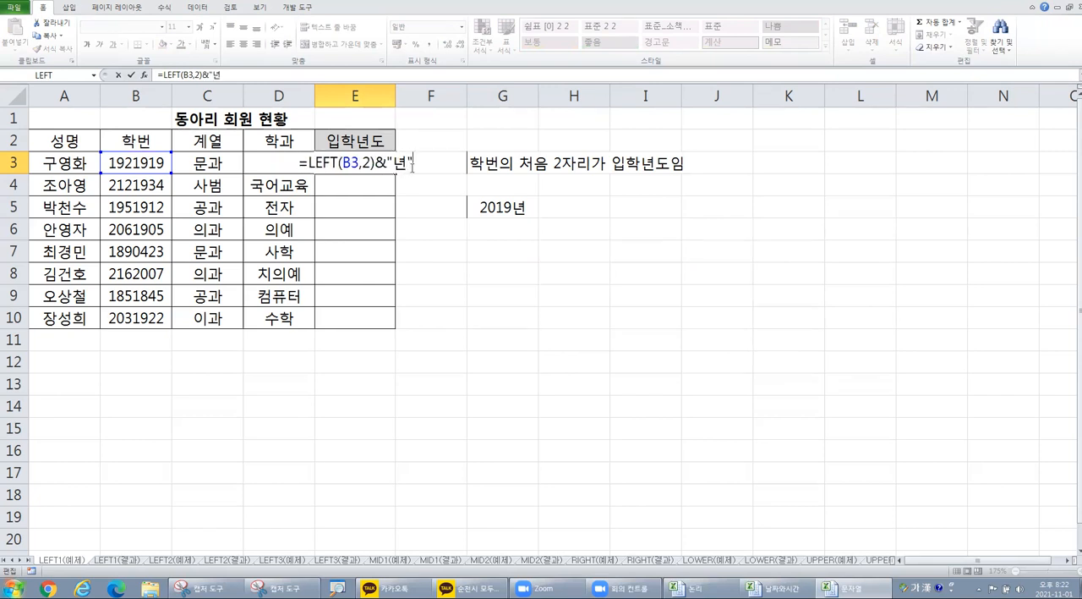
key("Return")
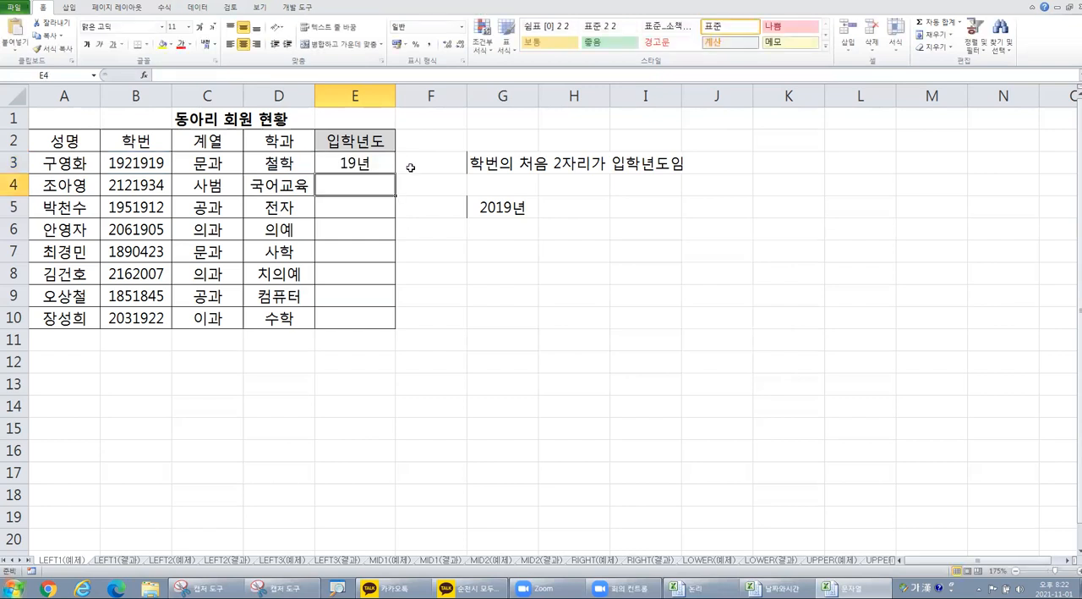
Step: Prefix the LEFT formula in E3 with 20& and fill it down through E10
left_click(359, 170)
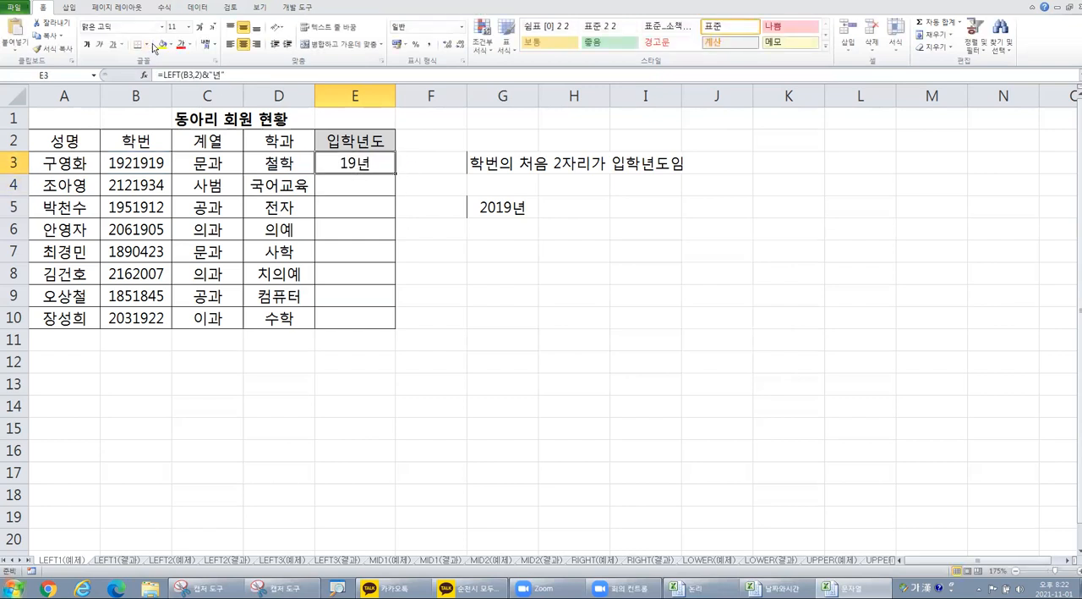
left_click(163, 75)
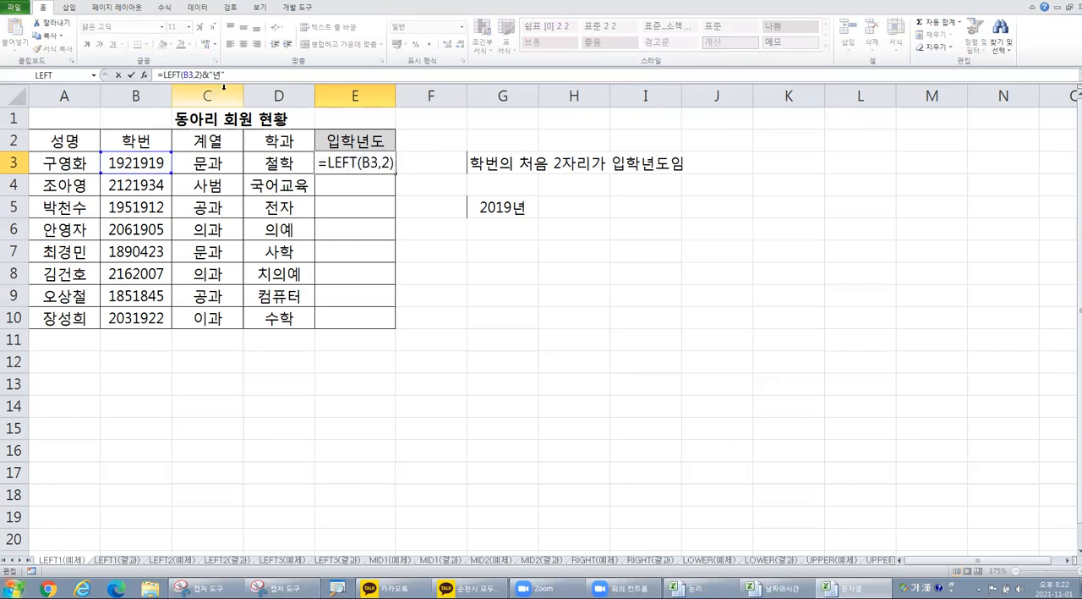
type("20")
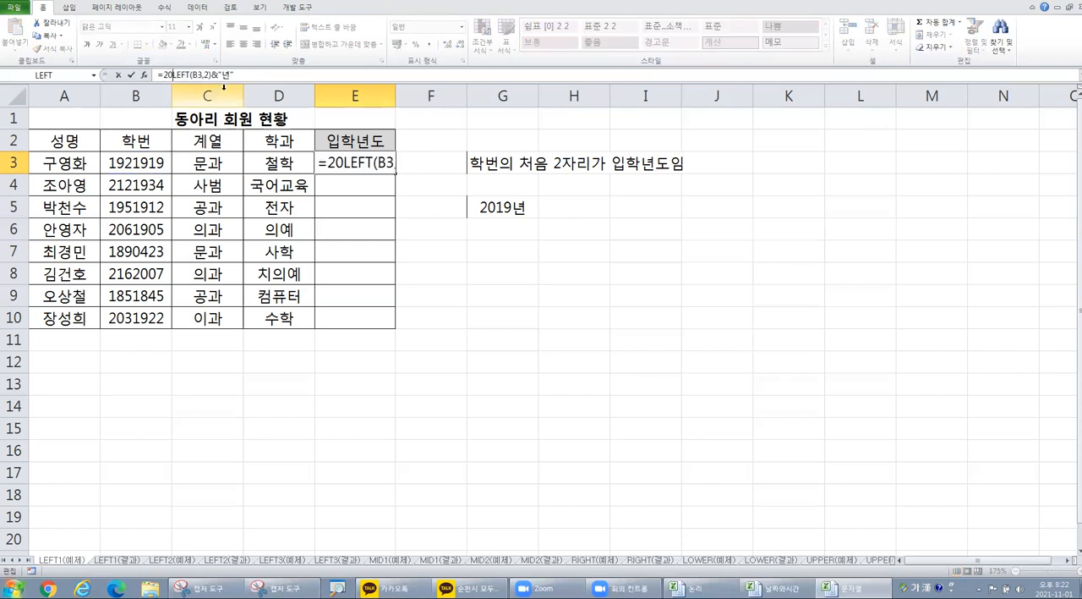
type("&")
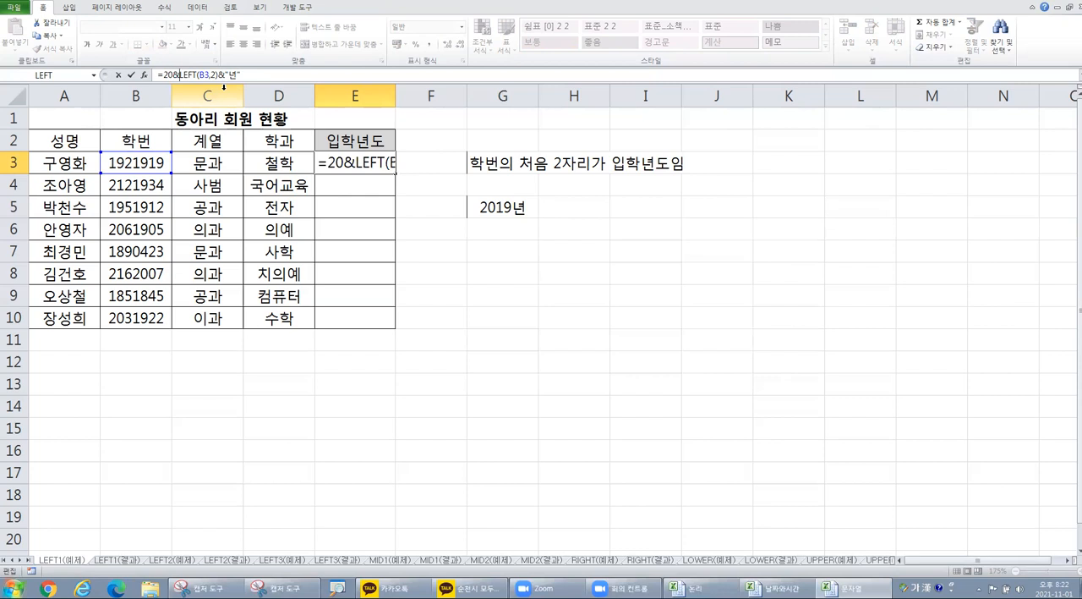
key("Return")
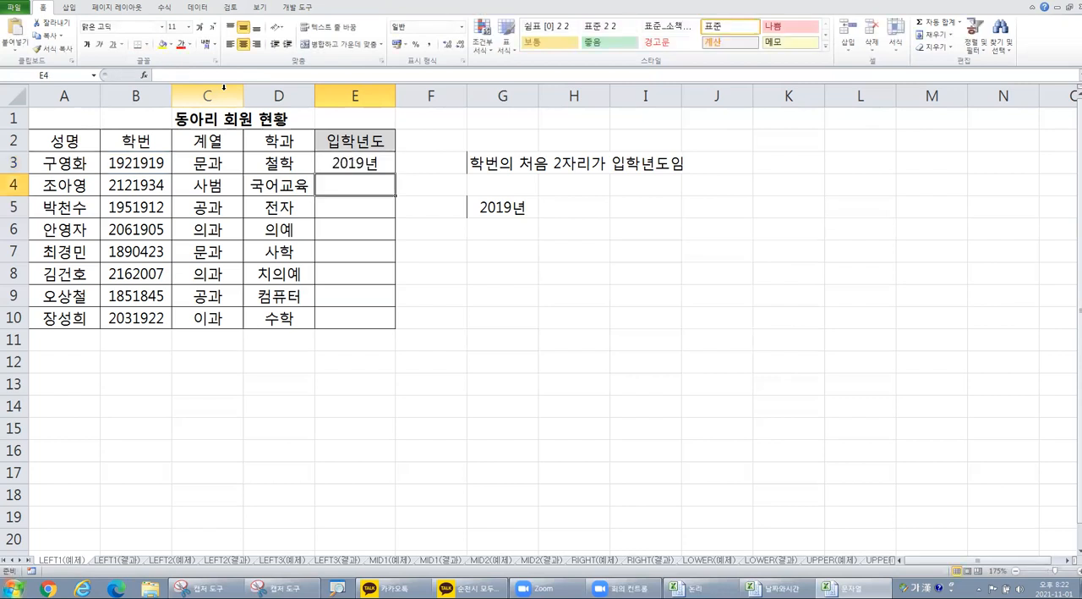
left_click(370, 164)
left_click_drag(394, 172, 389, 326)
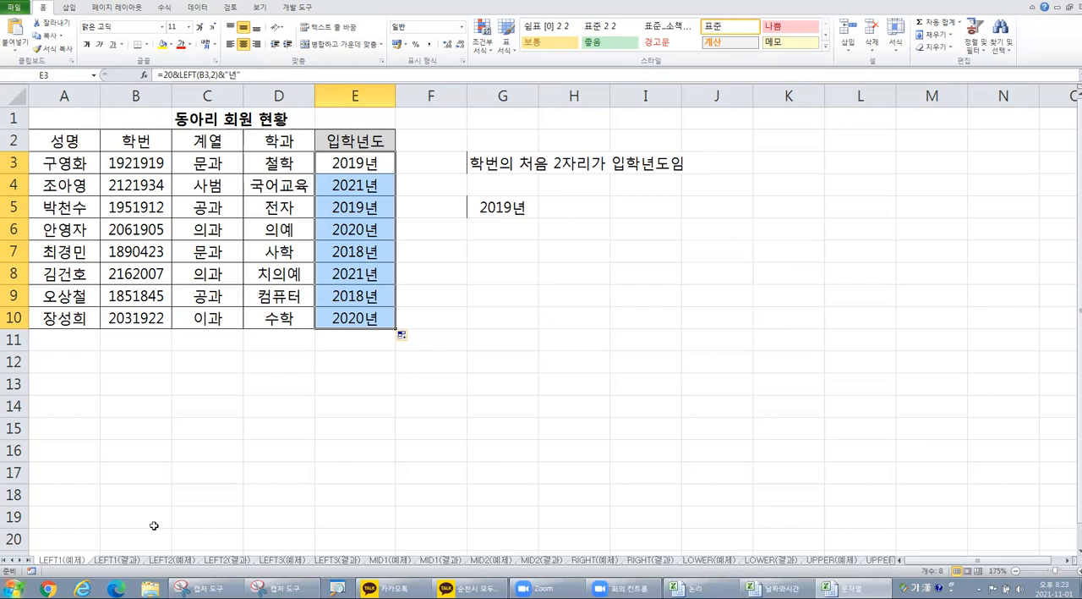
Step: On the LEFT2(예제) sheet, enter the note "가입일자의 연도는 2000+회원번호 1,2번째 자리" in cell G3
left_click(169, 560)
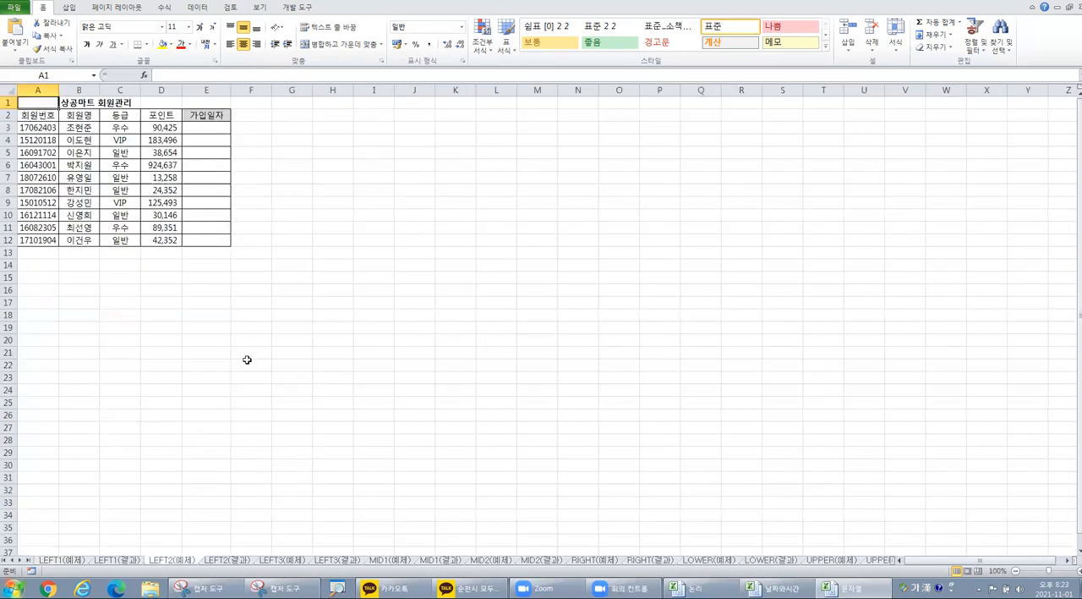
scroll(273, 326, "up", 2)
scroll(274, 317, "up", 4)
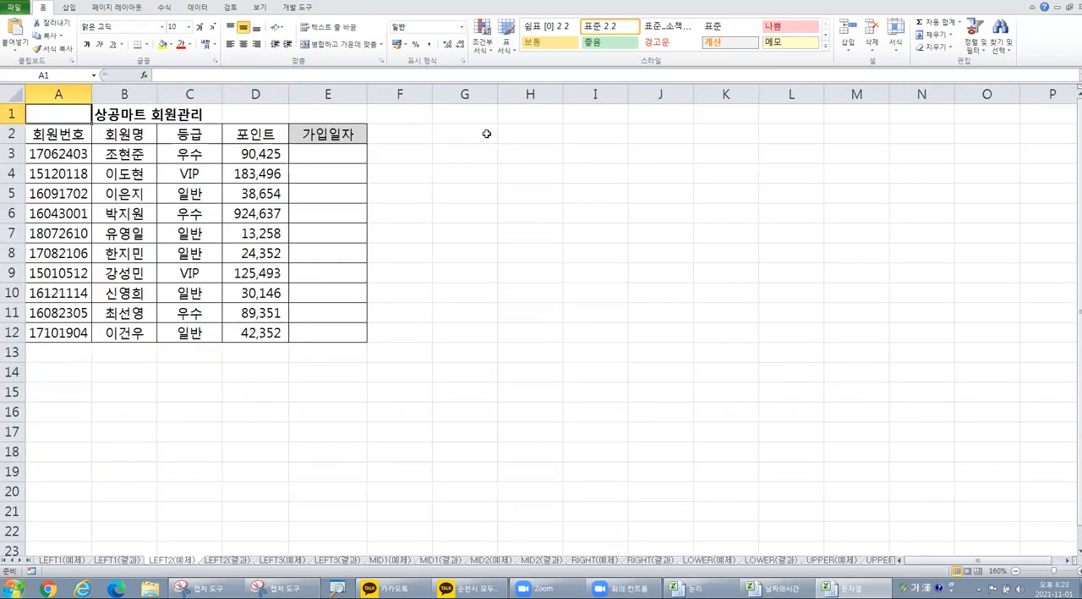
left_click(462, 155)
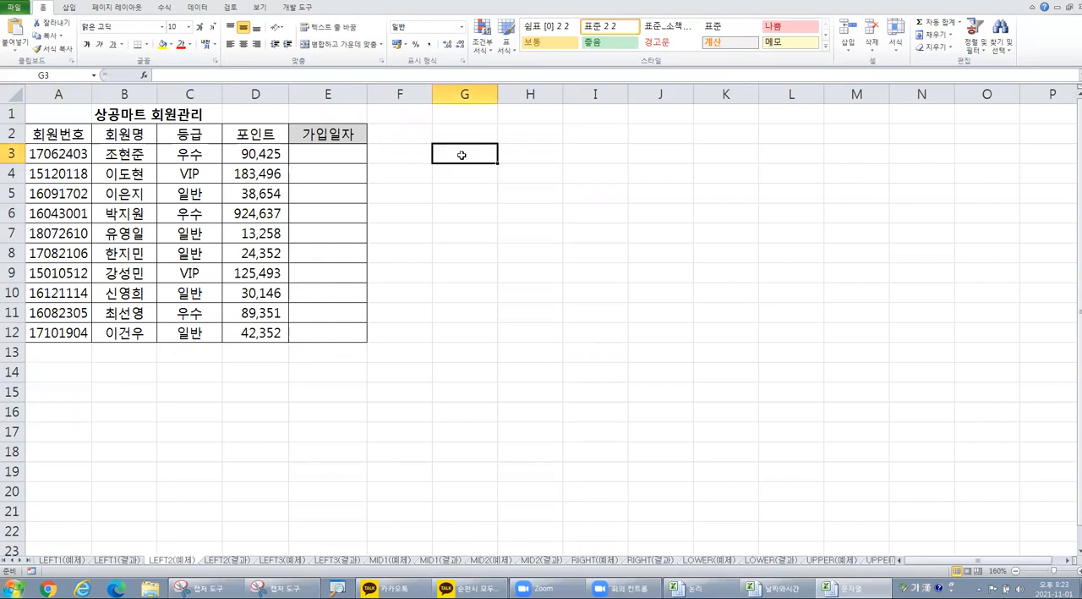
type("가입일자의 연도는 20")
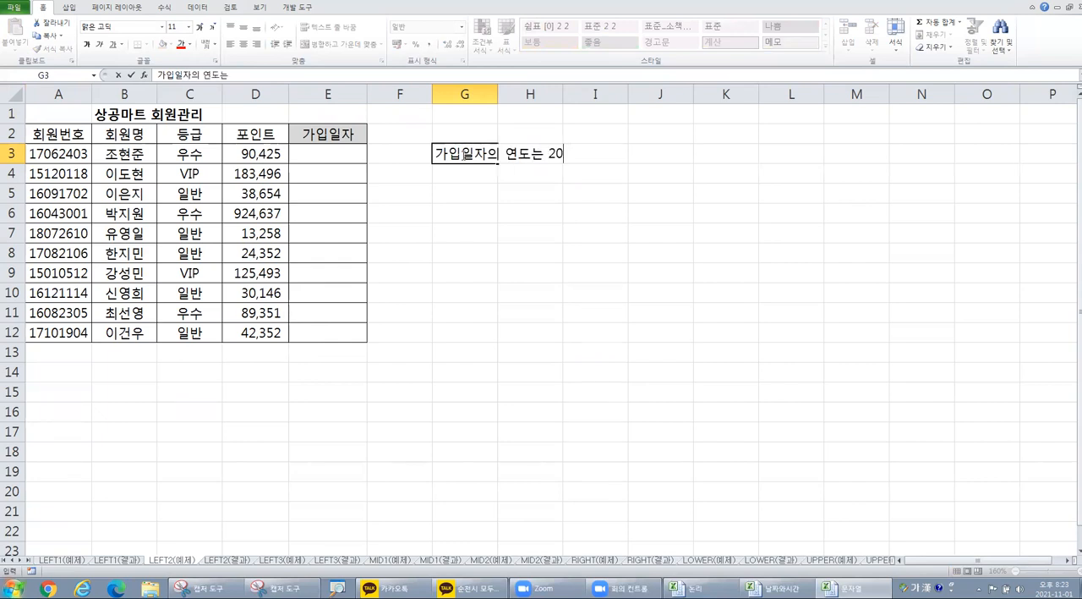
type("00+회원번호 ")
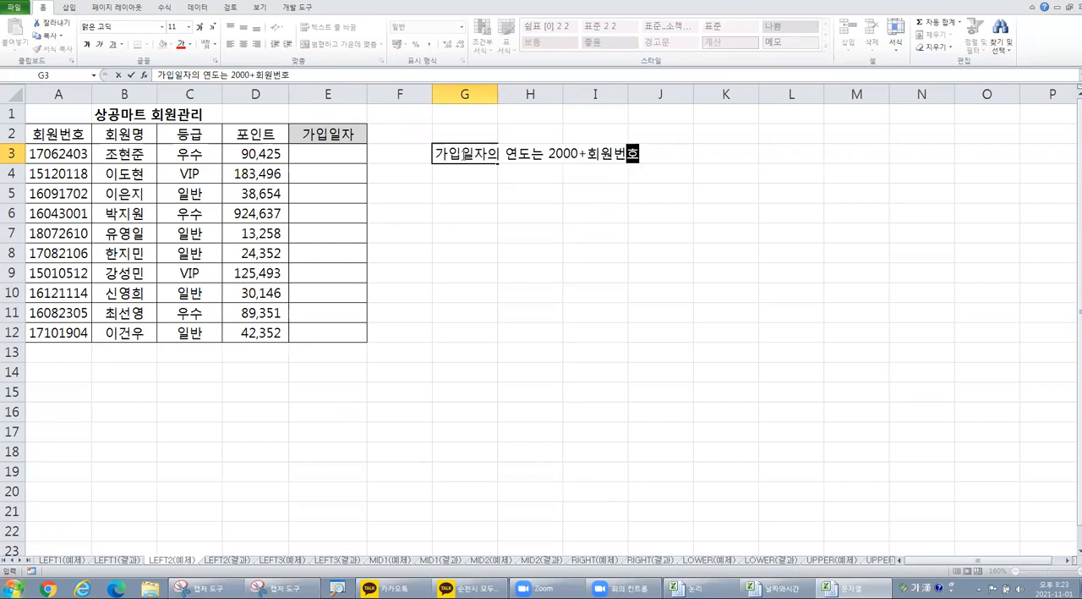
type("1,2번째 자리")
key("Return")
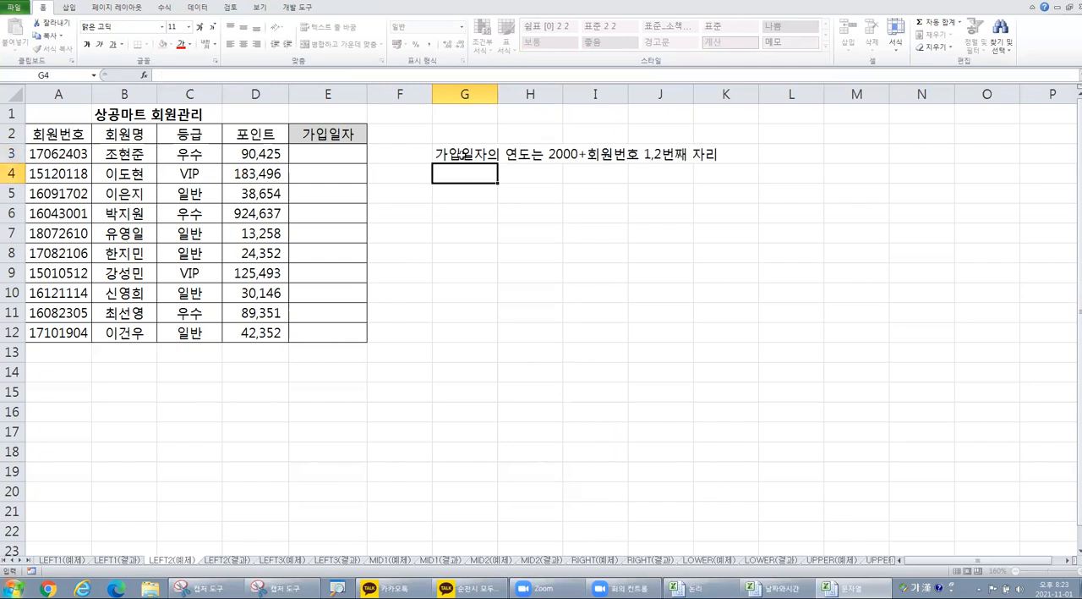
Step: Enter the note "월은 회원번호 3,4번째 자리" in cell G4
type("월은 ㅎ")
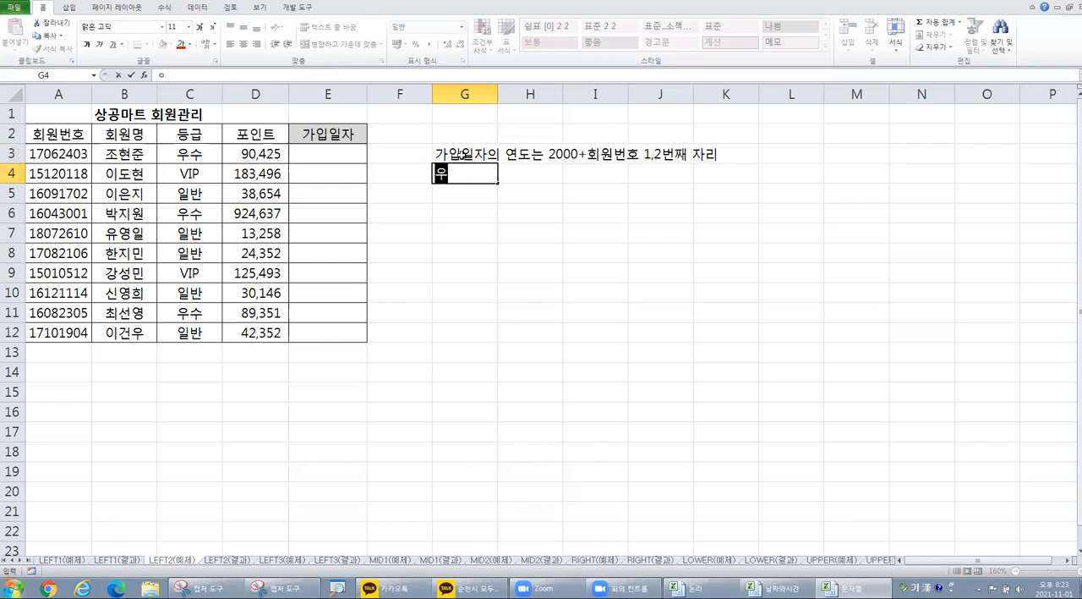
type("회원")
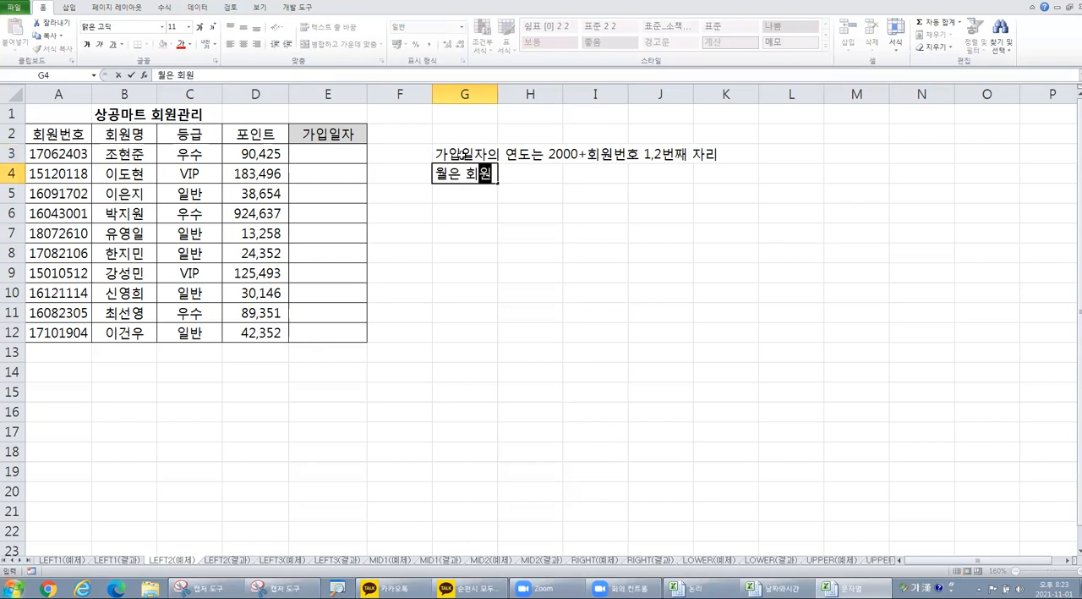
type("번호 3,")
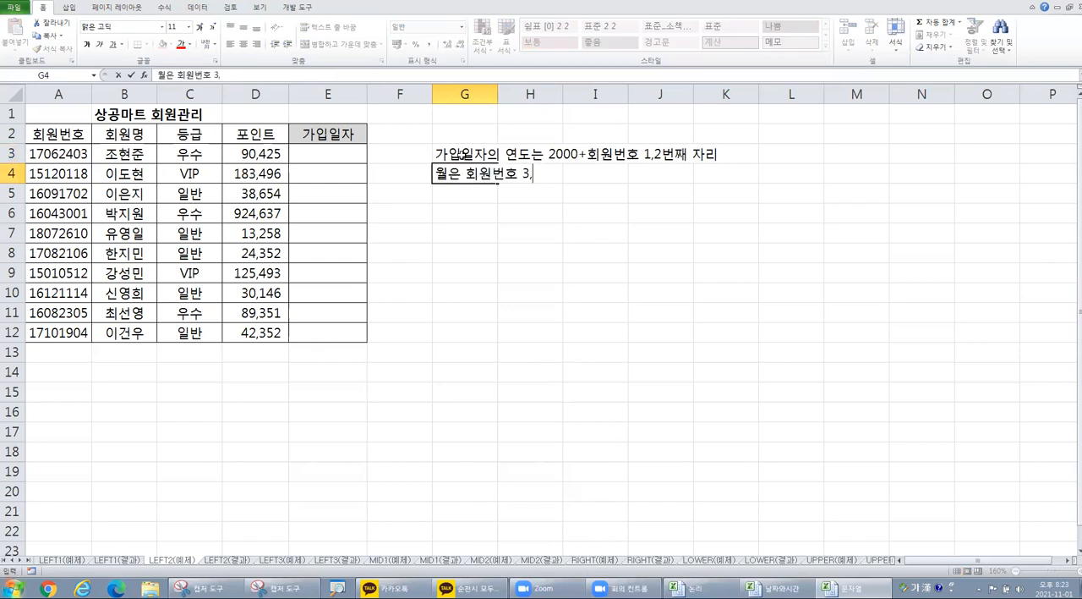
type("4번째 자리")
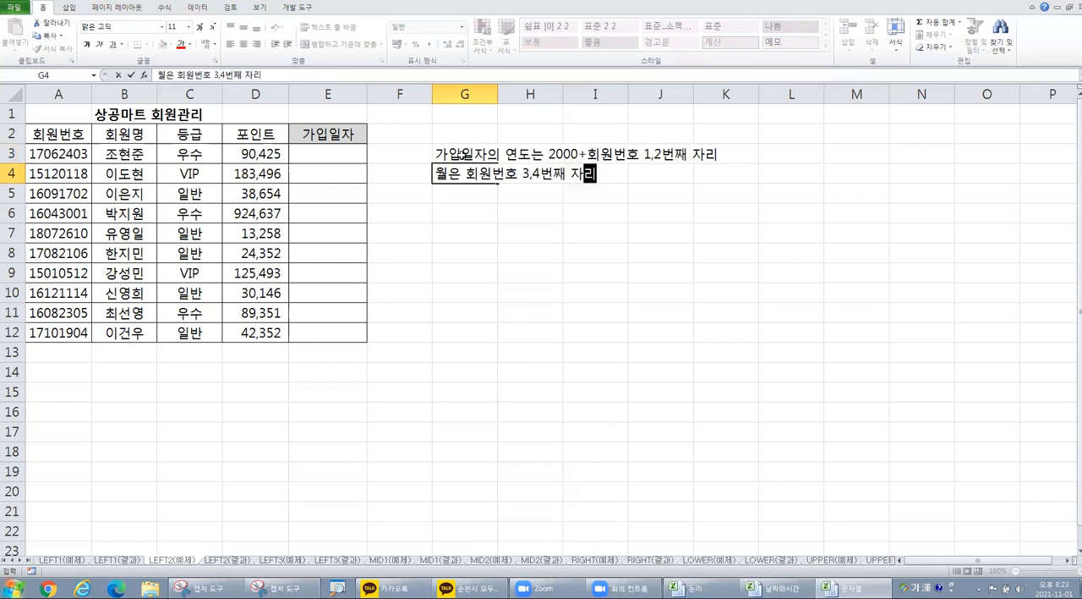
key("Return")
Step: Enter the note "일은 회원번호 5,6번째 자리" in cell G5
type("일은 회원번")
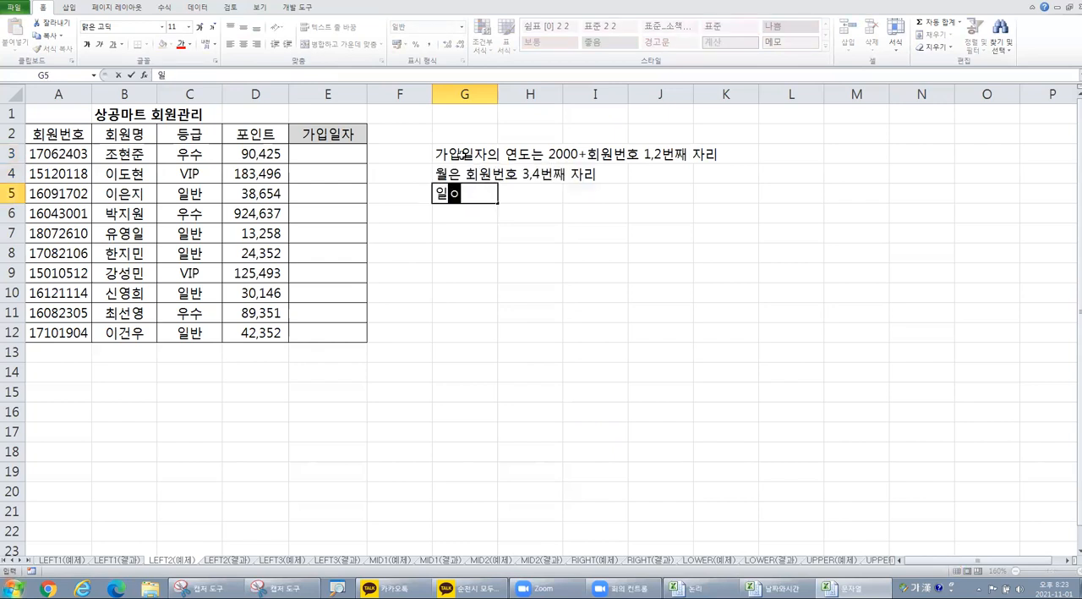
type("호 ")
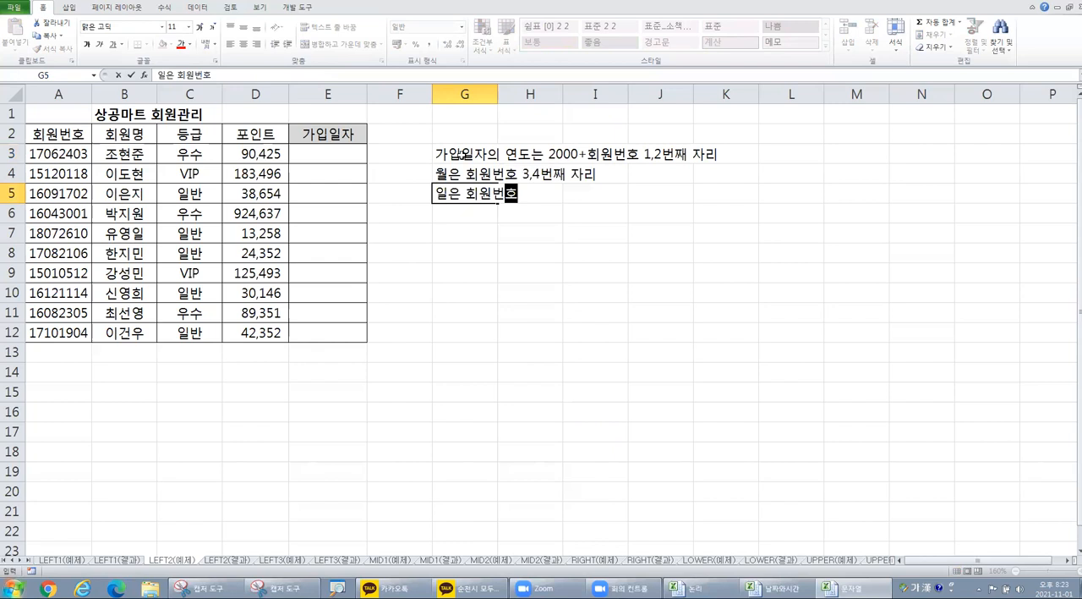
type("5,6번째 자리")
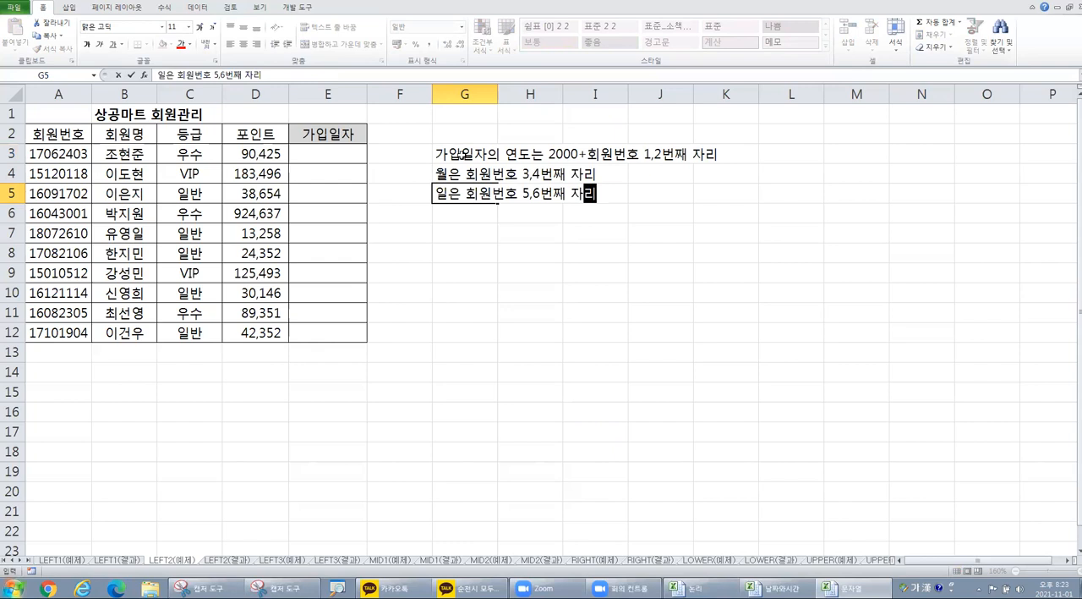
key("Return")
key("Return")
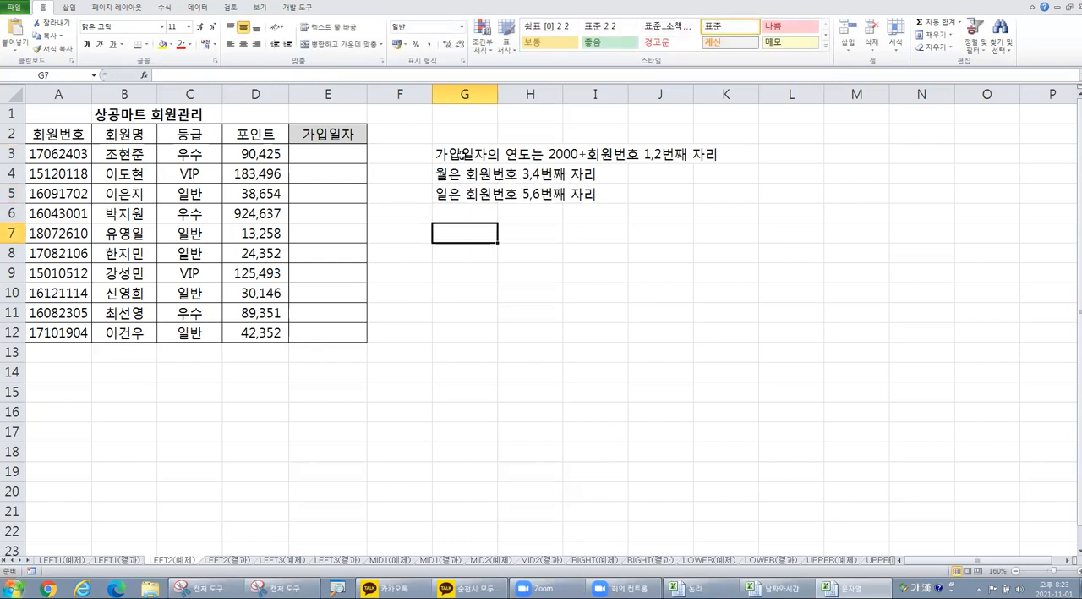
Step: Enter the note "date, mid, left함수 사용" in cell G7
type("date,")
type(" mid,")
type(" let")
type("t")
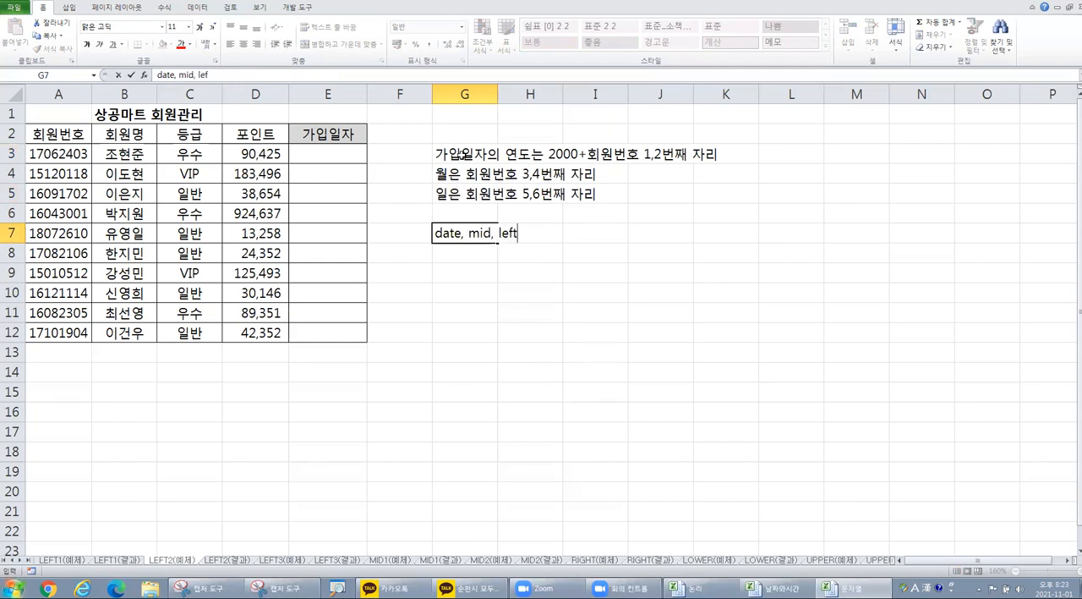
type("함수 사요ㅇ")
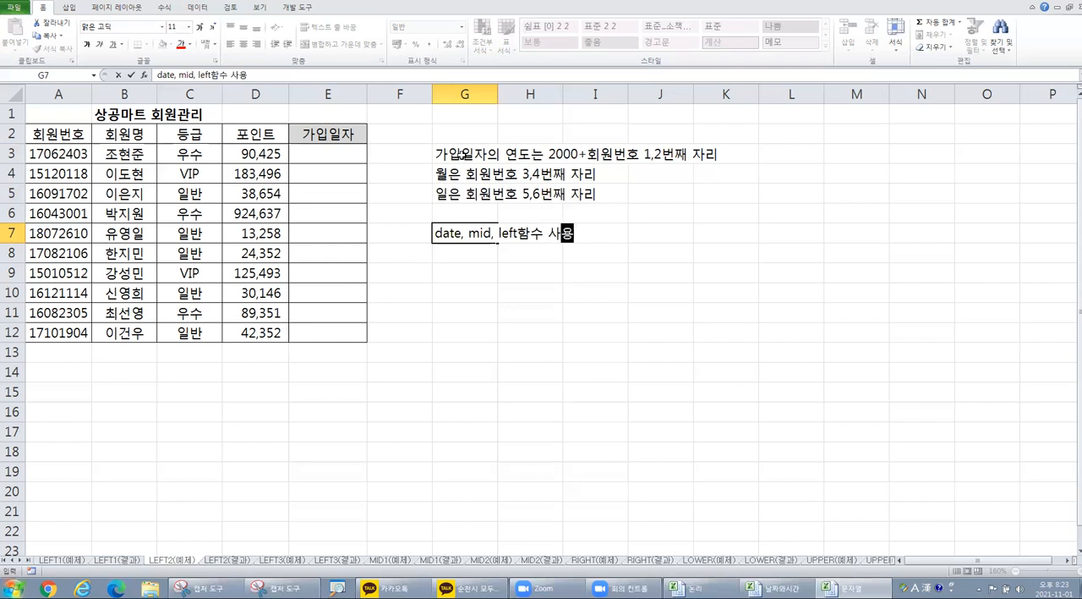
key("Return")
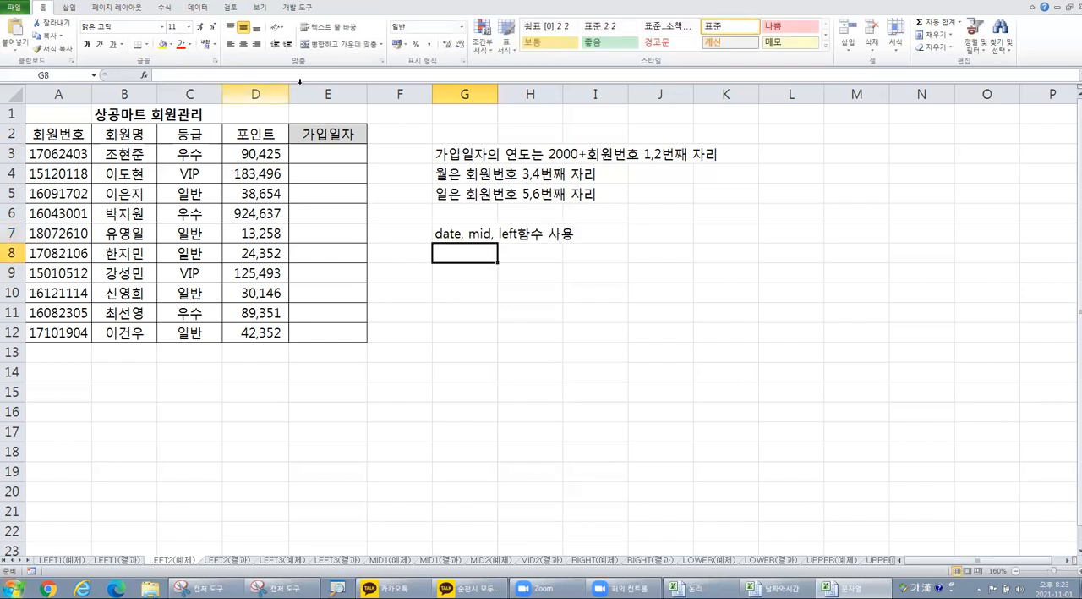
Step: Select cell E3, the first entry in the 가입일자 column
left_click(325, 155)
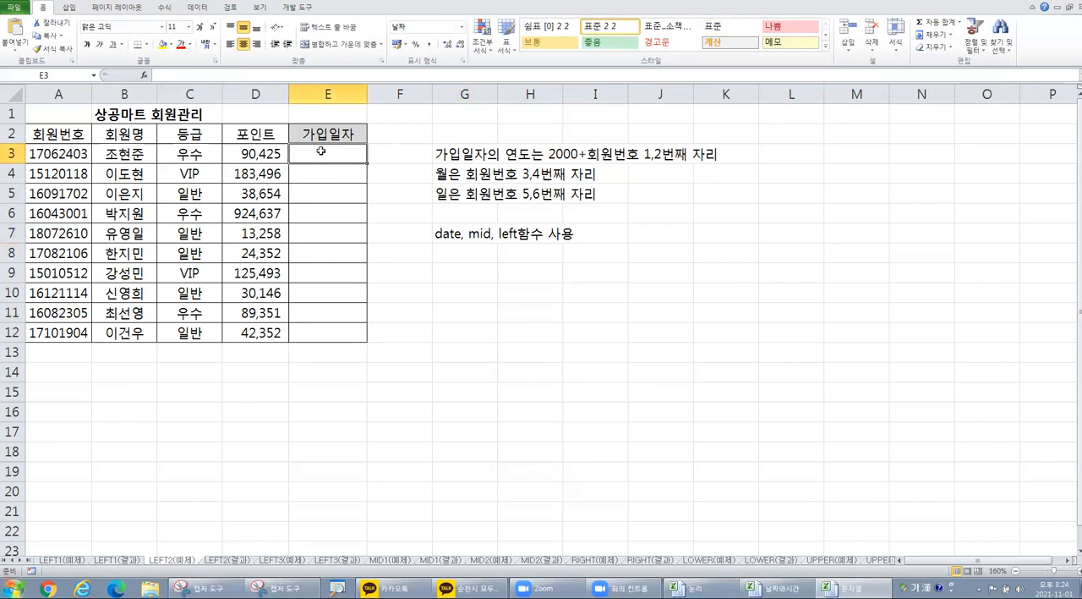
left_click(321, 151)
key("ctrl")
key("ctrl")
key("ctrl")
key("ctrl")
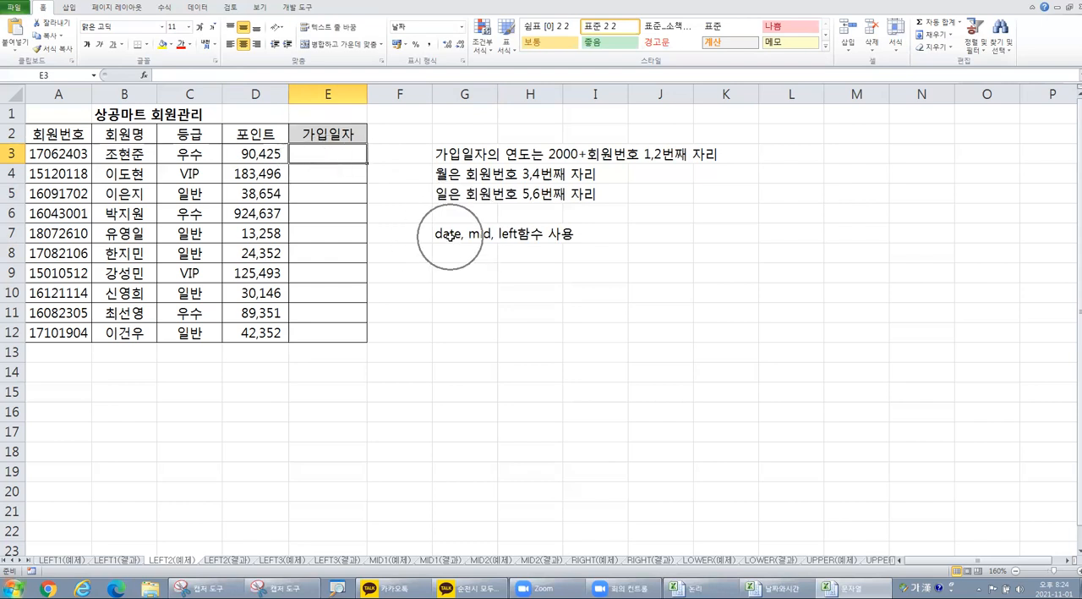
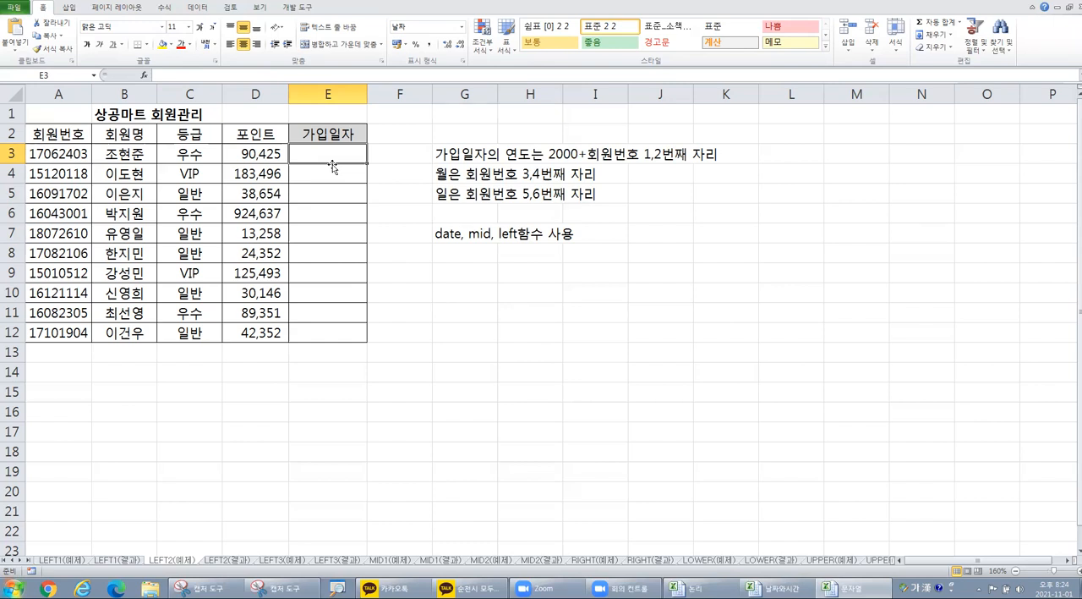
Step: Insert the DATE function in cell E3 and begin its Year argument with 2000+
left_click(144, 74)
left_click(538, 311)
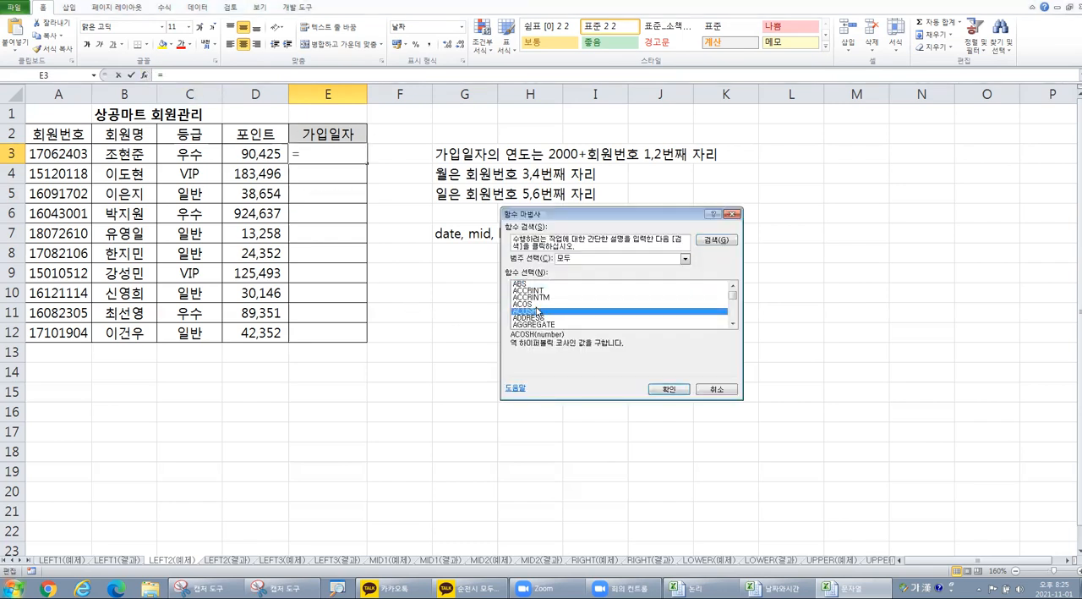
key("s")
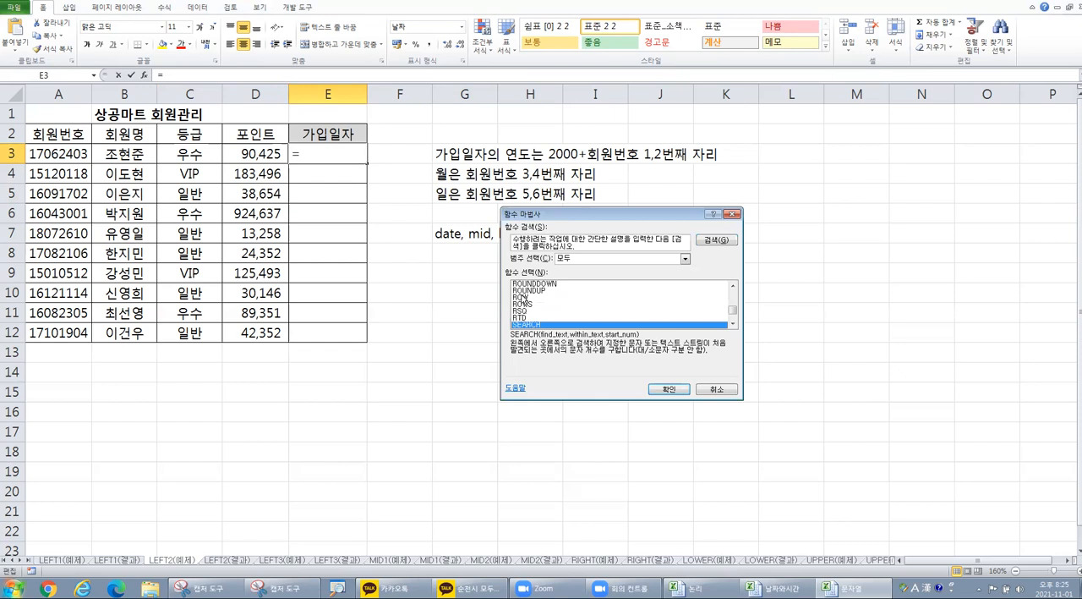
key("d")
left_click(679, 386)
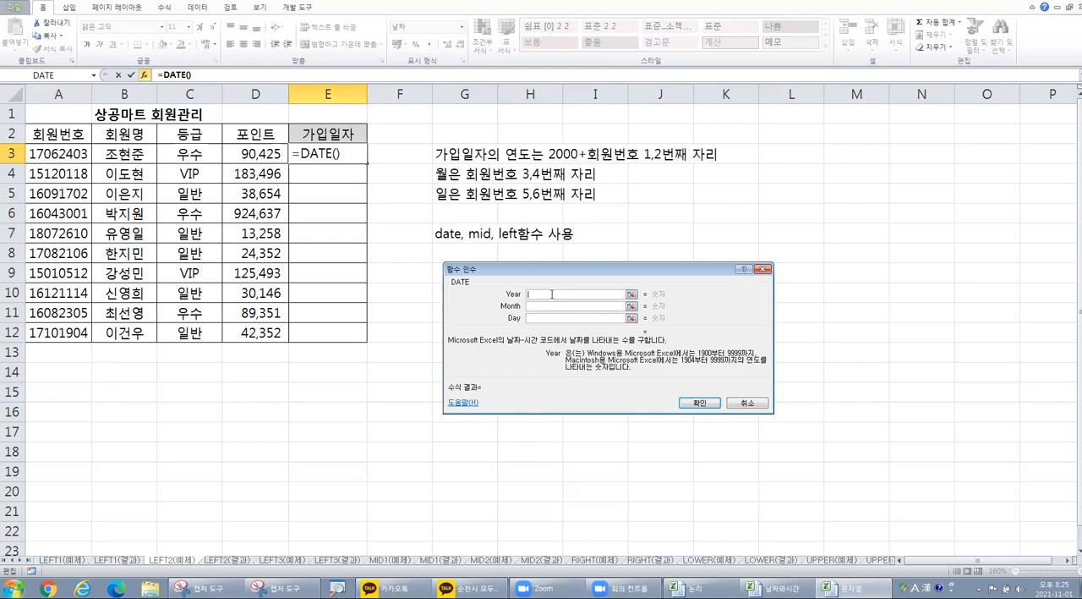
type("2000+")
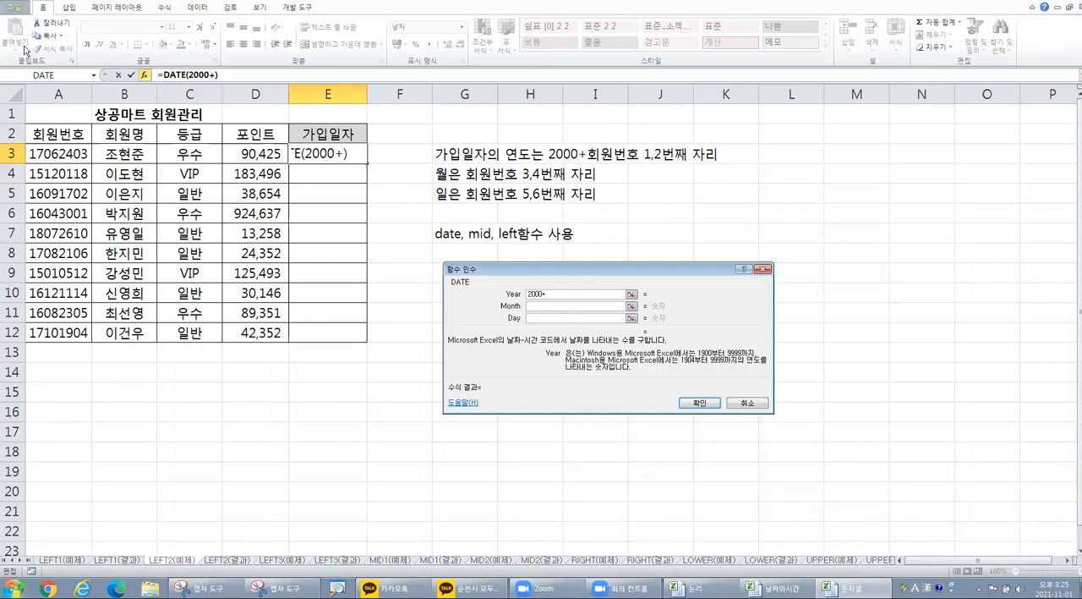
Step: Nest the LEFT function after 2000+ in DATE's Year argument
left_click(95, 76)
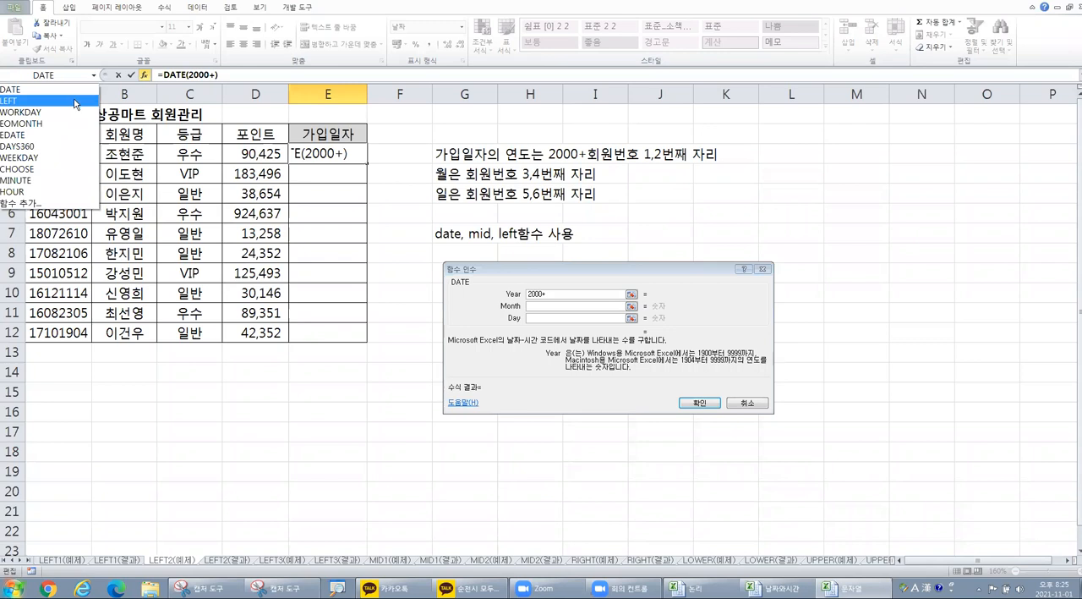
left_click(59, 201)
left_click(573, 311)
key("l")
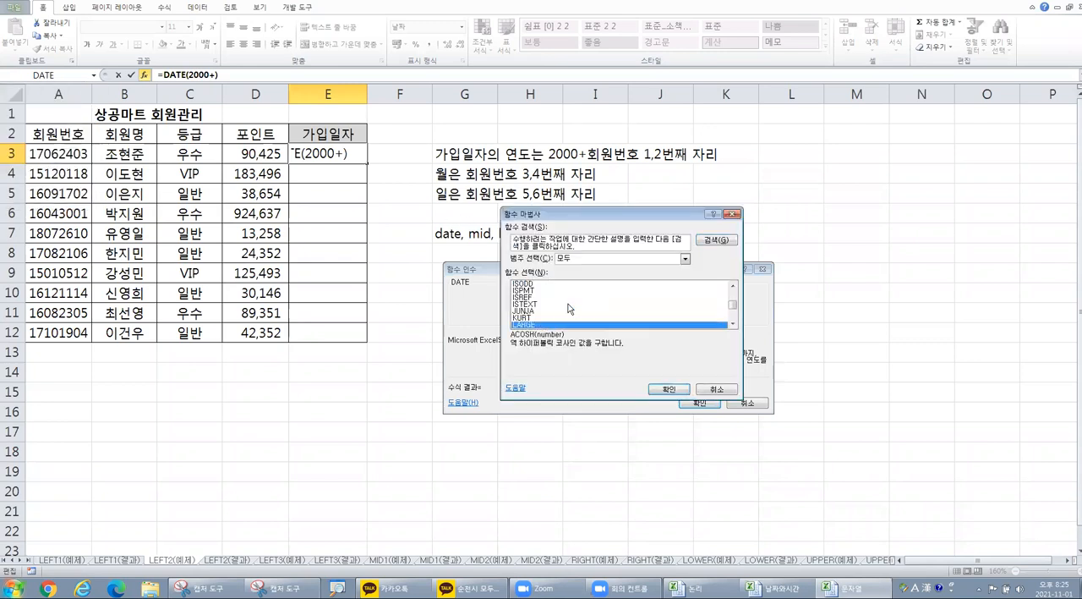
scroll(574, 306, "down", 1)
left_click(548, 317)
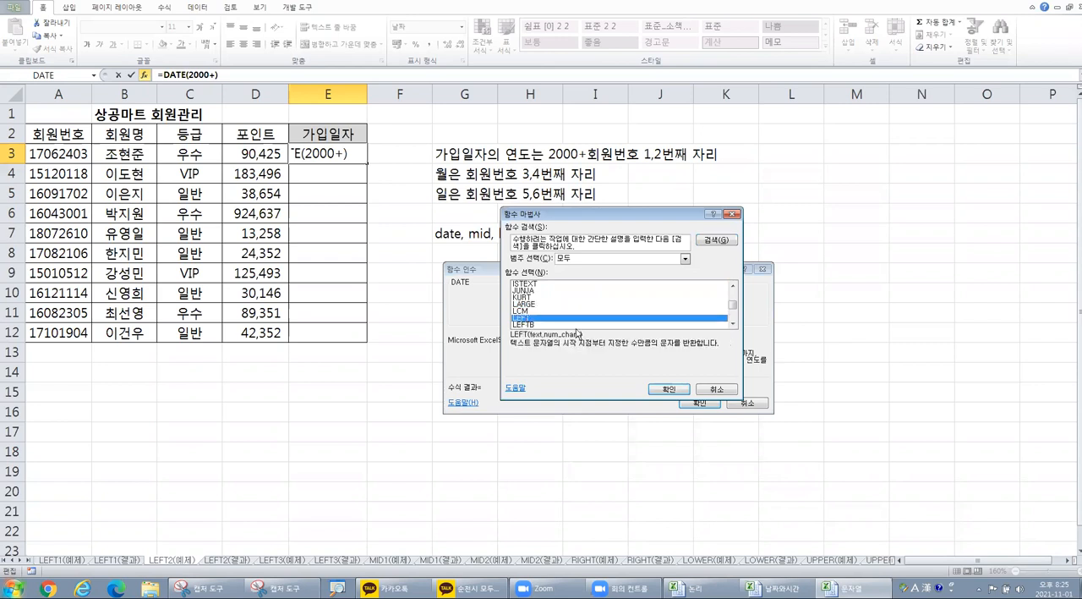
left_click(677, 390)
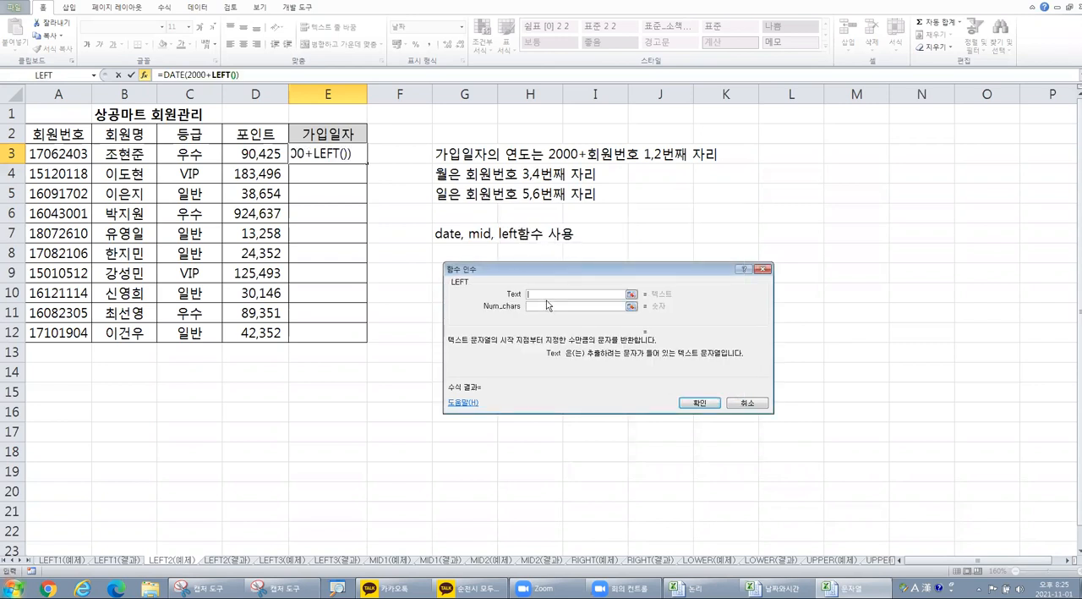
Step: Set LEFT's Text argument to A3 and its Num_chars to 2
left_click(66, 155)
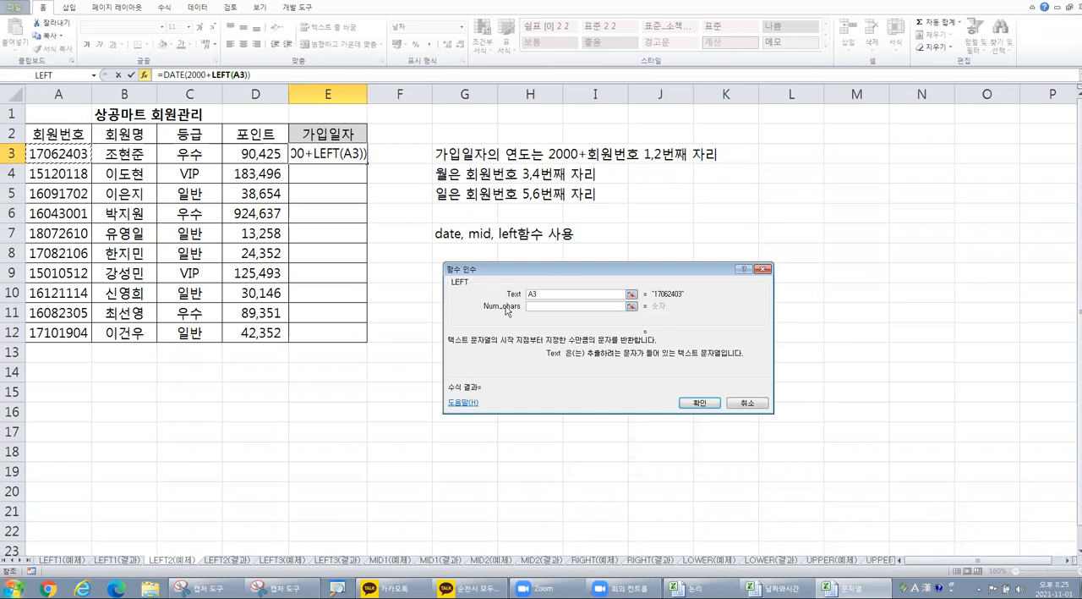
left_click(546, 308)
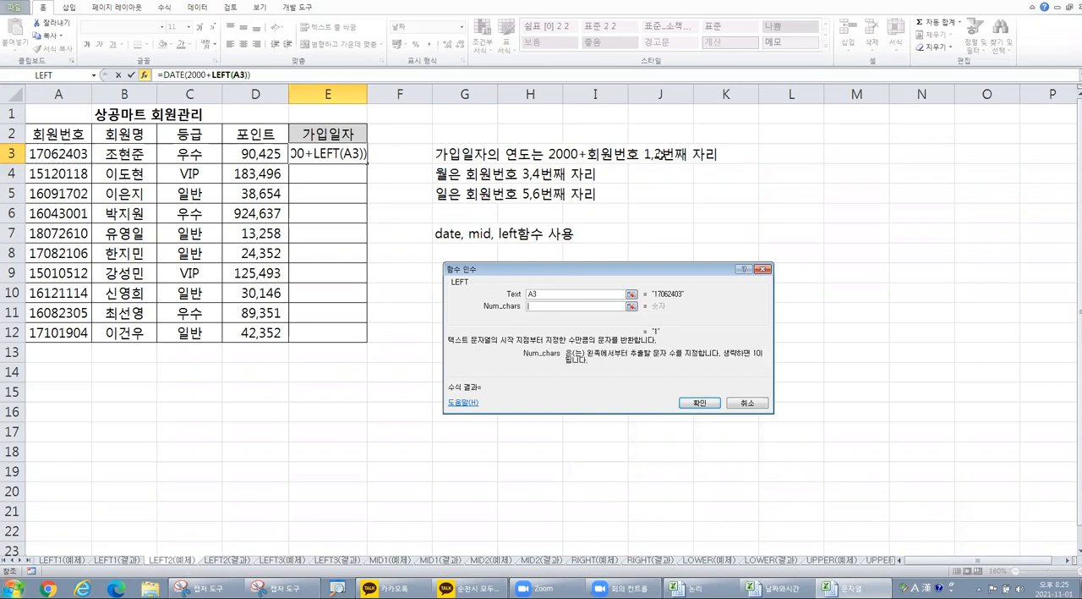
type("2")
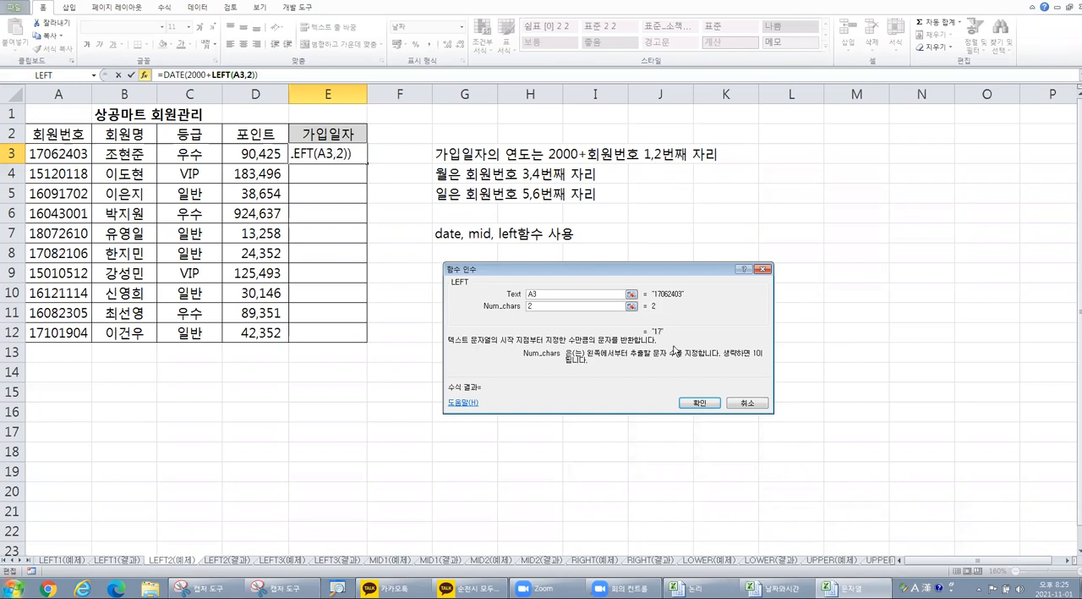
key("ctrl")
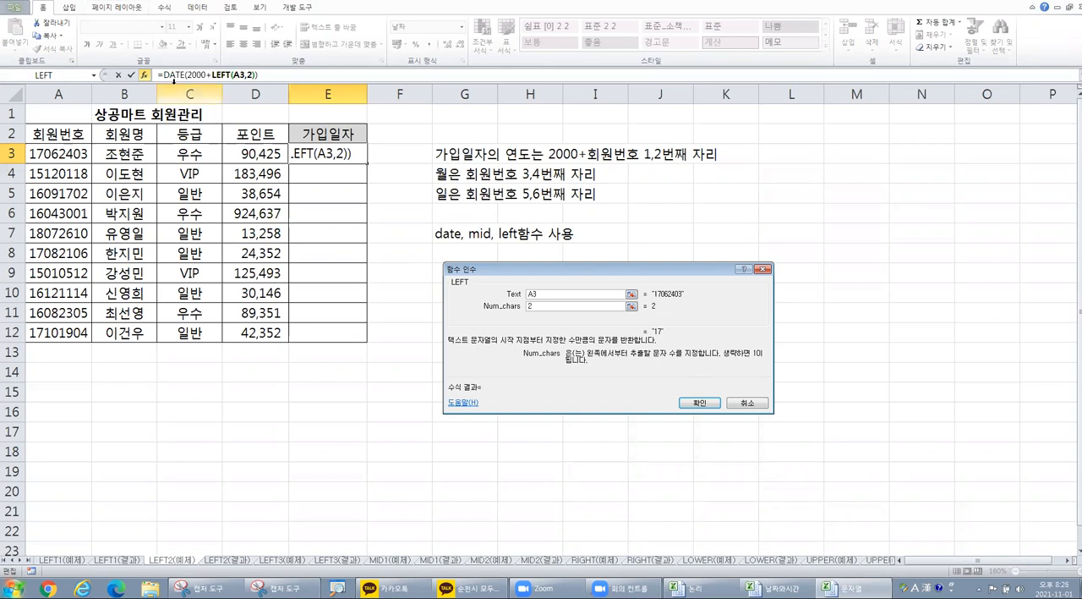
key("ctrl")
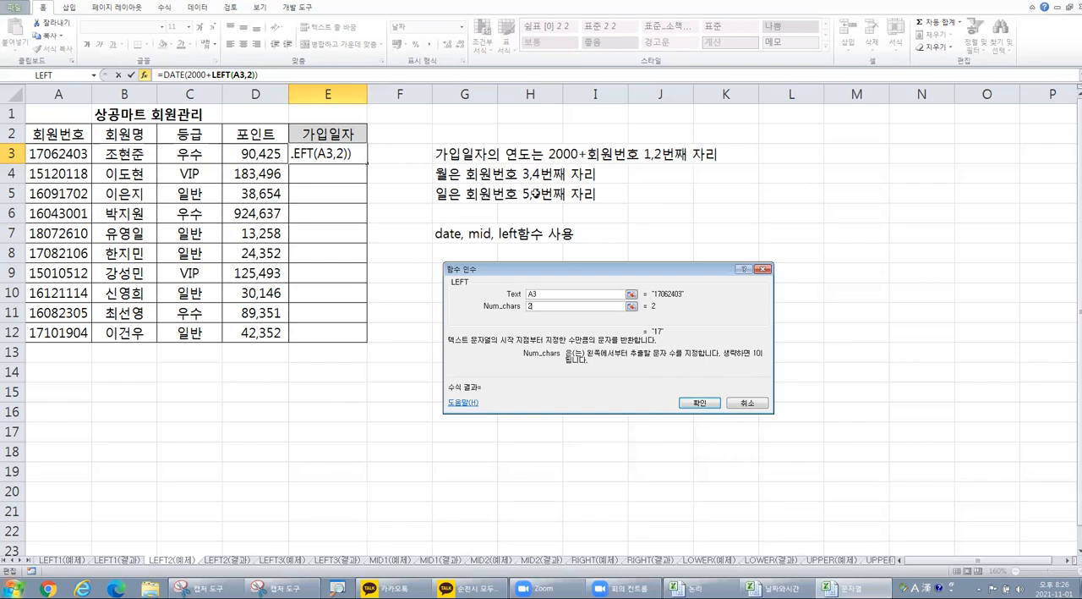
Step: Try to confirm the formula with only DATE's Year argument filled in, and reopen the function arguments
left_click(699, 403)
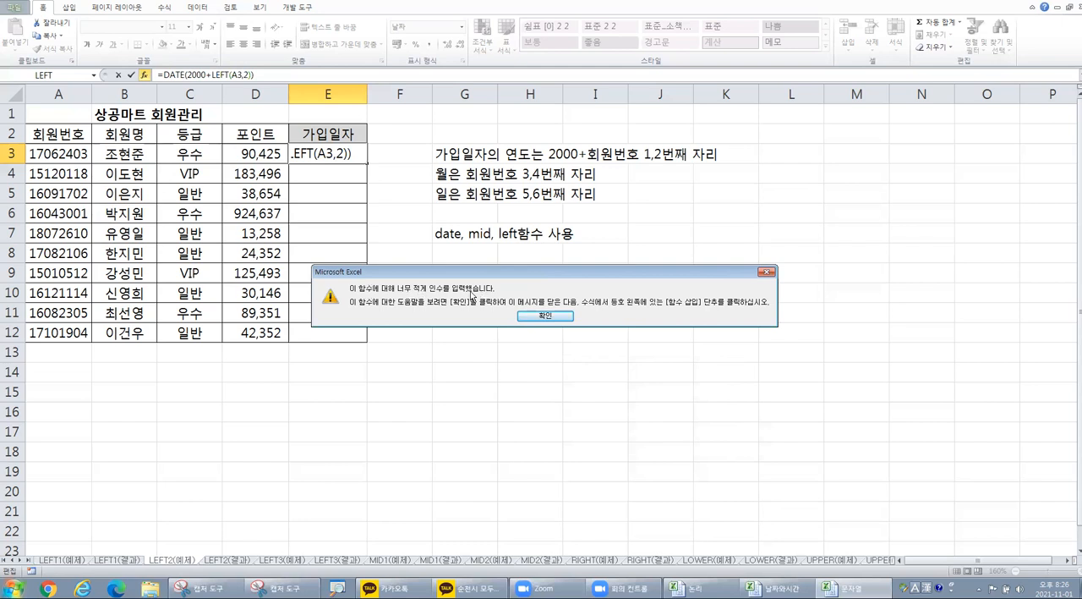
left_click(563, 317)
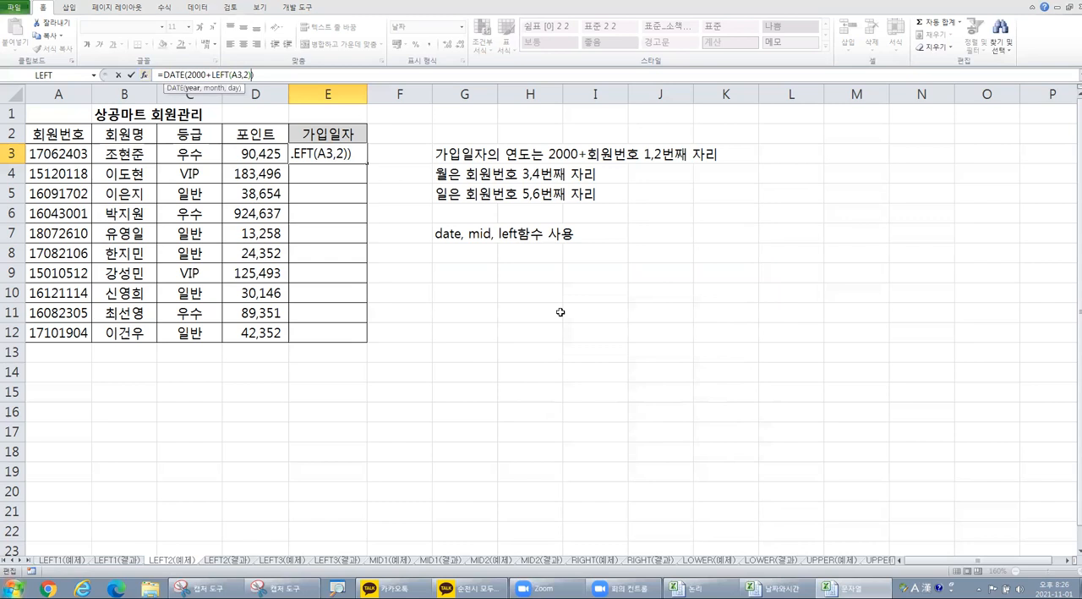
left_click(145, 75)
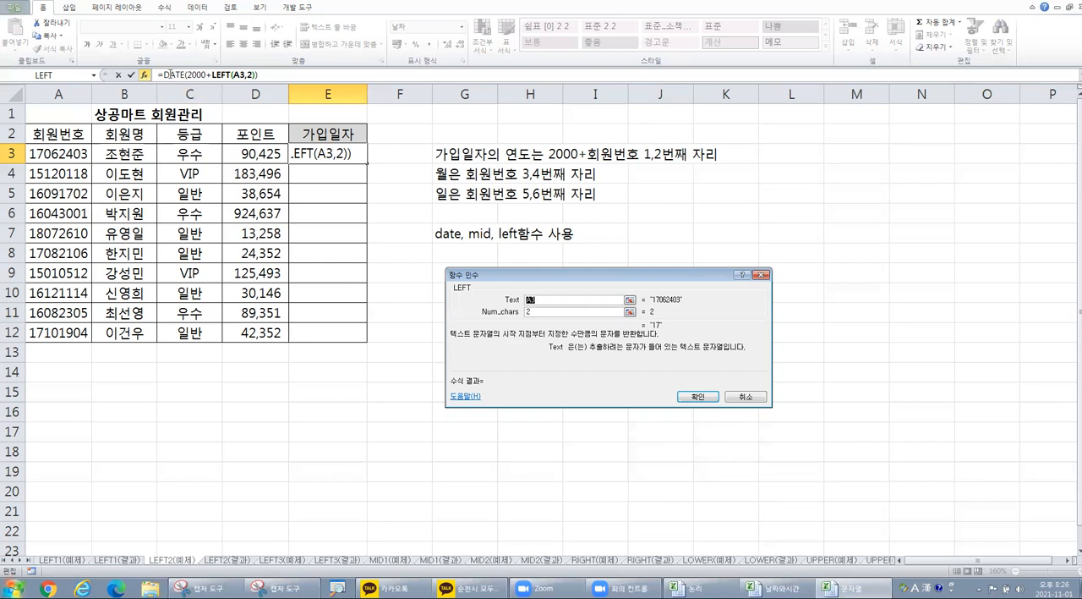
Step: Switch between the DATE and LEFT arguments of the E3 formula, ending on DATE's with its Year expression selected
left_click(168, 74)
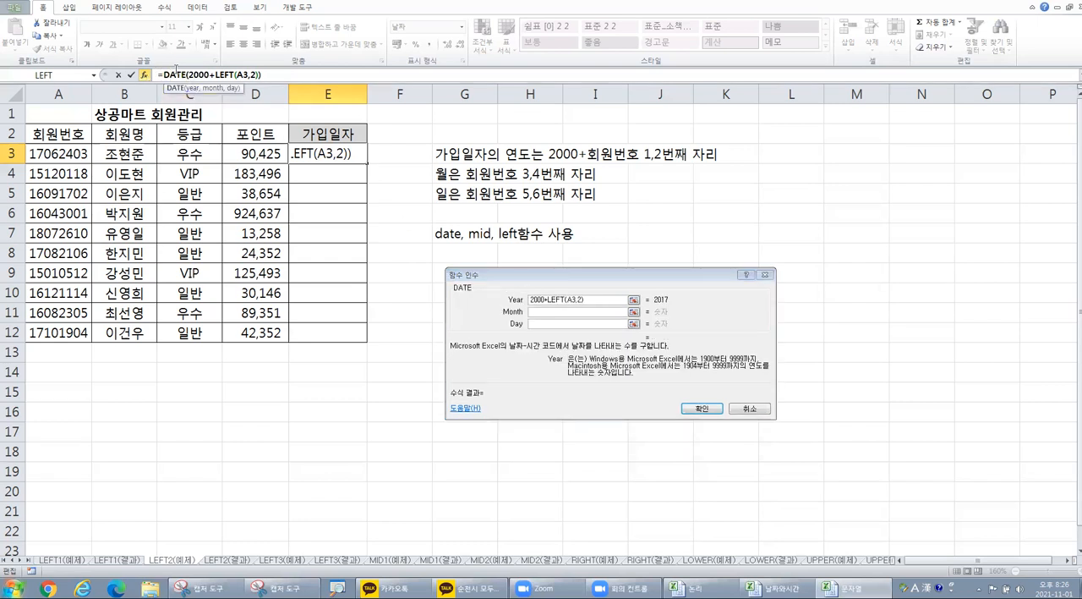
left_click(219, 74)
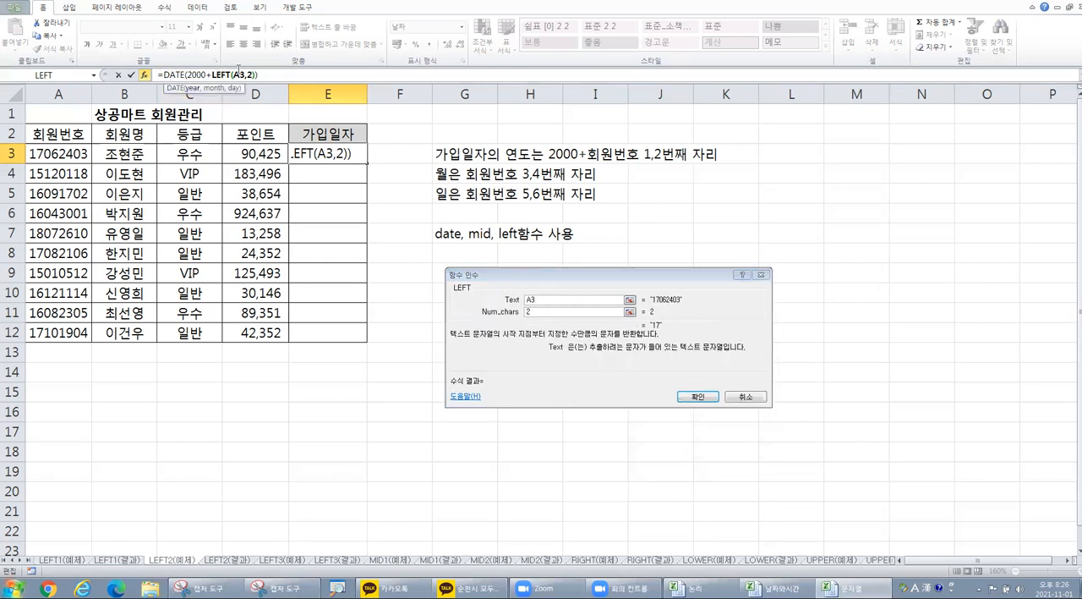
left_click(235, 74)
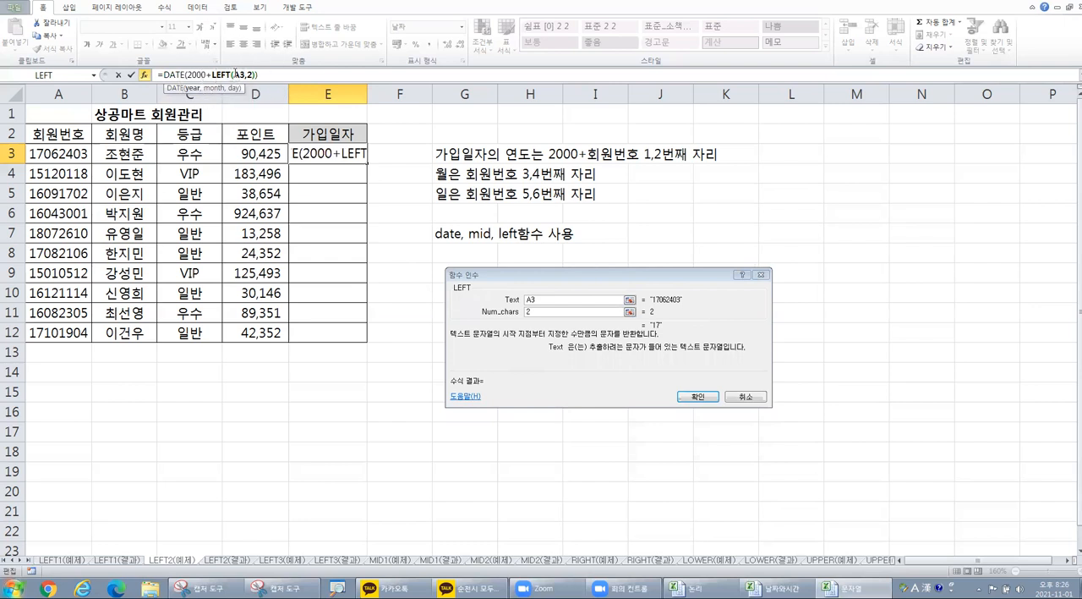
left_click(176, 75)
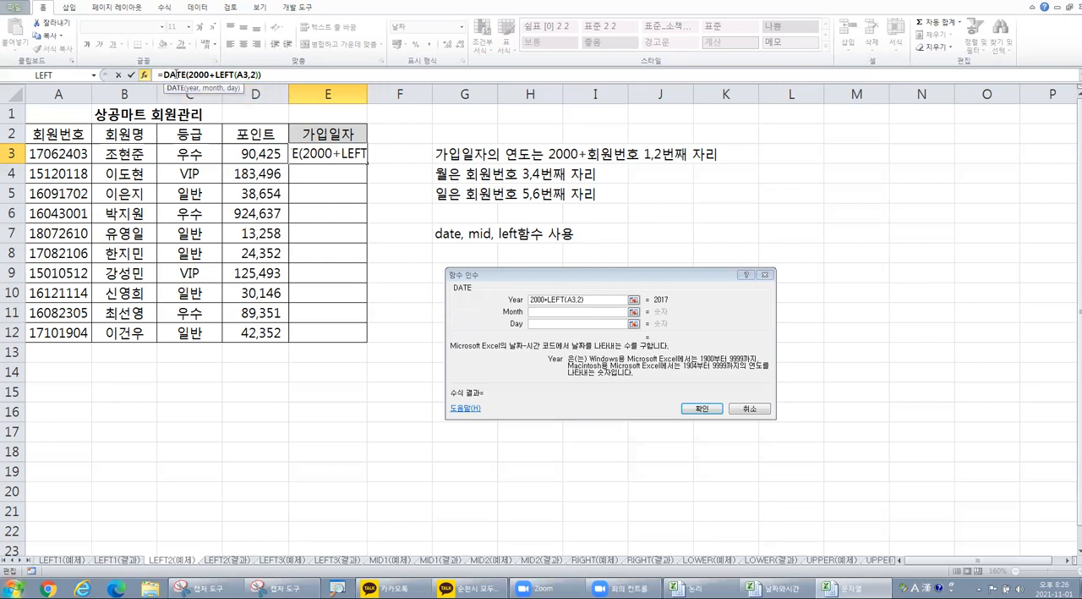
left_click(559, 312)
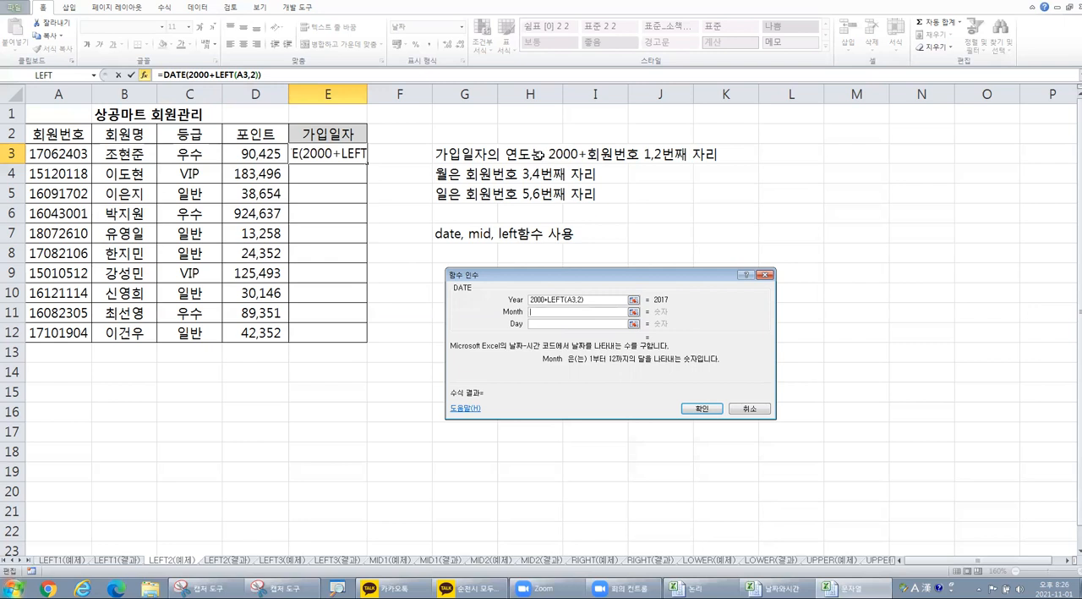
left_click_drag(601, 300, 511, 303)
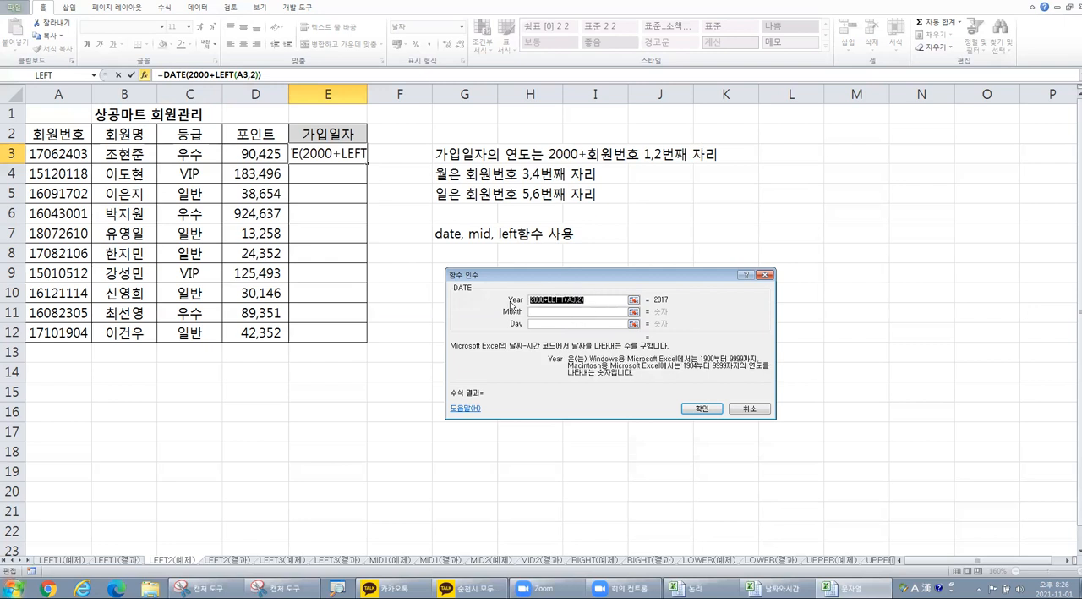
Step: Nest the MID function in DATE's Month argument
left_click(557, 313)
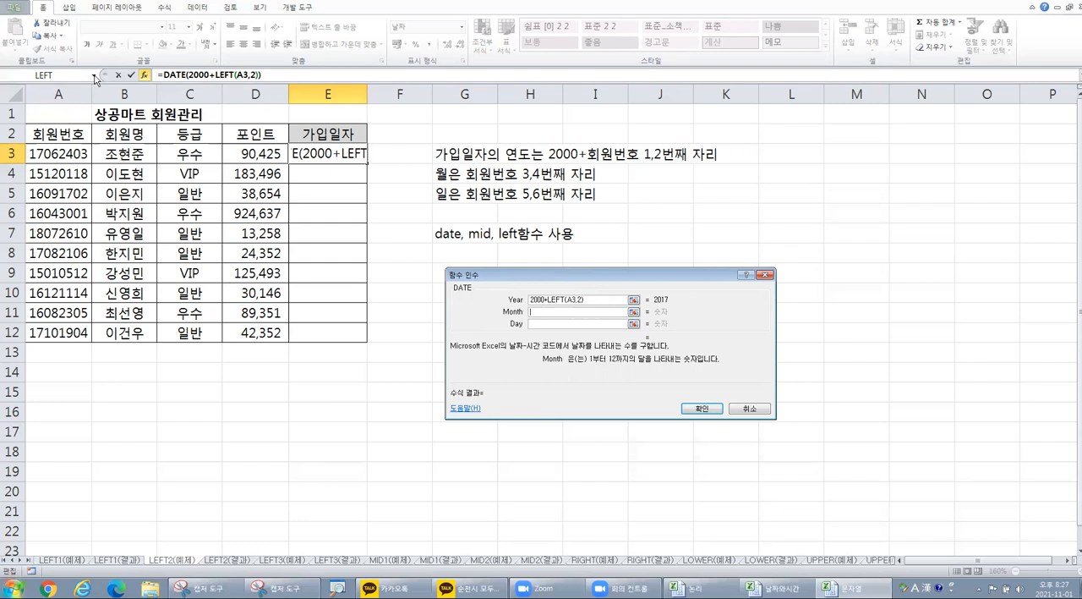
left_click(93, 75)
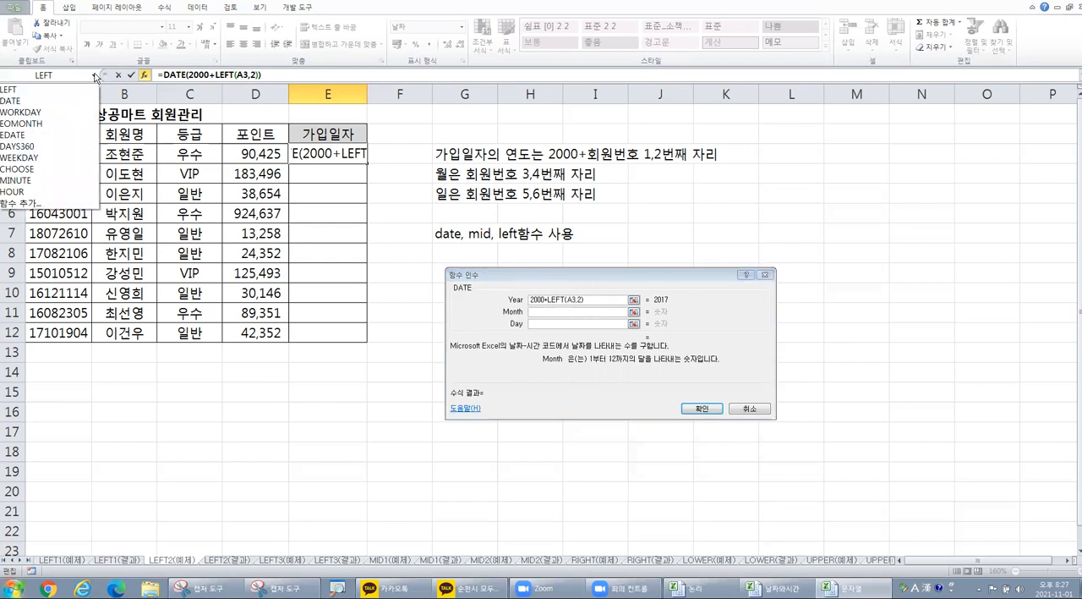
left_click(61, 205)
left_click(594, 344)
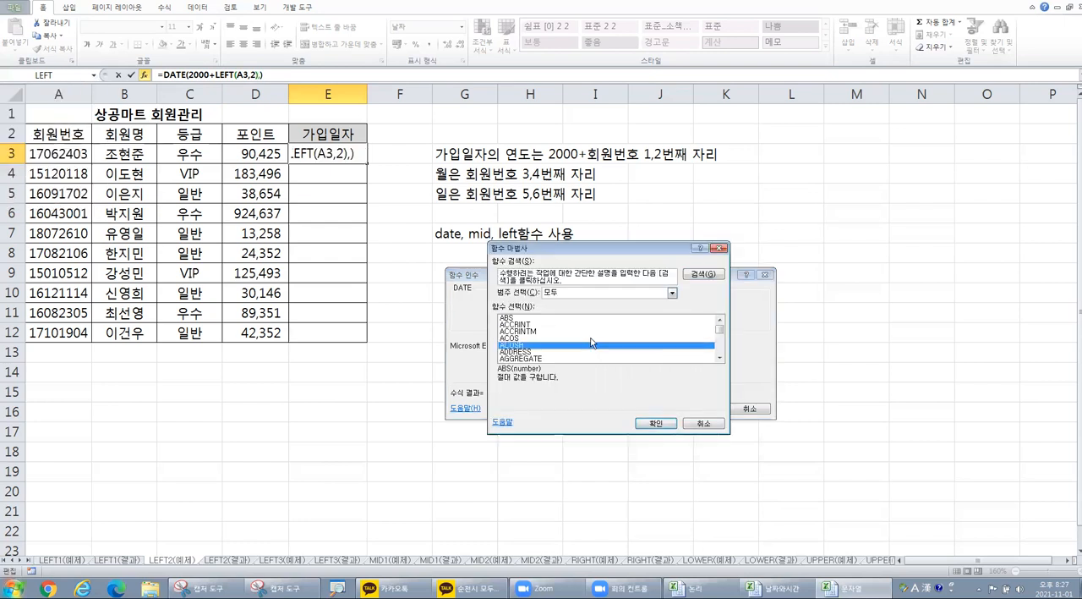
key("m")
scroll(575, 338, "down", 2)
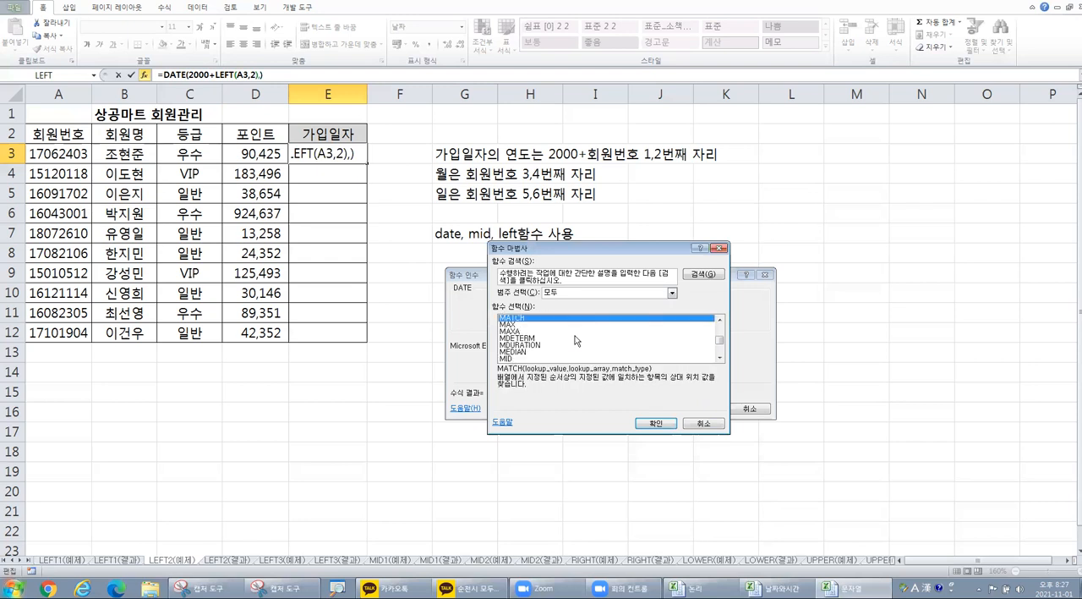
left_click(537, 358)
left_click(654, 422)
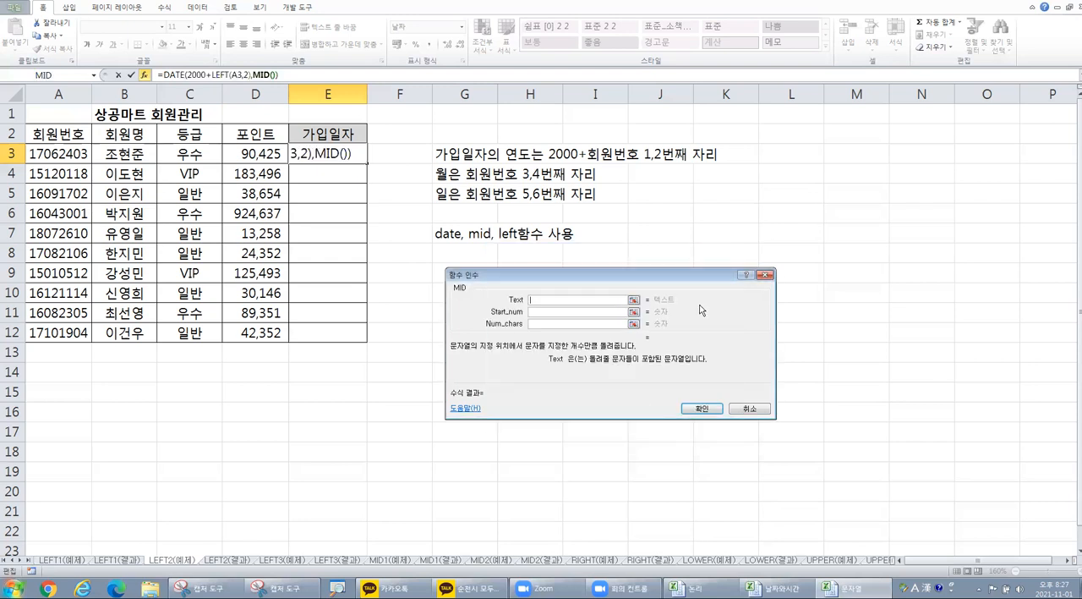
Step: Set the Month's MID arguments to Text A3, Start_num 3 and Num_chars 2
left_click(68, 154)
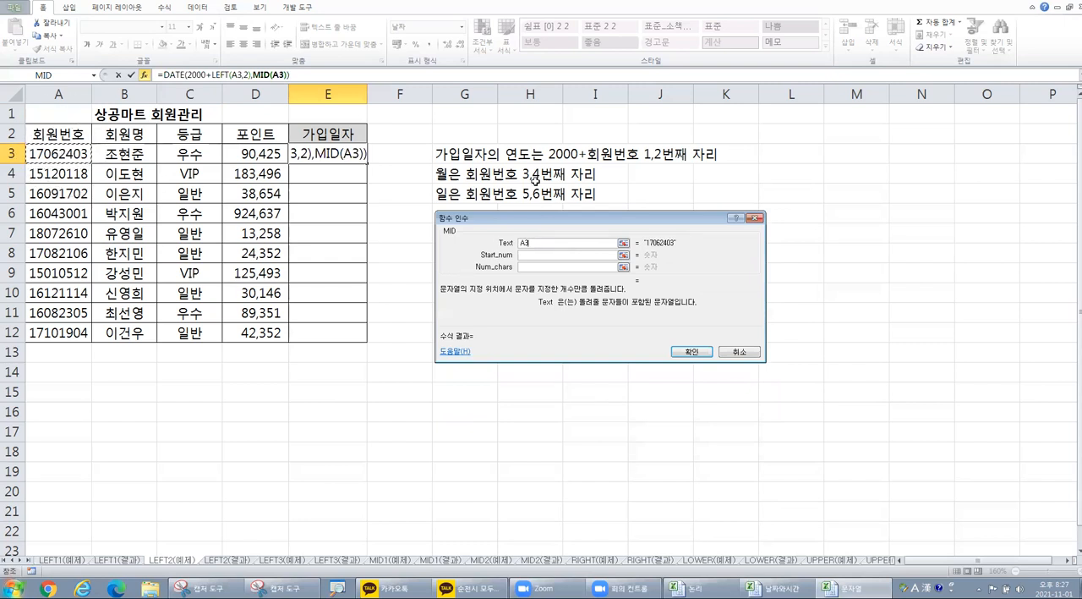
left_click(548, 256)
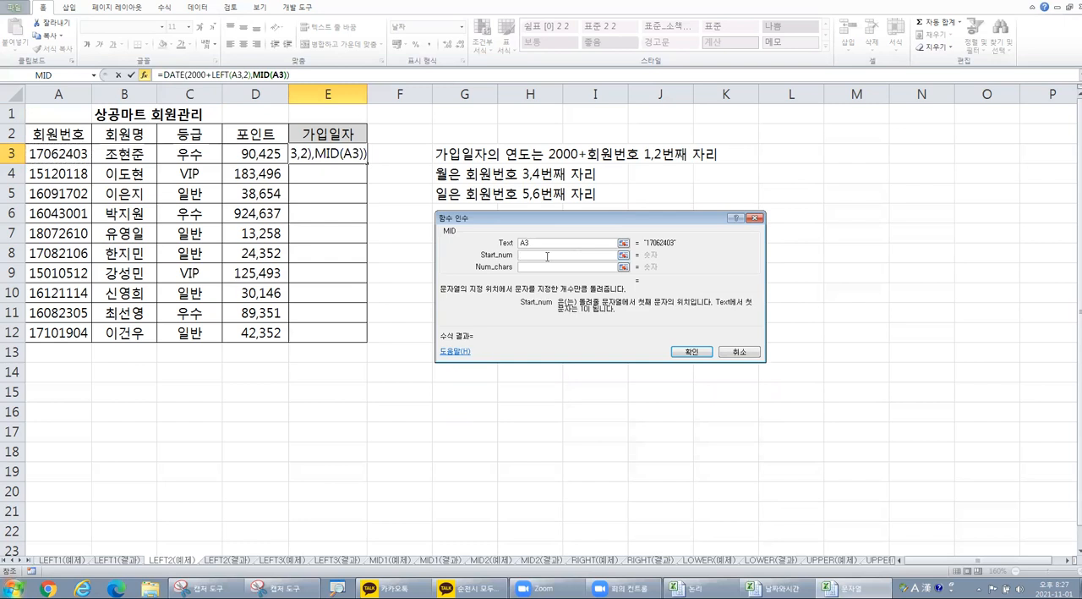
type("3")
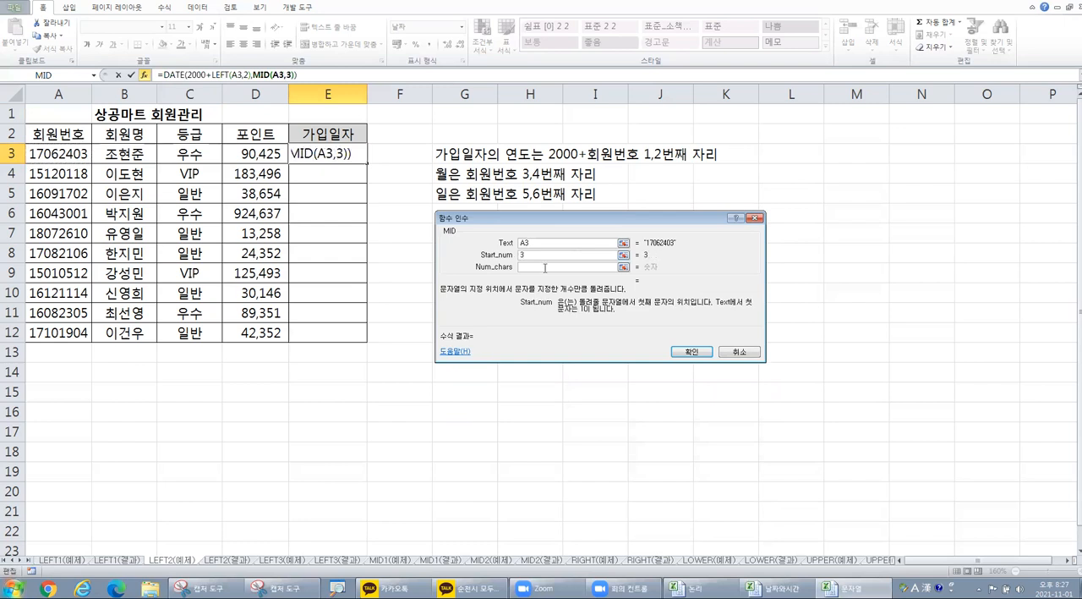
left_click(534, 267)
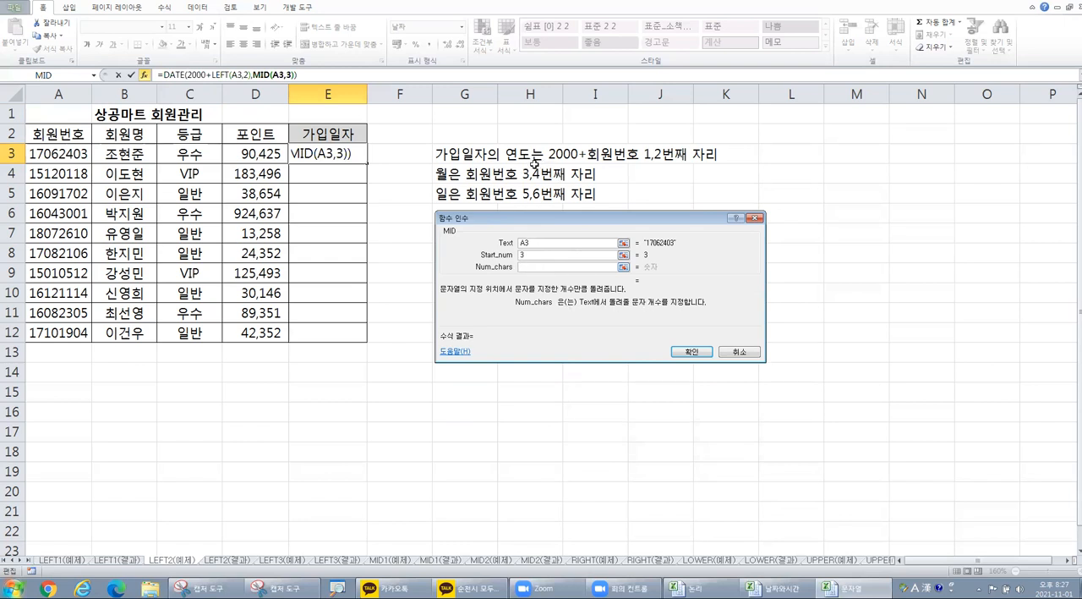
type("2")
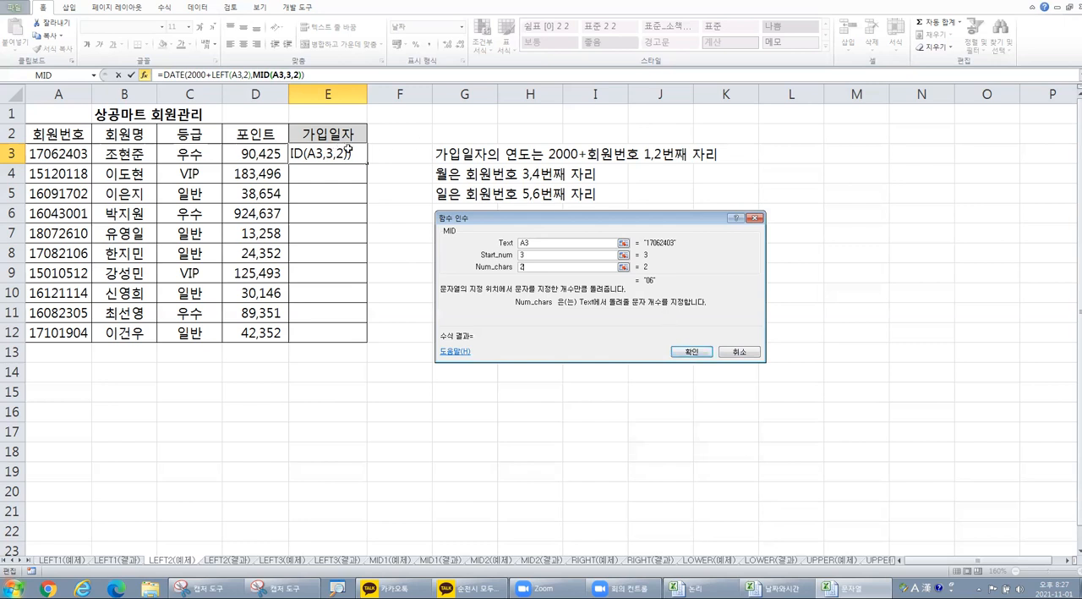
Step: Return to DATE's arguments and nest a second MID function in the Day argument
left_click(166, 74)
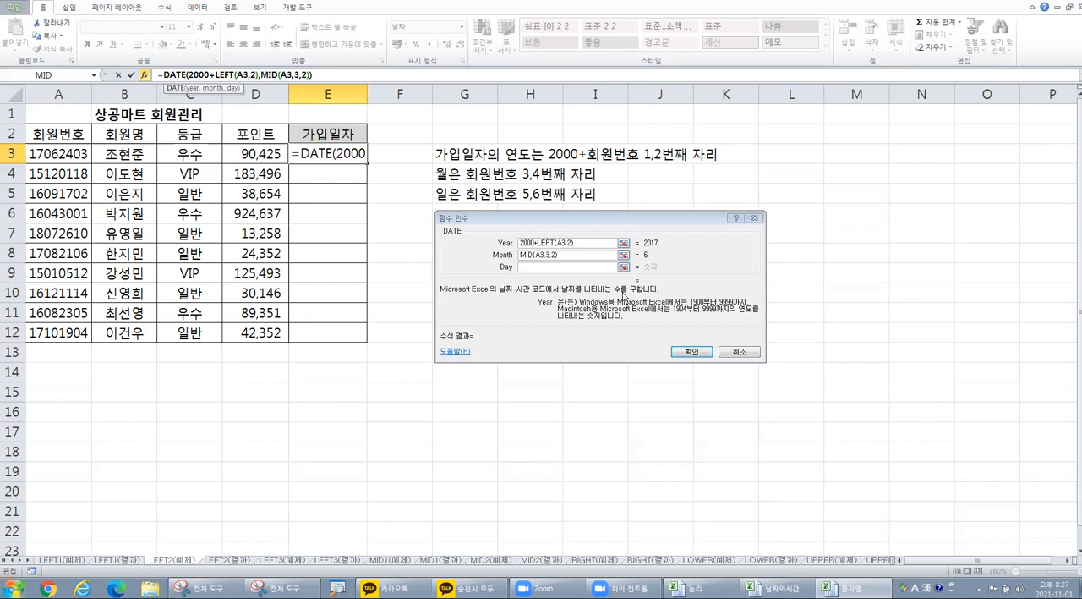
left_click(533, 266)
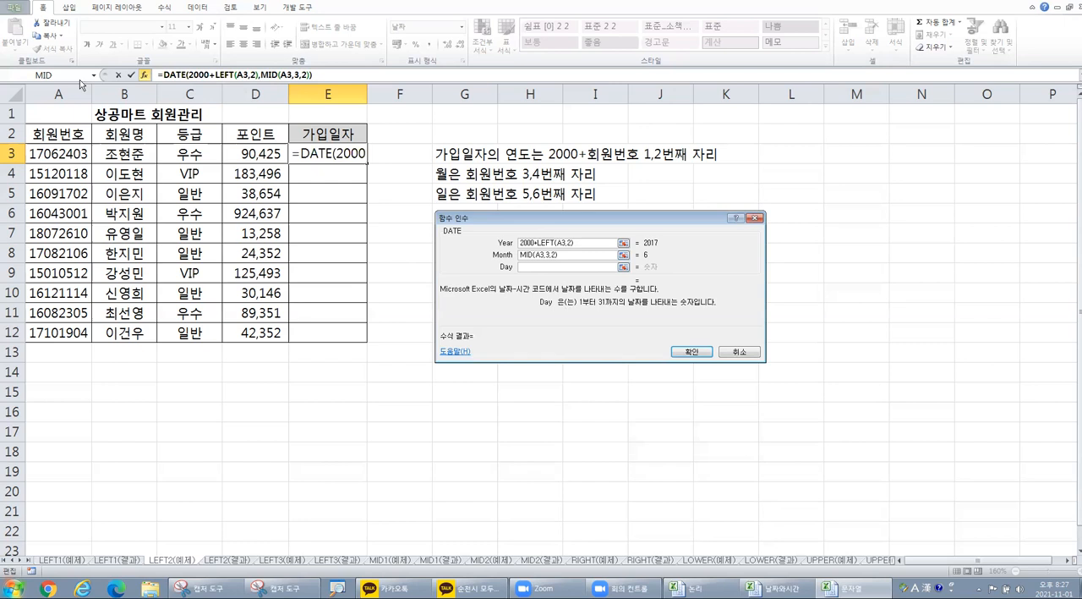
key("ctrl")
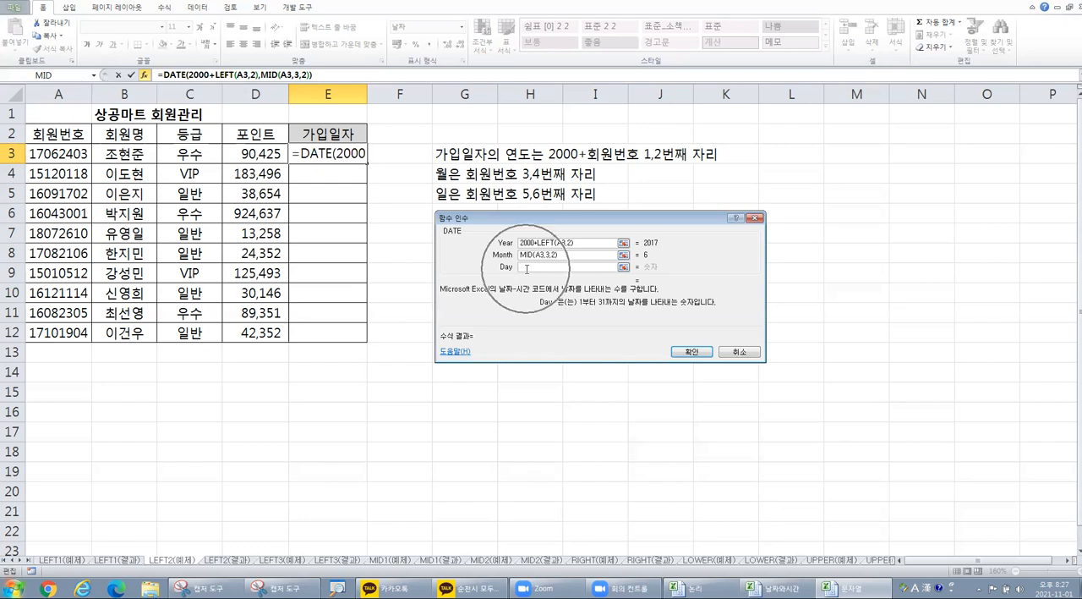
left_click(94, 77)
left_click(95, 77)
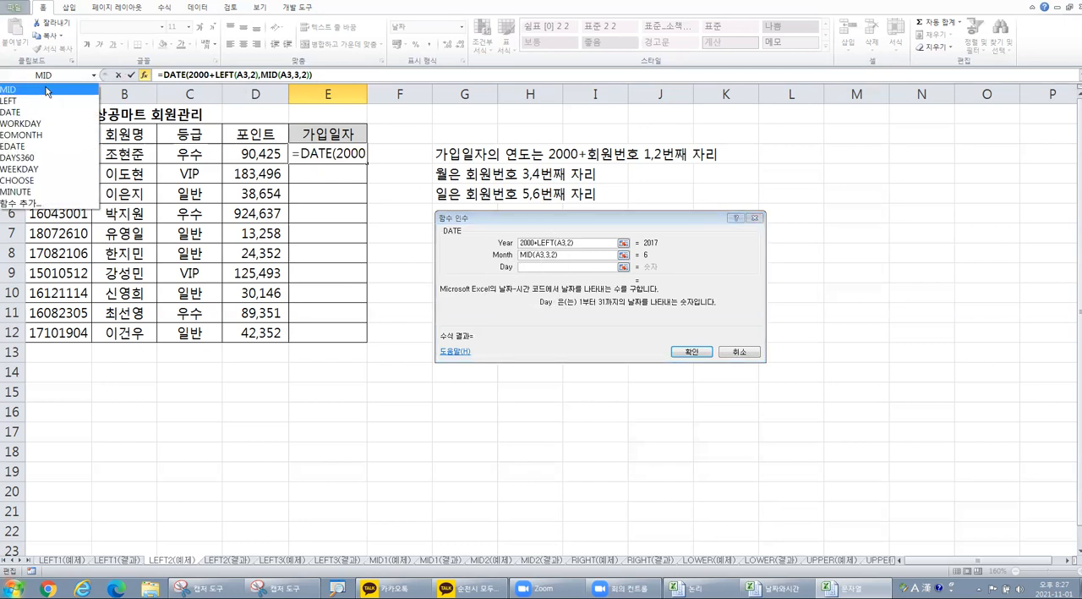
left_click(47, 92)
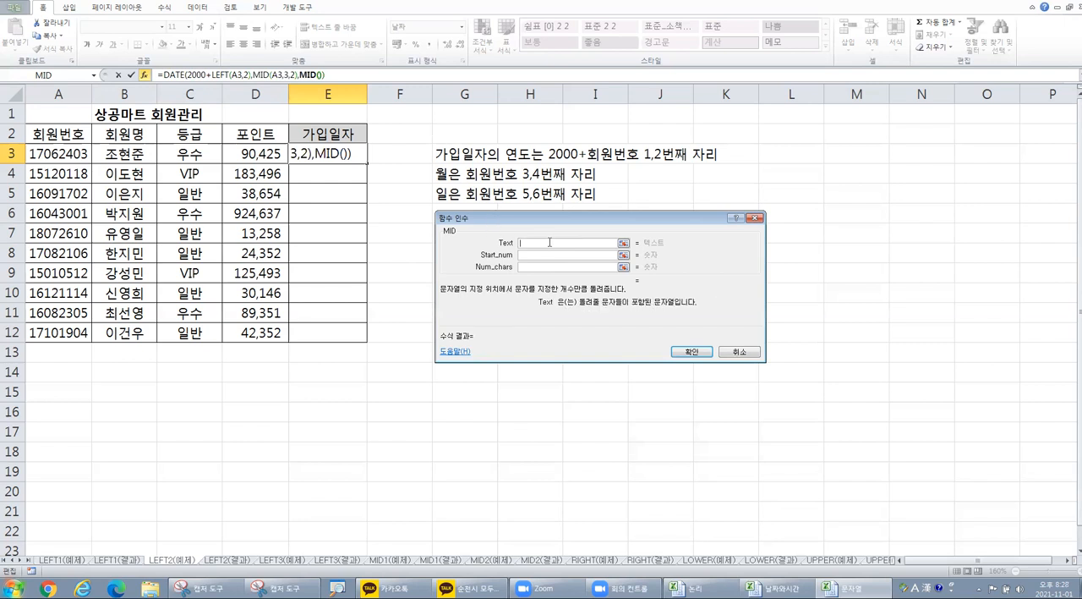
Step: Set the Day's MID arguments to Text A3, Start_num 5 and Num_chars 2
left_click(65, 152)
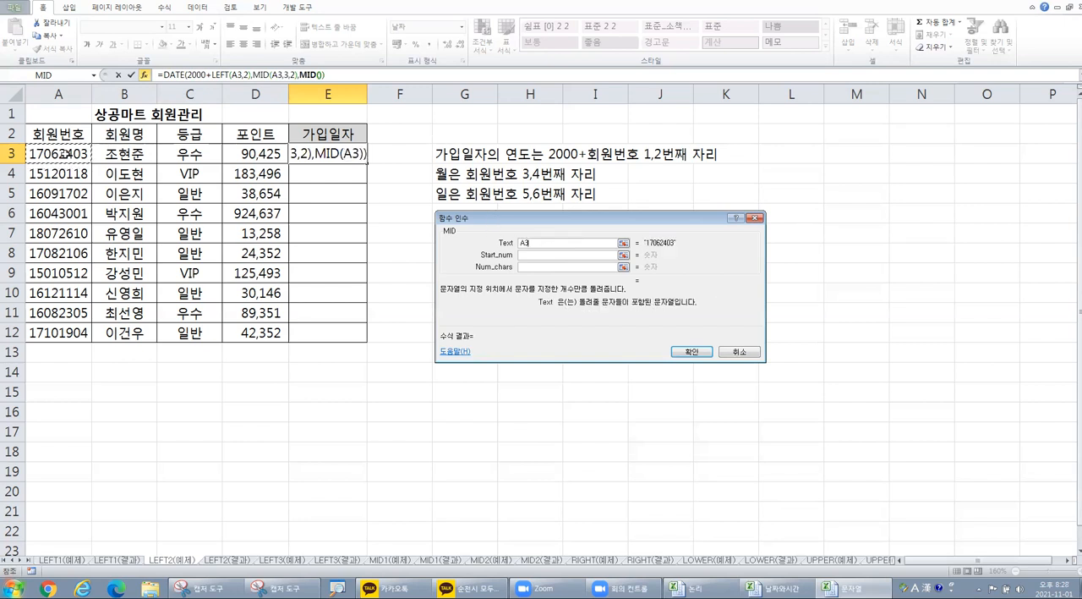
left_click(526, 255)
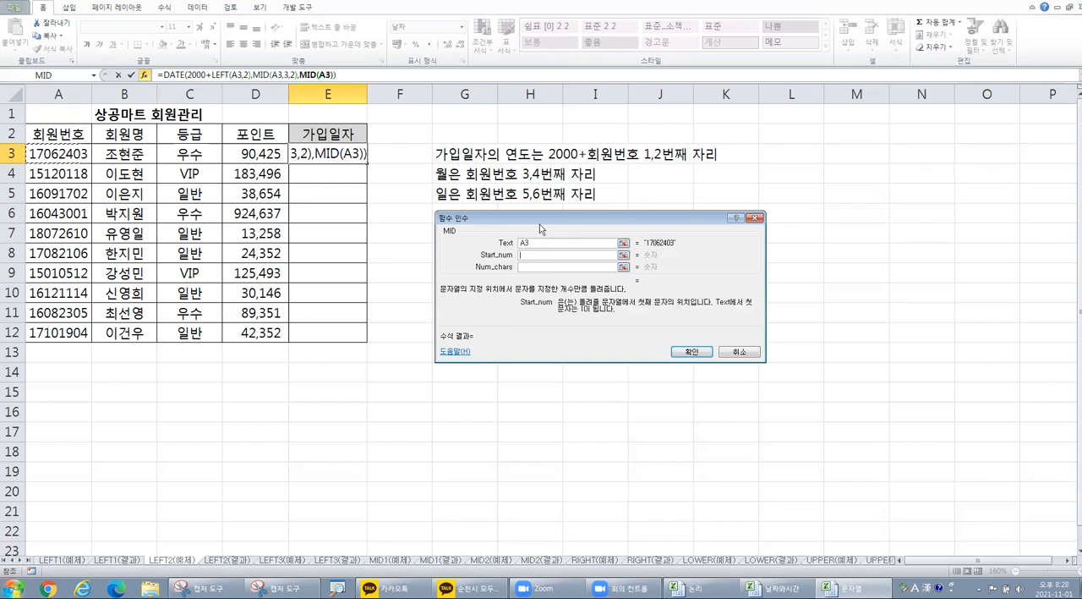
type("5")
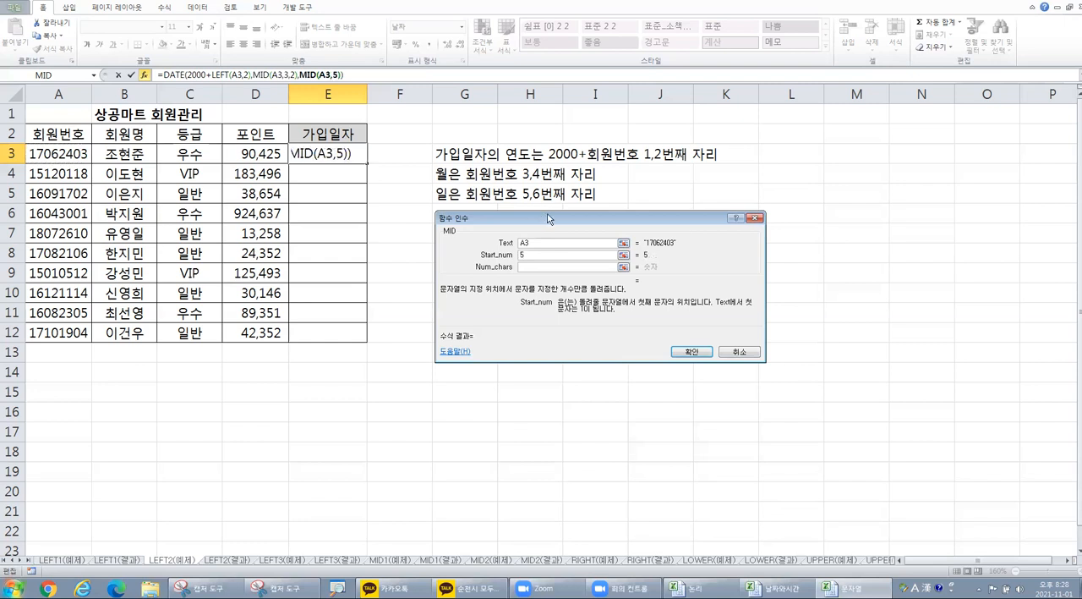
left_click(547, 266)
type("2")
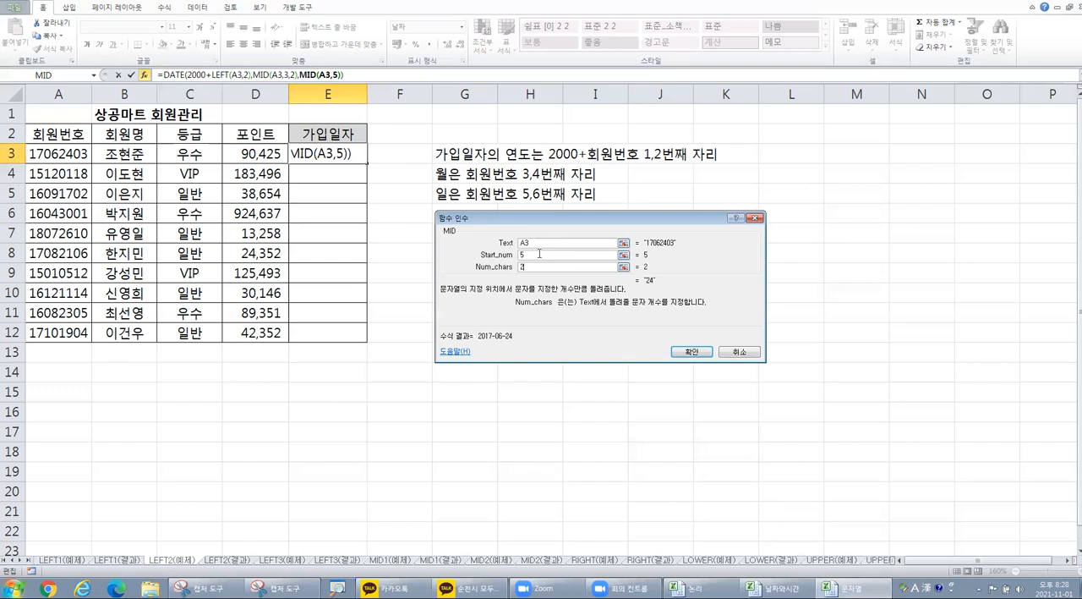
left_click(544, 267)
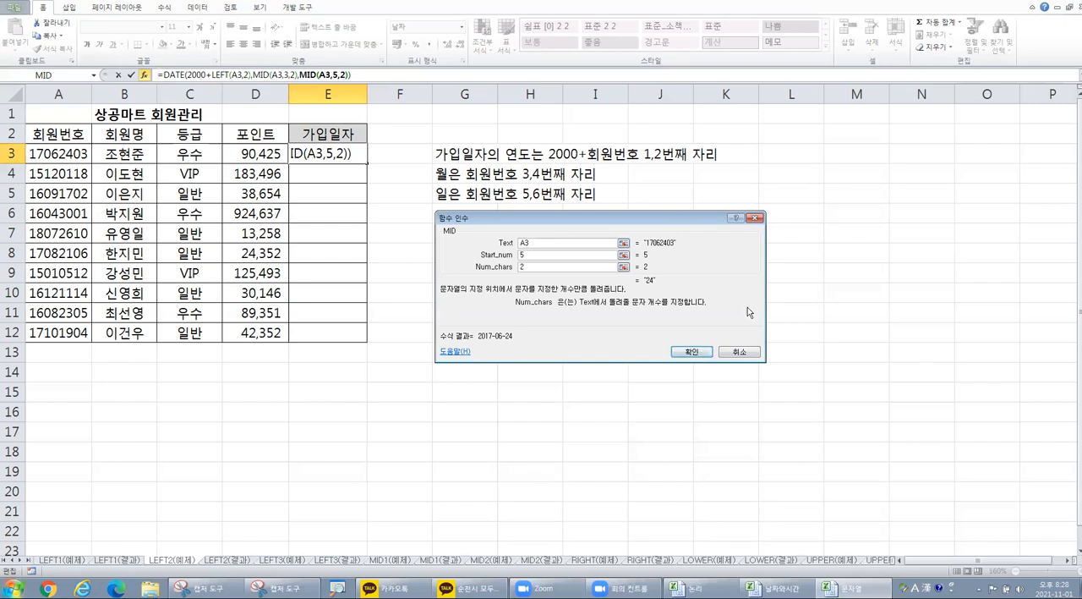
Step: Complete the join date formula in E3 and fill it down through E12
left_click(698, 352)
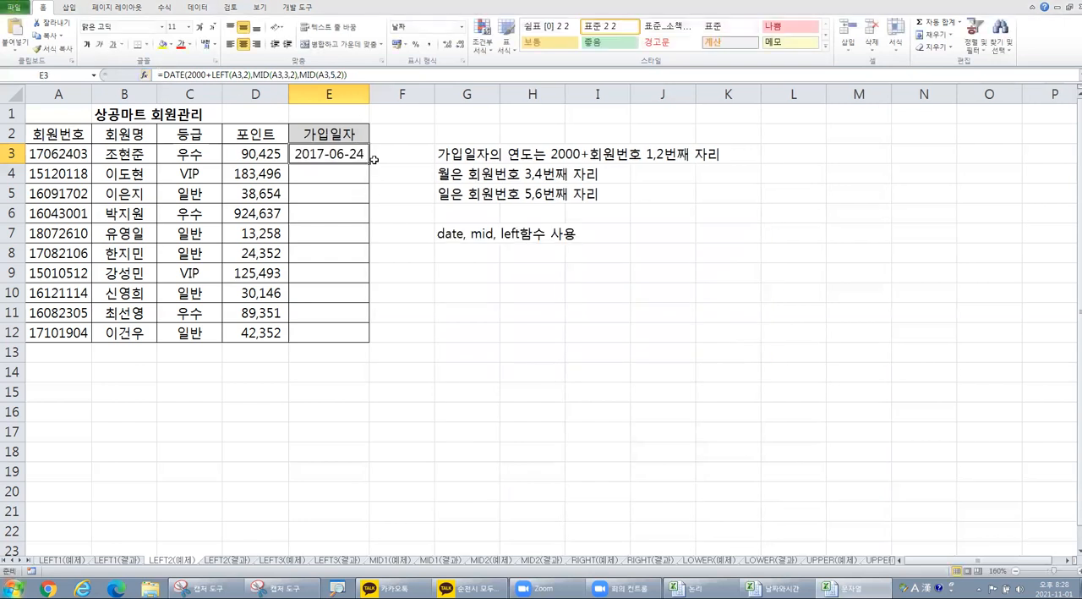
left_click_drag(368, 167, 354, 338)
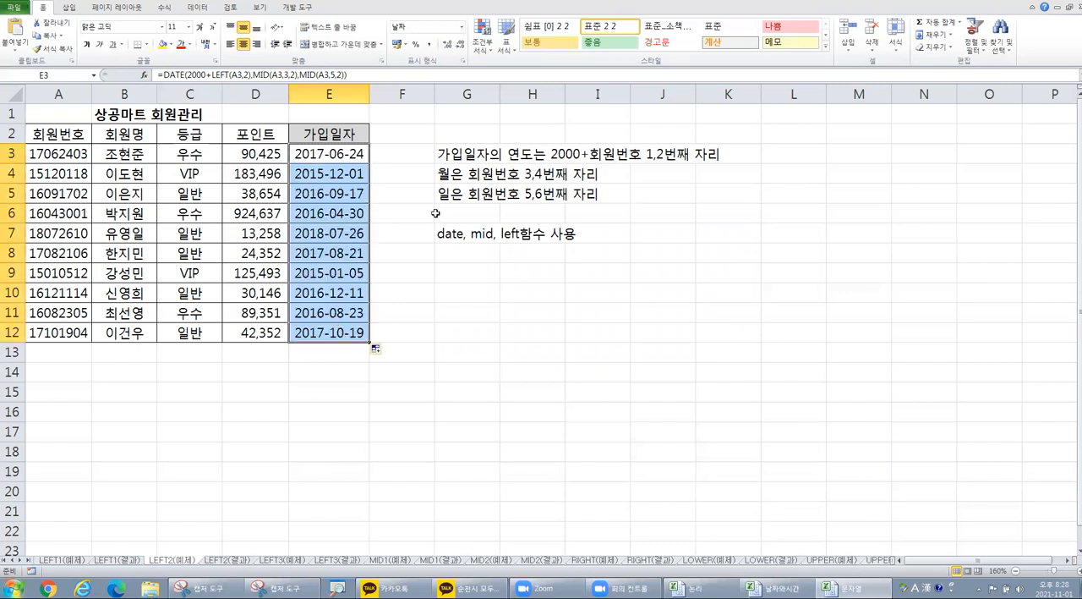
left_click(410, 158)
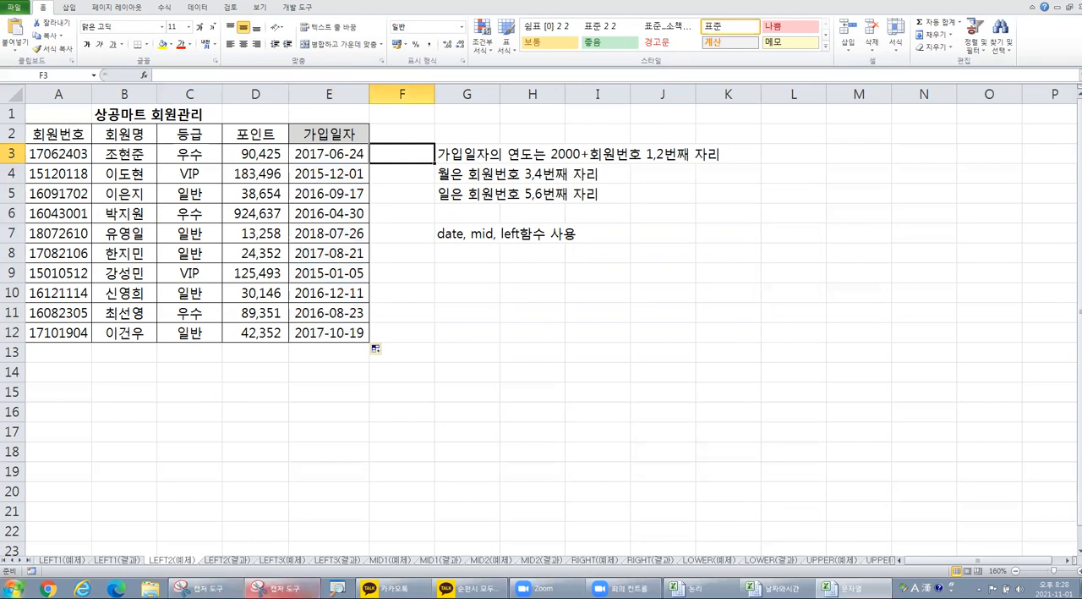
Step: Open the LEFT3(예제) sheet, enlarge its table and select the first 주민등록번호 entry in C3
left_click(278, 565)
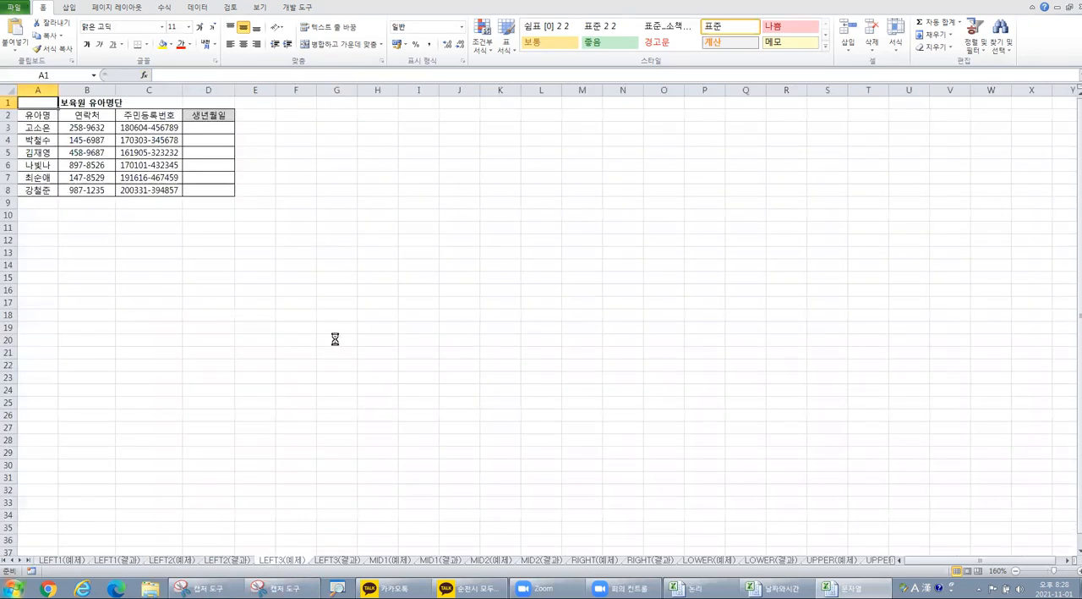
scroll(335, 339, "up", 5)
scroll(336, 340, "up", 2)
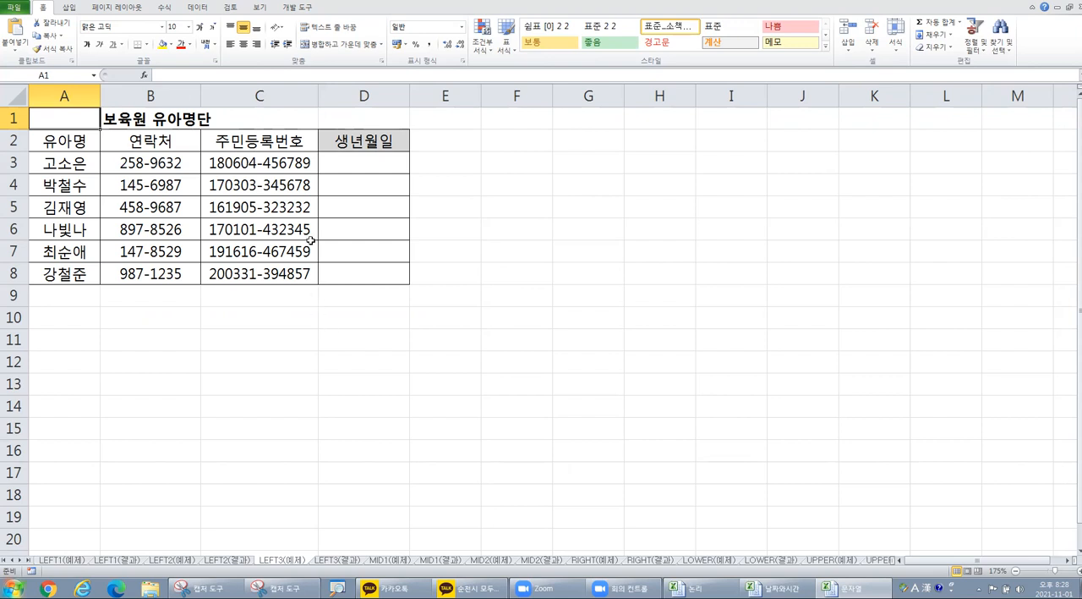
left_click(219, 163)
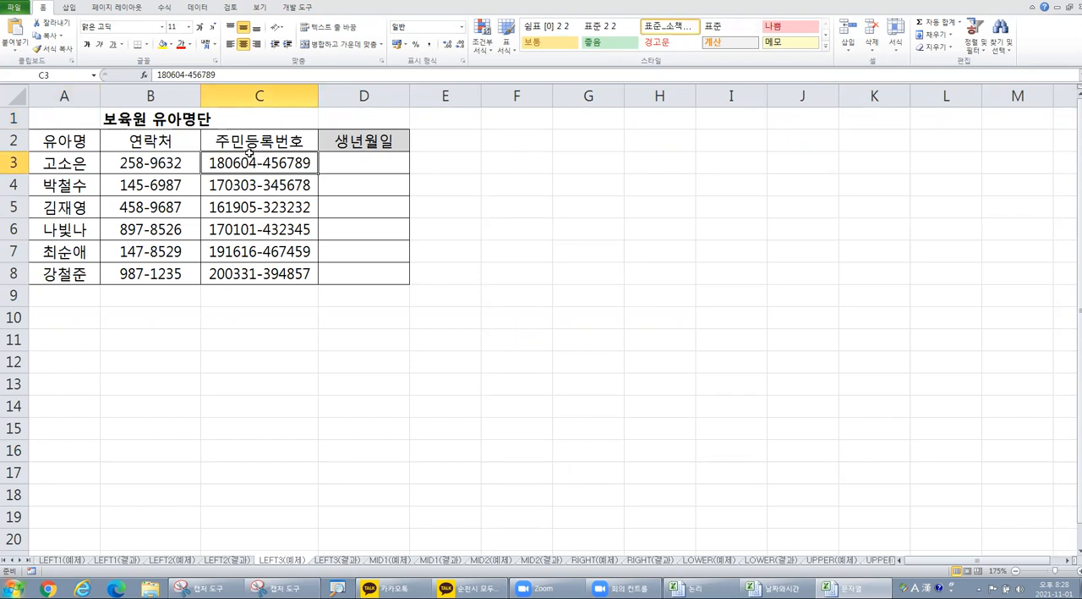
Step: Insert the DATE function in D3, the first cell under 생년월일
left_click(379, 161)
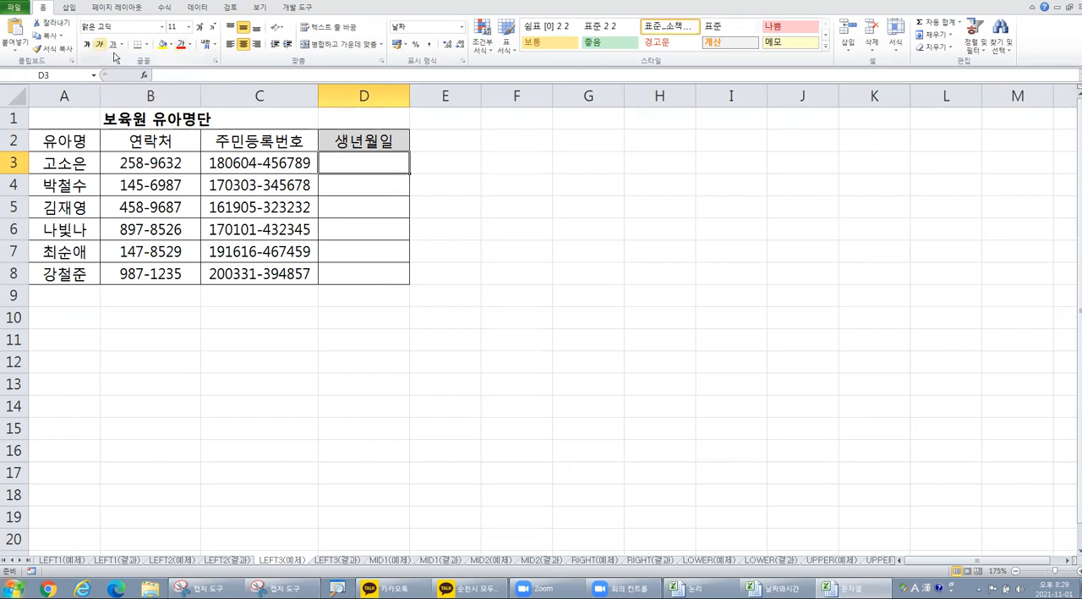
left_click(144, 76)
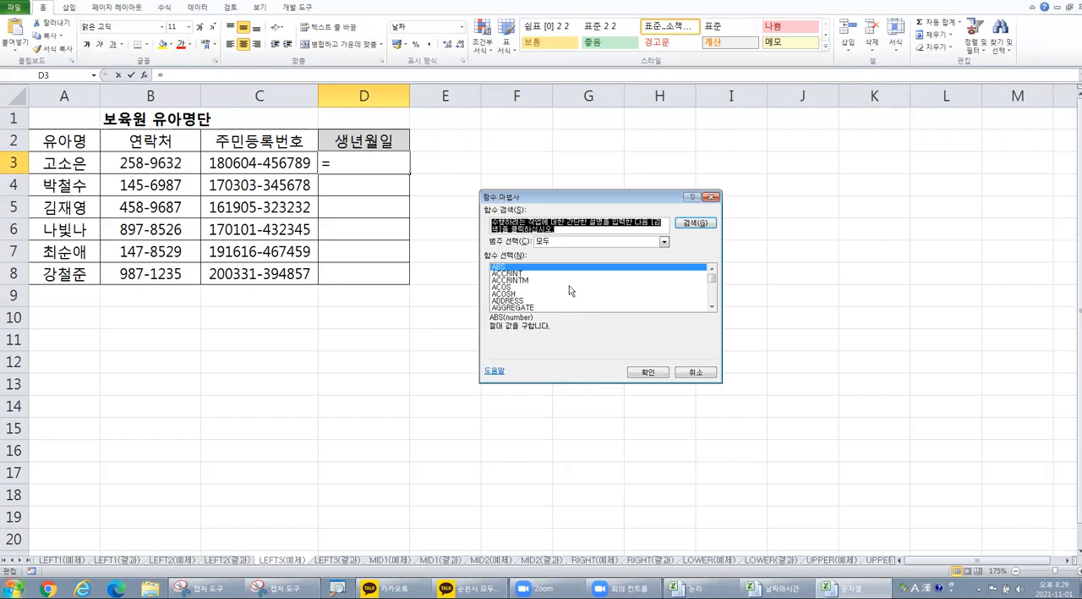
left_click(569, 285)
key("d")
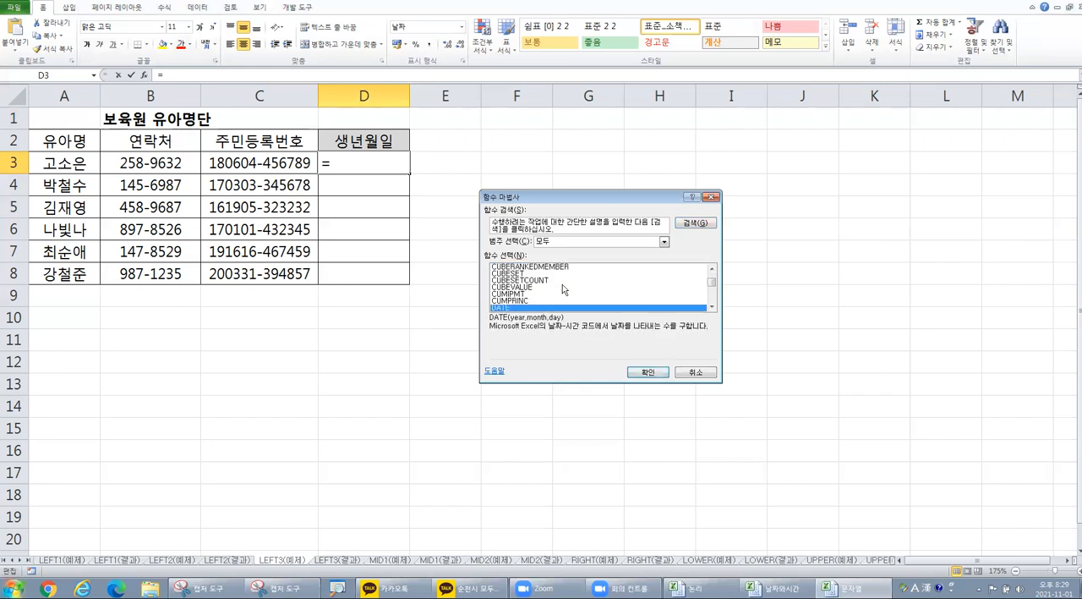
left_click(648, 372)
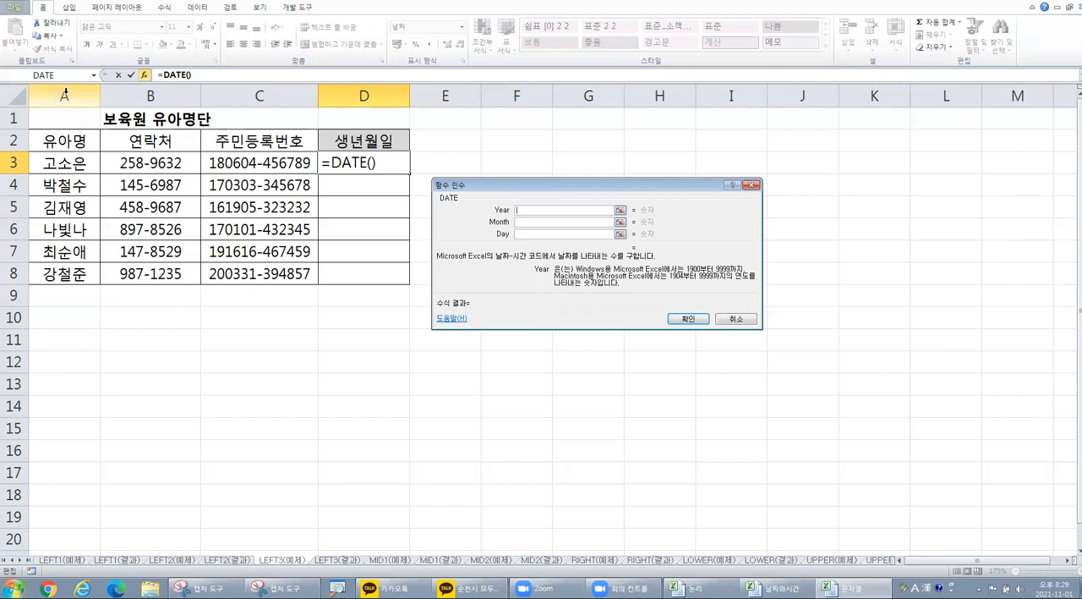
Step: Nest LEFT in DATE's Year argument with Text C3 and Num_chars 2
left_click(94, 75)
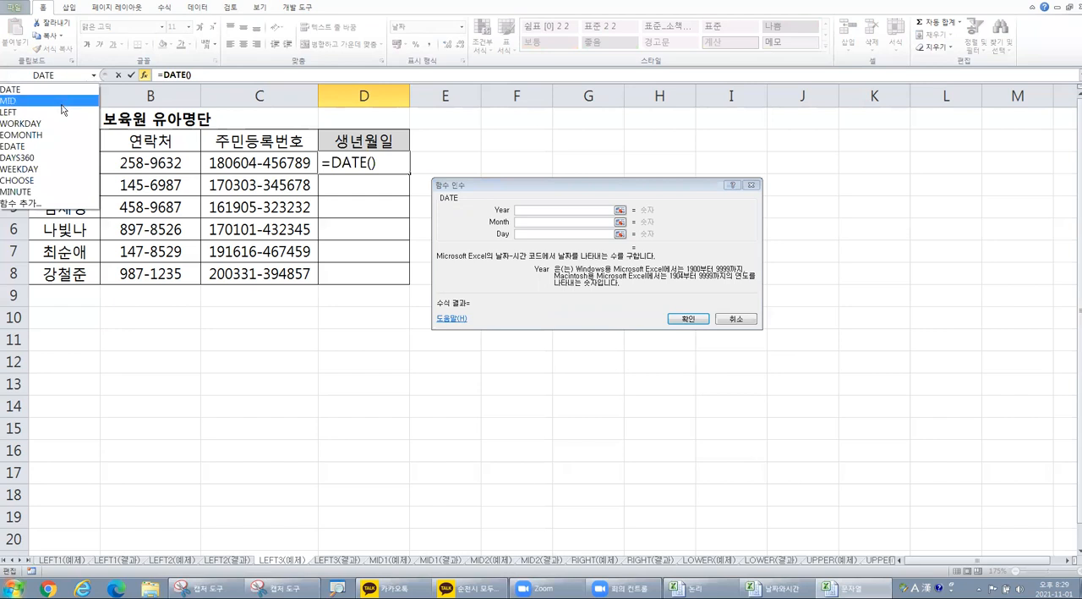
left_click(59, 116)
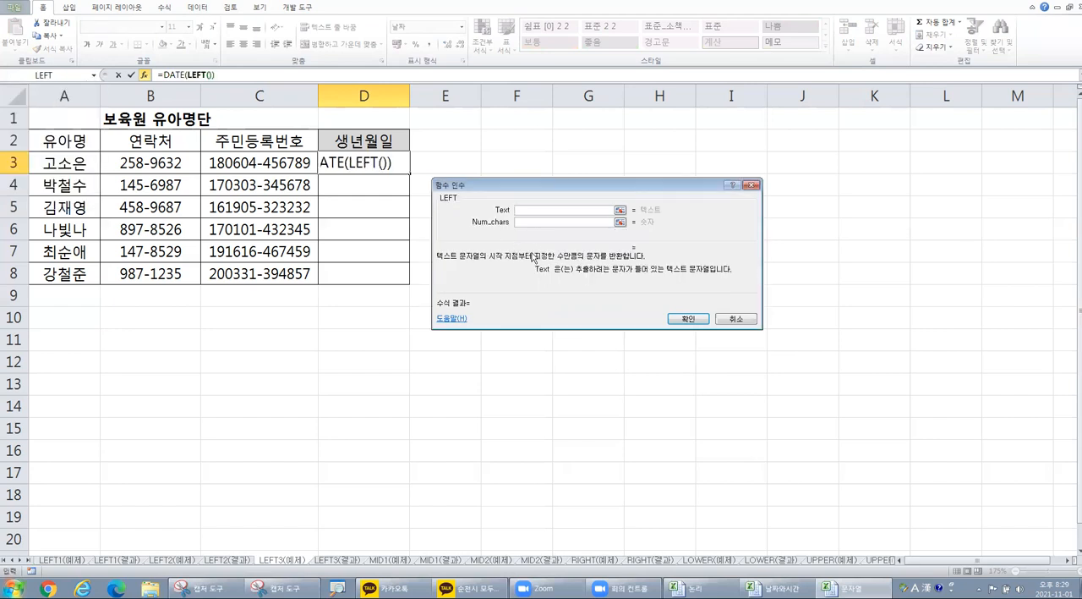
left_click(247, 164)
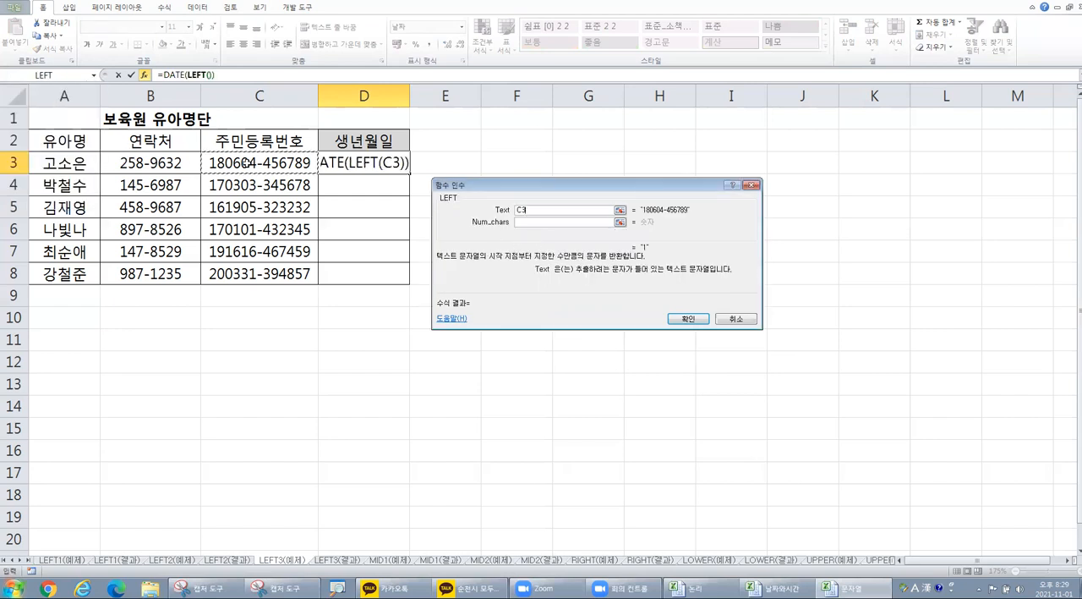
left_click(528, 223)
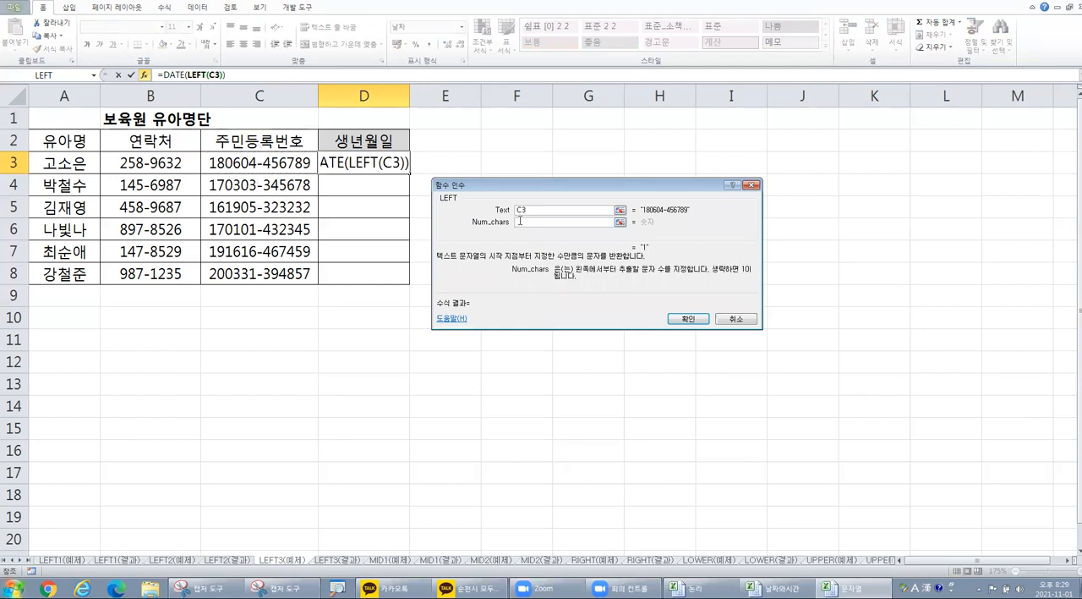
type("2")
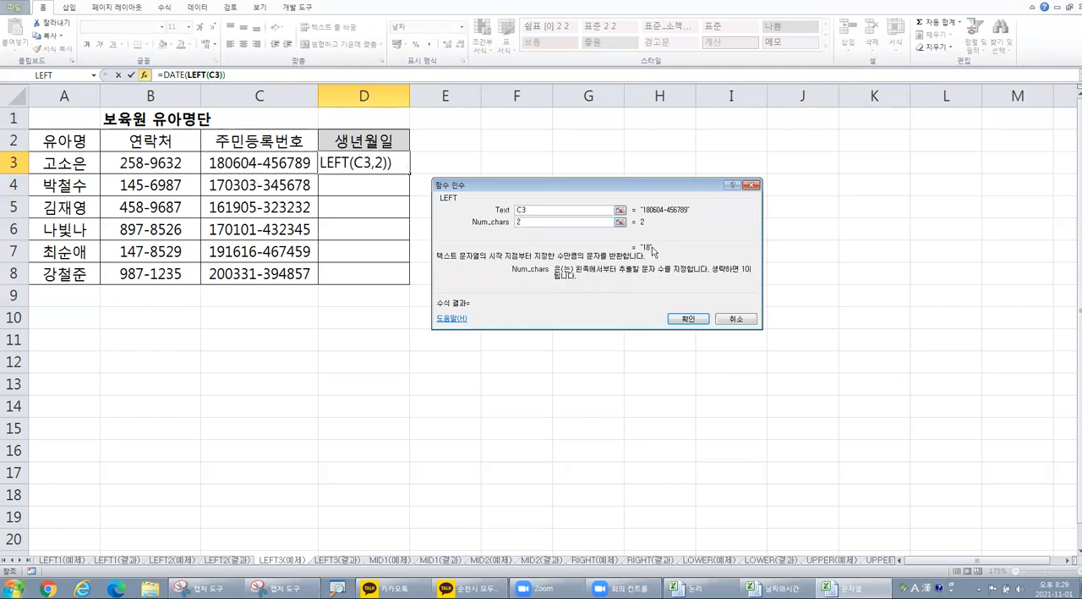
Step: Return to DATE's arguments in the D3 formula and nest MID in the Month argument
left_click(175, 74)
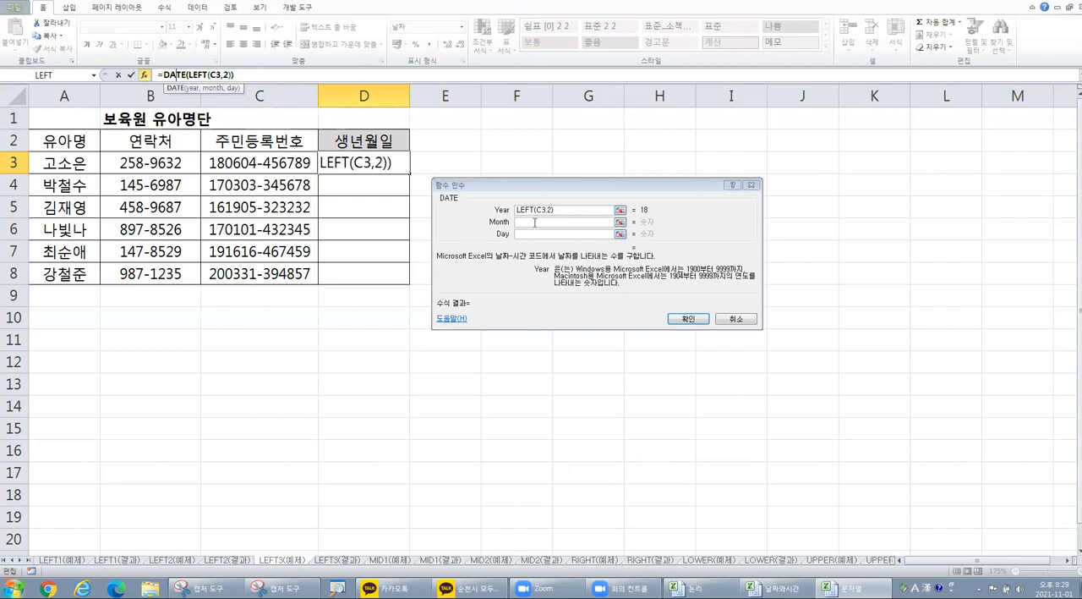
left_click(536, 223)
left_click(539, 224)
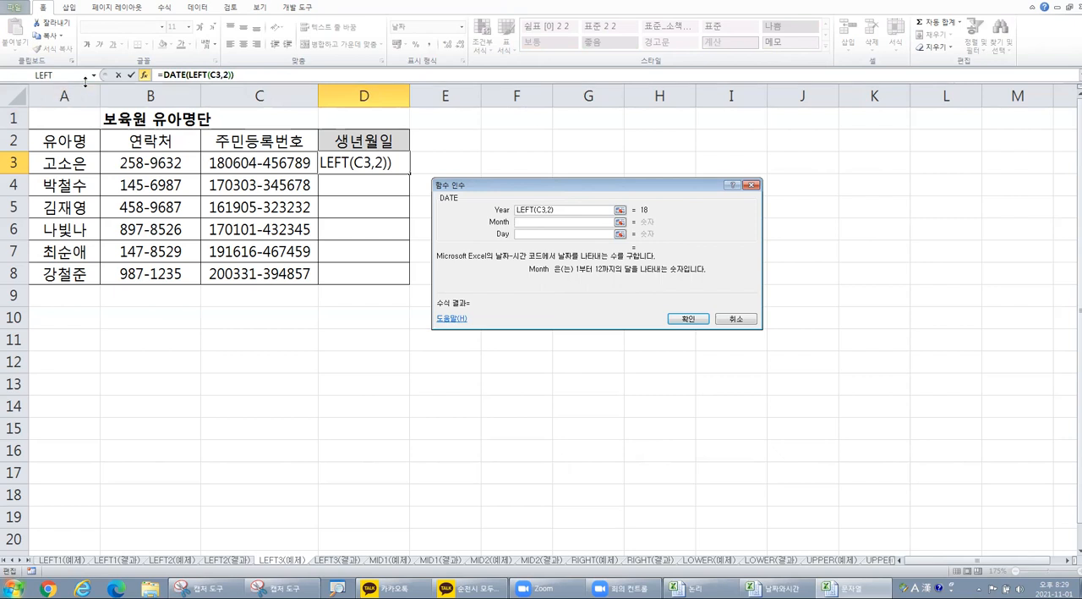
left_click(93, 76)
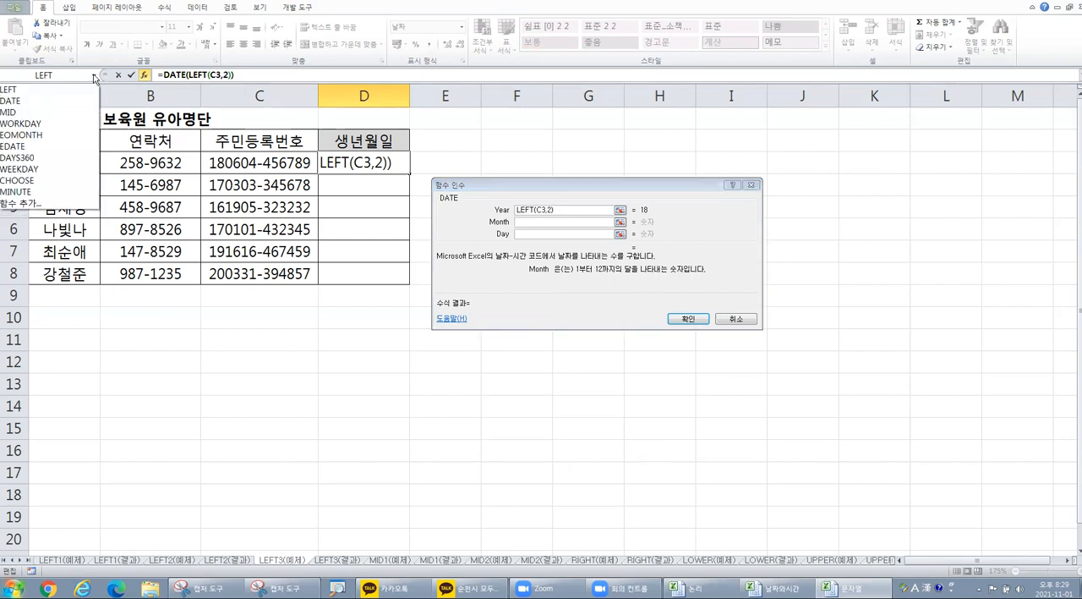
left_click(6, 113)
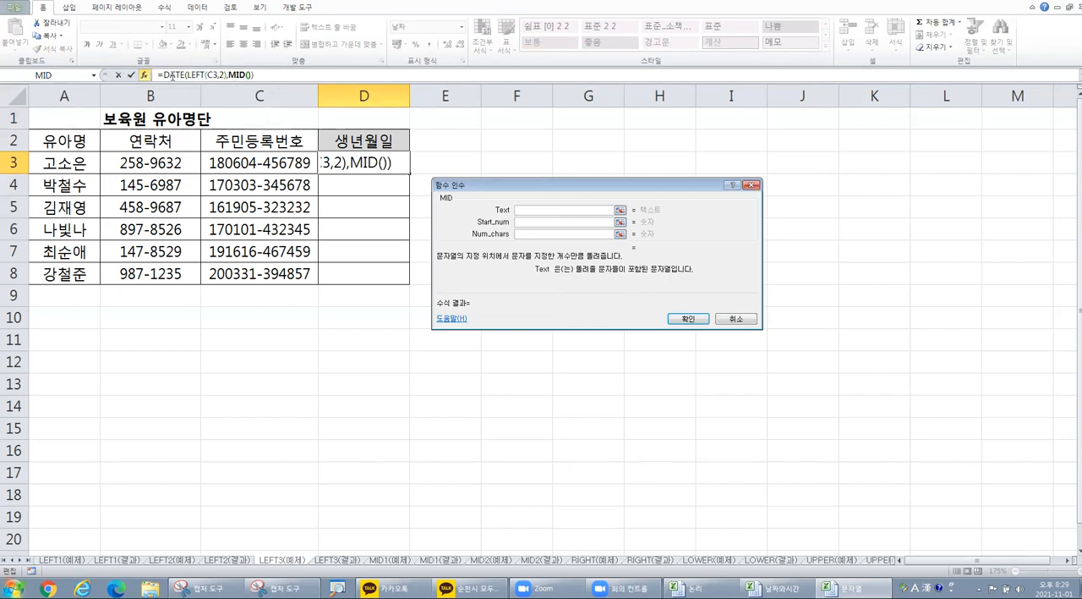
Step: Switch from the nested MID to DATE's arguments and back to MID's Text argument
key("ctrl")
left_click_drag(183, 75, 164, 75)
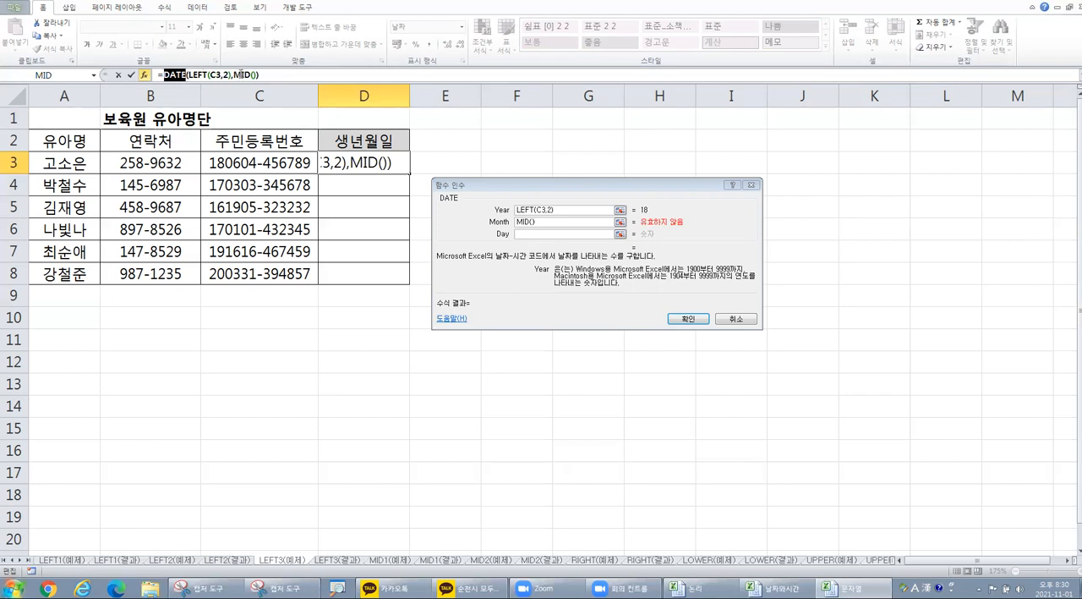
left_click(241, 75)
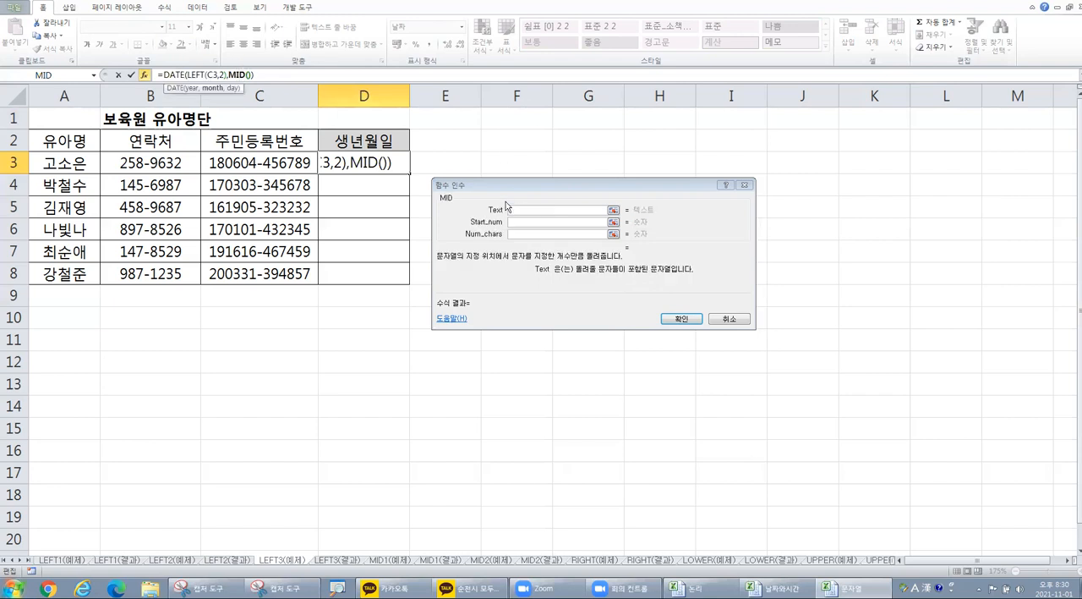
left_click(538, 208)
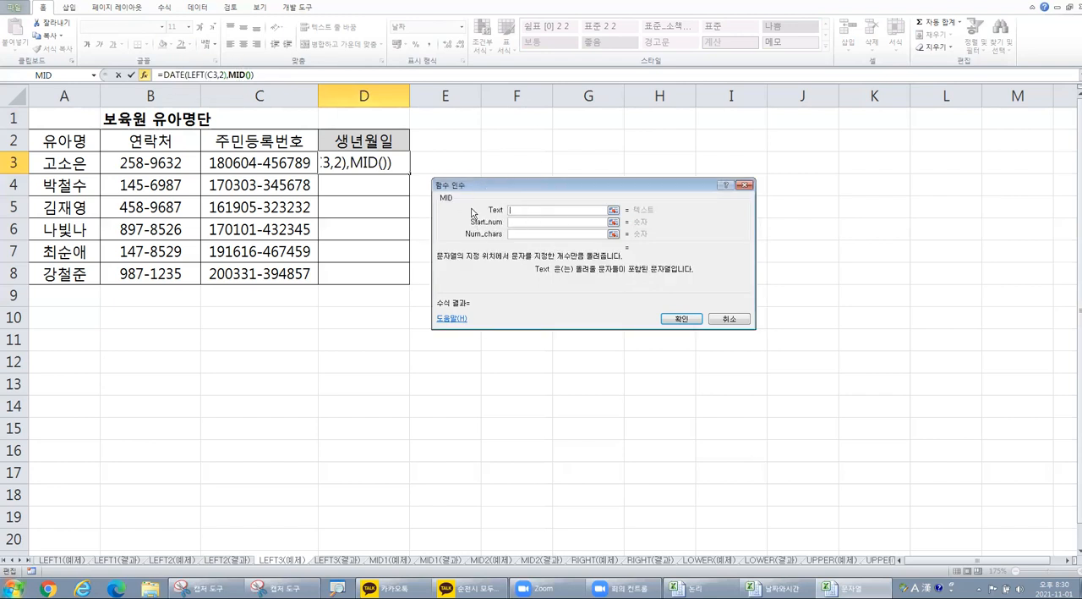
Step: Set the Month's MID arguments to Text C3, Start_num 3 and Num_chars 2
left_click(276, 165)
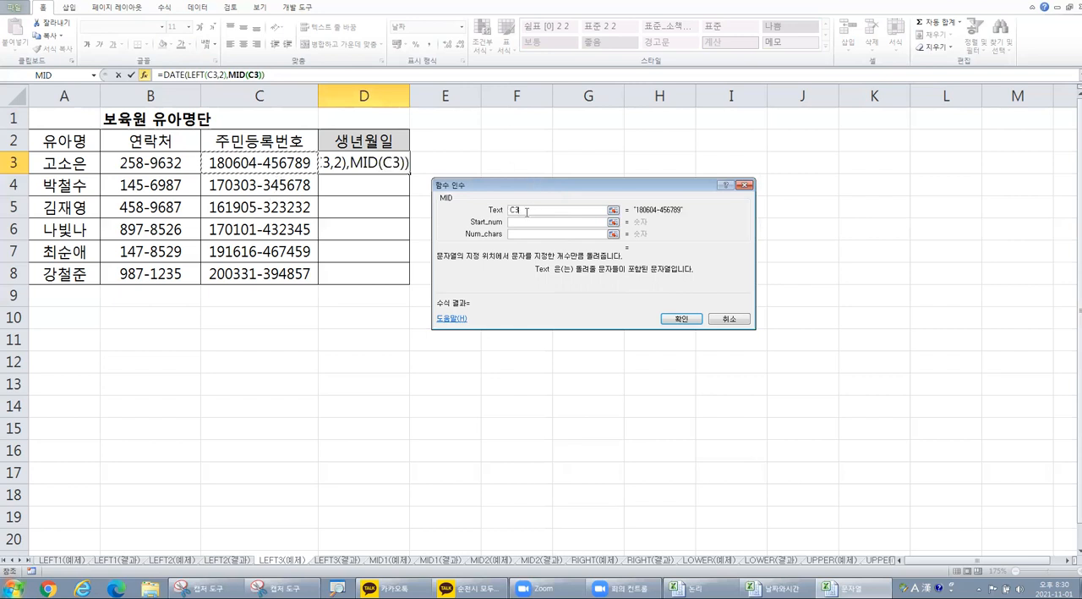
key("Tab")
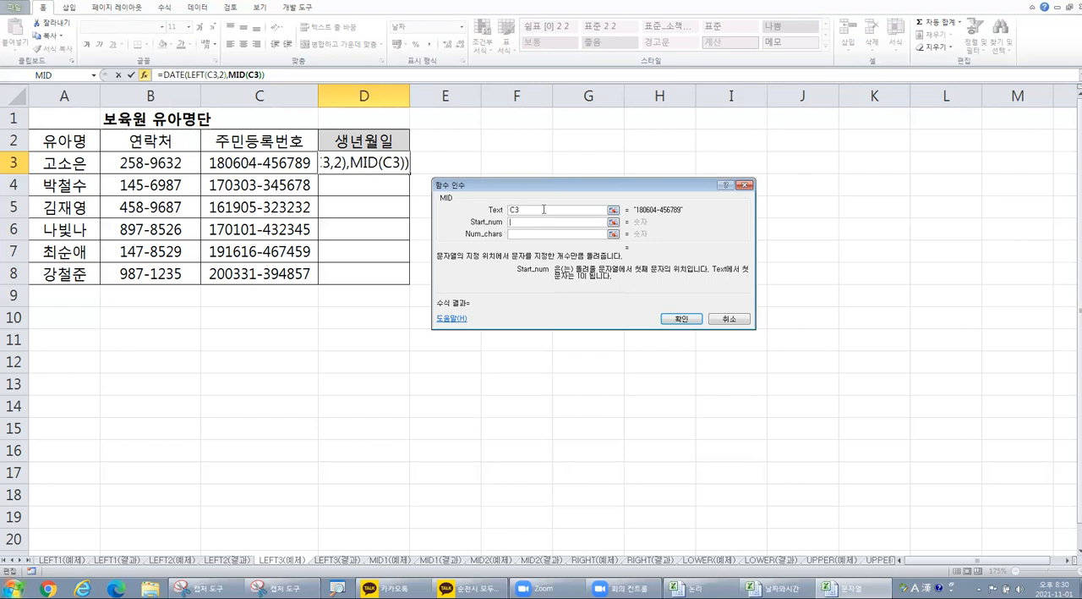
type("3,2")
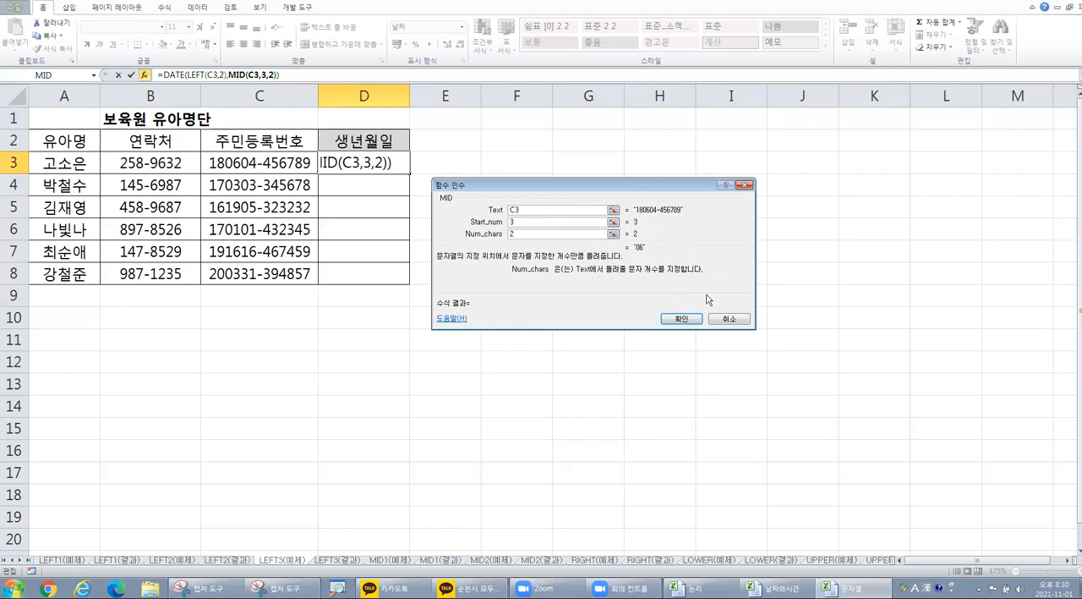
Step: Return to DATE's arguments in the D3 formula and nest MID in the Day argument
left_click(172, 75)
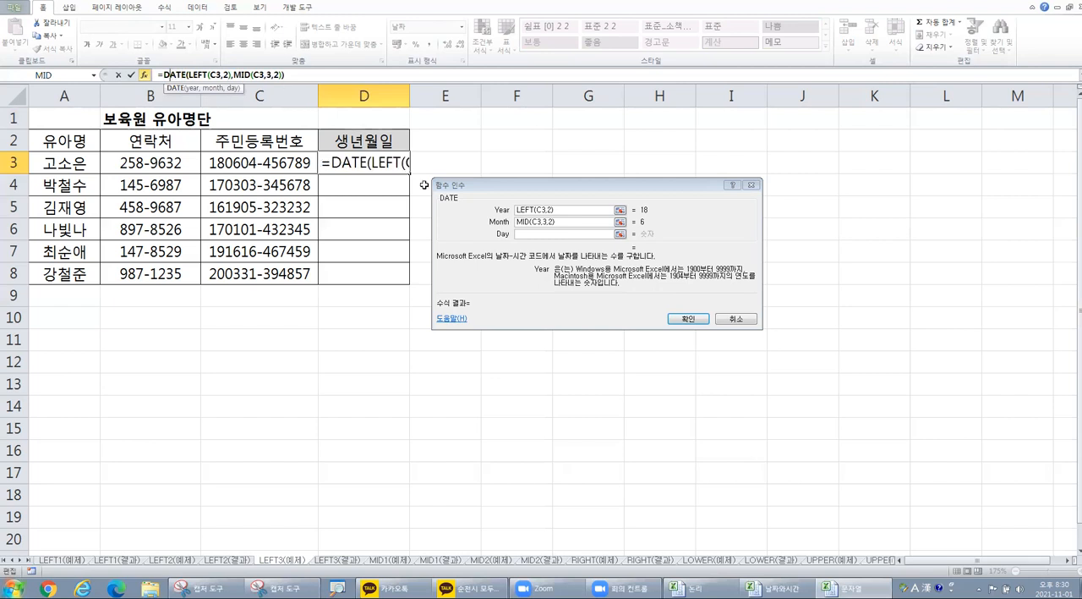
left_click(548, 235)
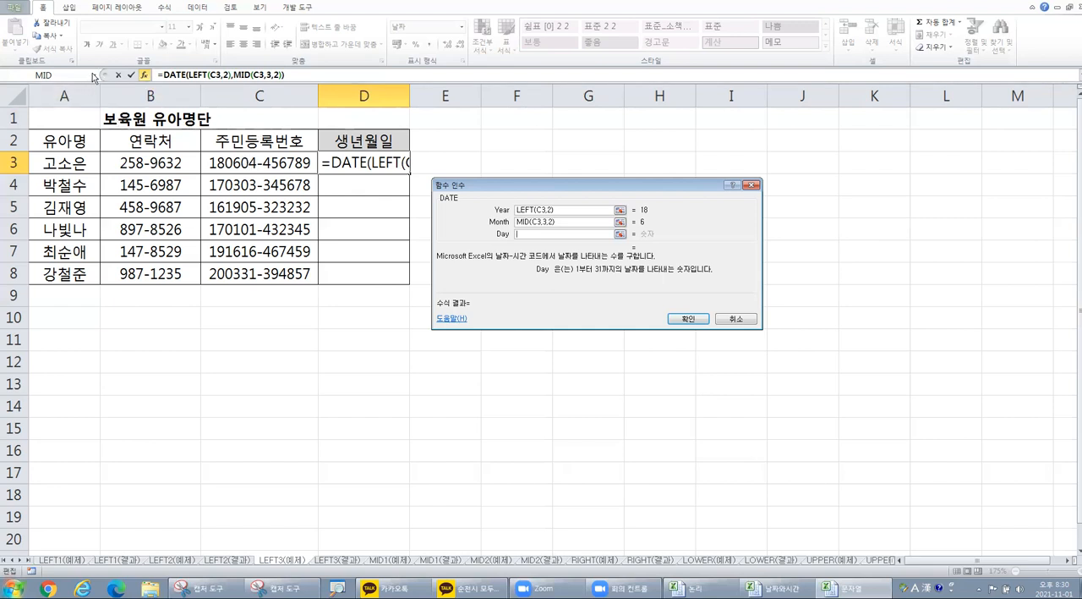
left_click(93, 75)
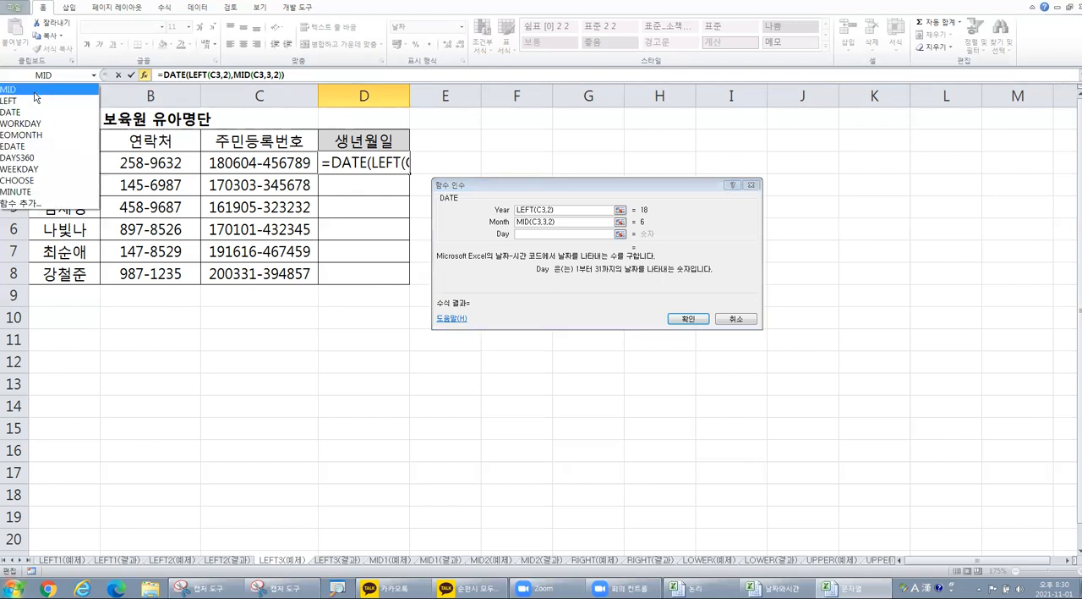
left_click(35, 90)
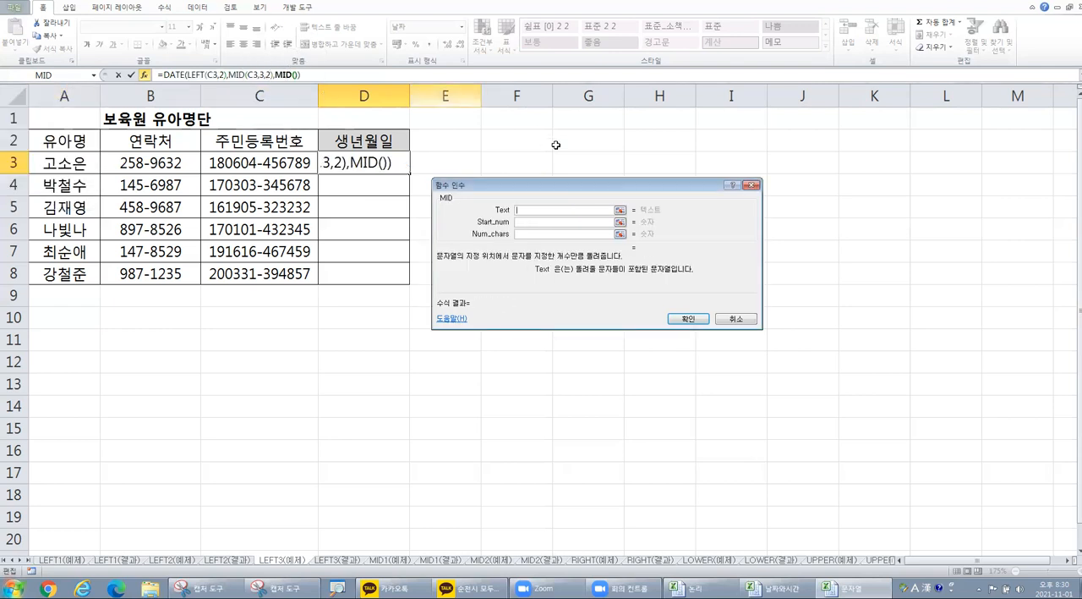
Step: Set the Day's MID arguments to Text C3, Start_num 5 and Num_chars 2, and confirm the formula
left_click(268, 159)
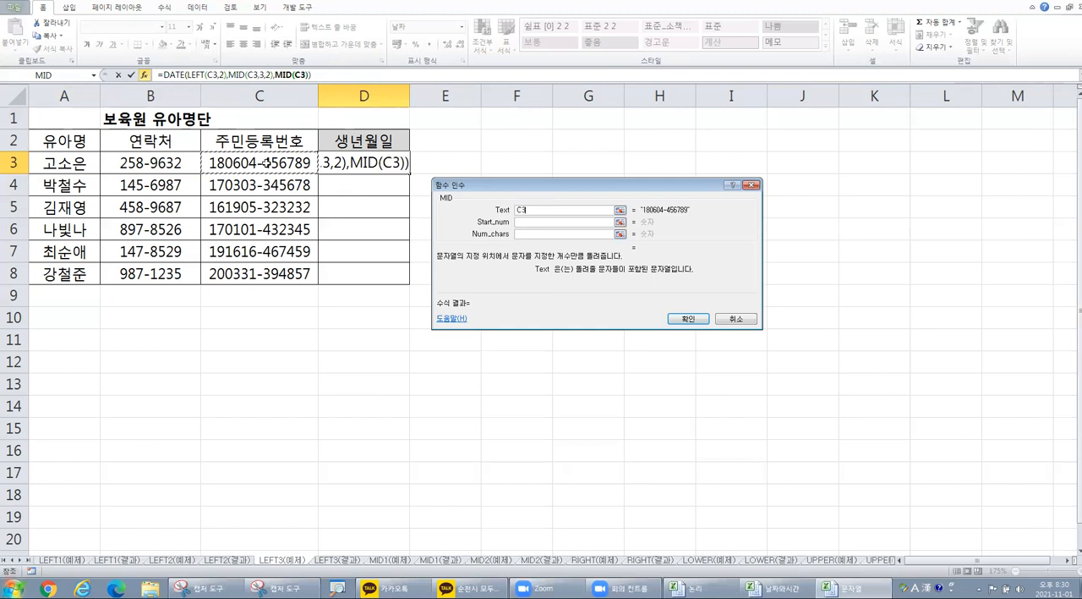
left_click(545, 221)
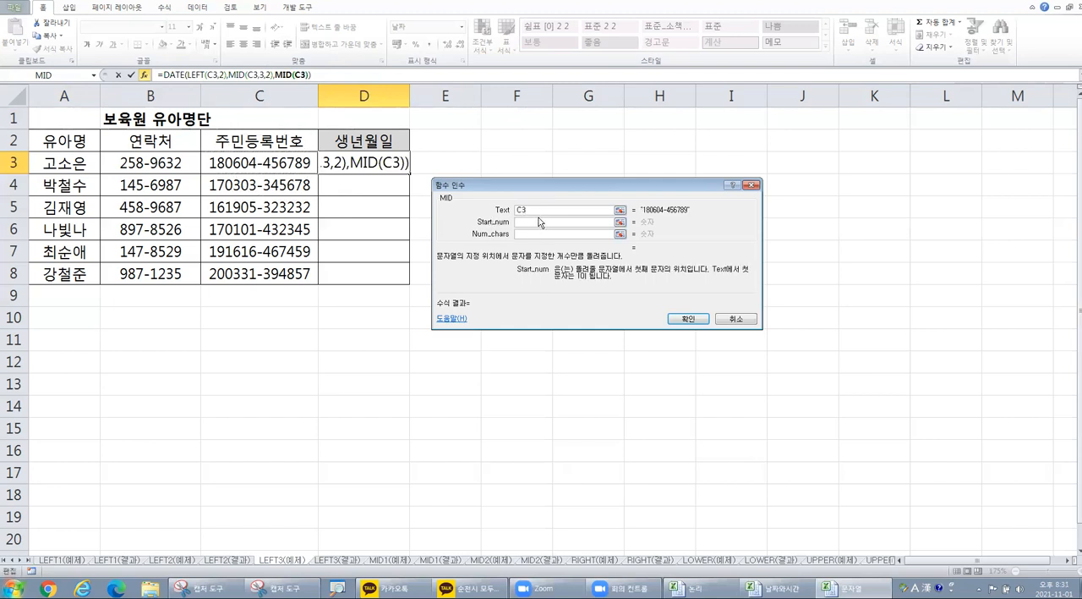
type("5")
left_click(558, 233)
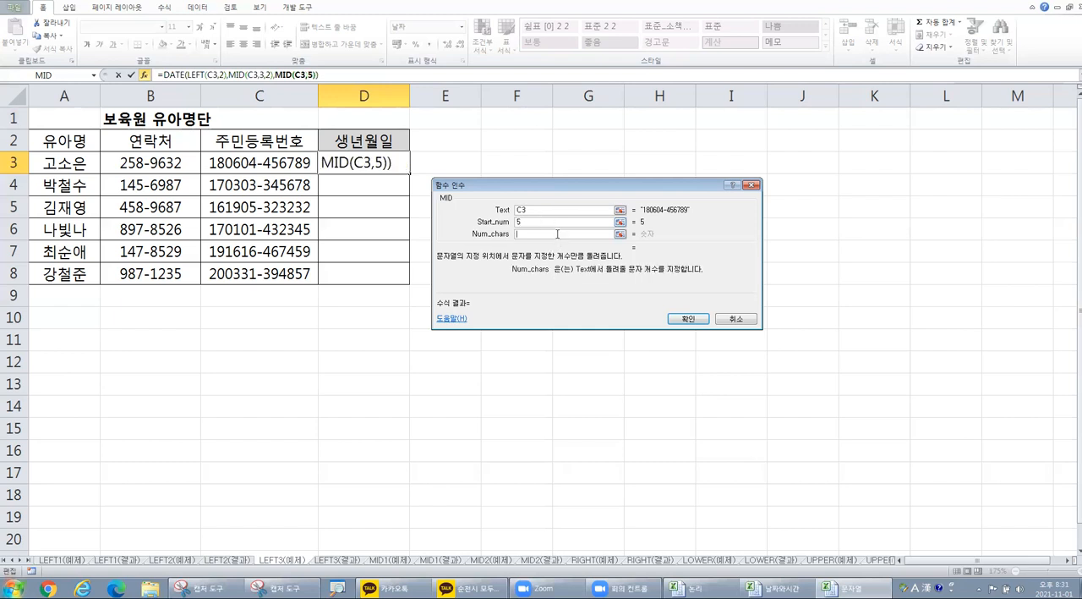
type("2")
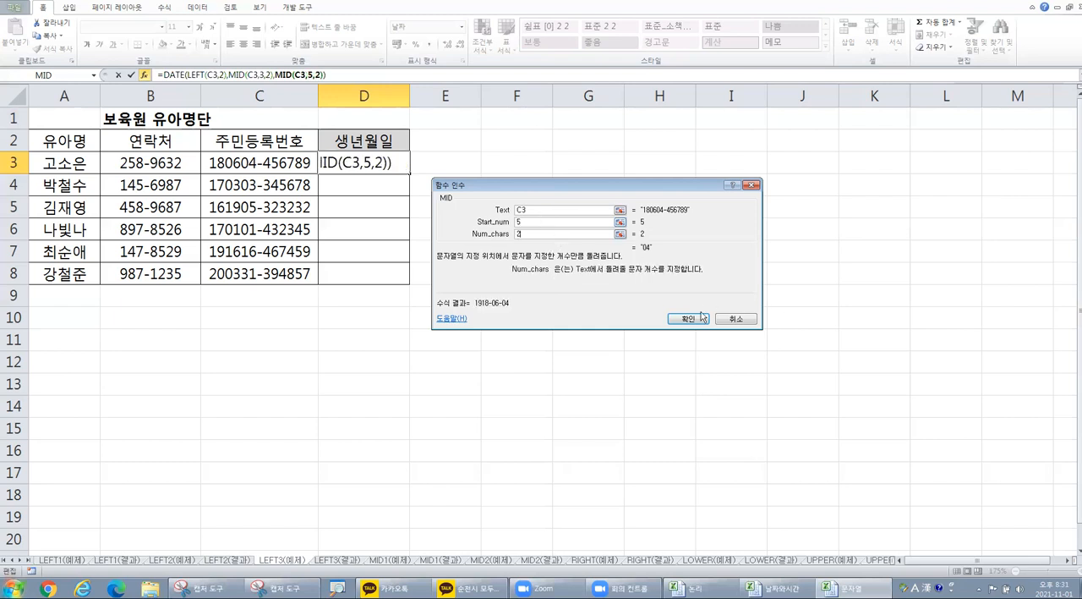
left_click(689, 319)
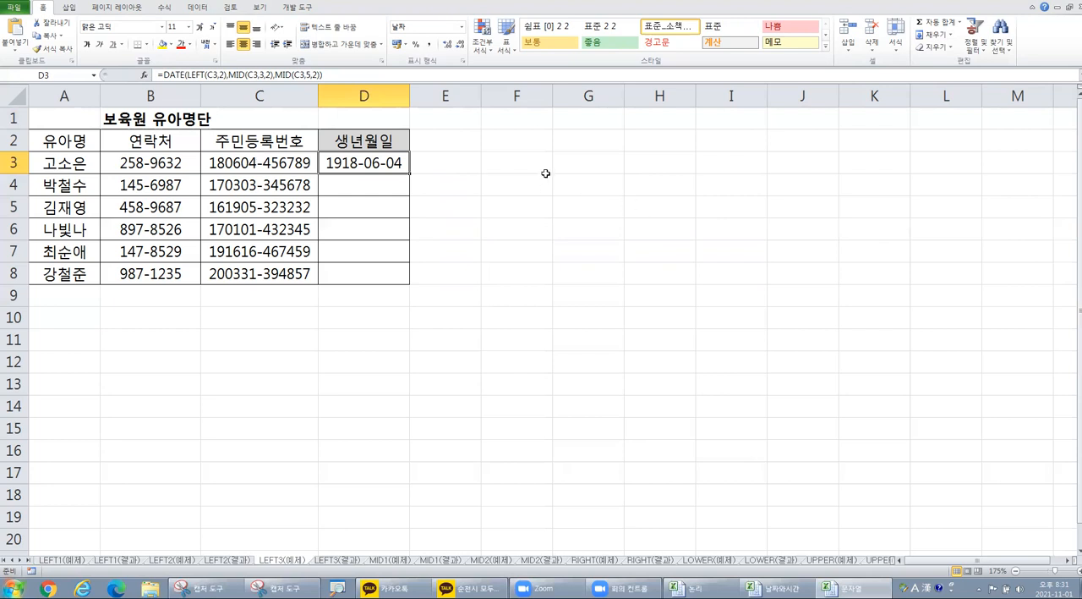
Step: Reopen DATE's arguments for the D3 formula and prefix LEFT in the Year argument with 2000+
left_click(177, 74)
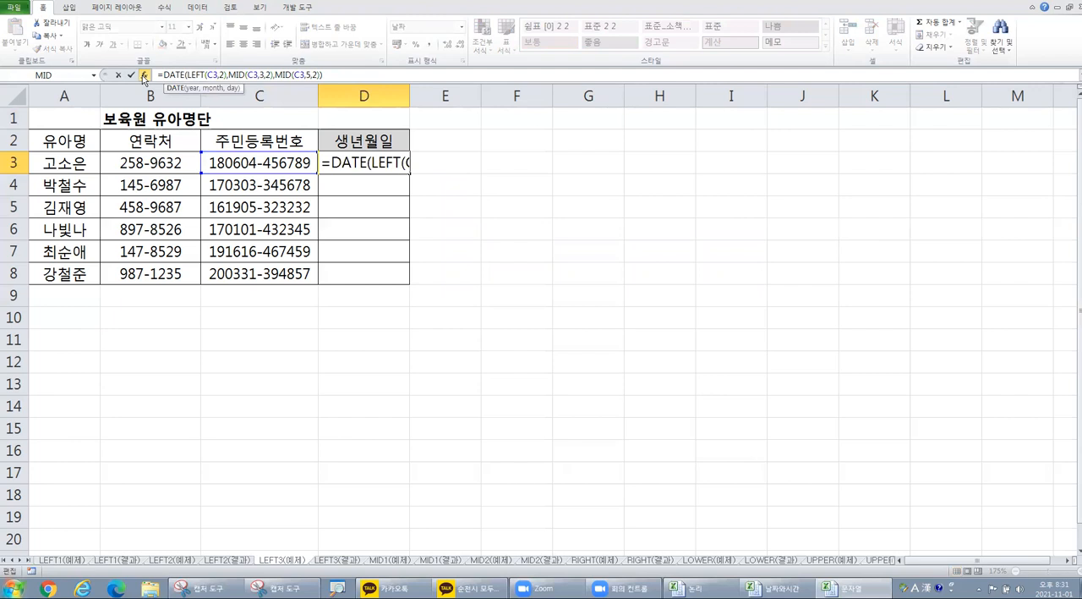
left_click(173, 78)
left_click(145, 74)
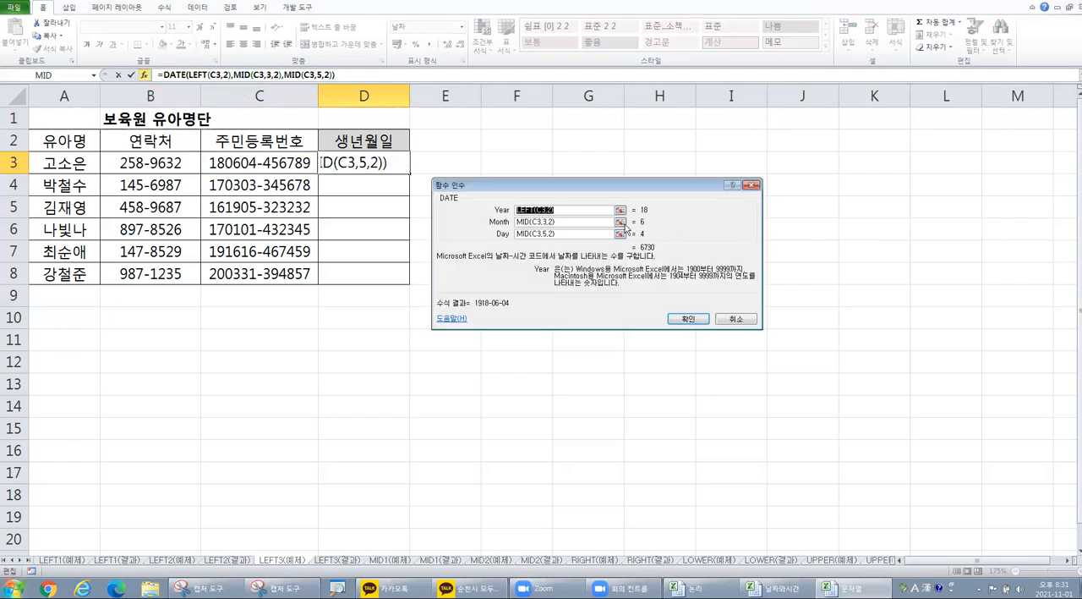
left_click(532, 202)
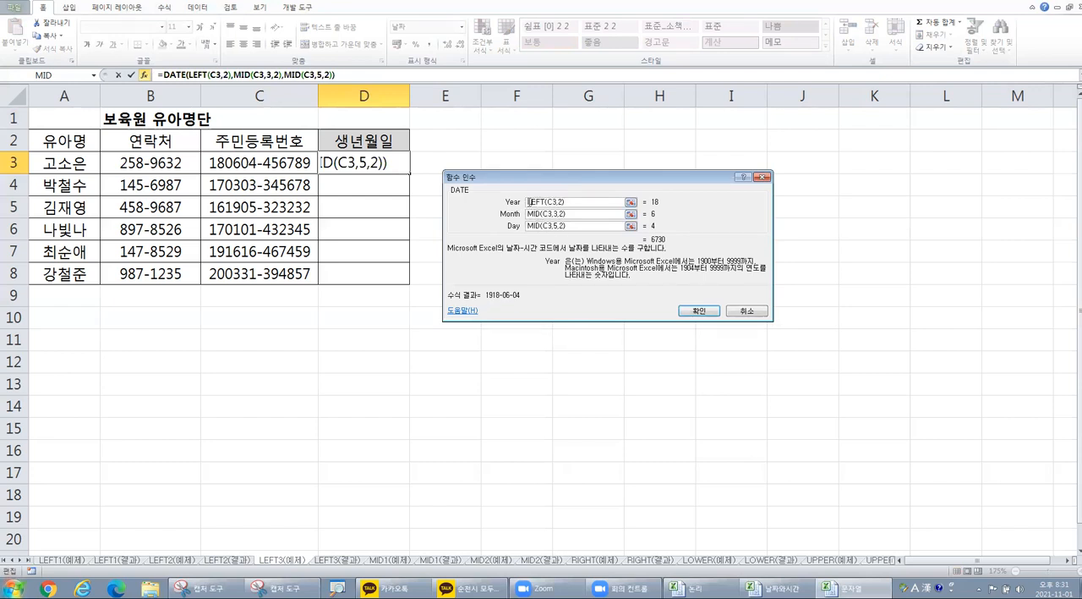
key("ctrl")
key("ctrl")
type("2000")
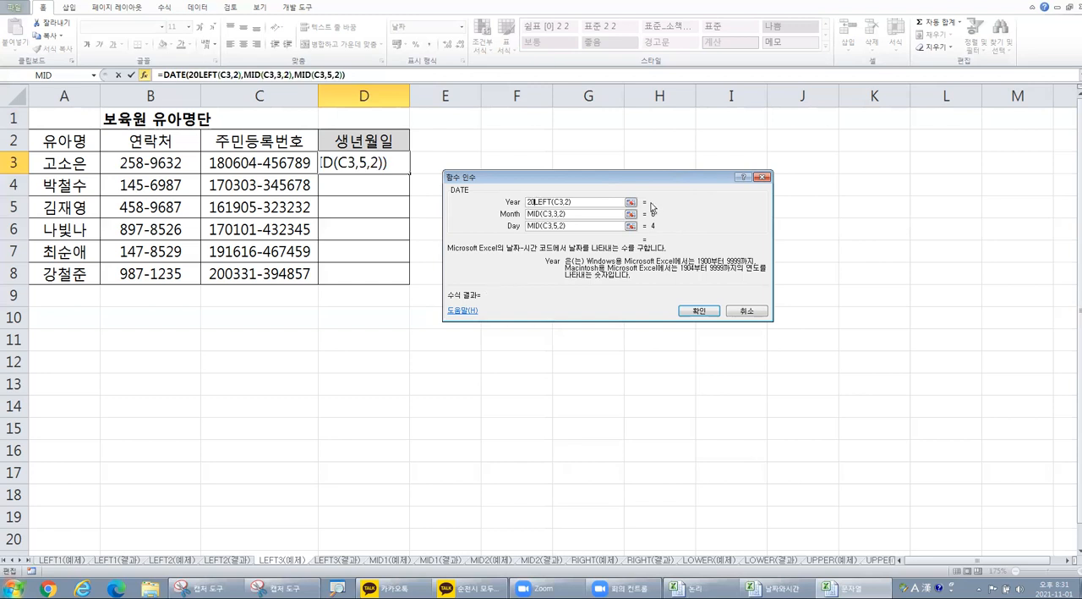
type("+")
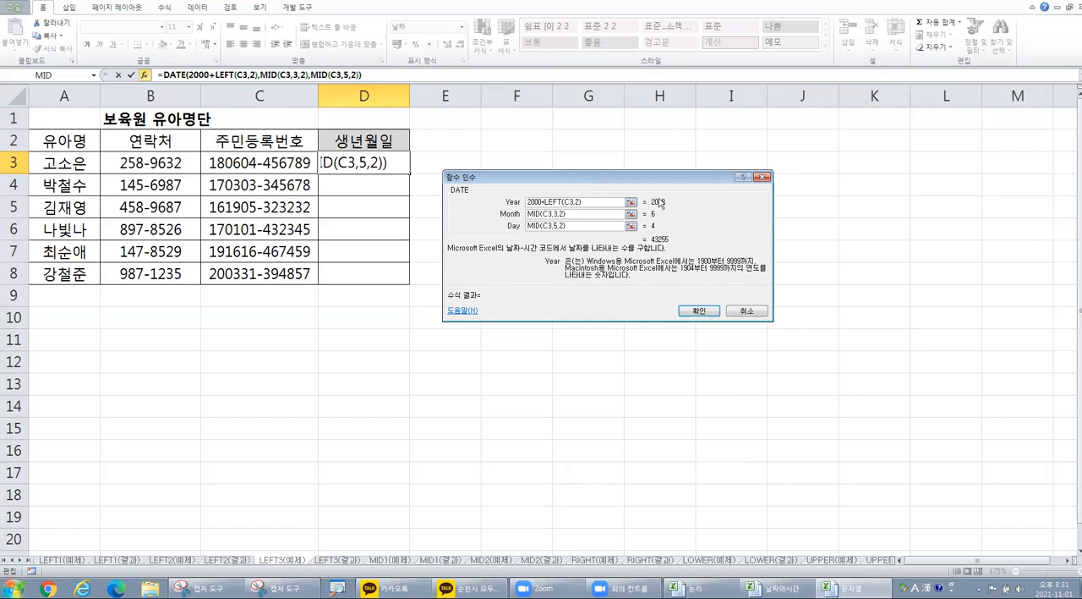
Step: Change the Year argument to 20&LEFT(C3,2), confirm it and fill the D3 formula down to D8
key("BackSpace")
key("BackSpace")
key("BackSpace")
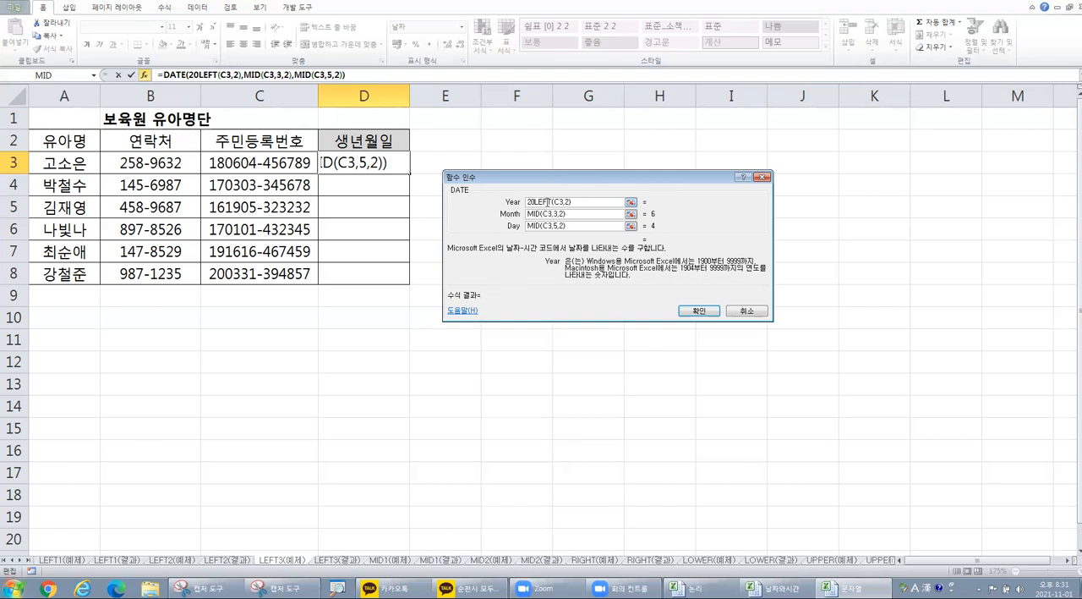
type("&")
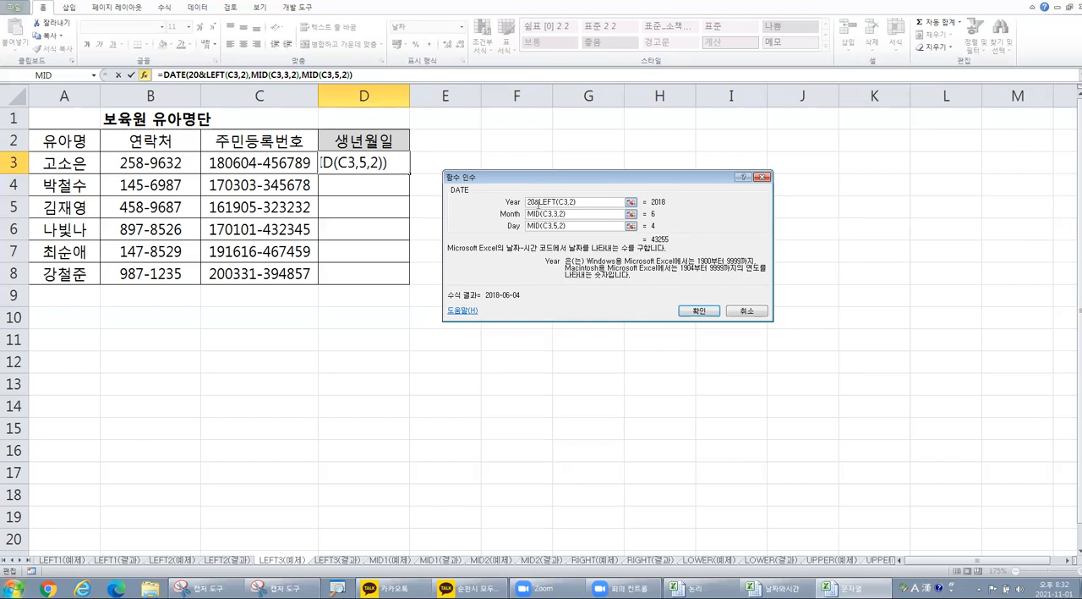
left_click_drag(535, 202, 522, 205)
left_click(563, 202)
left_click(698, 311)
left_click_drag(408, 173, 413, 281)
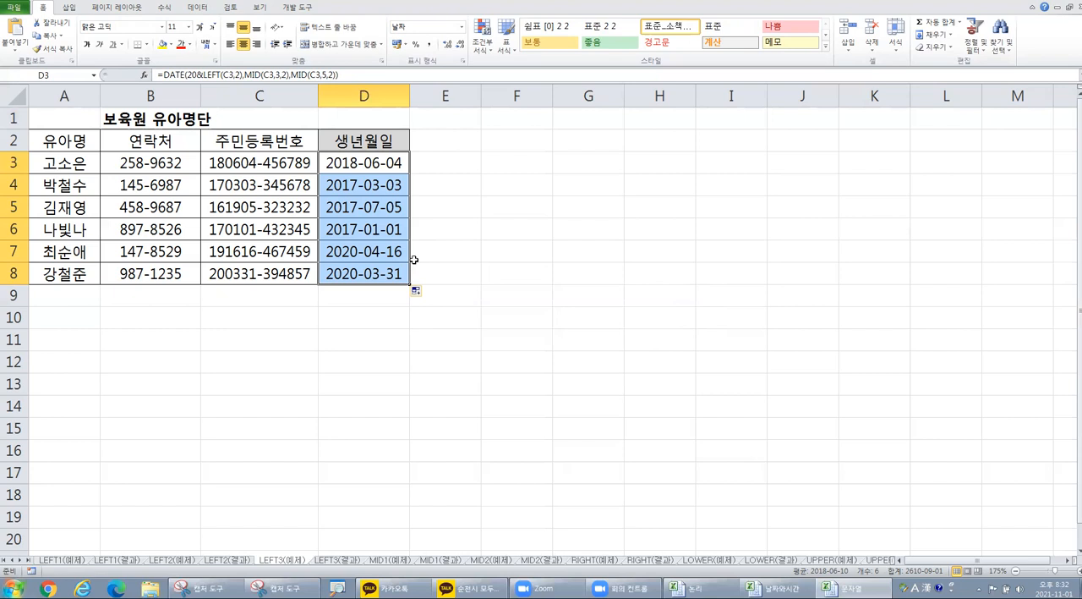
Step: Enter a sample registration number in E3 with its last five digits masked by asterisks
left_click(456, 143)
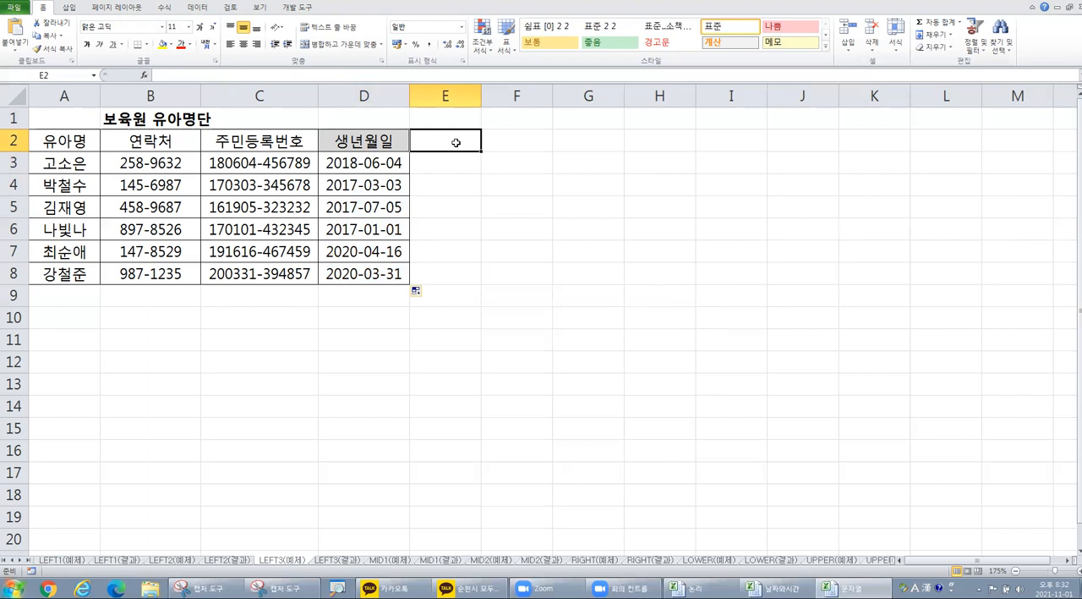
key("Return")
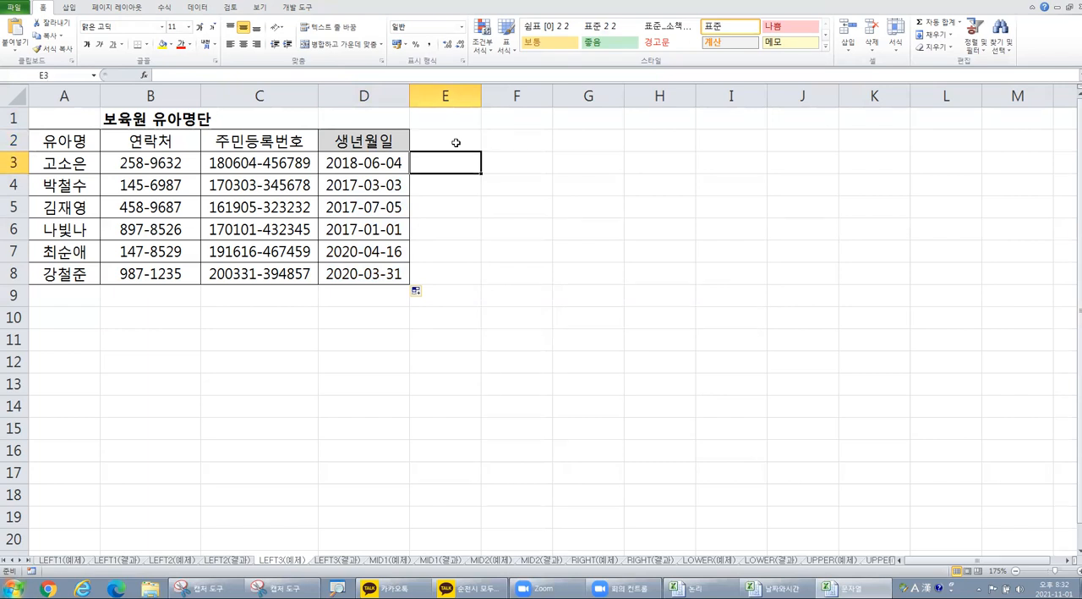
type("180")
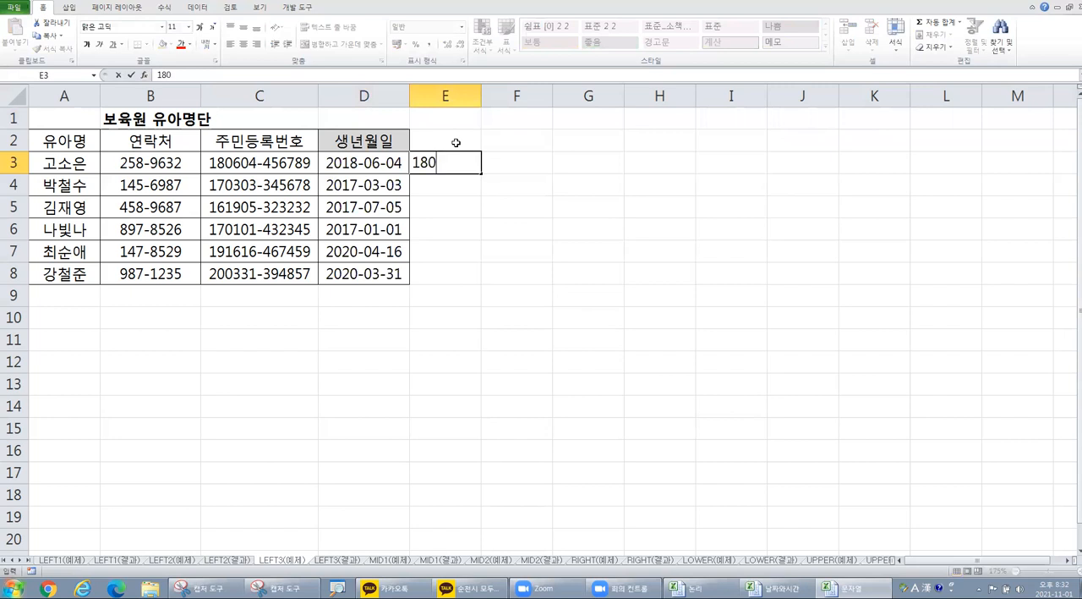
type("604-3*****")
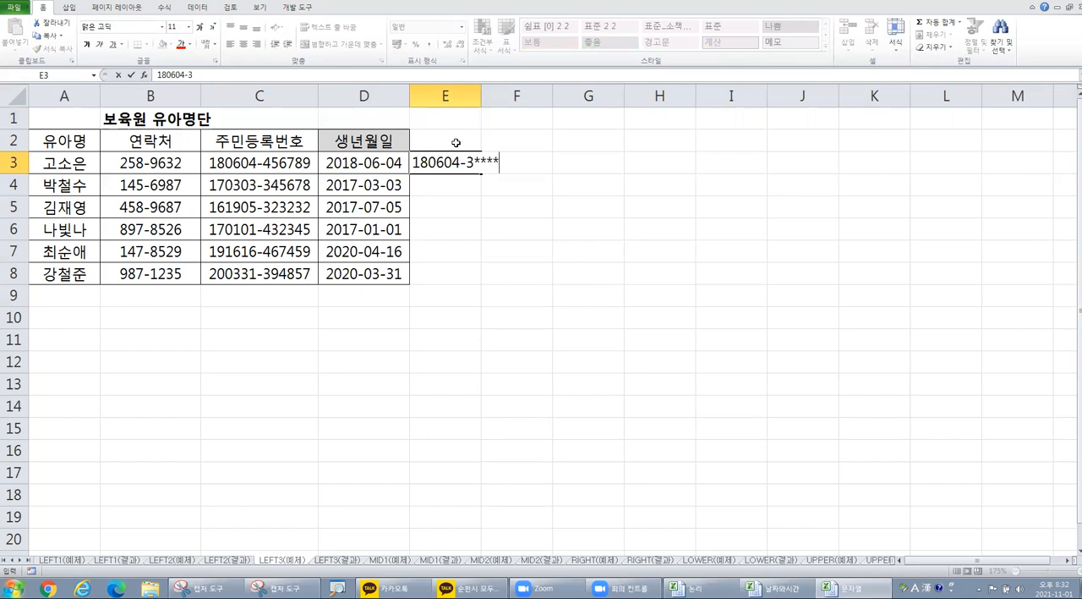
key("Return")
Step: Move the masked registration number from E3 to F1 and highlight the last five digits of the number in C3
left_click(449, 159)
left_click_drag(449, 158, 521, 127)
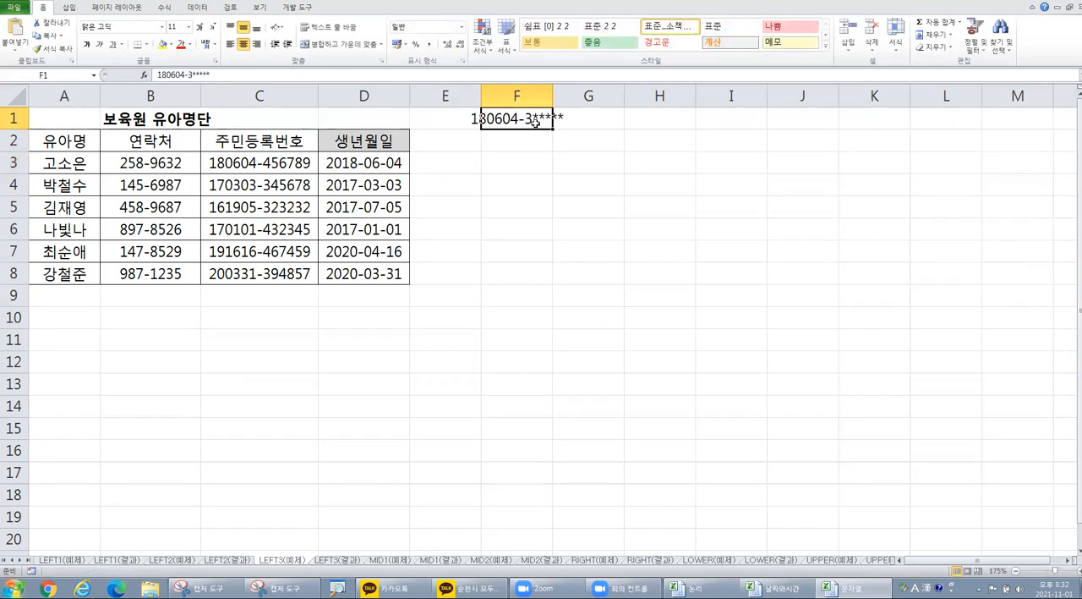
left_click(505, 139)
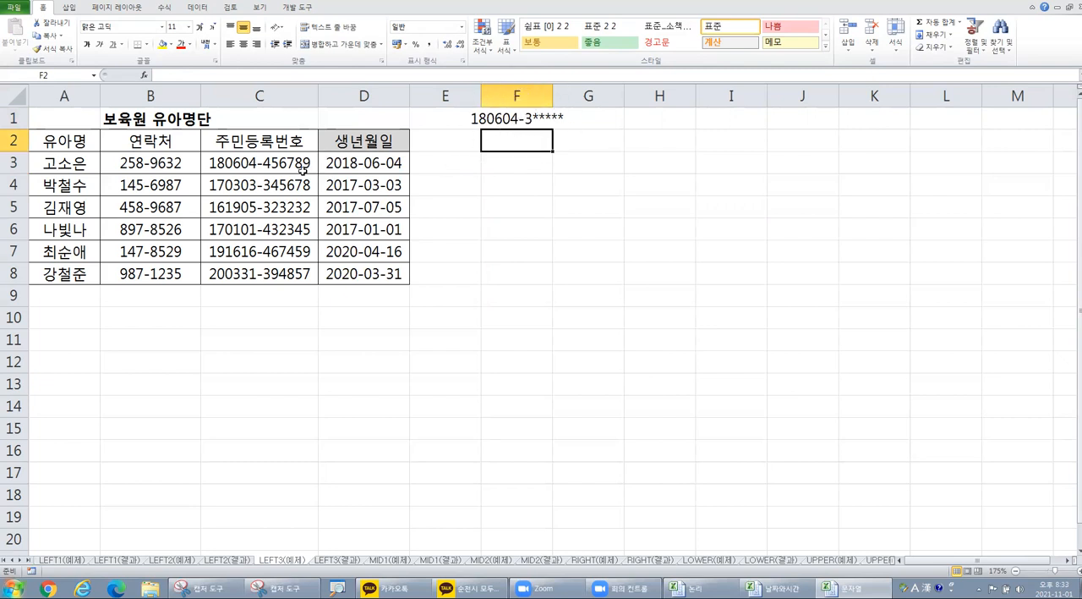
double_click(252, 162)
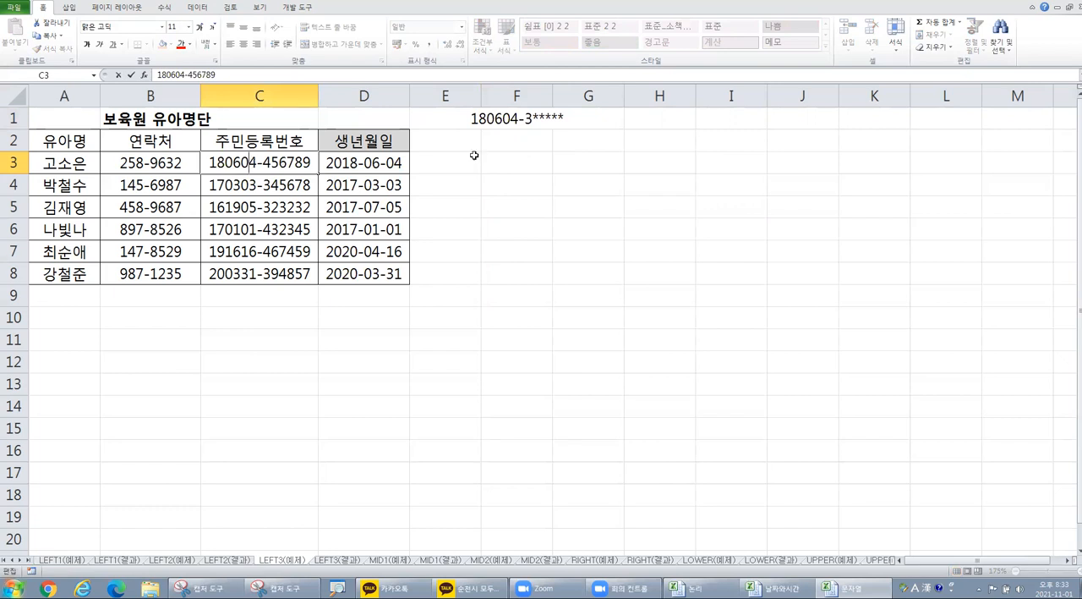
left_click_drag(269, 160, 315, 161)
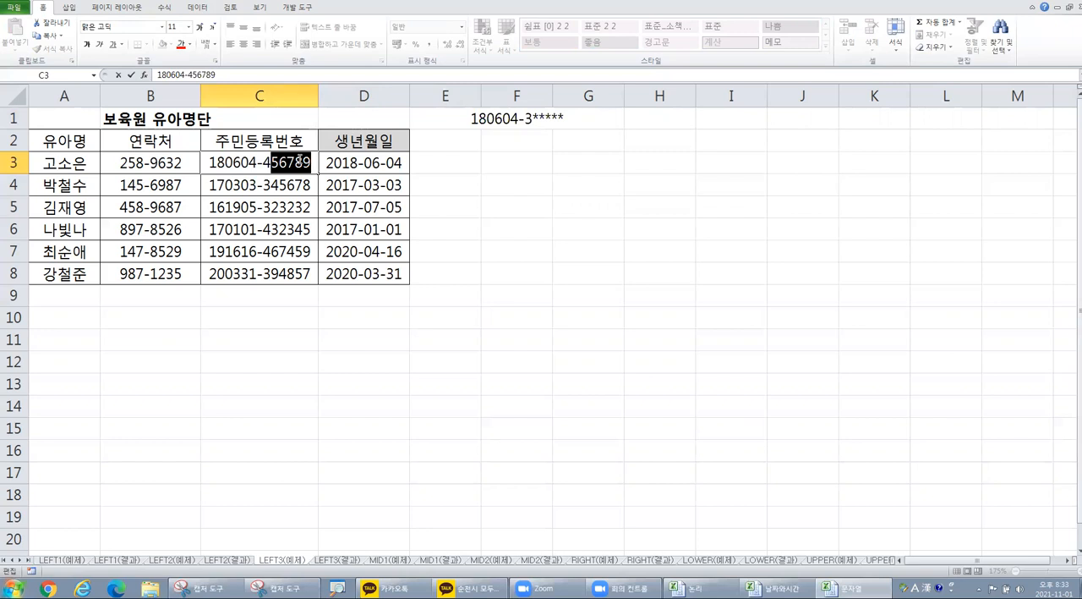
Step: Enter the note "replace함수 : 치환하는 함수" in H1
left_click(648, 129)
key("Hangul")
type("ㄱㄷ")
key("BackSpace")
key("BackSpace")
key("Hangul")
type("re")
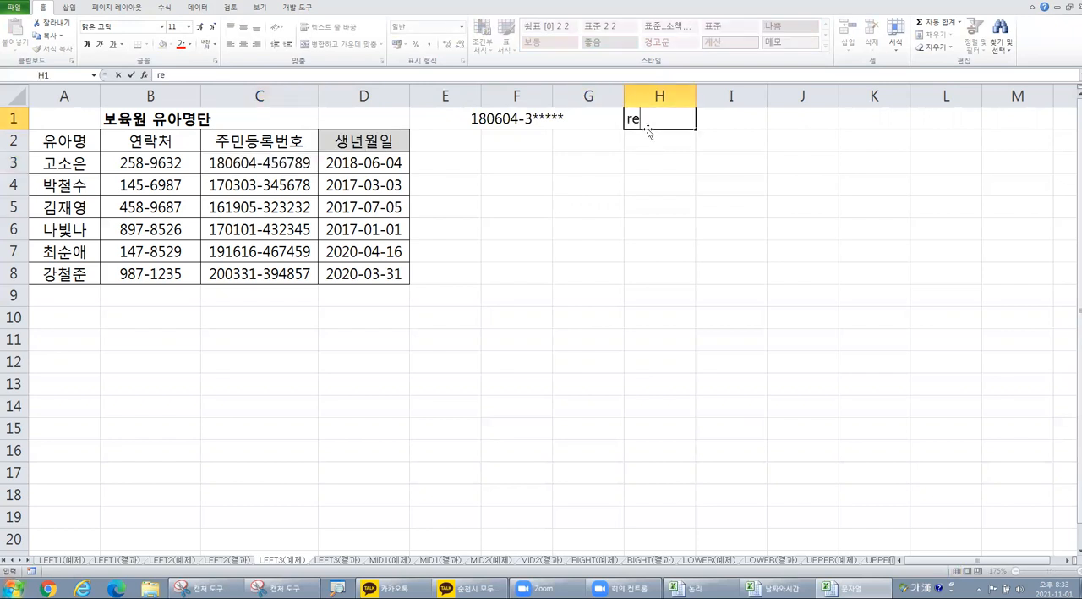
type("place")
key("Hangul")
type("함수 : ㅊ")
type(";")
type("ㅣ환하는 ㅎ")
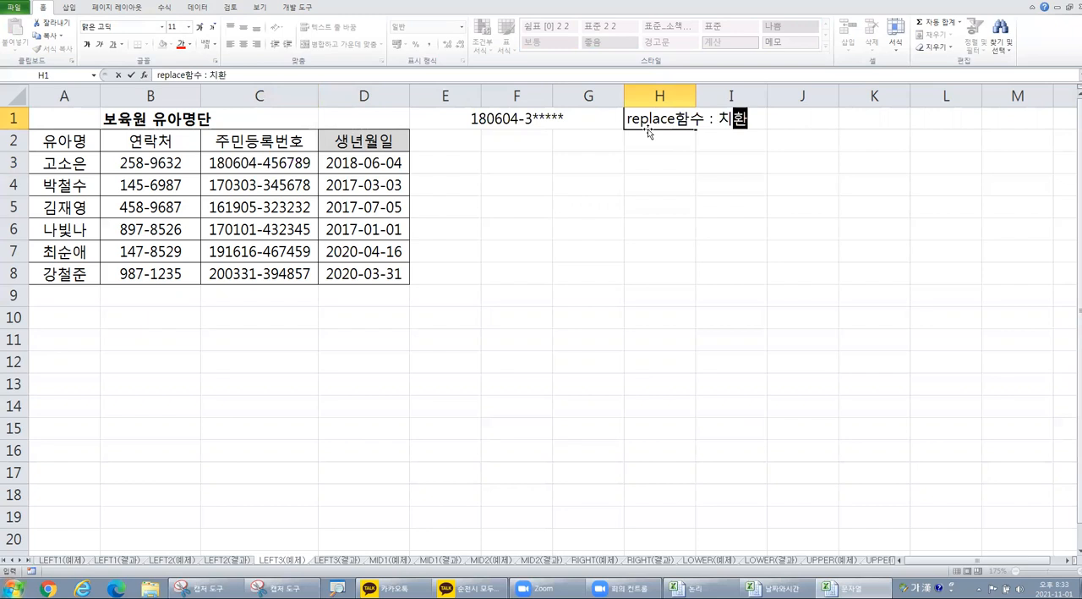
type("ㅏㅁ수")
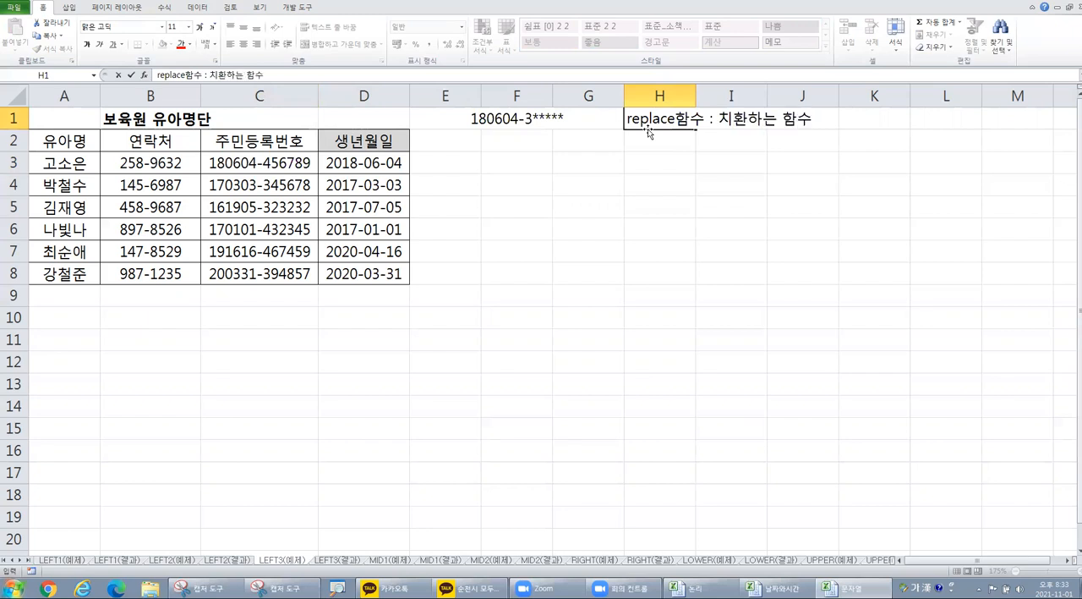
key("Return")
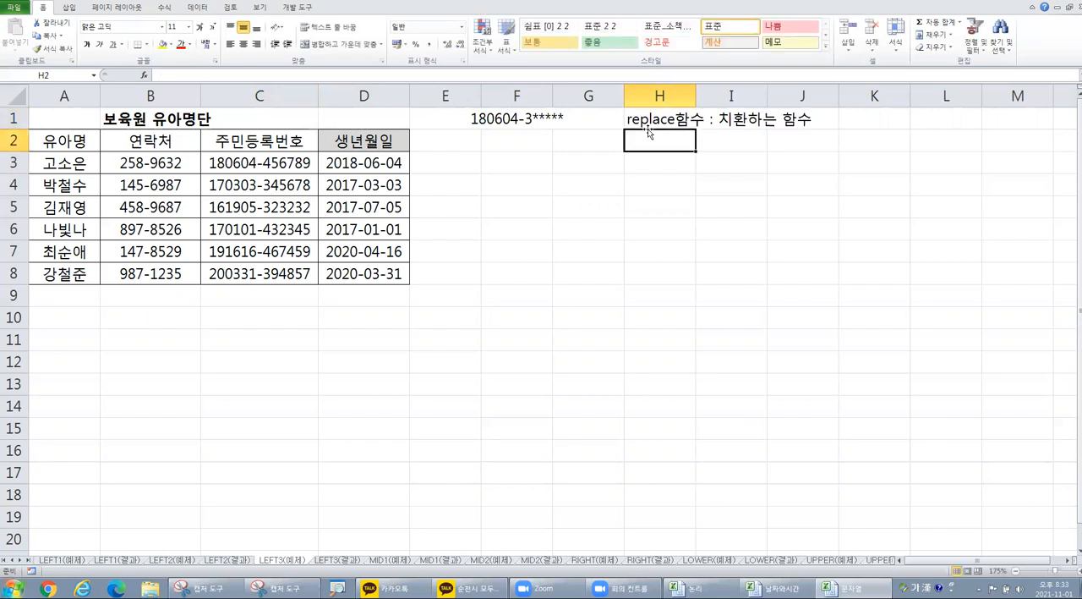
Step: Insert the REPLACE function in E3 from the list of all functions and open its arguments
left_click(449, 169)
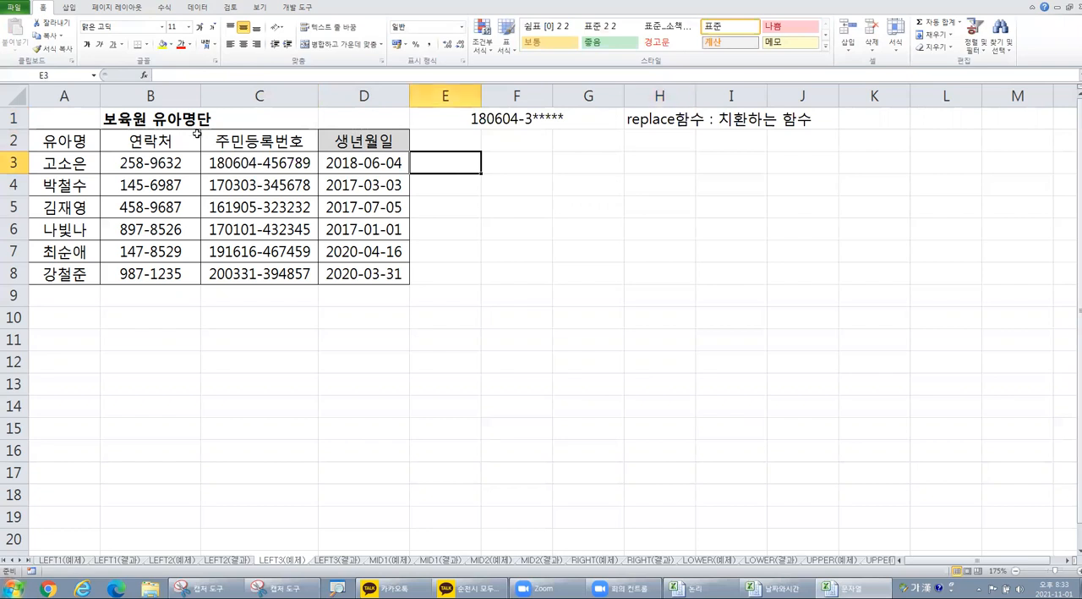
left_click(144, 77)
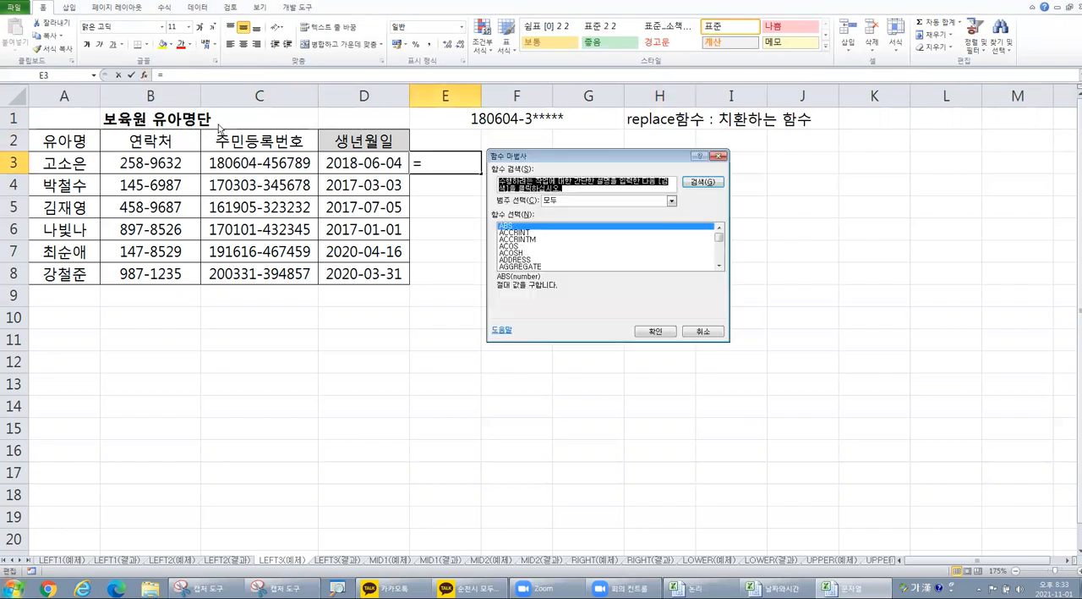
left_click(533, 255)
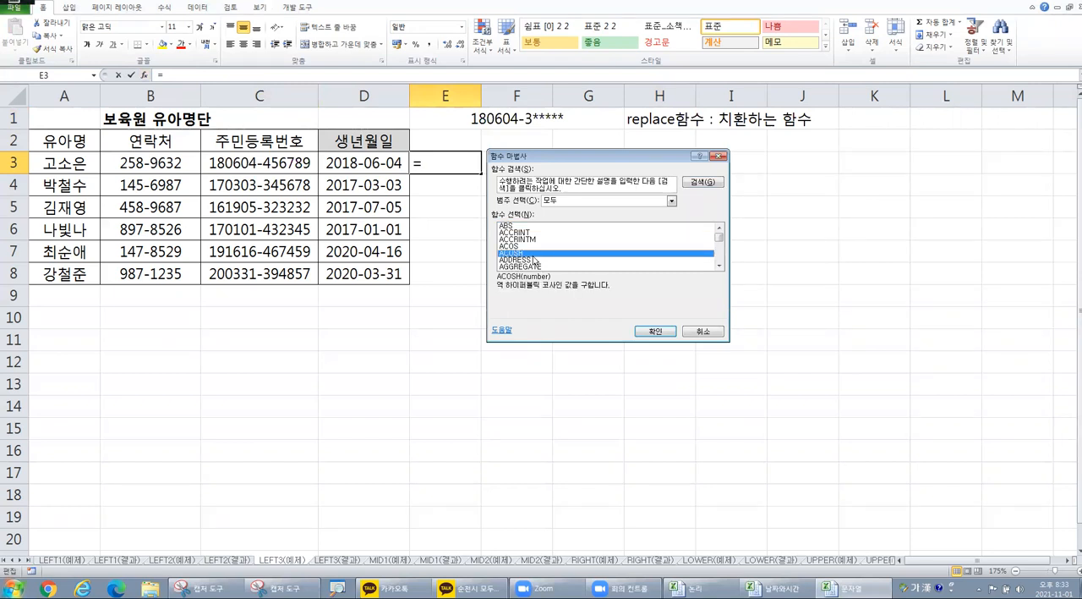
key("r")
scroll(536, 256, "down", 3)
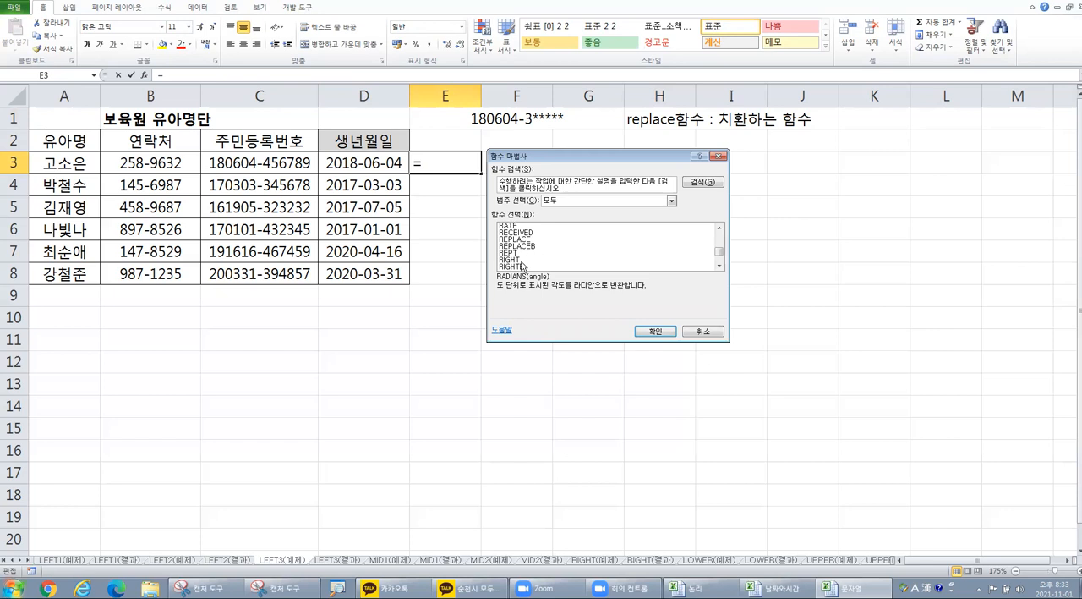
left_click(529, 240)
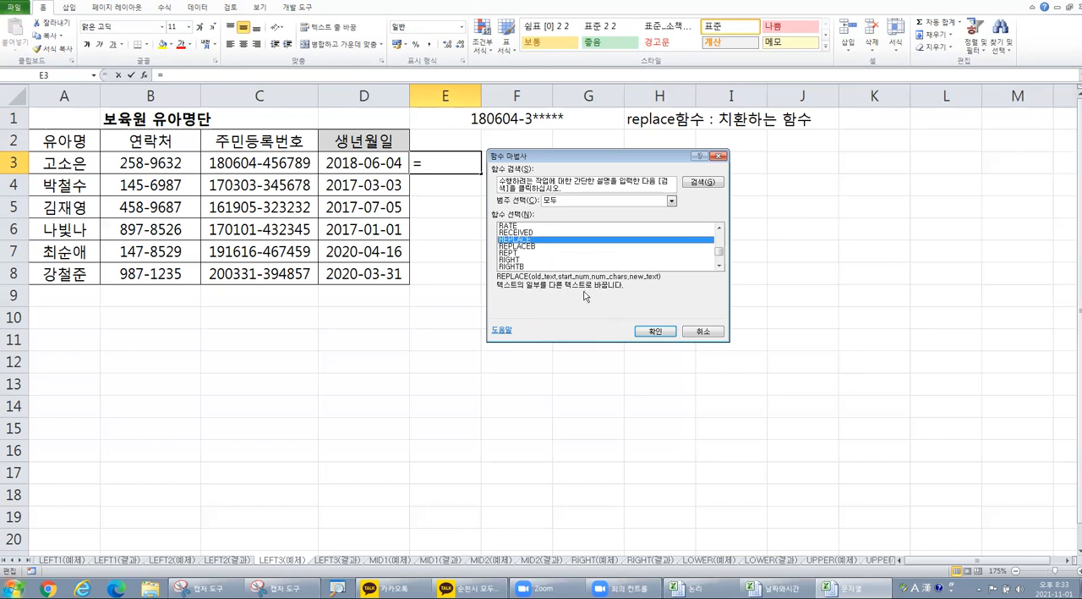
left_click(656, 332)
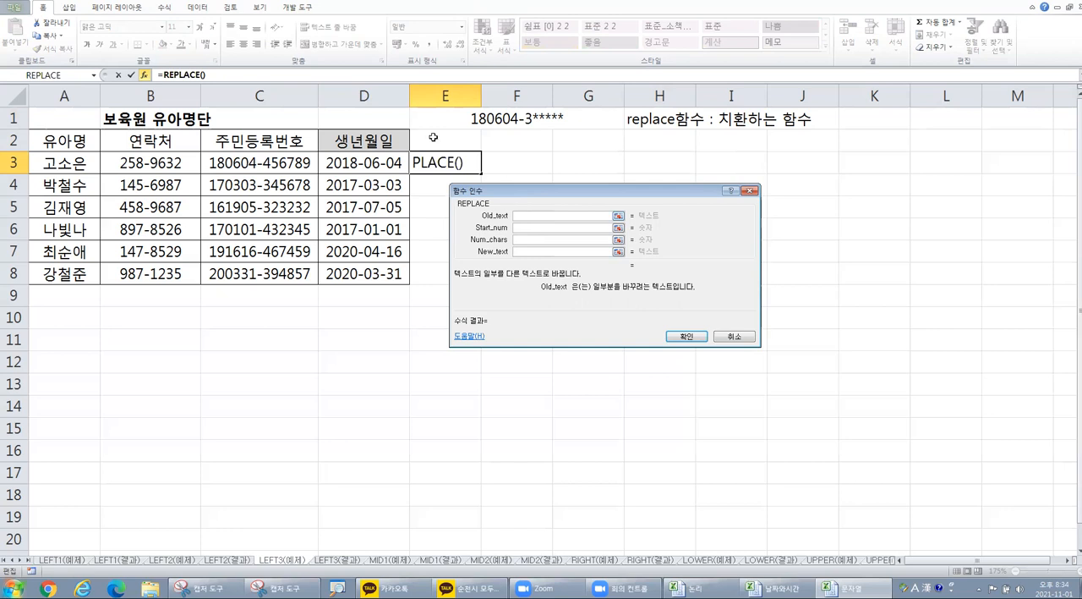
Step: Complete the REPLACE arguments with old text C3, start position 9, 5 characters and new text "*****"
left_click(279, 162)
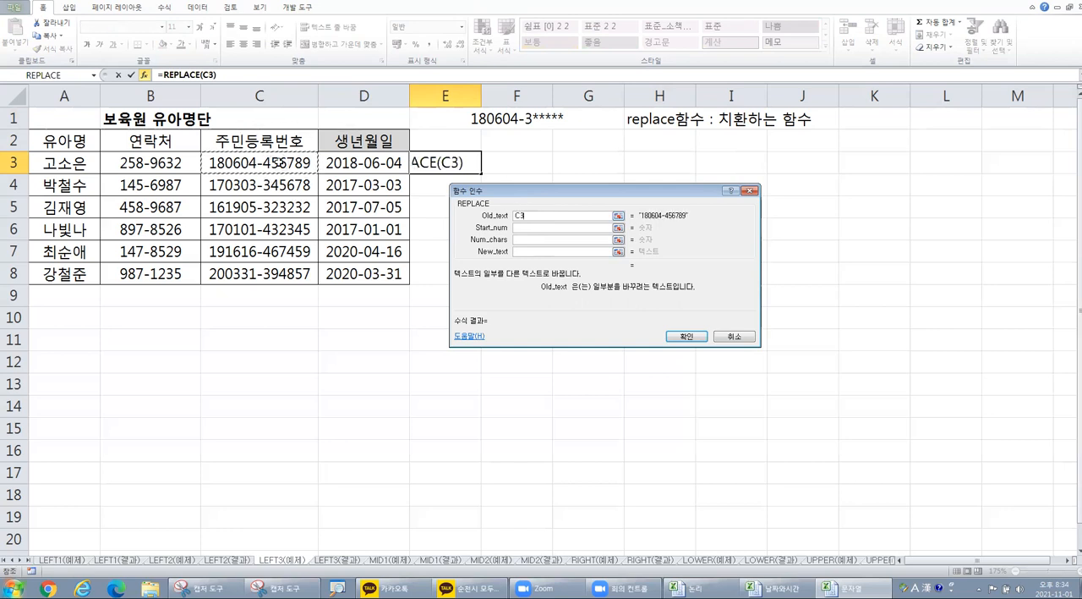
left_click(521, 227)
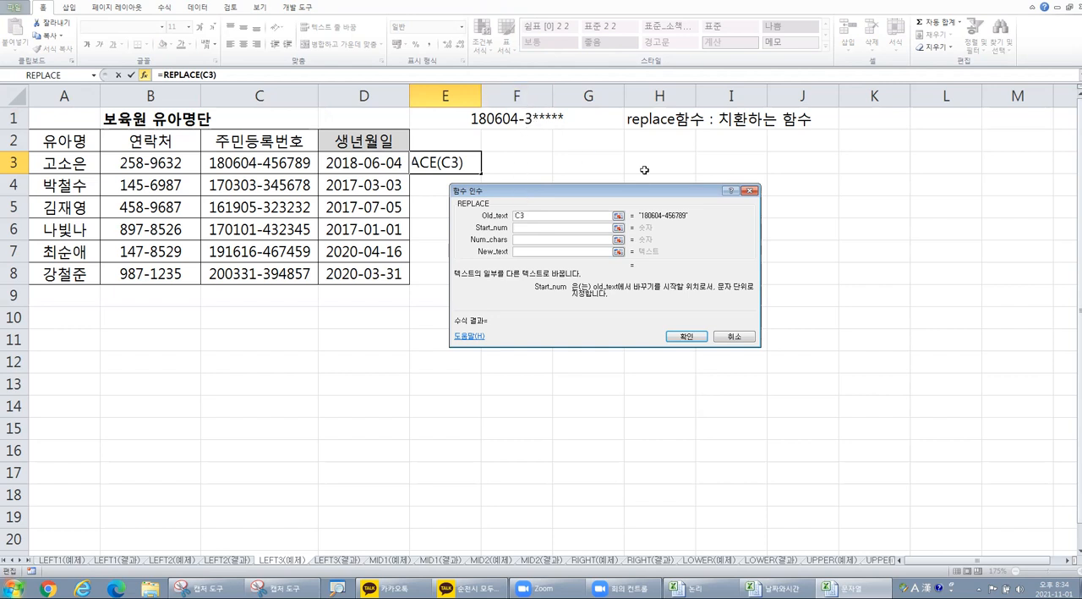
type("9")
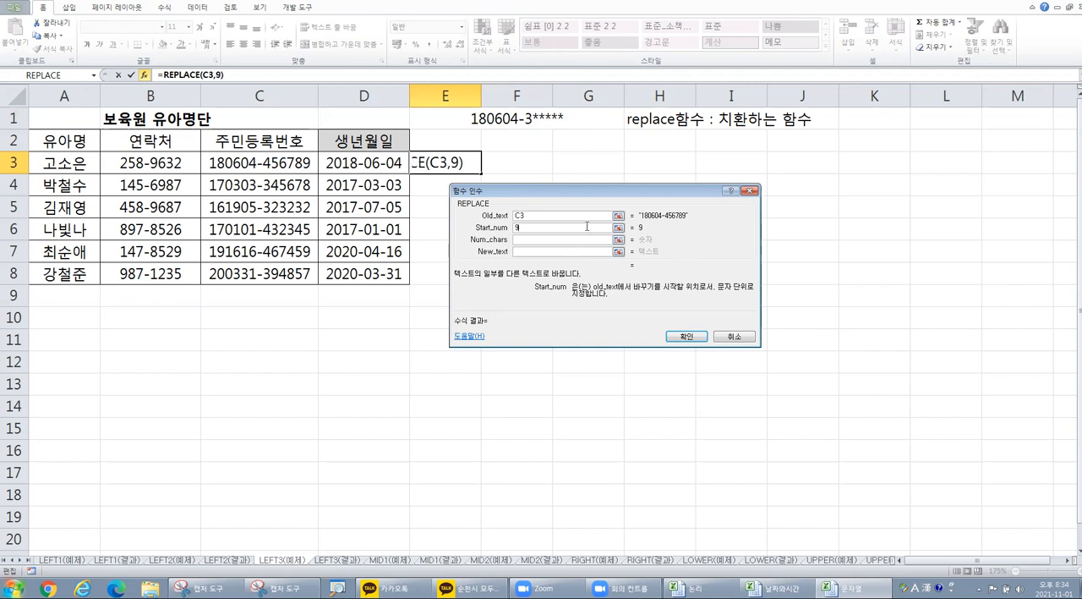
left_click(543, 238)
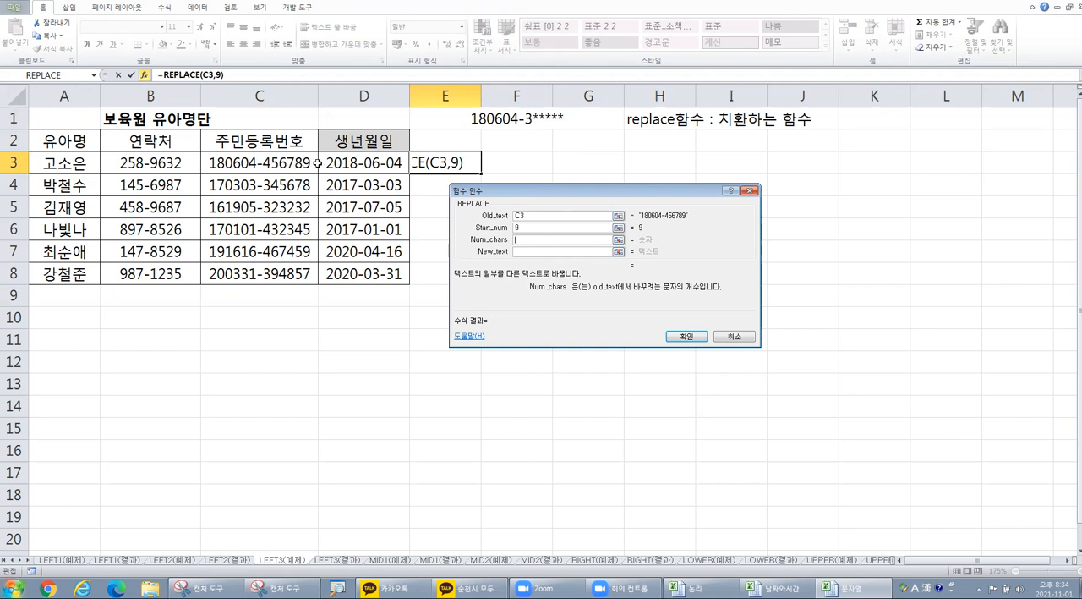
key("Tab")
type("5")
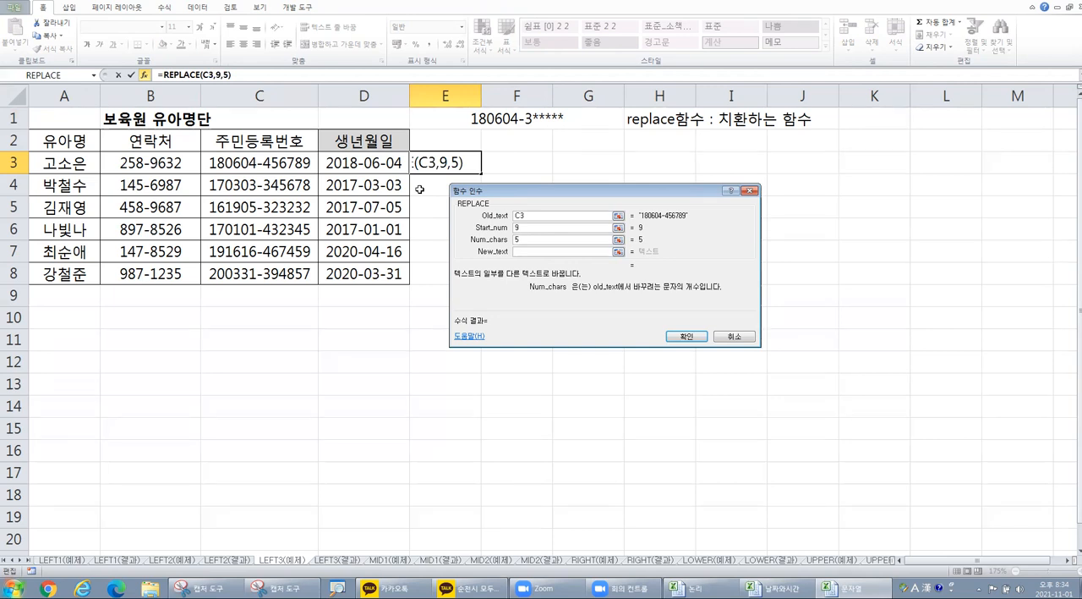
left_click(538, 252)
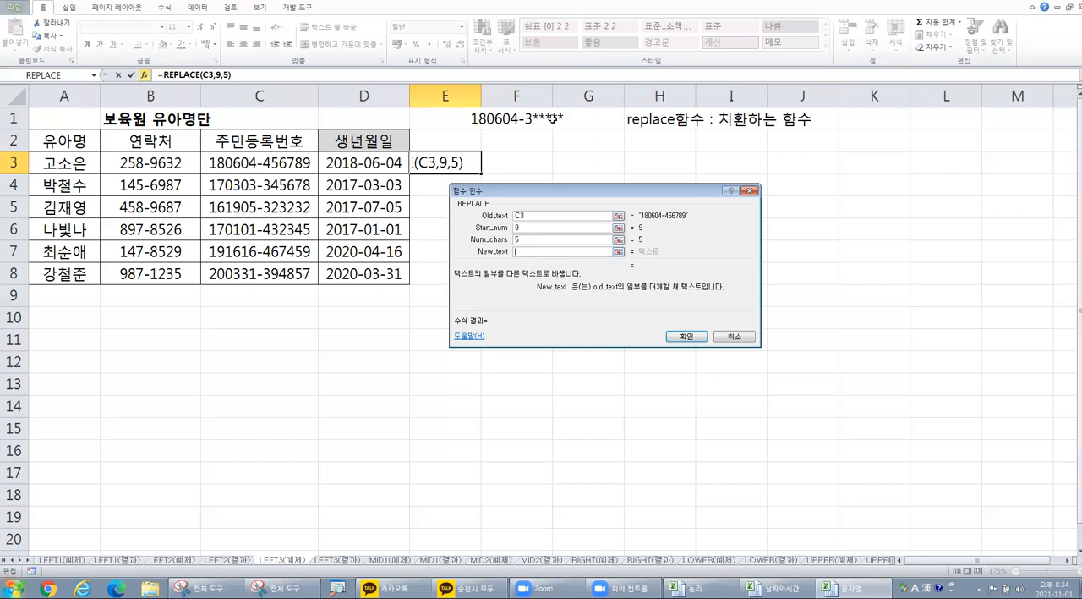
type("*****")
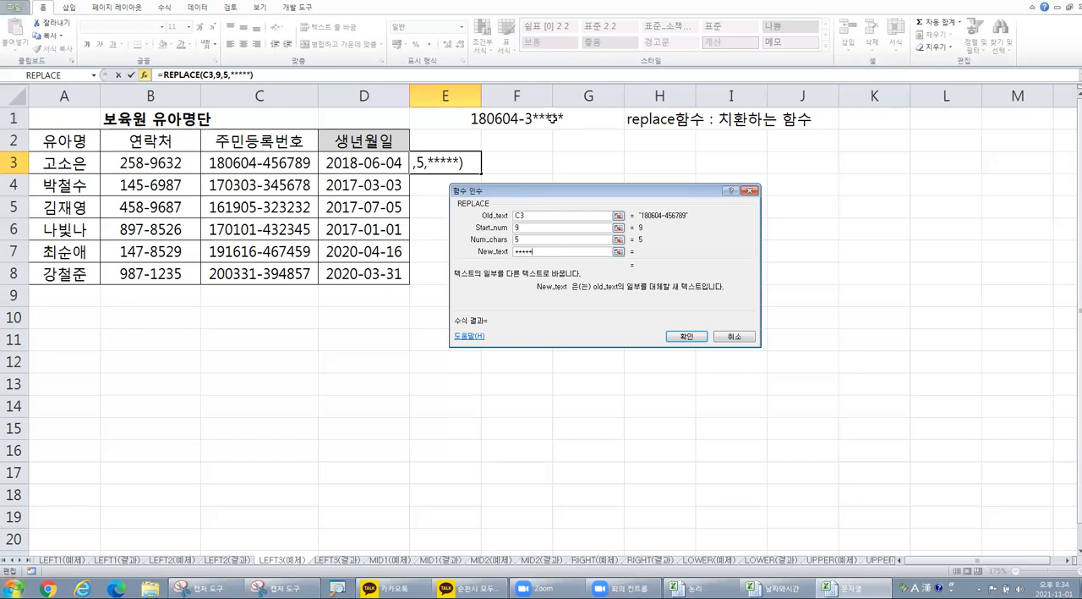
left_click(692, 337)
Step: Widen column E to fit the masked numbers and copy the REPLACE formula from E3 down to E8
left_click_drag(481, 95, 516, 96)
left_click_drag(520, 180, 508, 282)
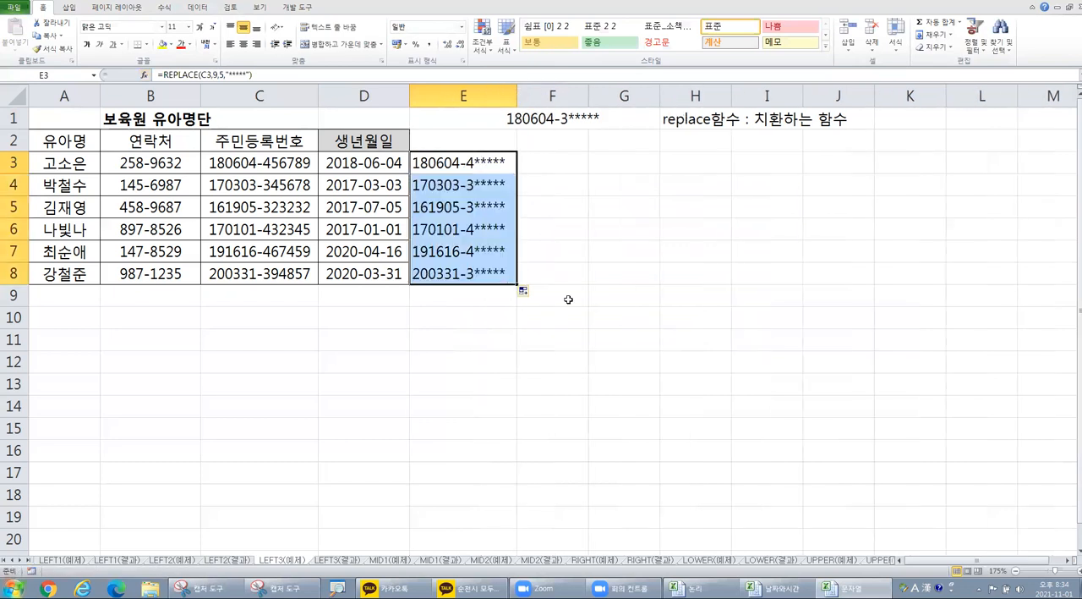
left_click(472, 207)
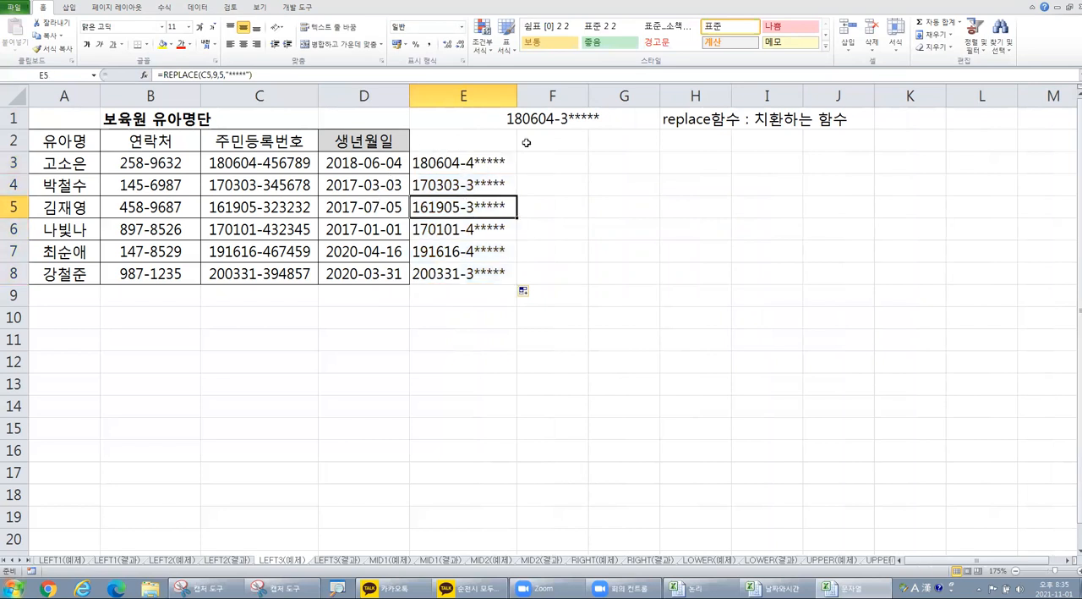
left_click(479, 140)
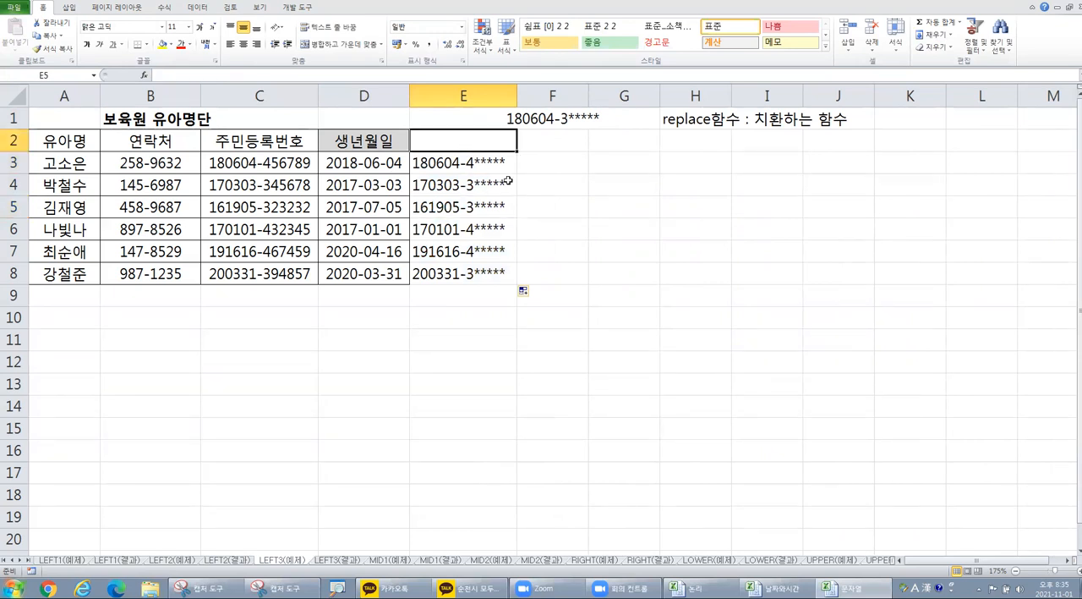
Step: Compare the masked numbers in E3:E8 with the original registration numbers in column C
left_click_drag(465, 164, 459, 269)
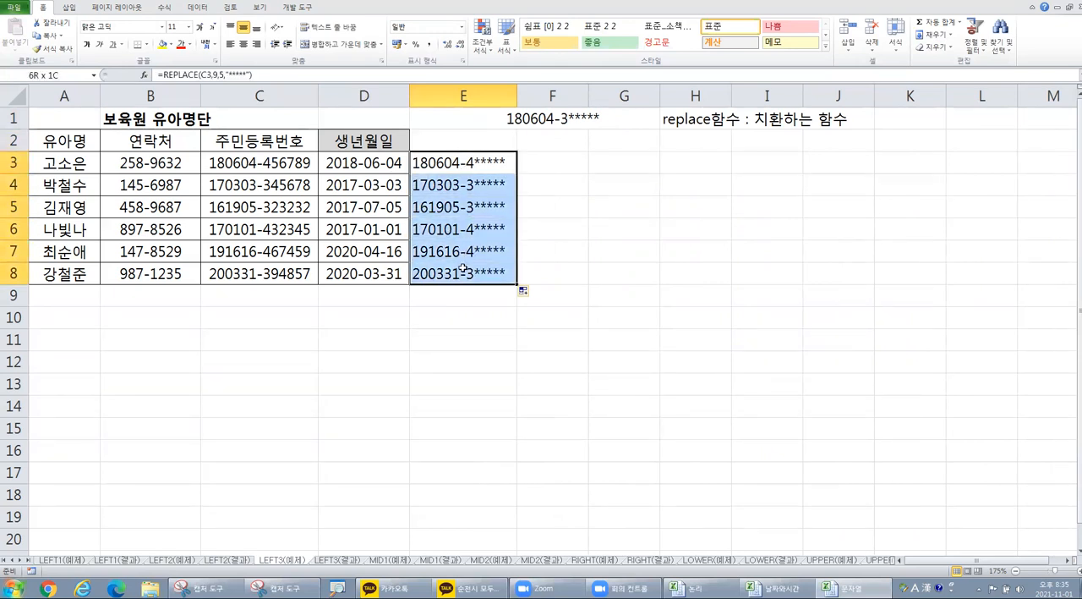
left_click_drag(253, 153, 262, 273)
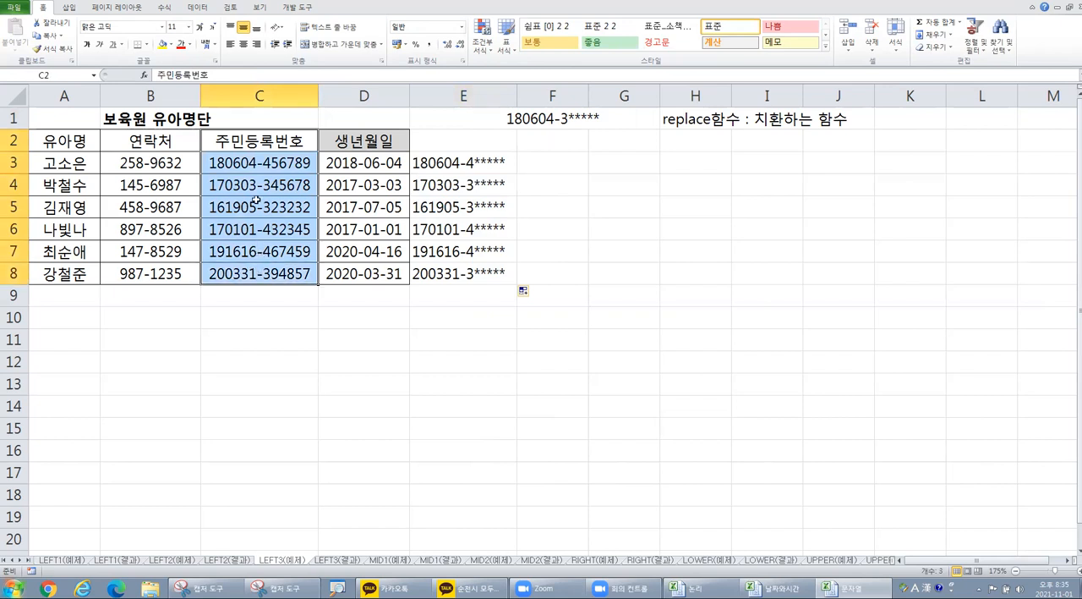
left_click(264, 184)
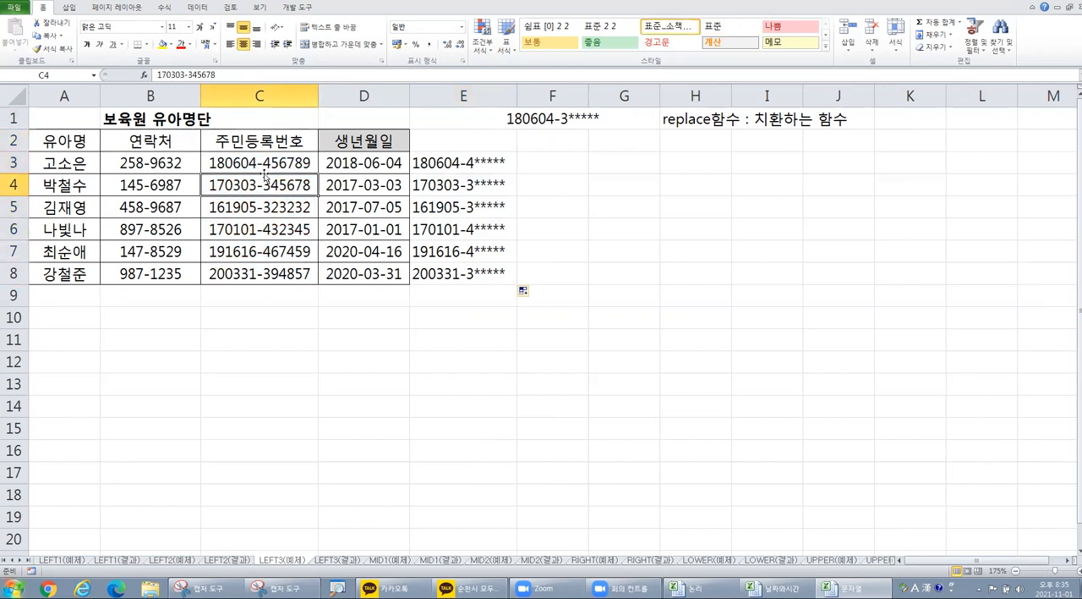
left_click(269, 138)
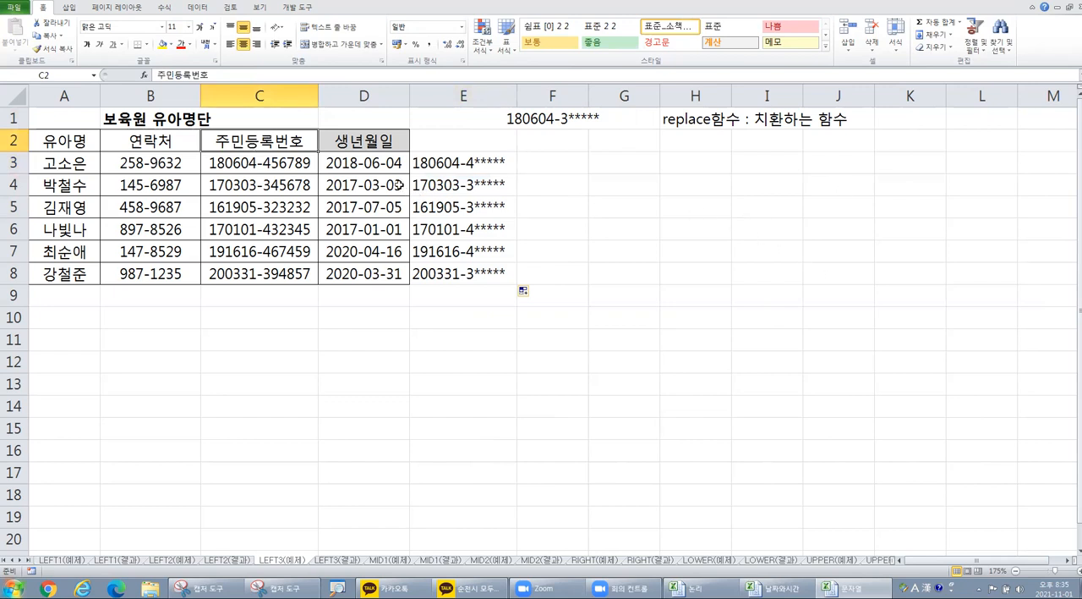
Step: Try clearing the registration number header and data in C2:C8, and undo the deletion
left_click_drag(264, 138, 258, 274)
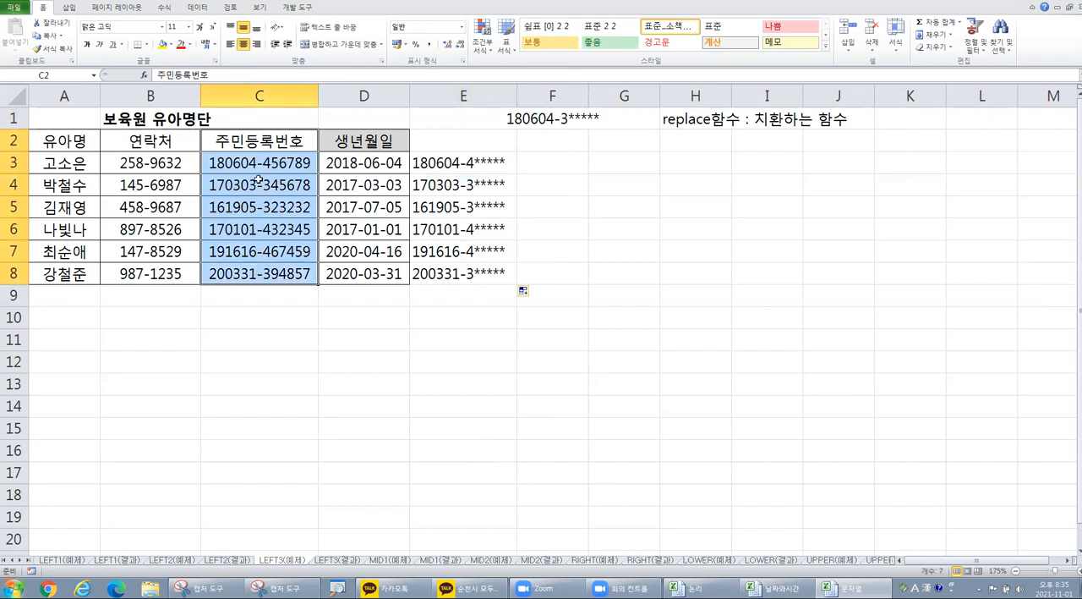
left_click(259, 179)
left_click_drag(254, 143, 259, 274)
key("Delete")
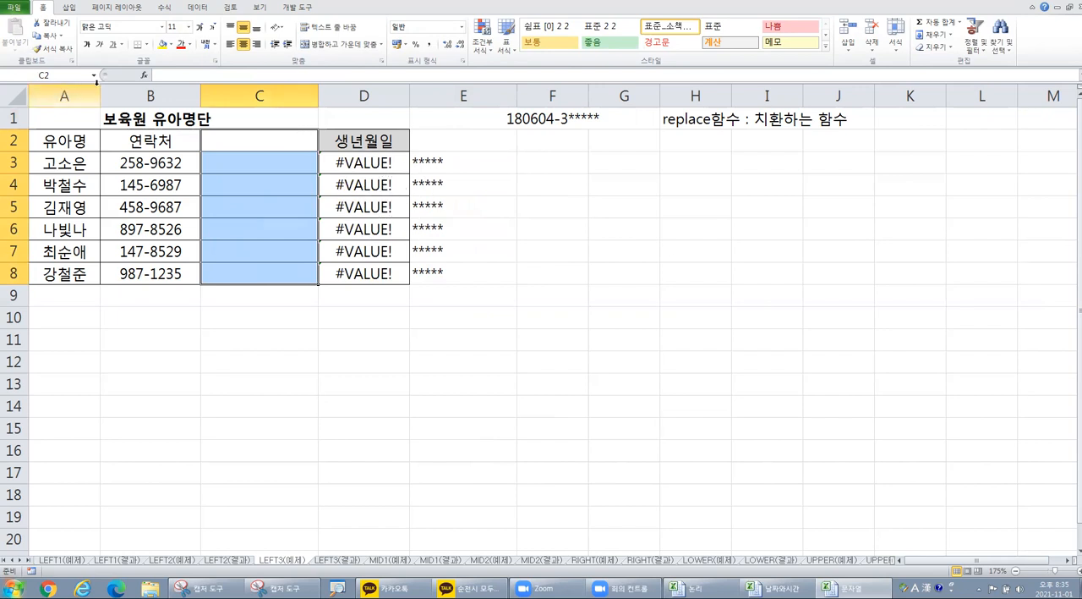
key("ctrl+z")
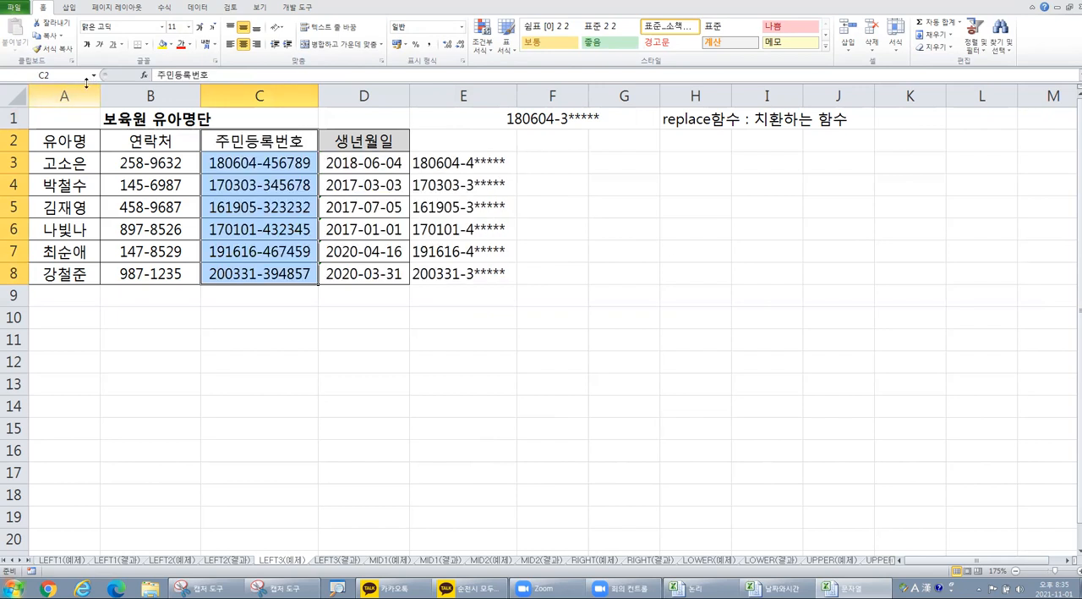
left_click(394, 248)
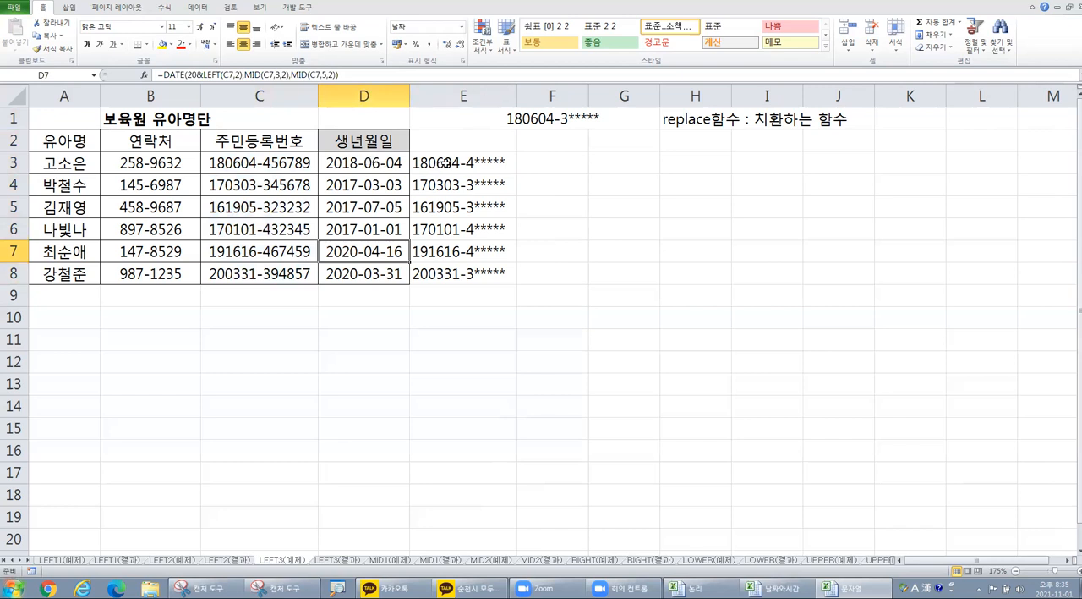
left_click(286, 143)
left_click_drag(286, 153, 282, 271)
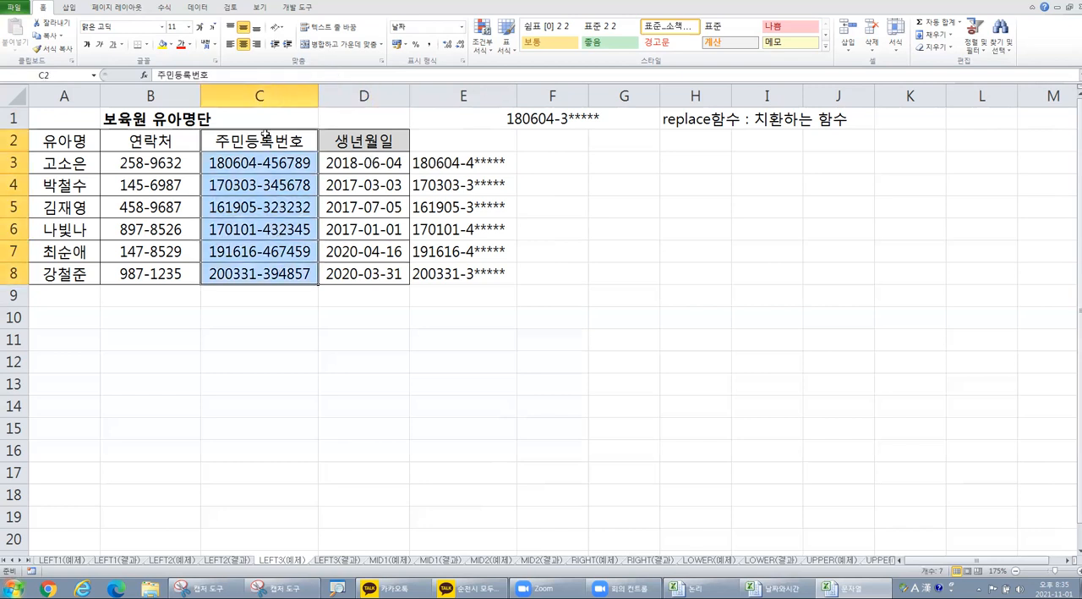
left_click(269, 162)
left_click(265, 205)
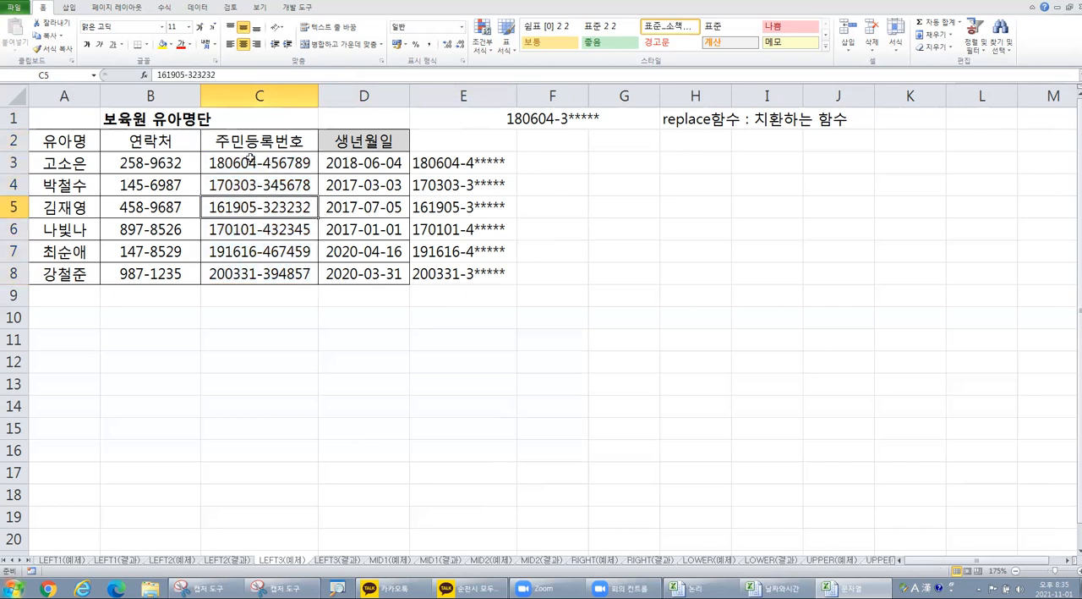
Step: Enter the note "숨기기 : 화면에서 보이지 않도록 감추는 기능" in G3
left_click(614, 170)
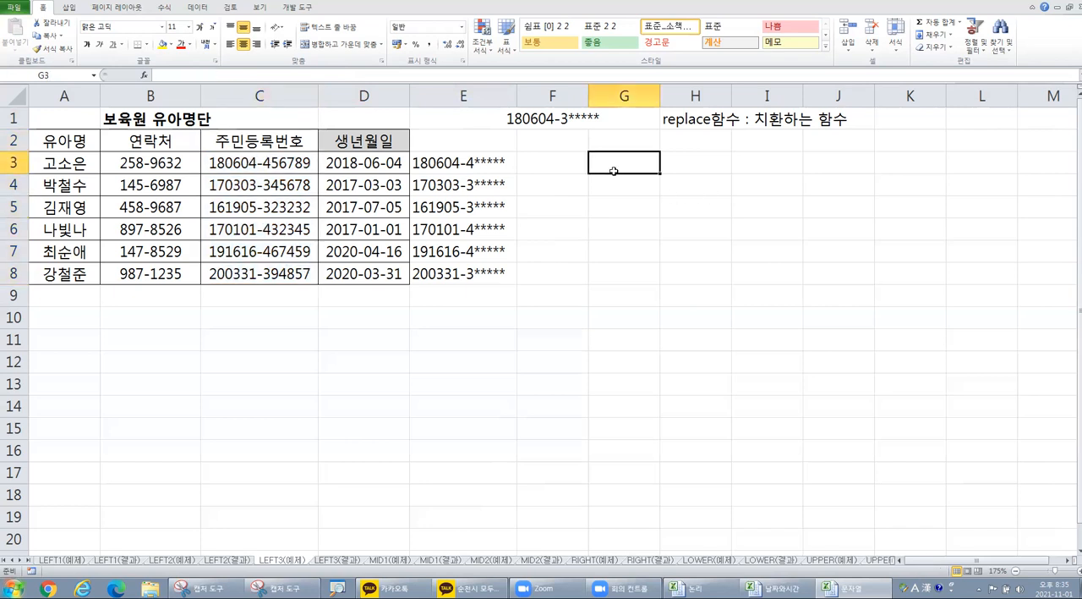
type("t숨")
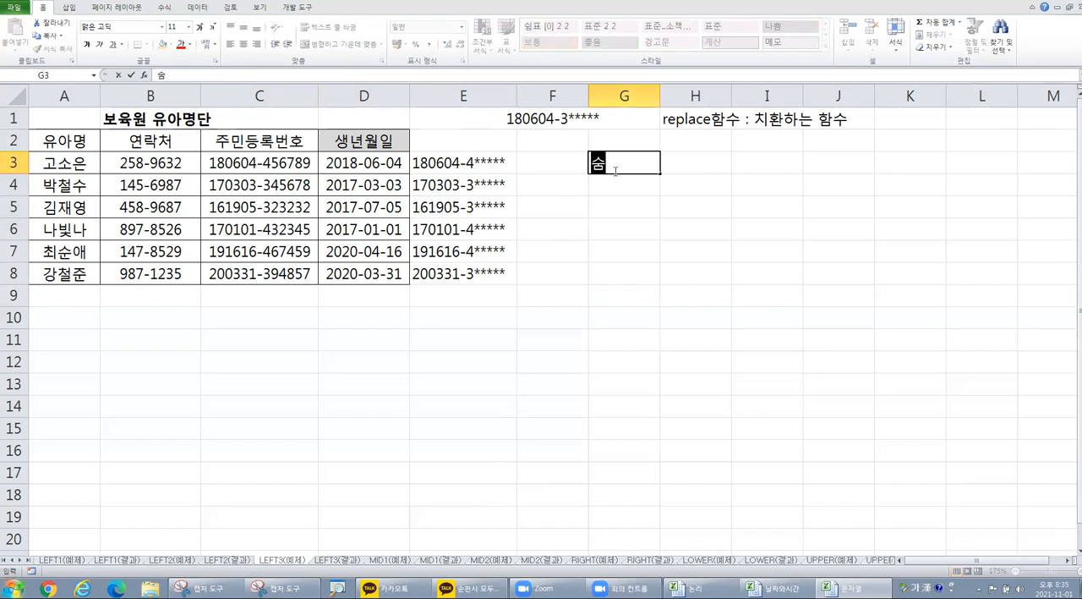
type("기기 : 호마")
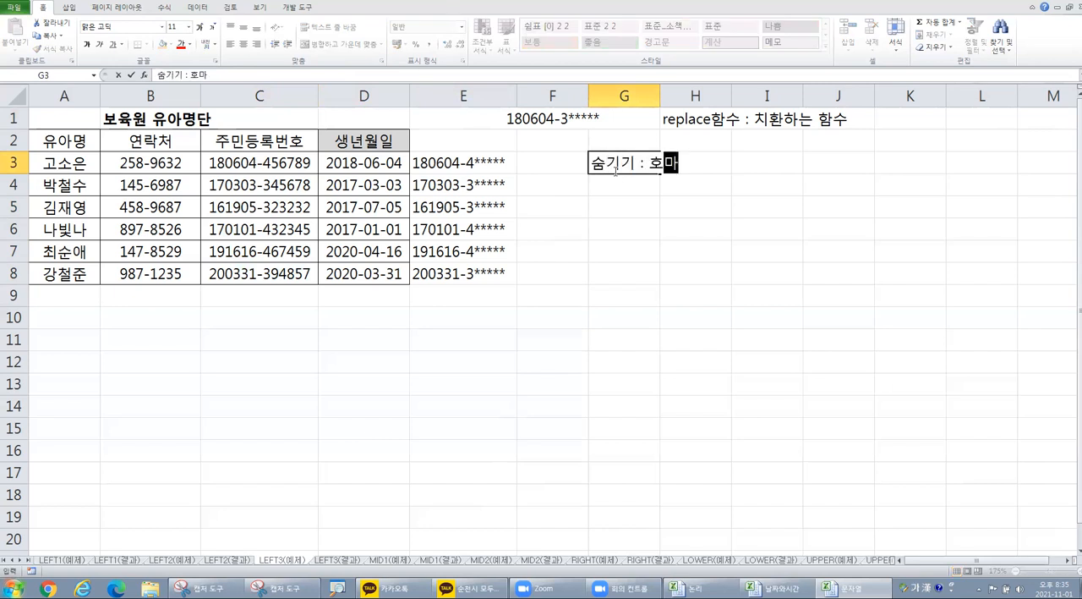
key("BackSpace")
key("BackSpace")
type("화면에")
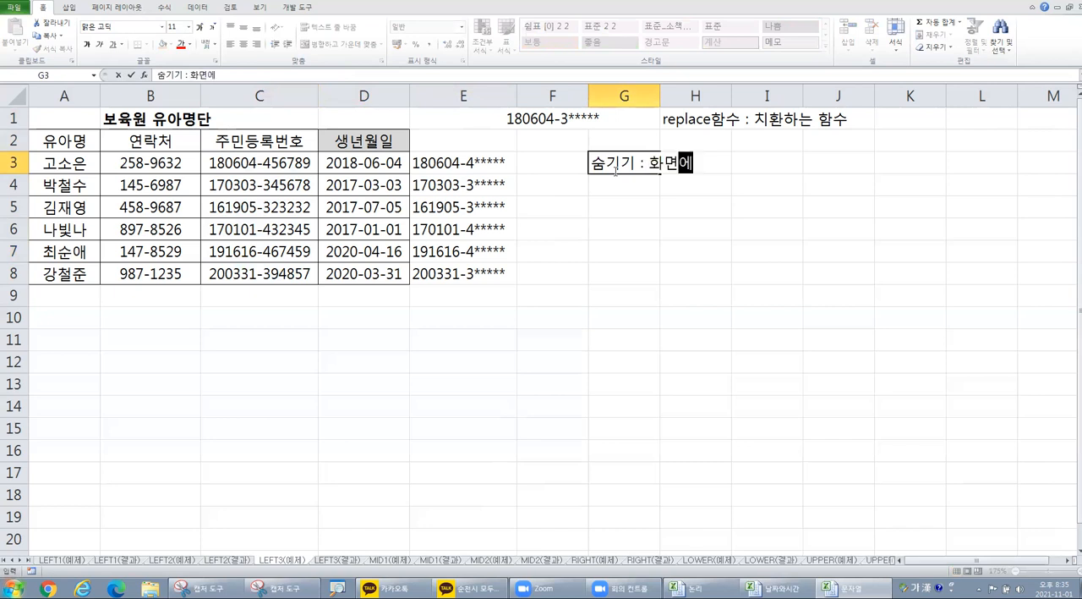
type("서 보이지 않도록")
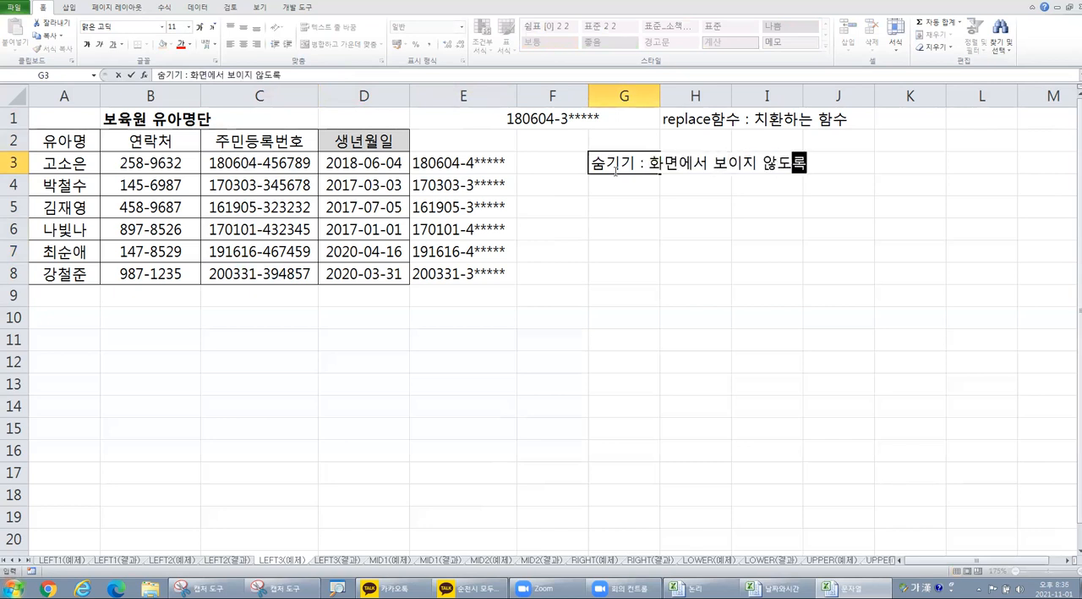
type(" 감추느는 기능")
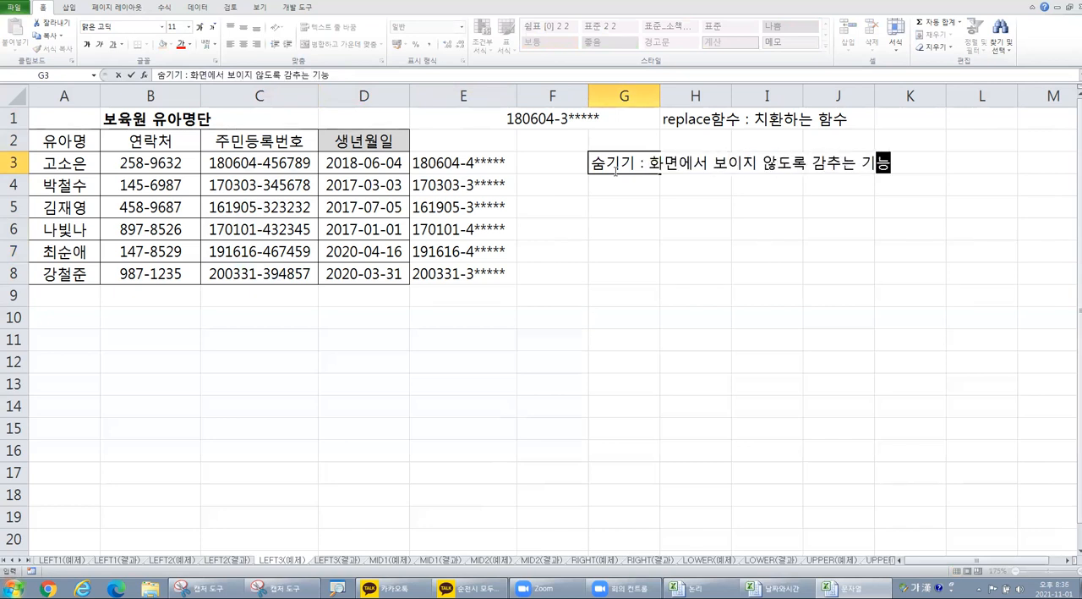
key("Return")
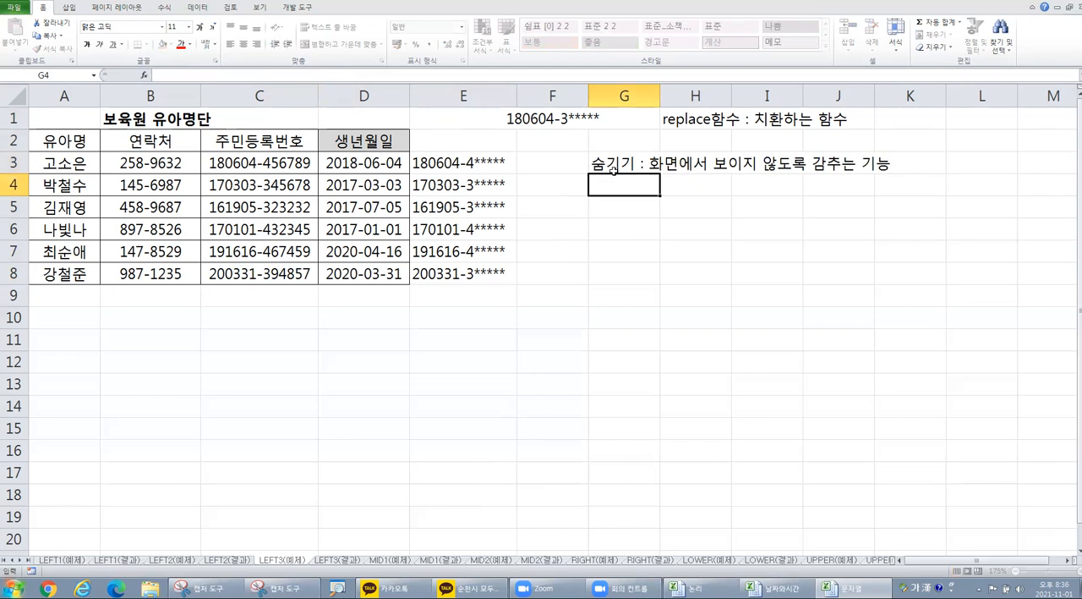
Step: Enter the note "머리글에서 마우스 오른쪽버튼 숨기기" in H4
key("Right")
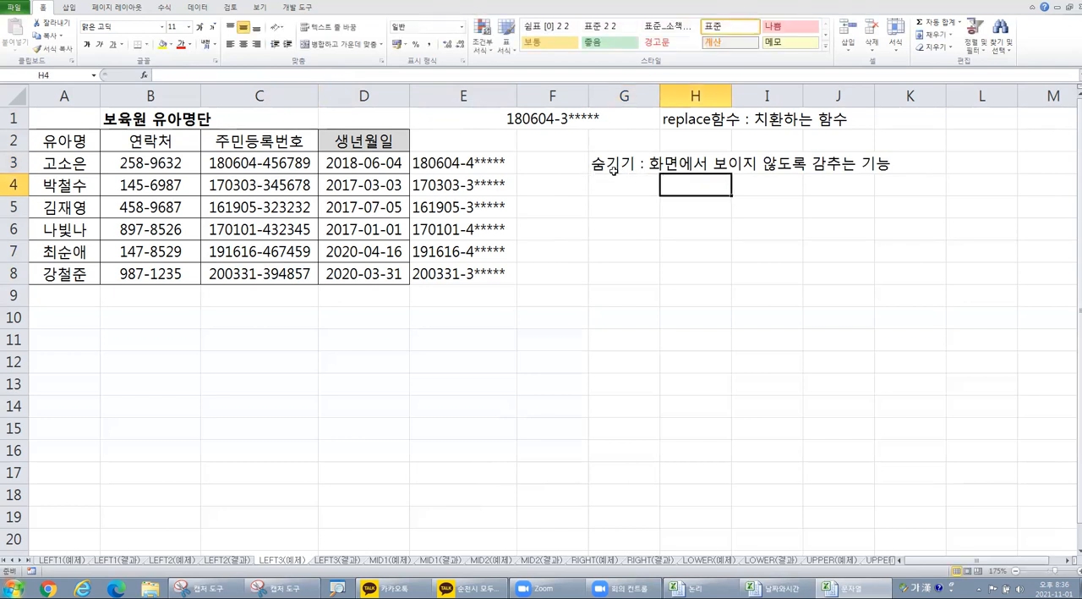
type("머리글에서")
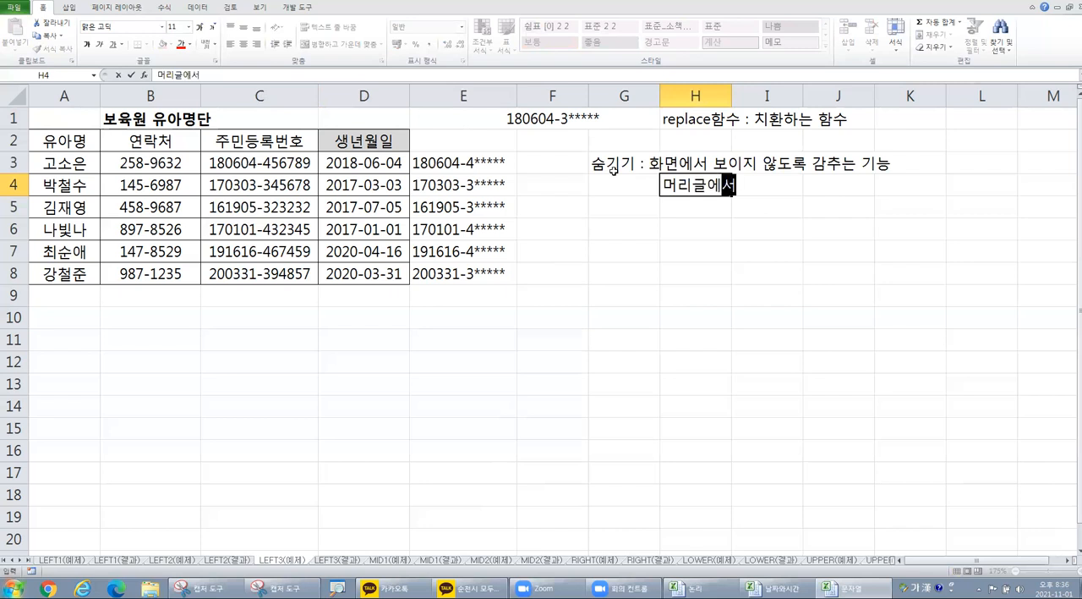
type(" 마웃스 오른쪽버")
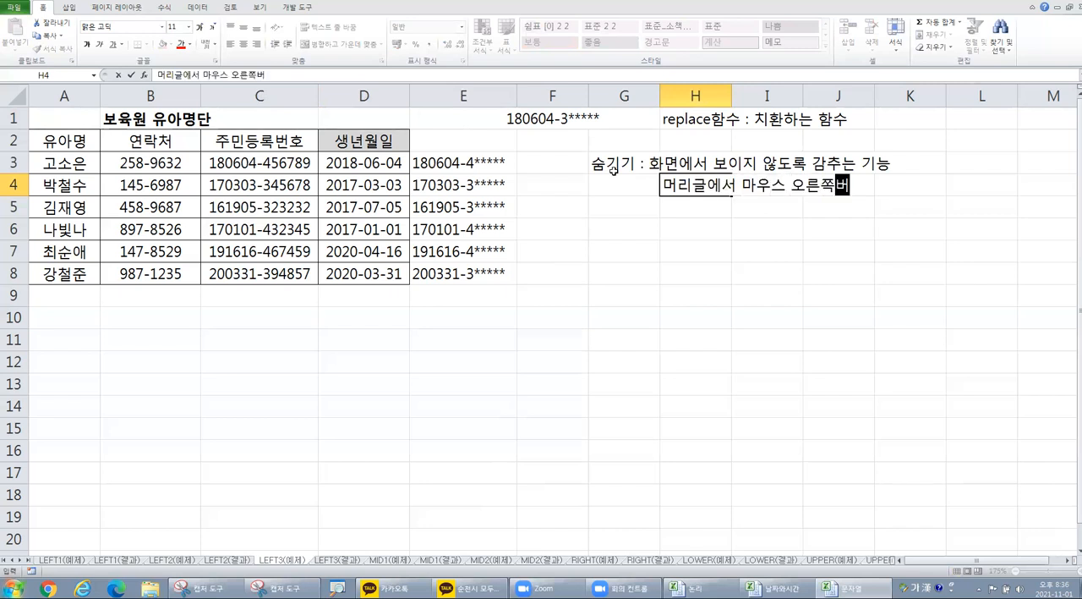
type("튼 숨기기")
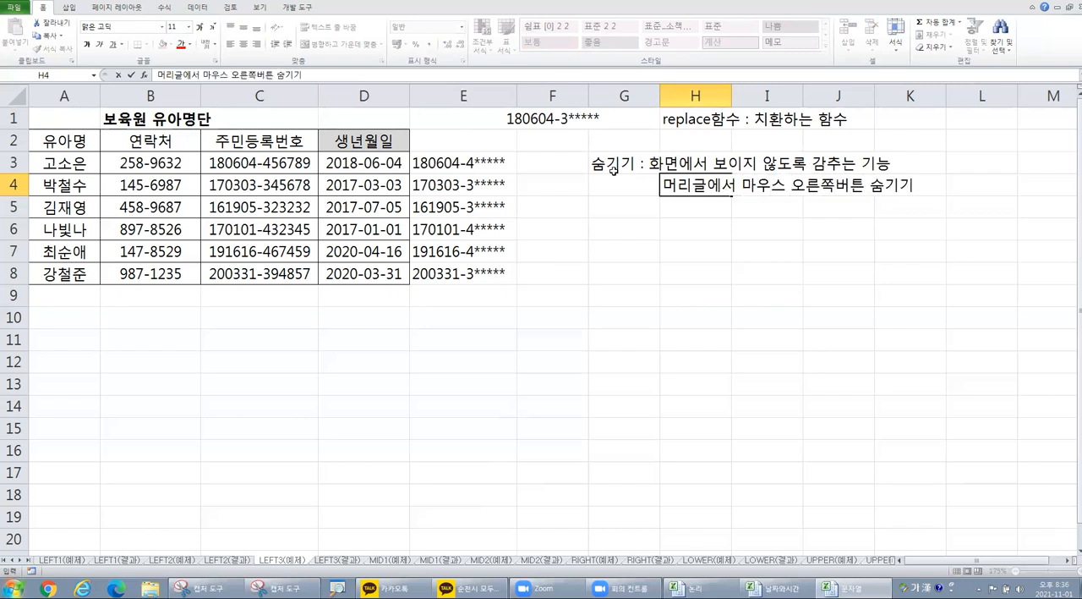
key("Return")
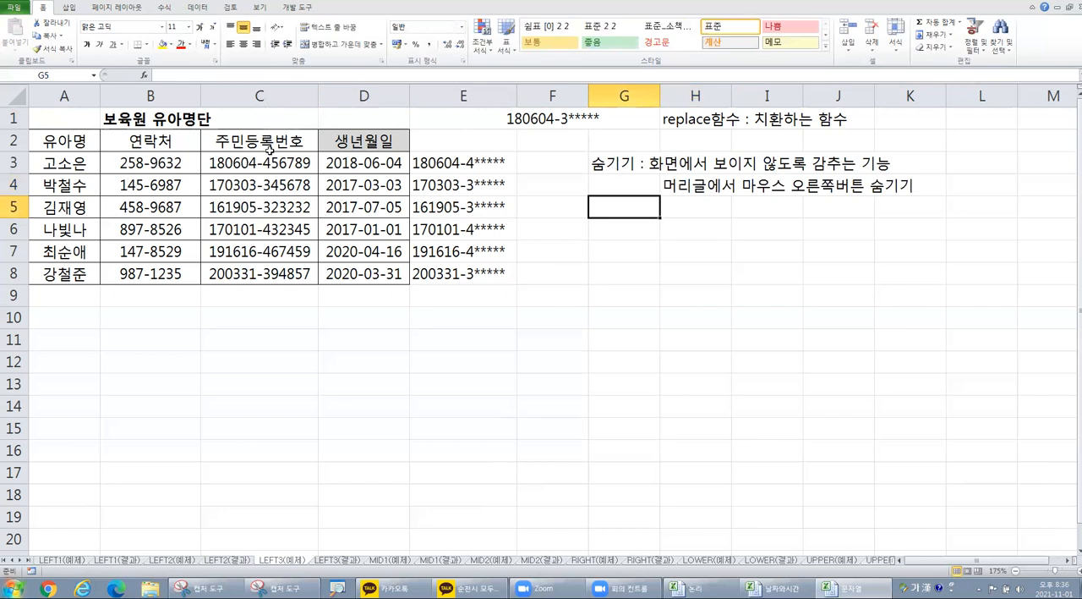
Step: Hide column C, which holds the original registration numbers, and select a masked number in column E
left_click(266, 95)
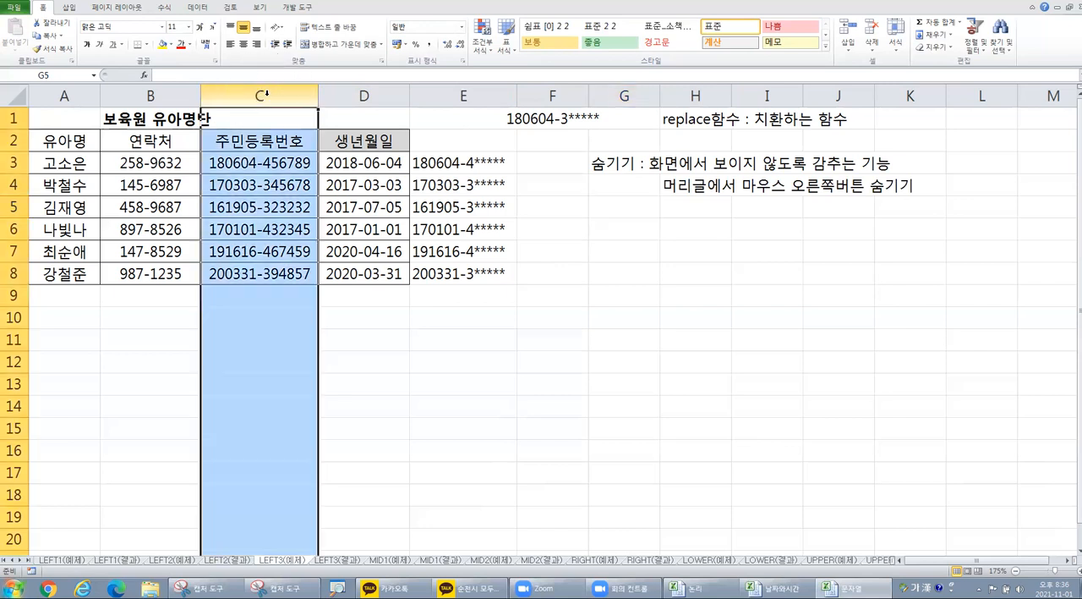
right_click(268, 97)
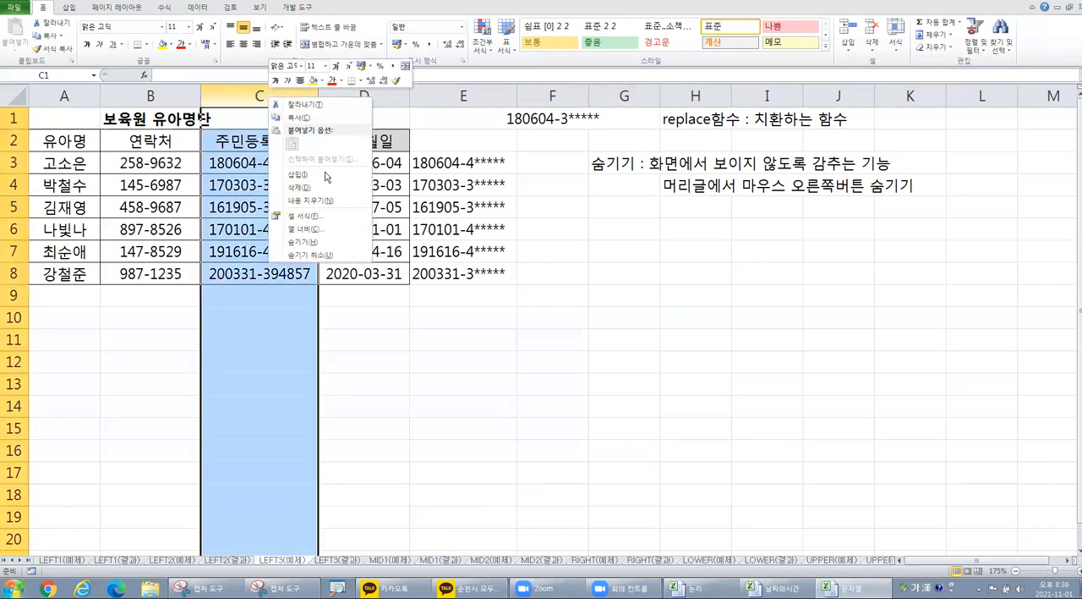
left_click(299, 242)
left_click(304, 252)
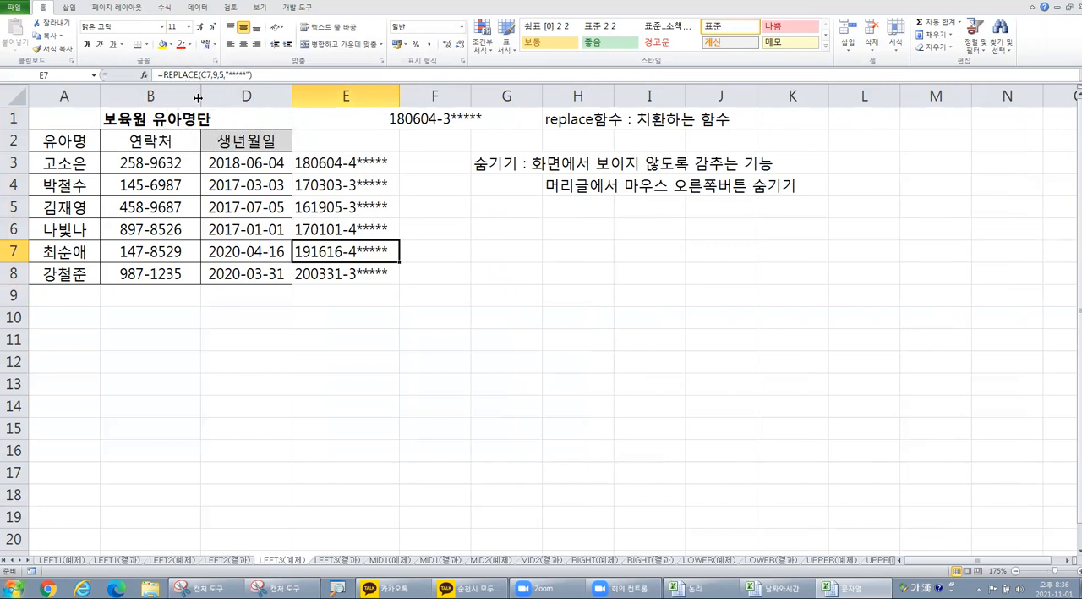
Step: Enter the note "숨기기취소 : 숨겨져있는 머리글이 포함되도록 블록잡고 마우스 오른쪽버튼" in G6
left_click(599, 213)
left_click(520, 223)
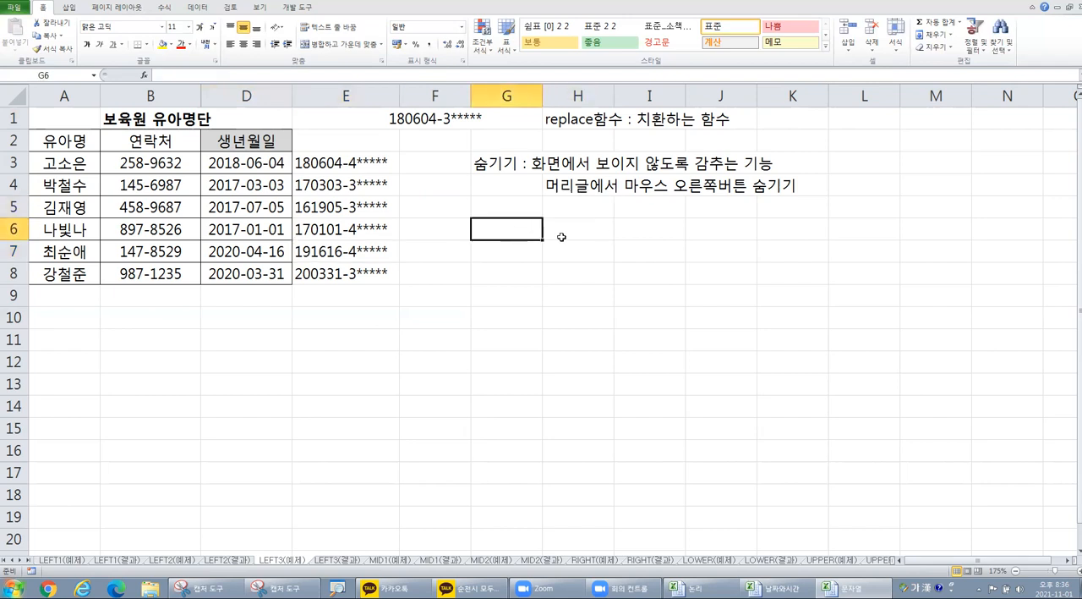
type("숨기기")
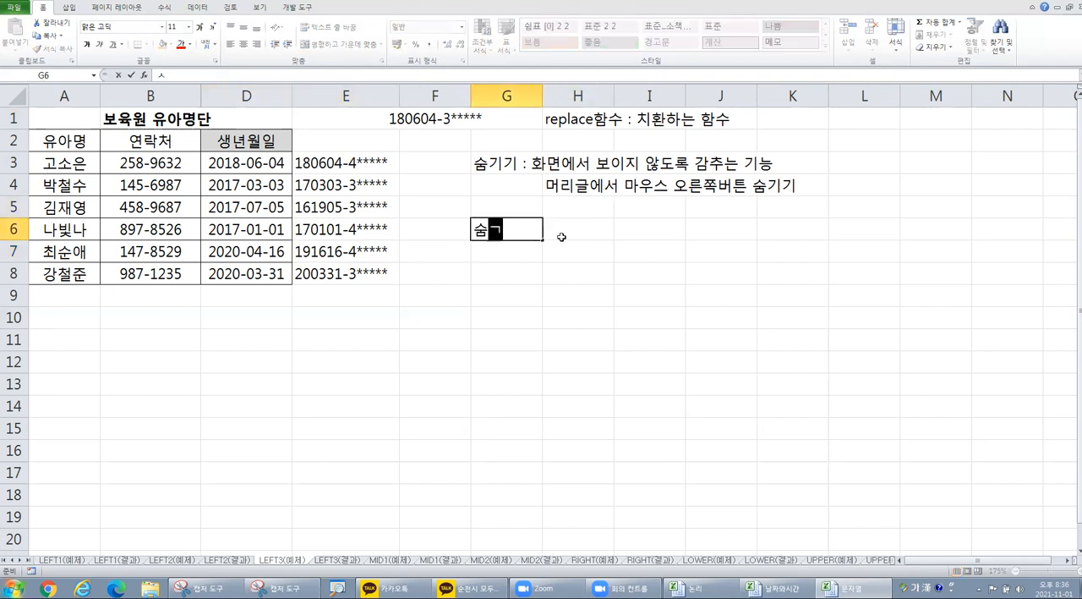
type("취소 :")
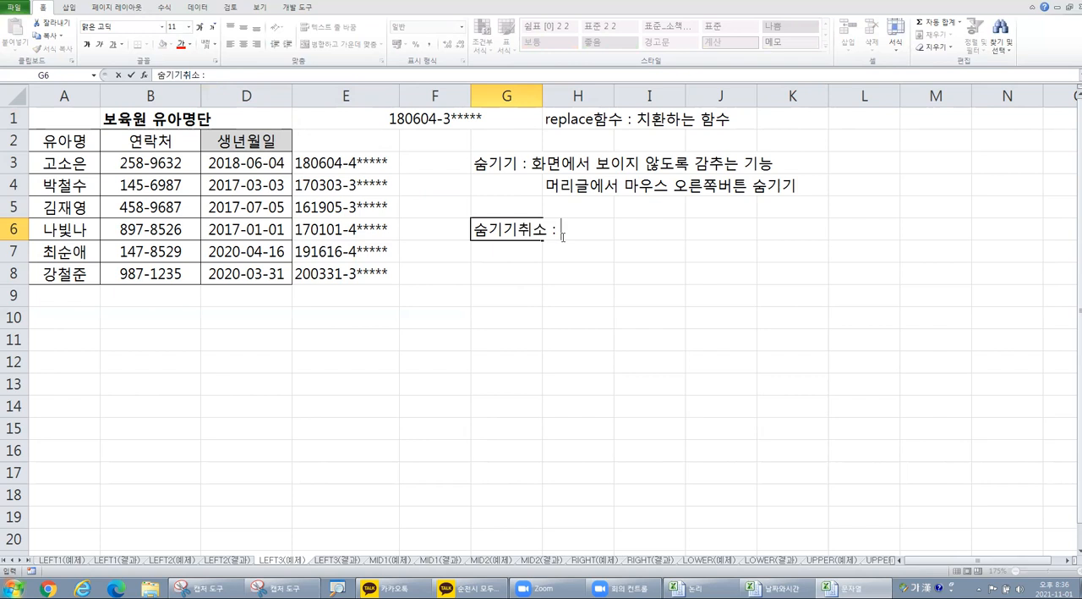
type("수")
key("BackSpace")
type("숨긱겨져있는 ")
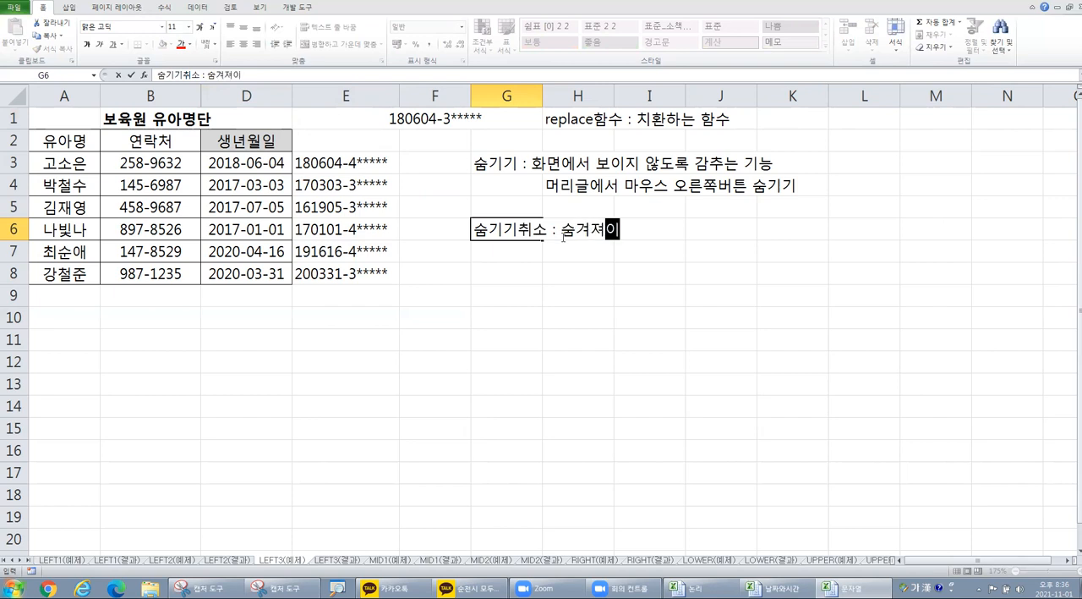
type("머리글이 포함")
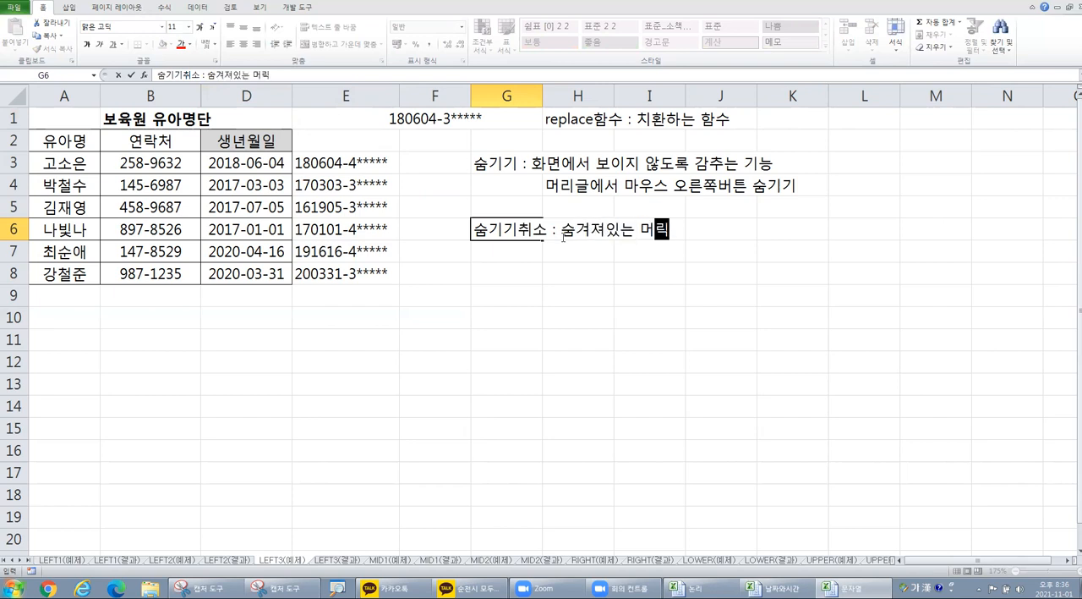
type("되도록")
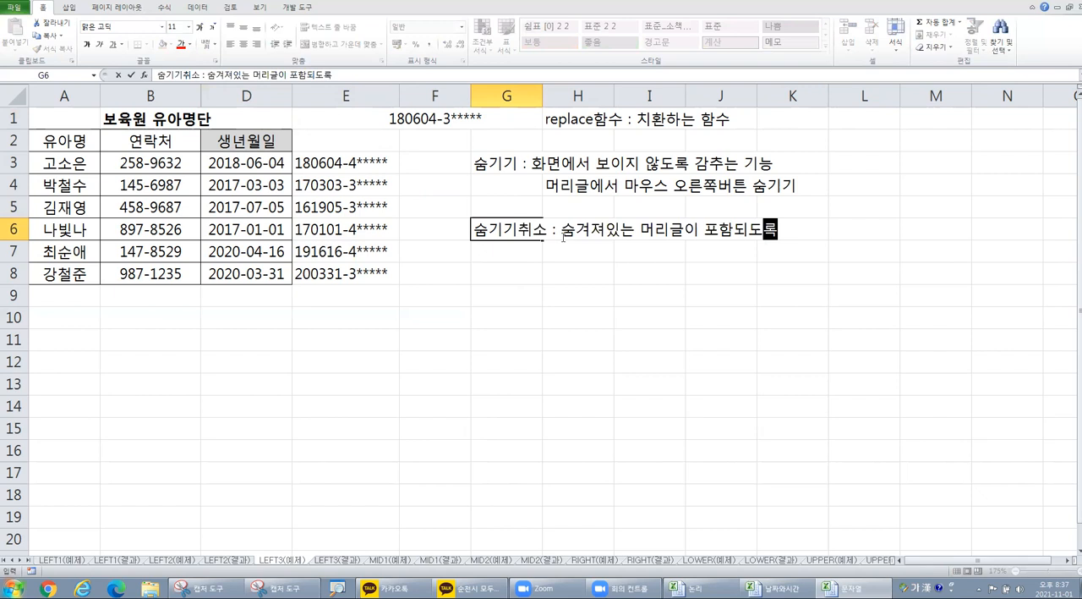
type(" ㅡ블록잡ㄱ")
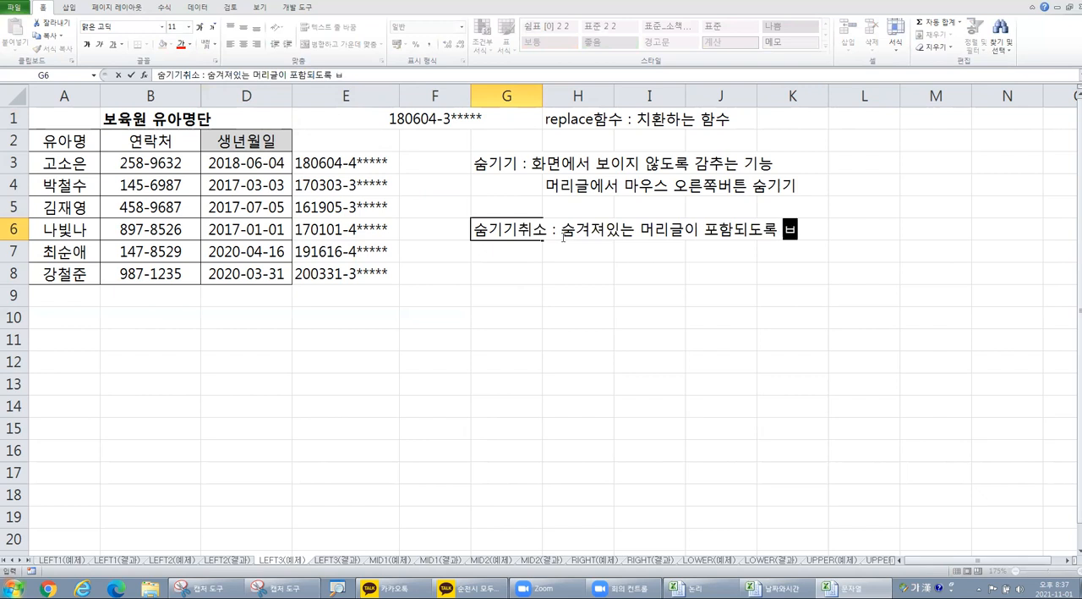
type("고 마우")
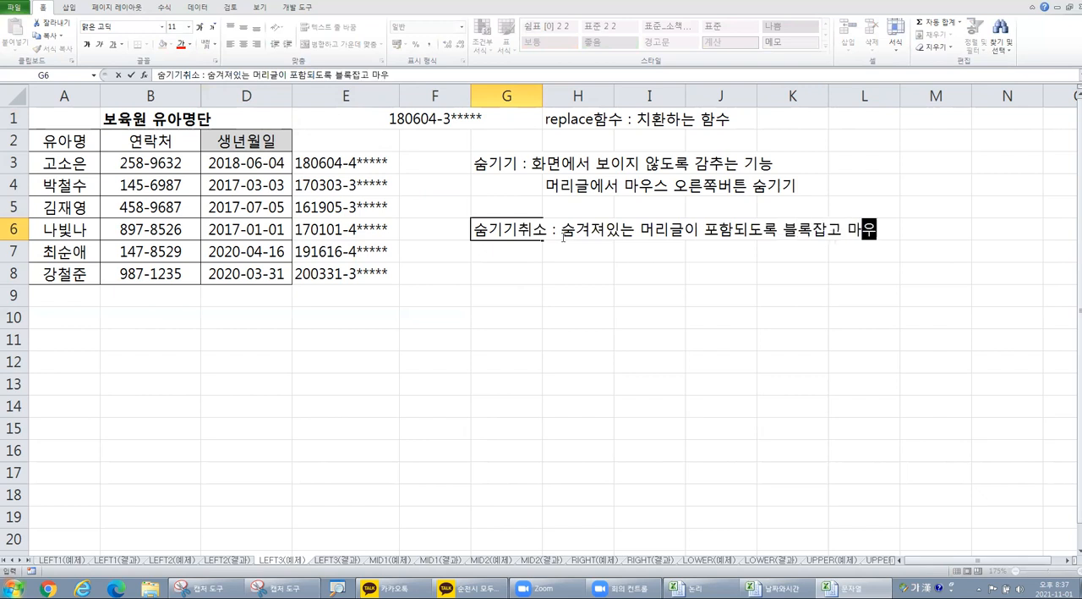
type("스 오른ㅉ쪽버튼")
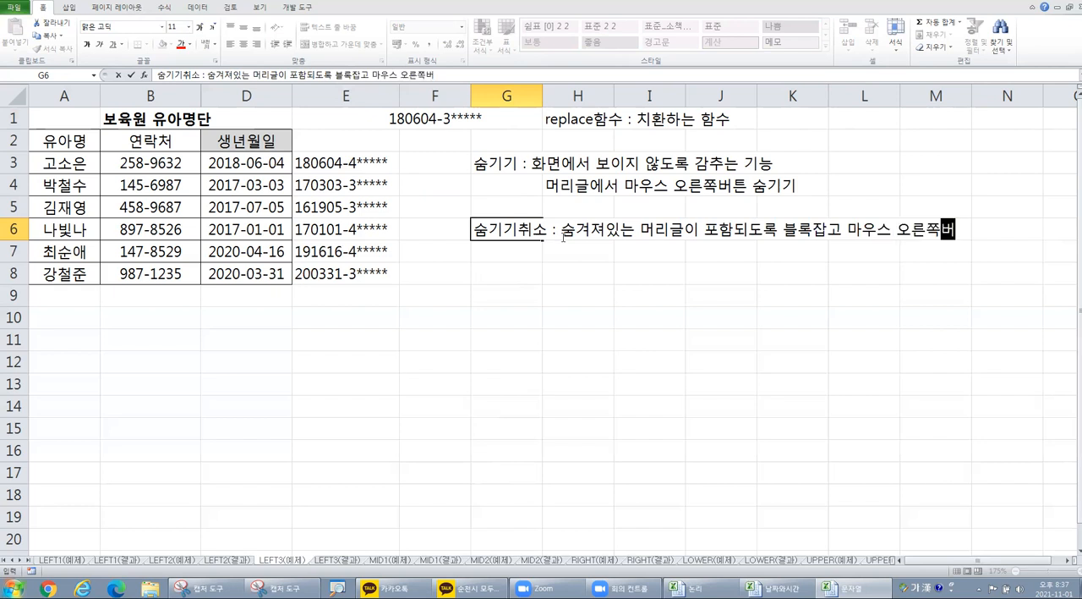
key("Return")
Step: Enter the continuation note "숨기기 취소" in H7
key("Right")
type("숨긱 취")
key("BackSpace")
key("BackSpace")
key("BackSpace")
key("BackSpace")
key("BackSpace")
type("기 취소")
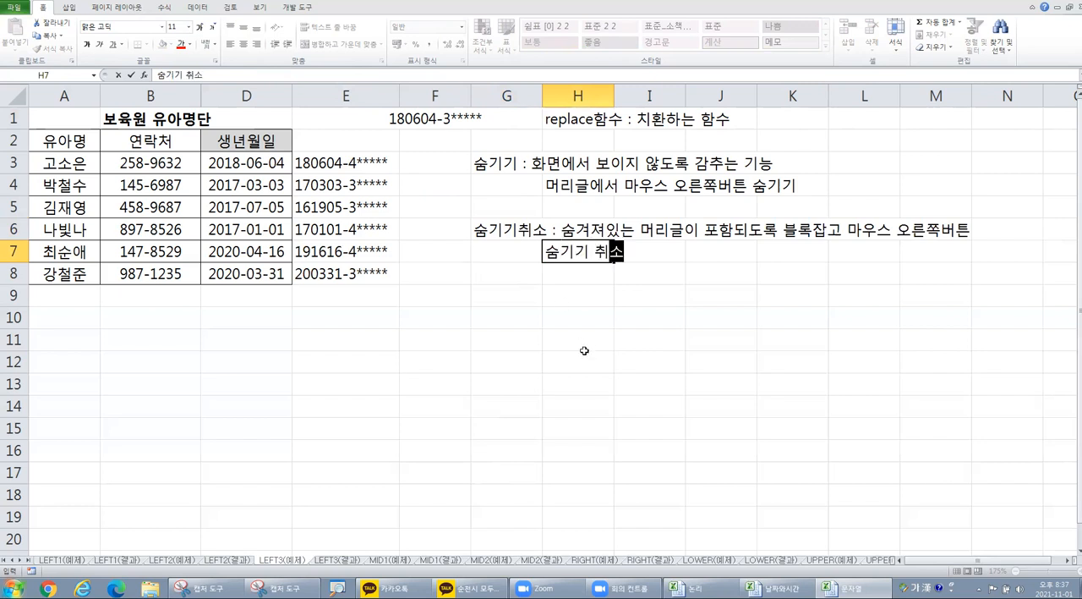
left_click(584, 350)
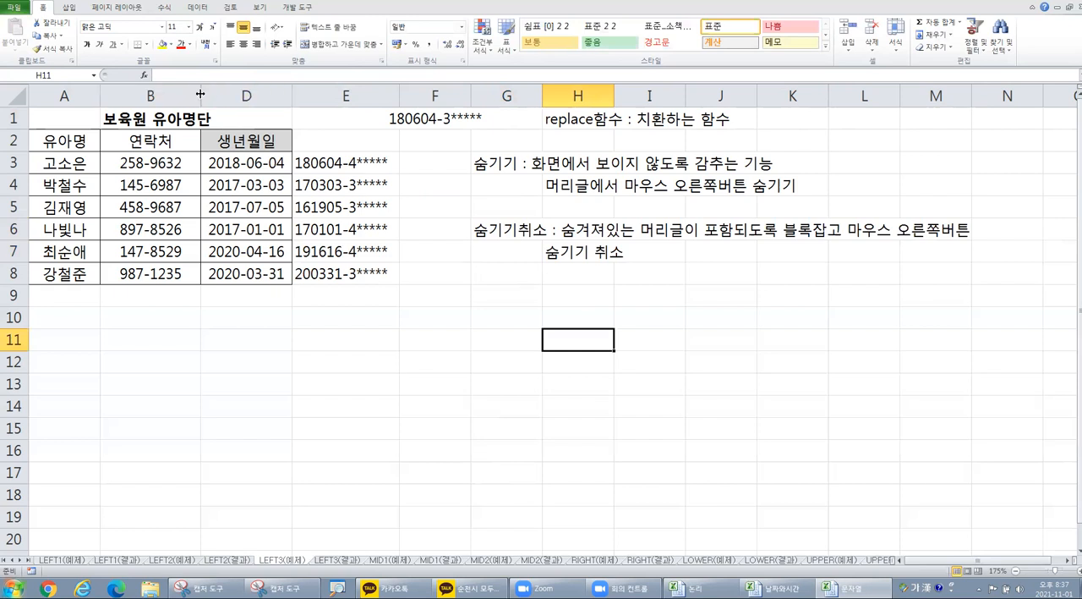
Step: Unhide column C by way of the selected columns B through D
mouse_move(199, 93)
left_mouse_down()
mouse_move(226, 96)
mouse_move(153, 96)
mouse_move(215, 96)
left_mouse_up()
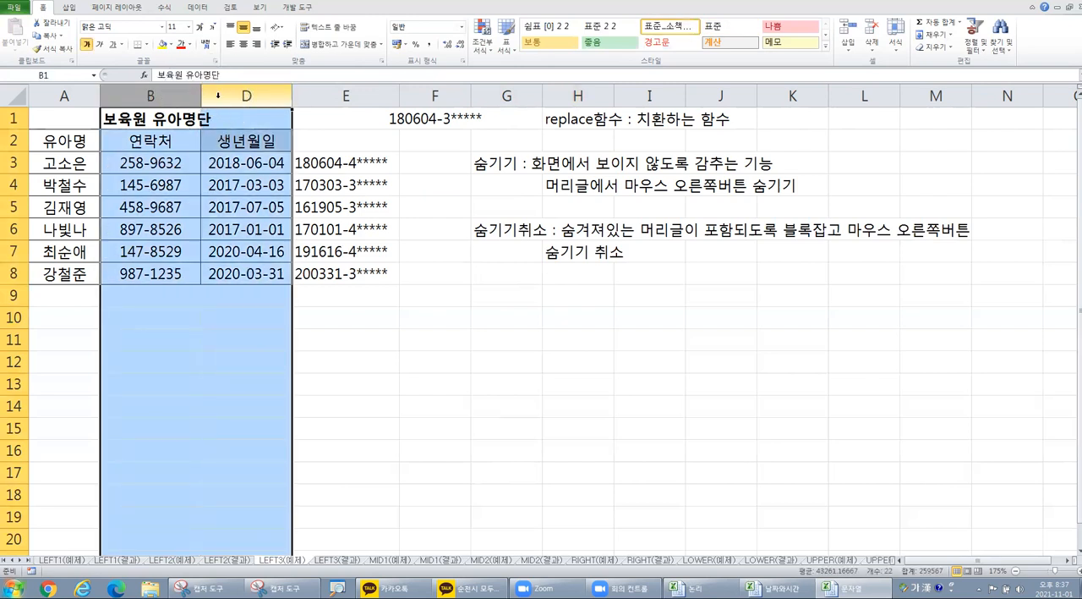
right_click(218, 95)
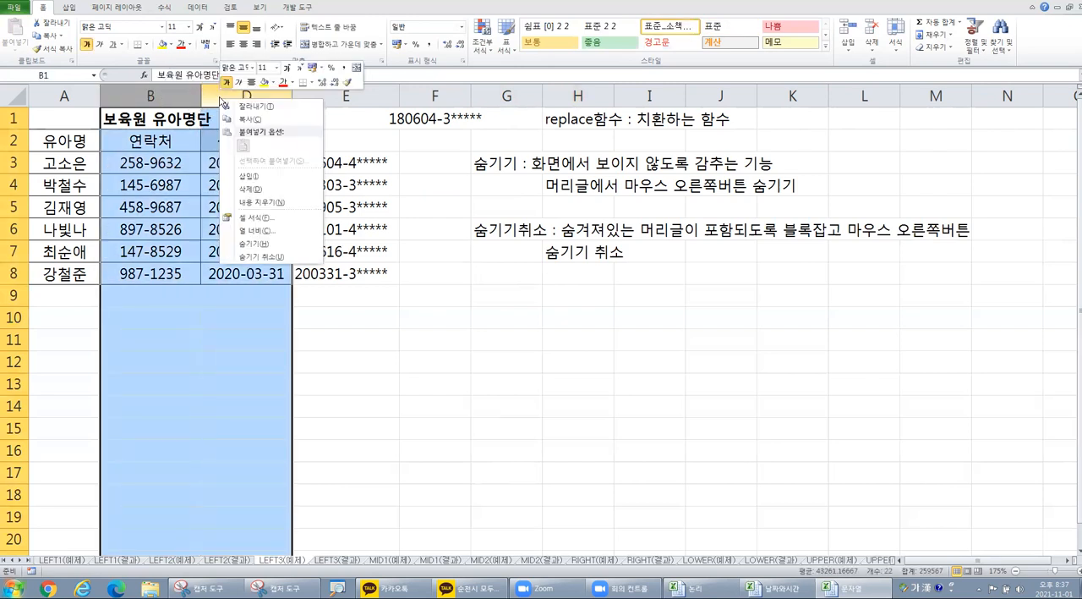
left_click(267, 258)
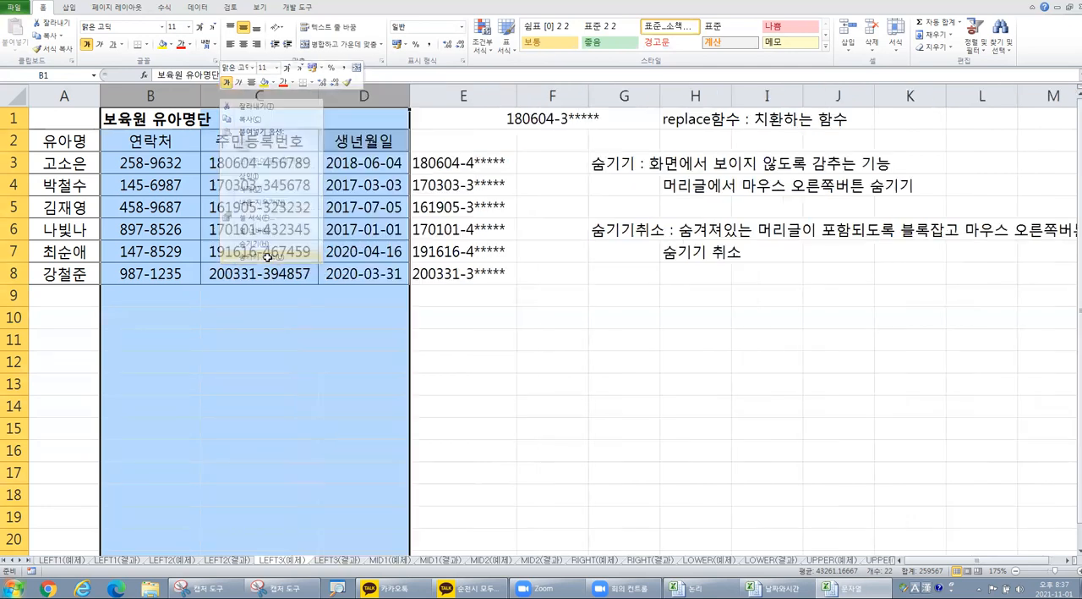
left_click(291, 165)
Step: Hide the registration number column C again and select birth date cell D3 to view its formula
left_click(271, 94)
right_click(273, 98)
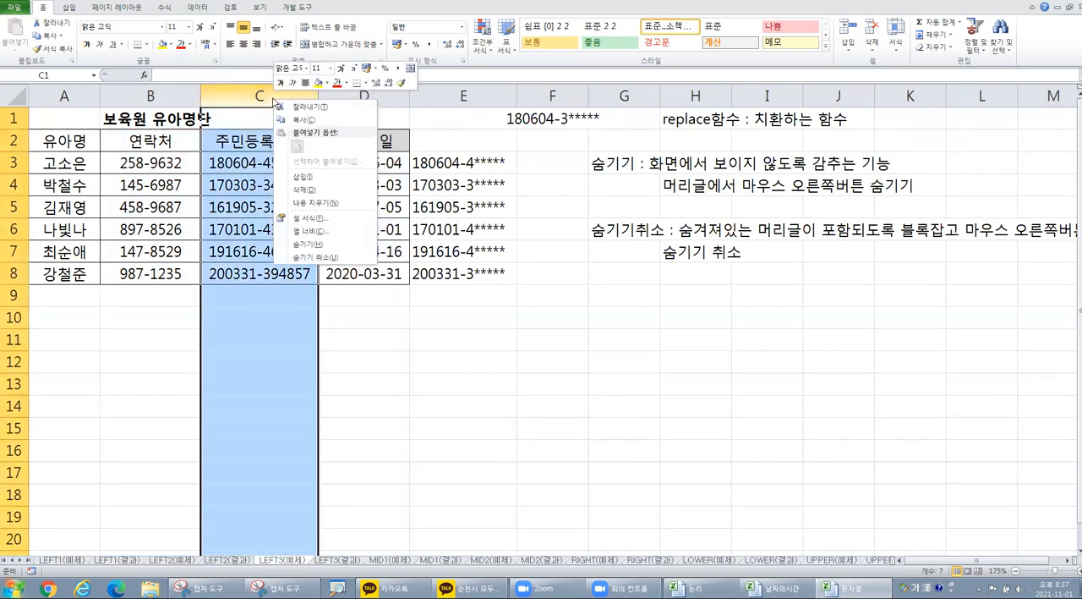
left_click(330, 245)
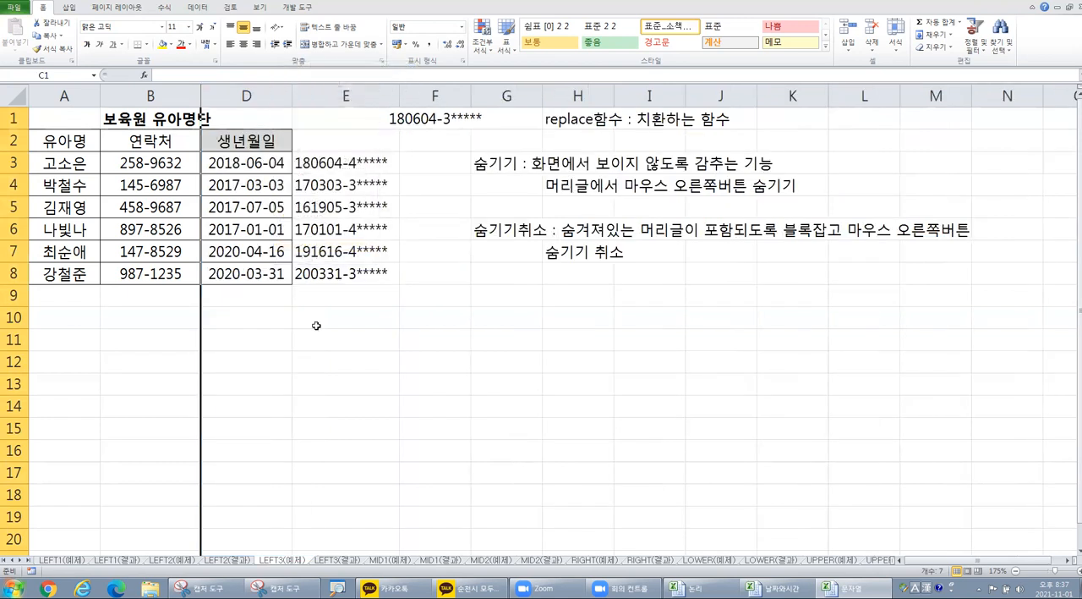
left_click(305, 355)
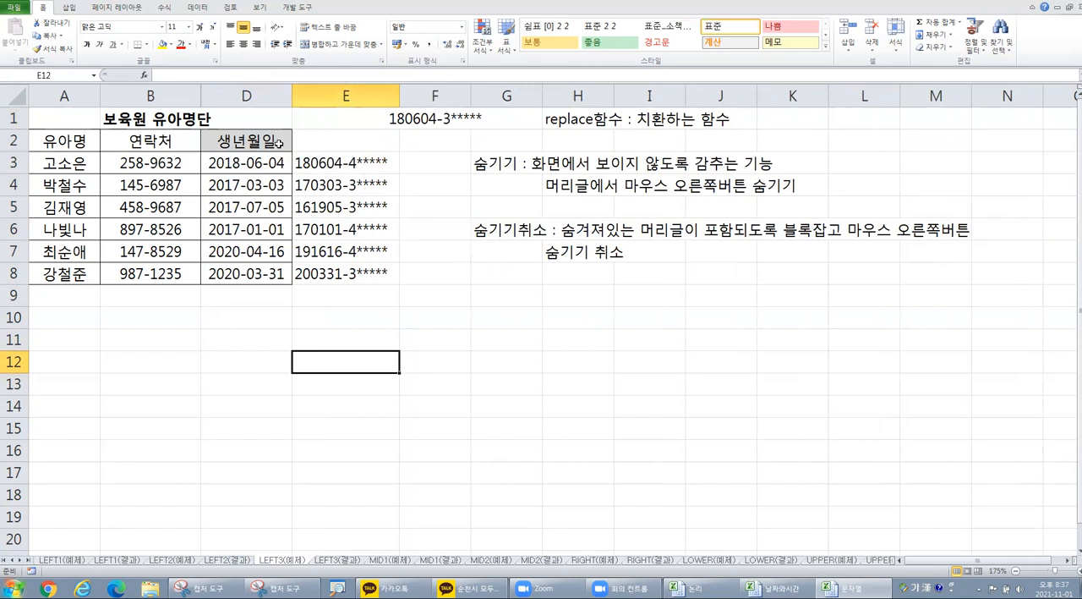
left_click(280, 167)
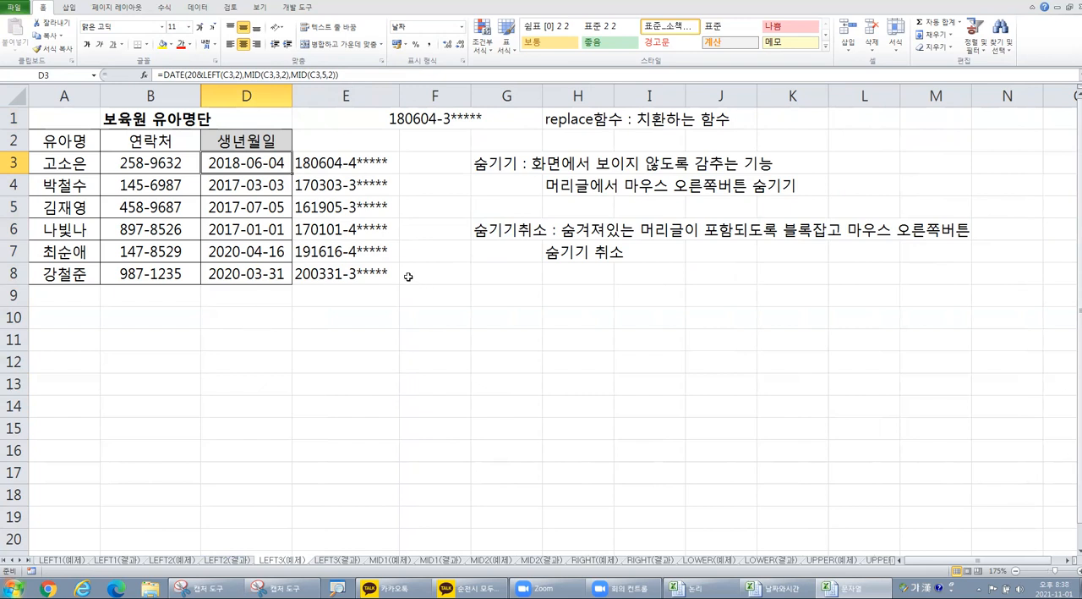
Step: Enter the header "나이" in F2
left_click(431, 136)
type("나이")
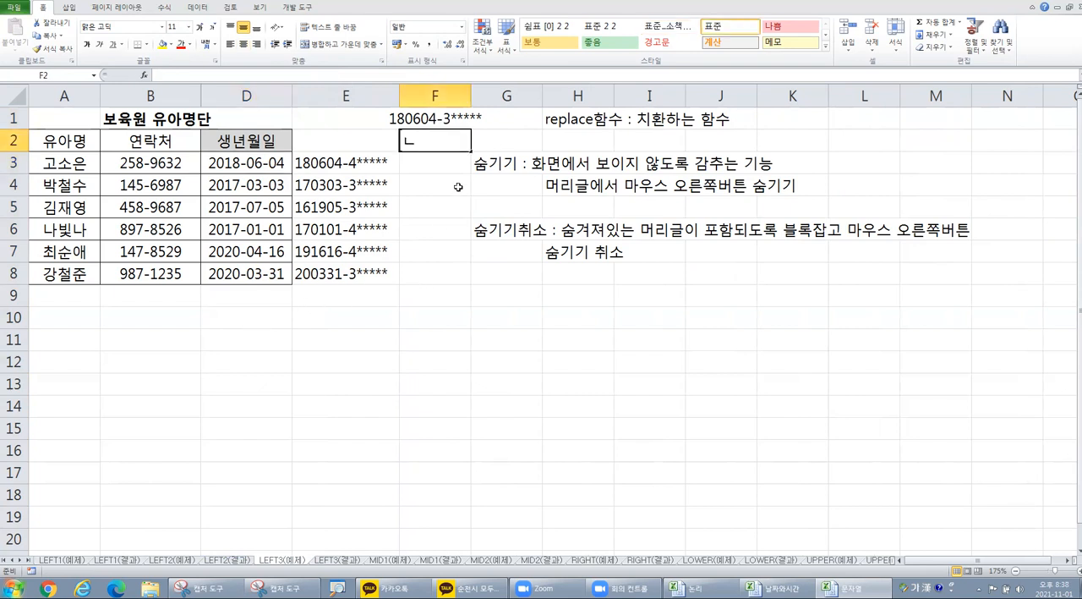
key("Return")
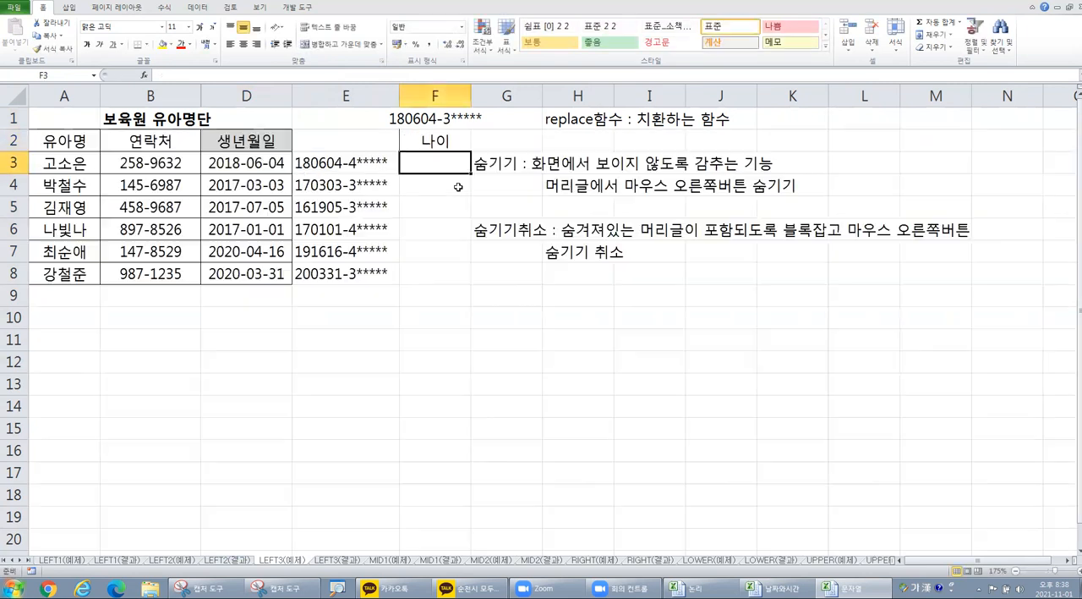
Step: Bring the hidden registration number column between B and D back into view
left_click_drag(246, 95, 151, 96)
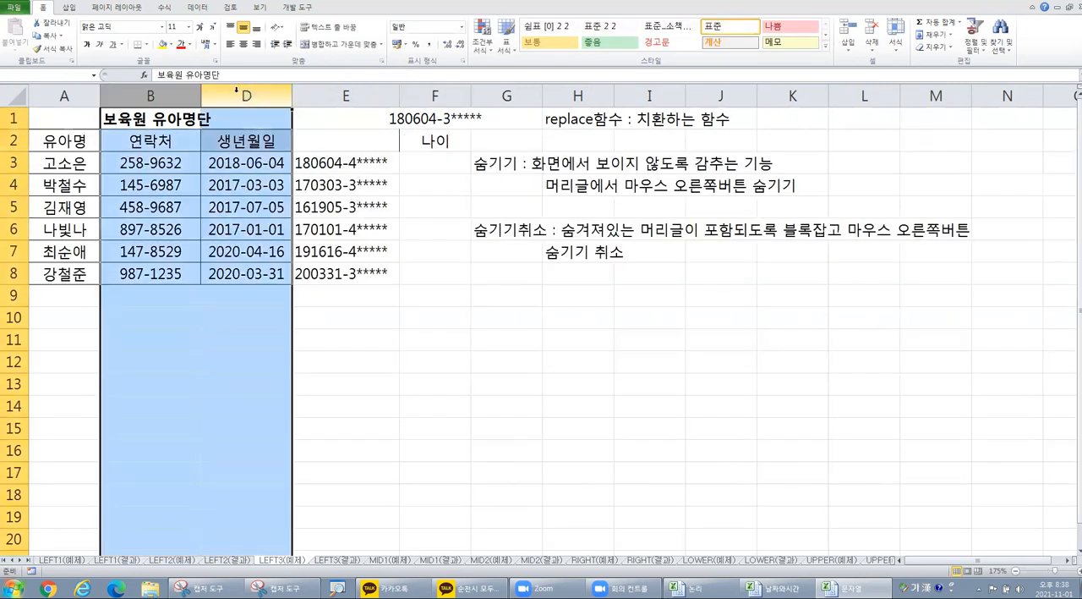
right_click(242, 97)
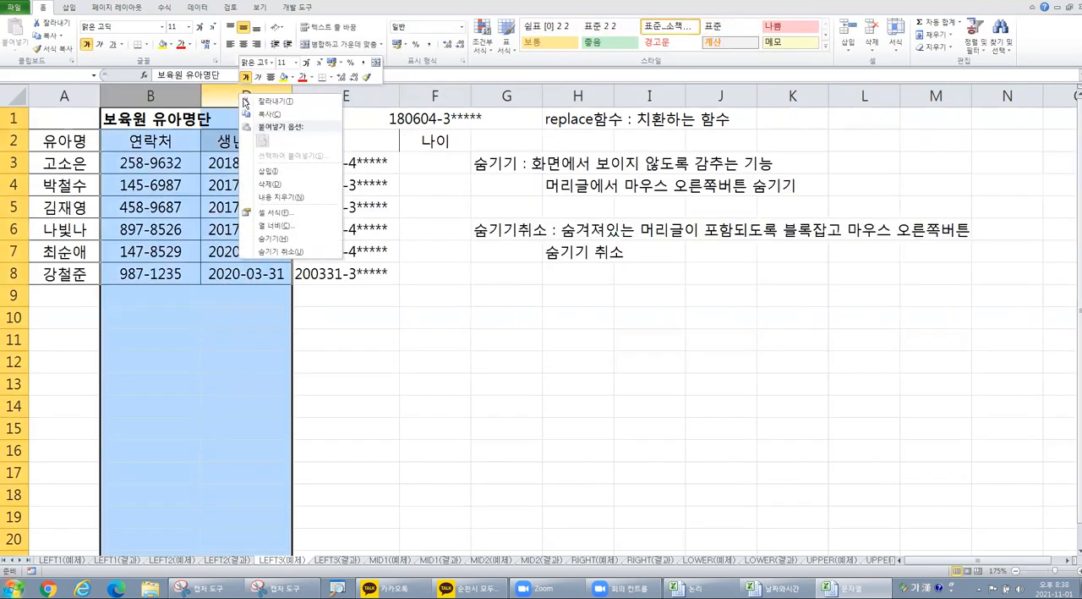
left_click(298, 252)
left_click(503, 309)
Step: Apply all borders to the age column range F2:F8
left_click(545, 144)
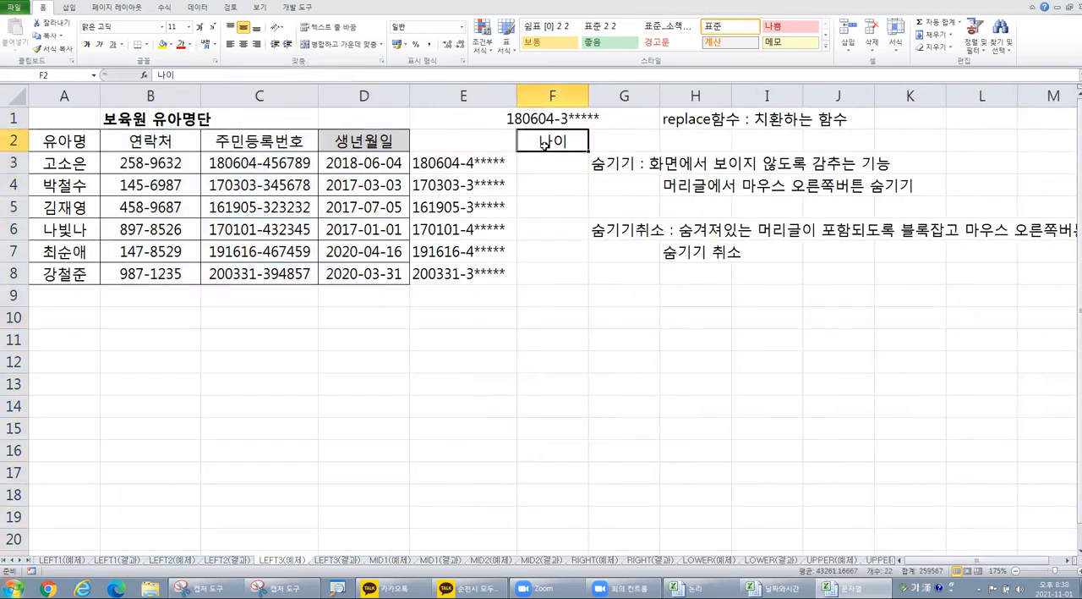
left_click_drag(553, 141, 548, 274)
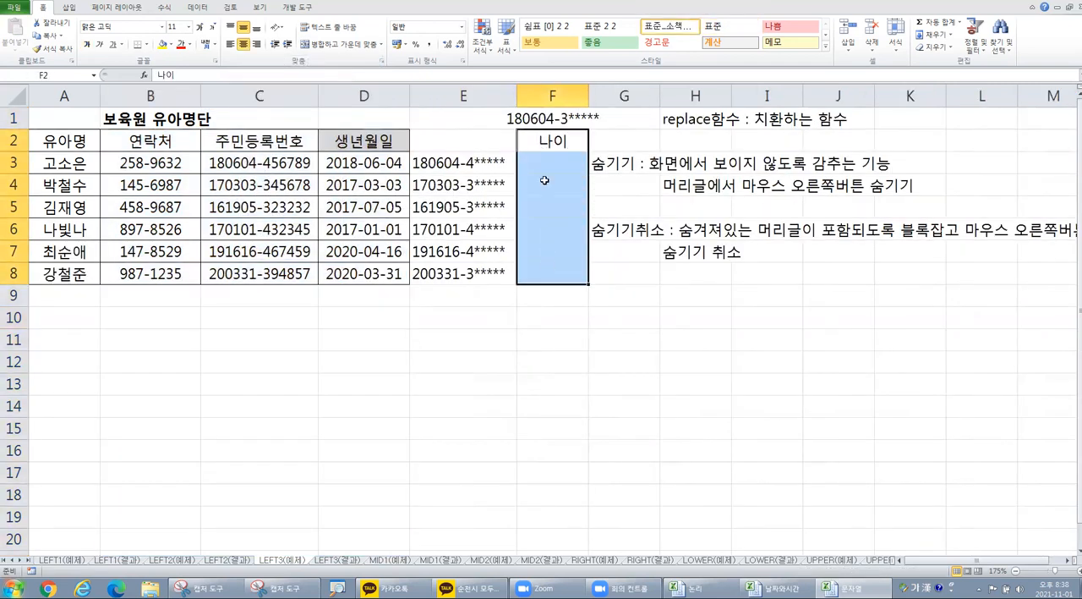
left_click(144, 47)
left_click(155, 142)
left_click(292, 314)
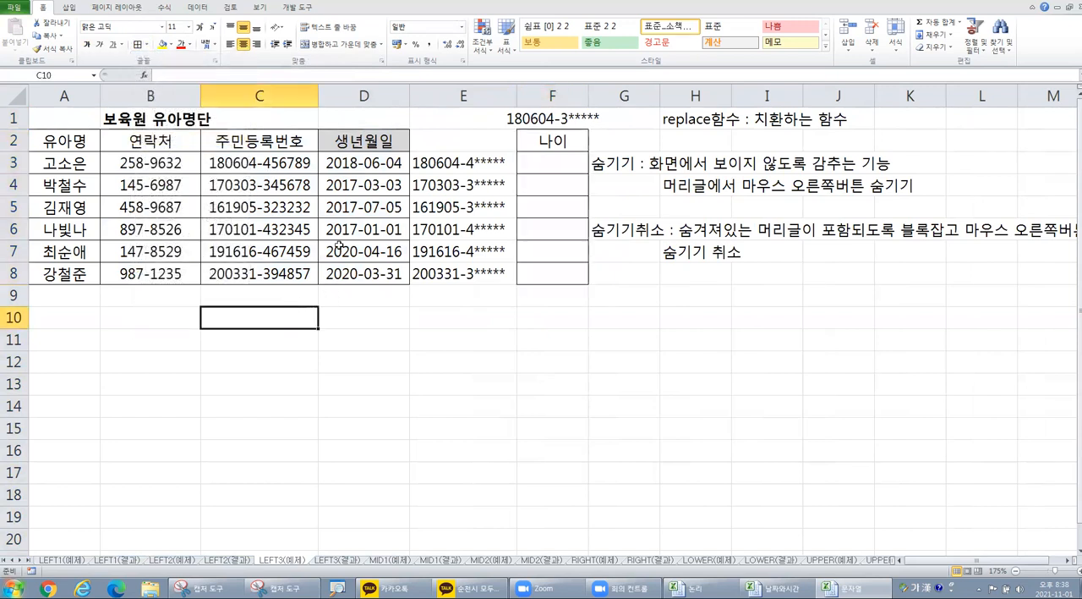
Step: Enter the centered header "보호주민번호" in E2 and select the masked number range E2:E8
left_click(465, 138)
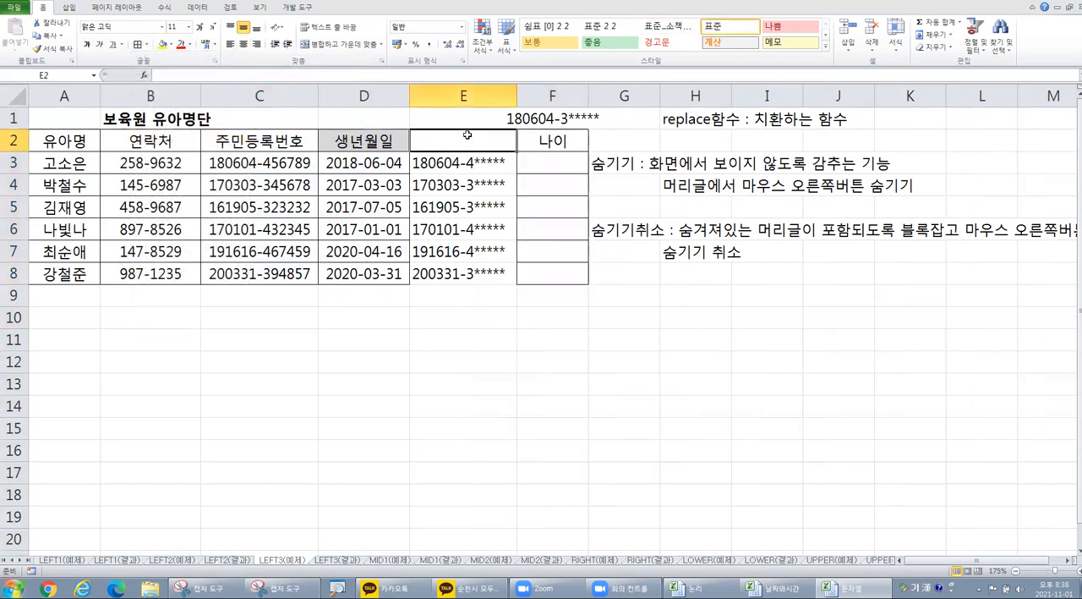
type("보호주민")
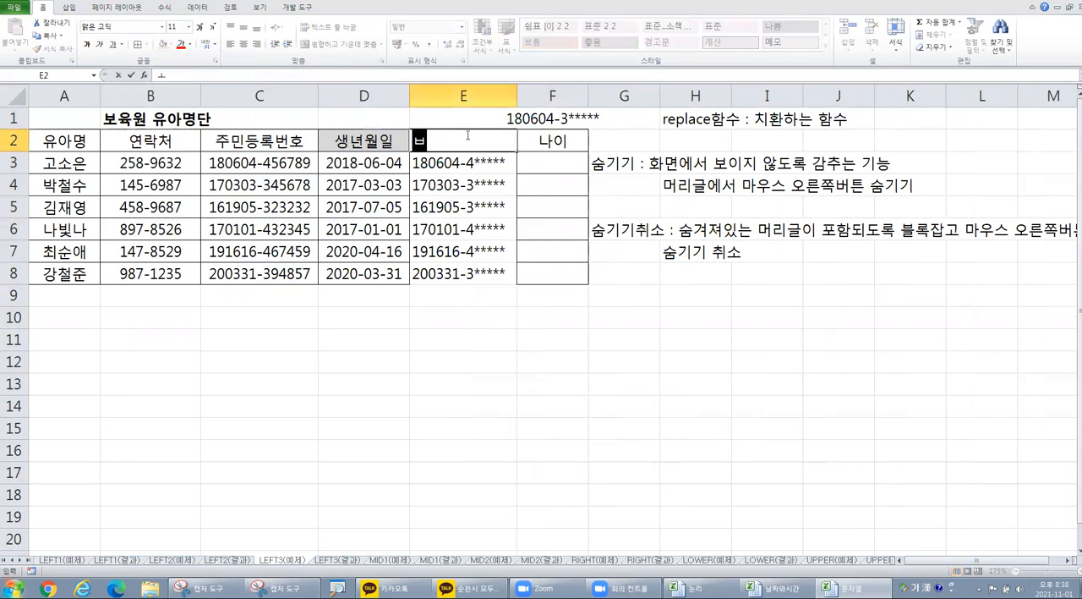
type("번호")
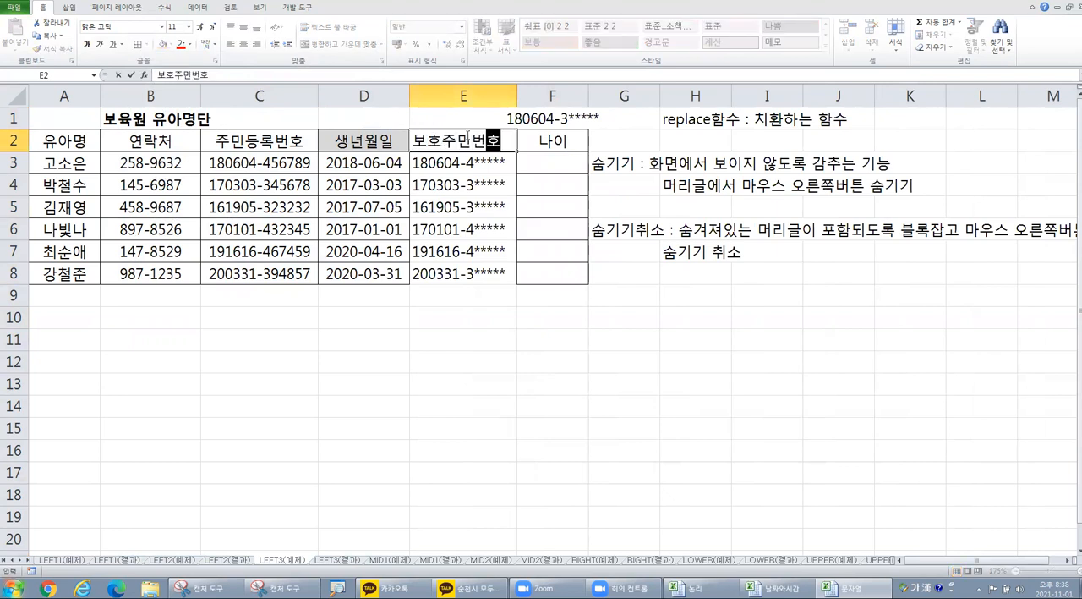
key("Return")
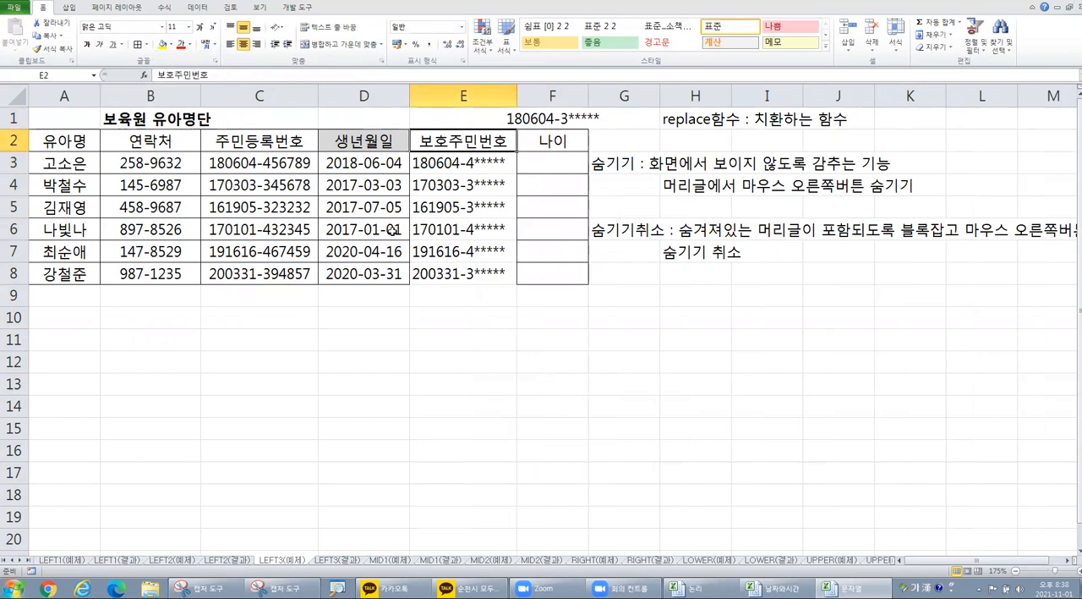
left_click_drag(459, 145, 469, 267)
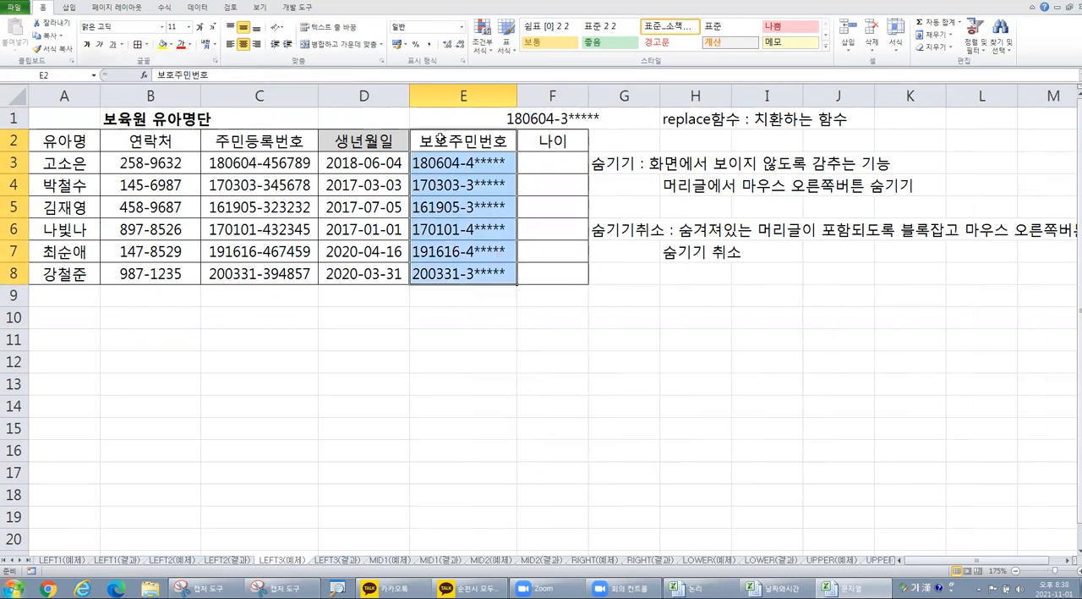
Step: Edit the registration number in C3, changing its first digit to 7 and the digit after the hyphen to 1
left_click(526, 163)
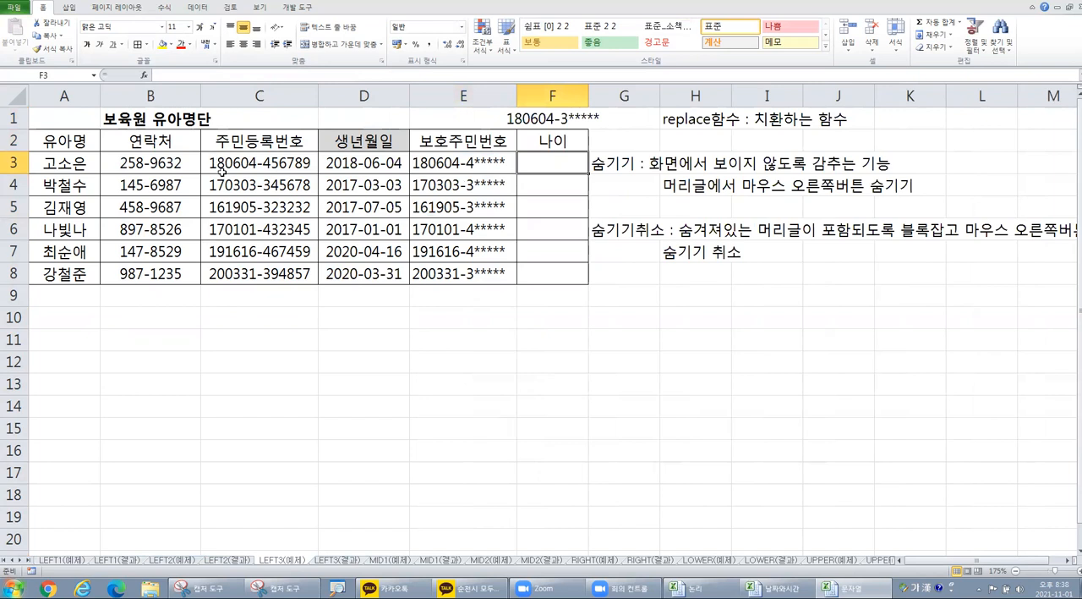
left_click(219, 162)
double_click(219, 163)
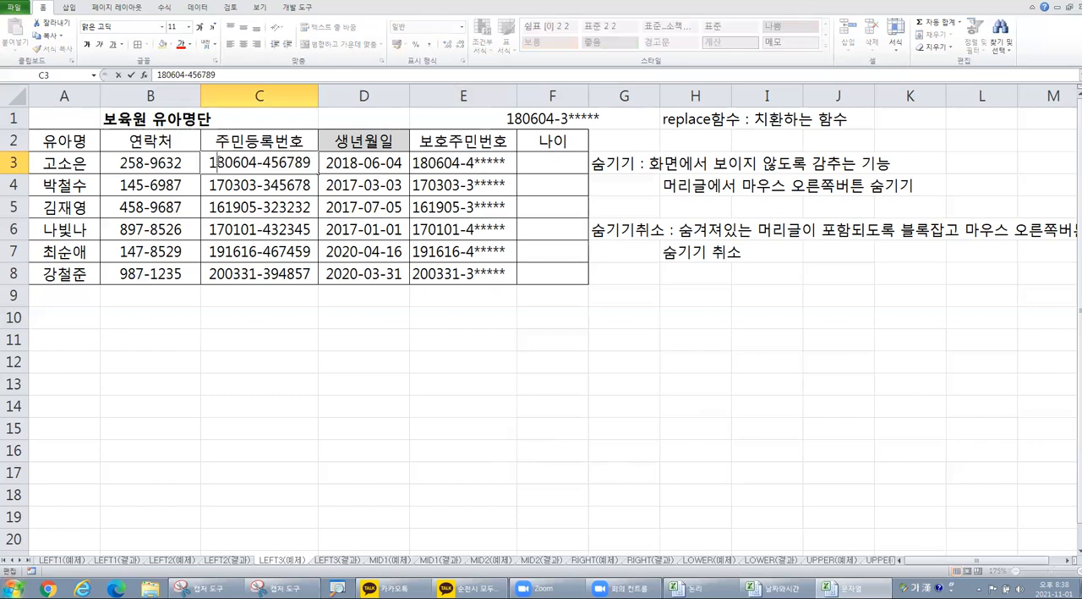
left_click_drag(215, 161, 270, 161)
left_click(215, 161)
type("701")
left_click(257, 207)
Step: Examine the digit after the hyphen in the registration number in C3
left_click(238, 168)
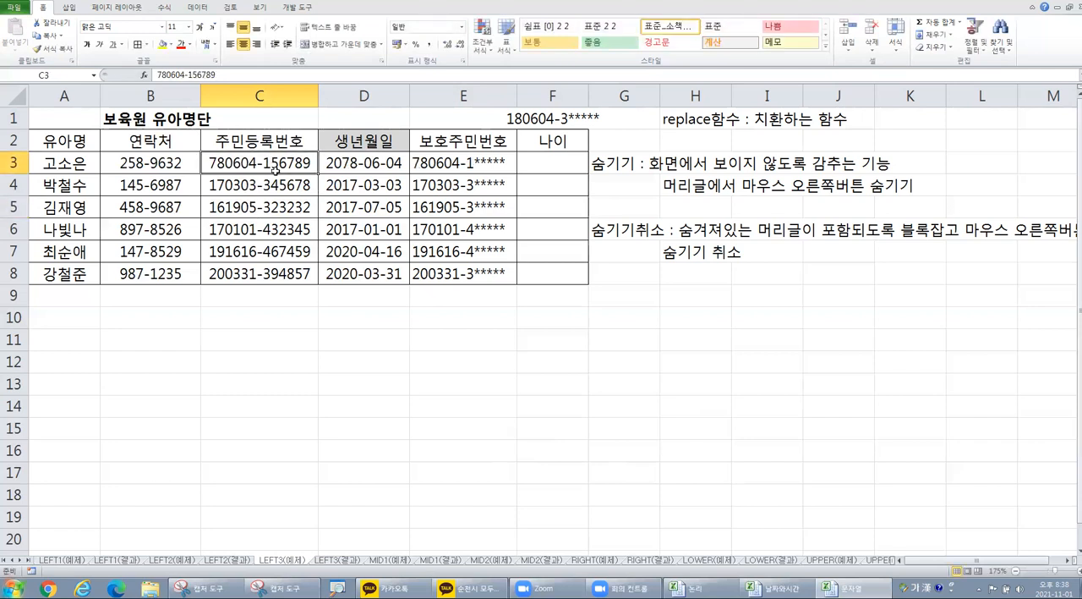
double_click(269, 163)
left_click_drag(264, 162, 271, 163)
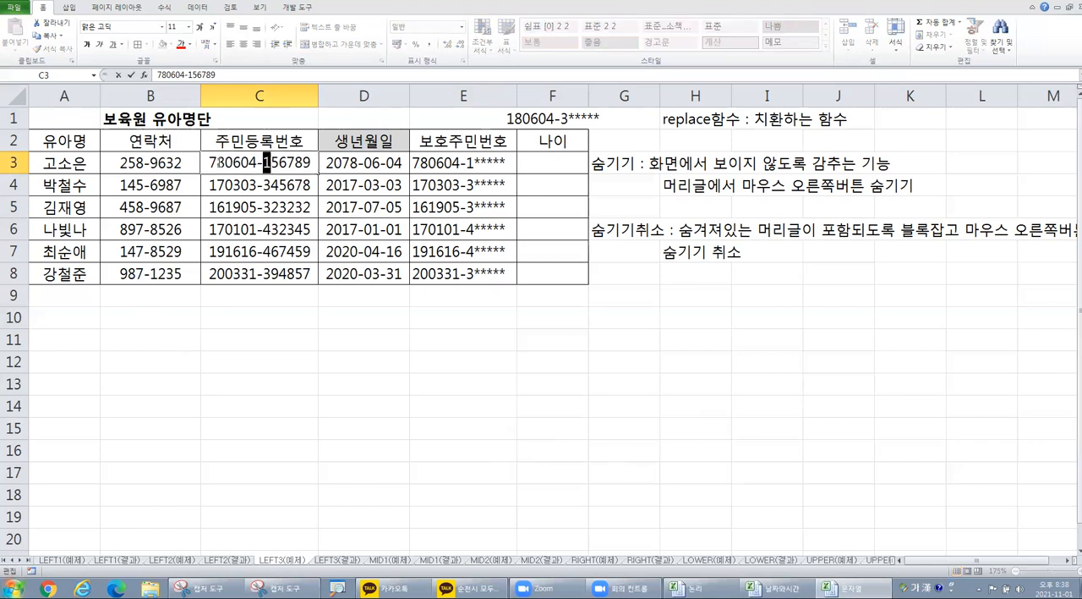
left_click(240, 323)
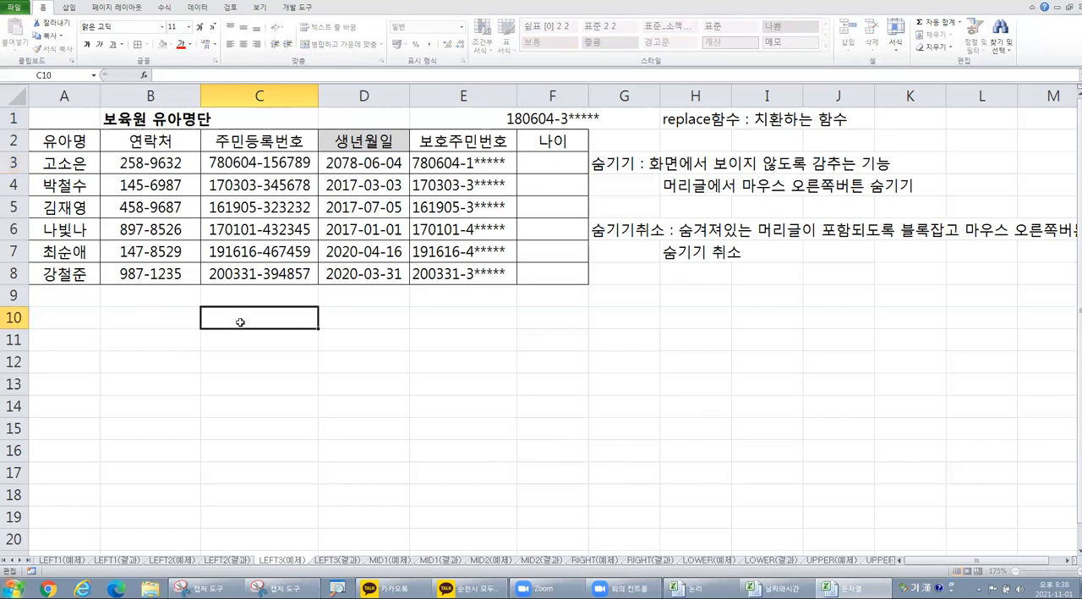
Step: Enter the subtraction example 2021-1978 as text in C10
type("1978")
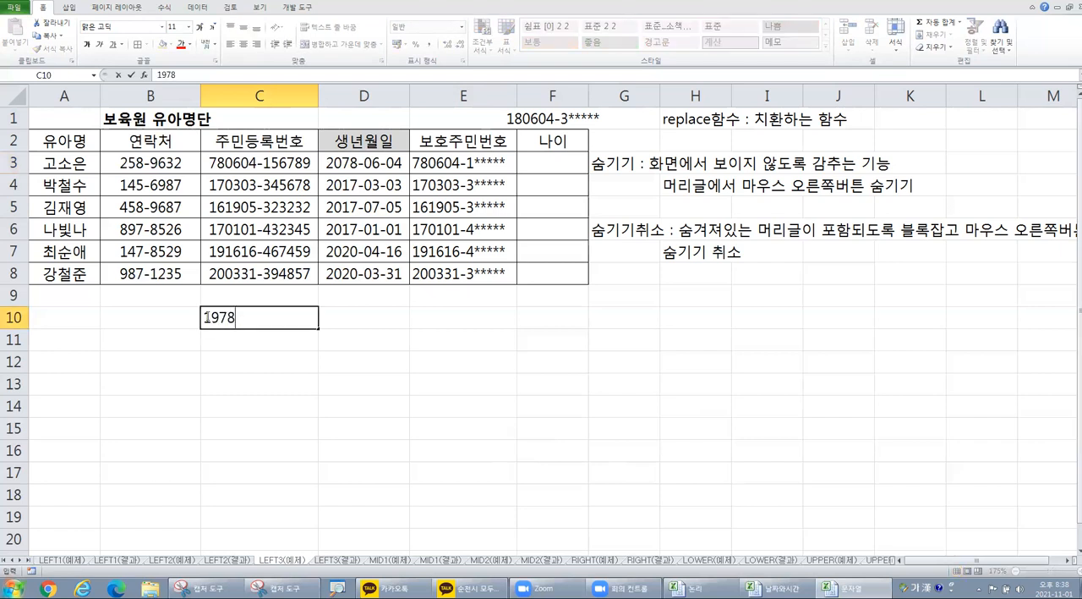
key("F2")
key("Home")
type("2021-")
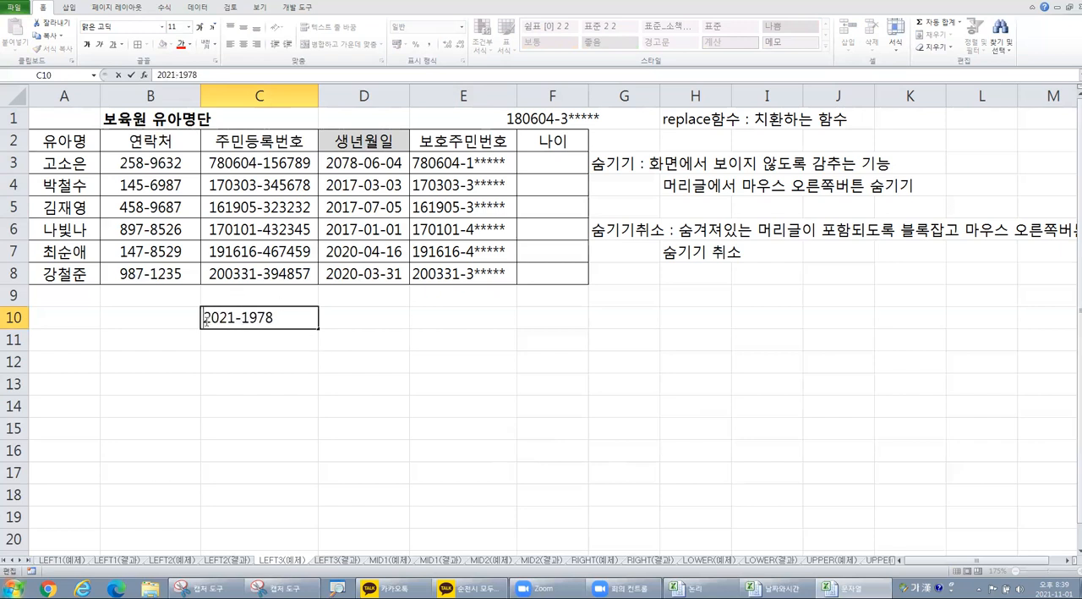
left_click(205, 320)
type("'")
key("Return")
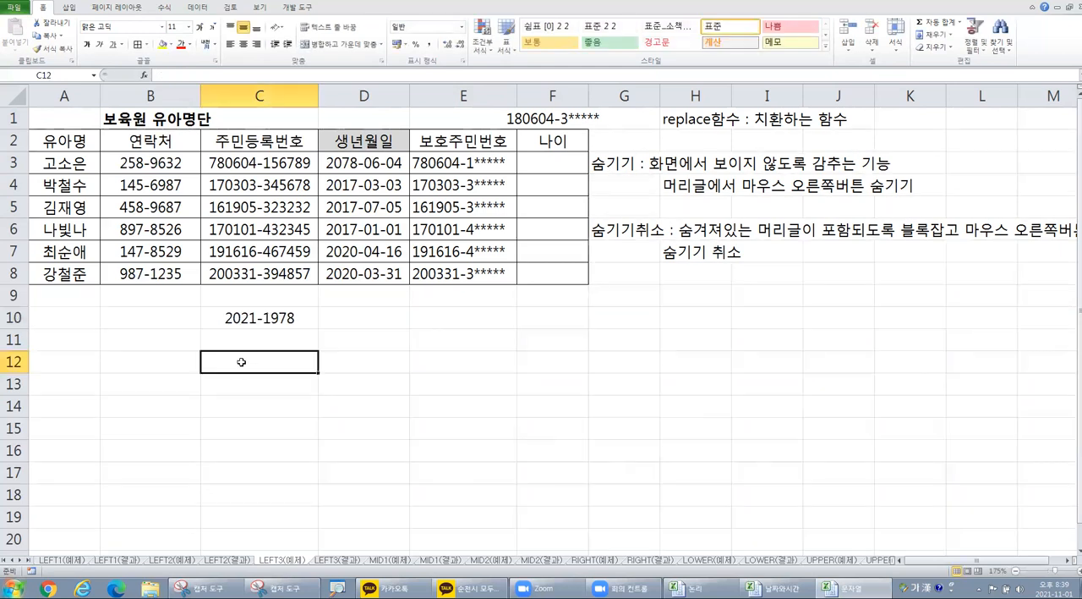
Step: Add the explanatory note "현재의 연도를 구하기" in C11, below the subtraction example
left_click(260, 318)
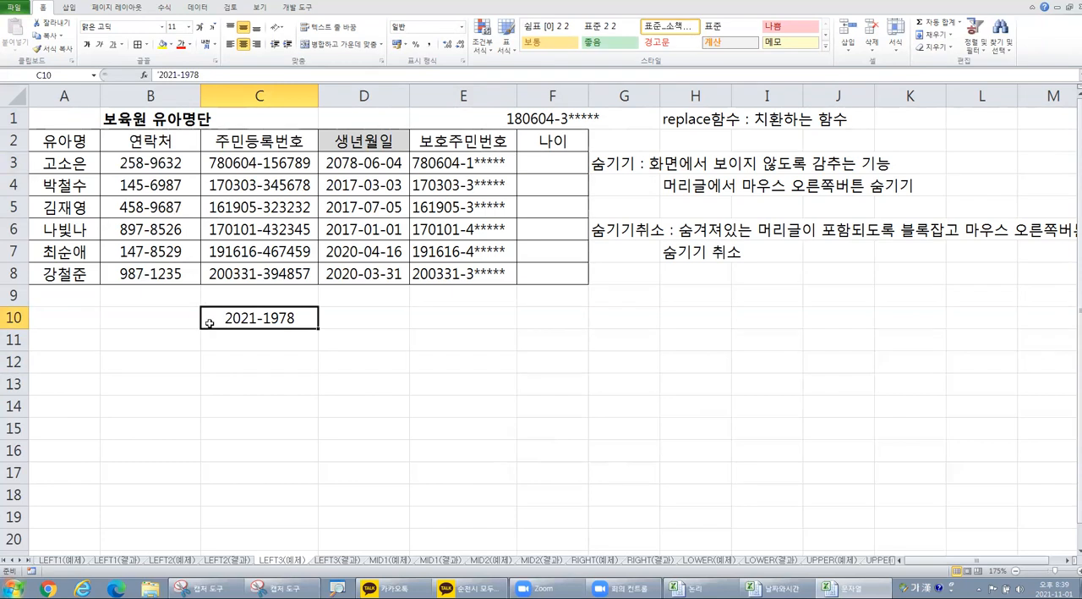
type("ㅎ")
key("Escape")
key("Down")
type("현재의 연도를 구하기")
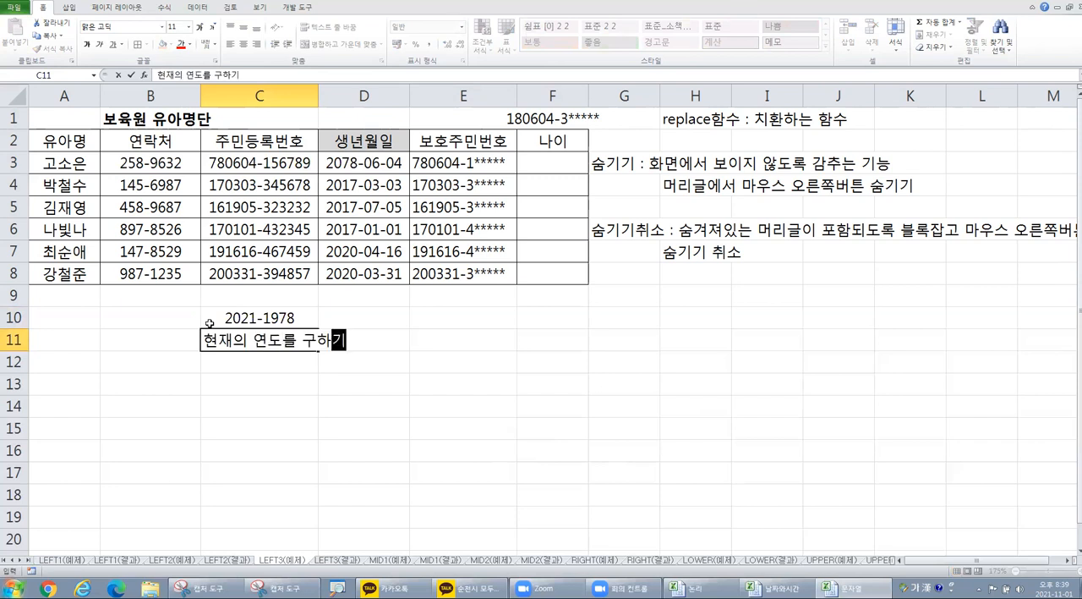
key("Return")
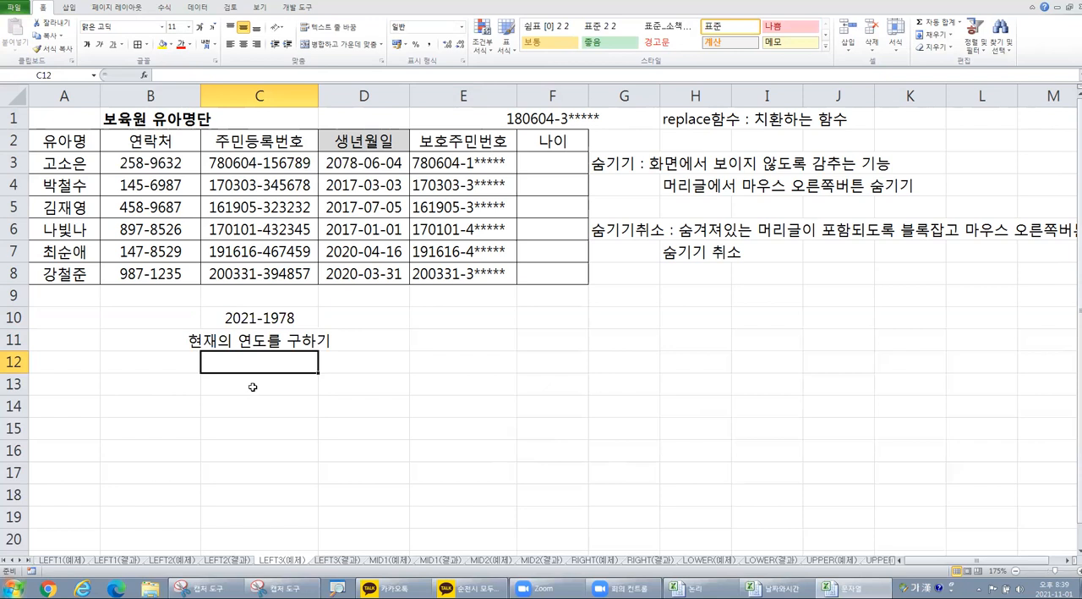
Step: Enter the notes "left로 78을 구하기" in C12 and "1900을 빼기" in C13
type("le")
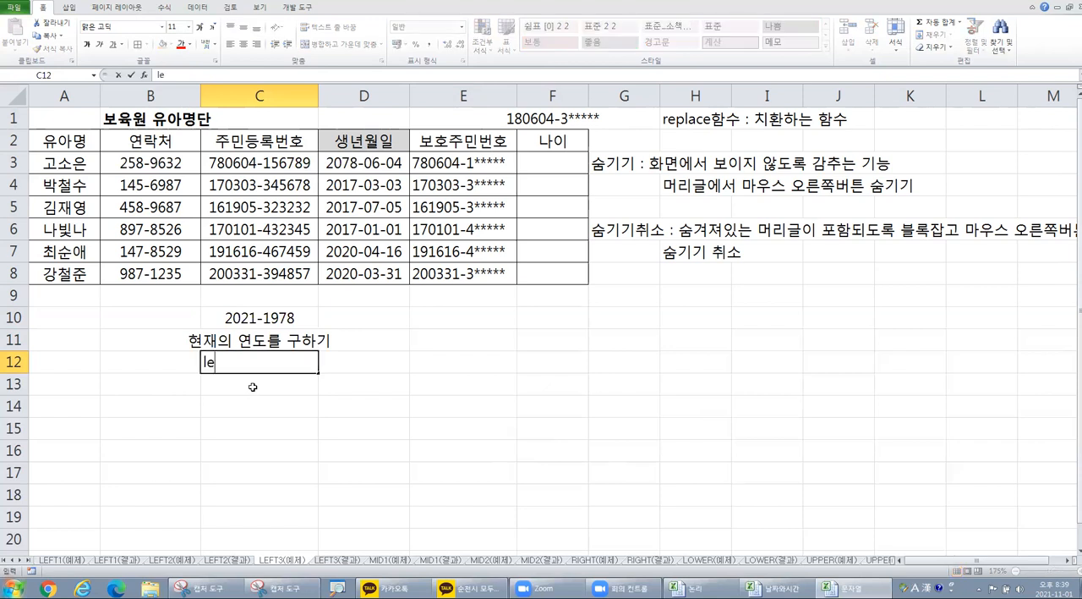
type("ft로 78을")
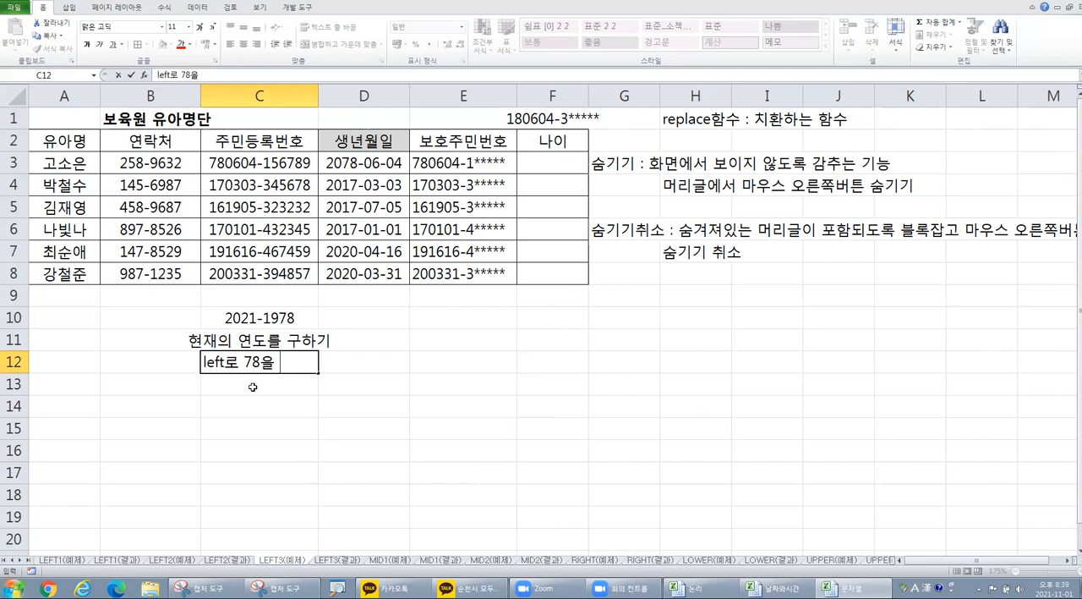
type(" 구학기")
key("Return")
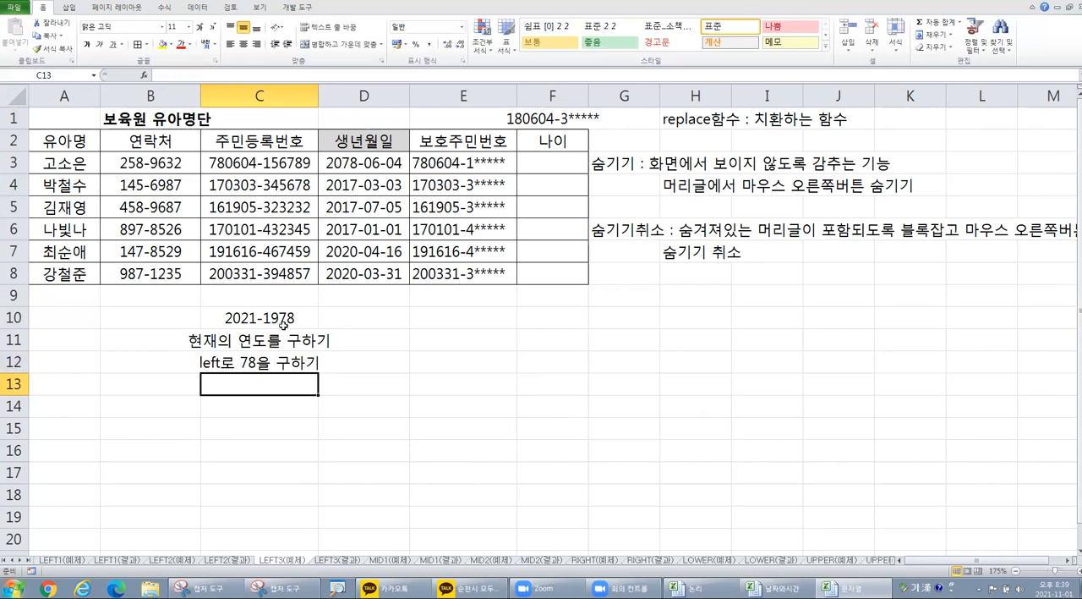
type("1")
type("900을 빼기")
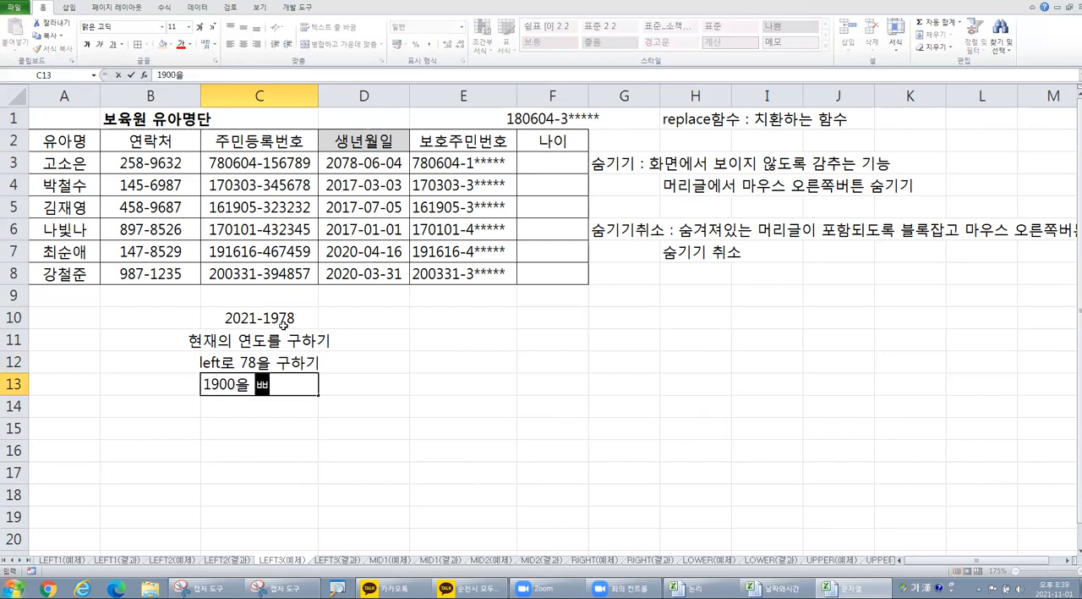
key("Return")
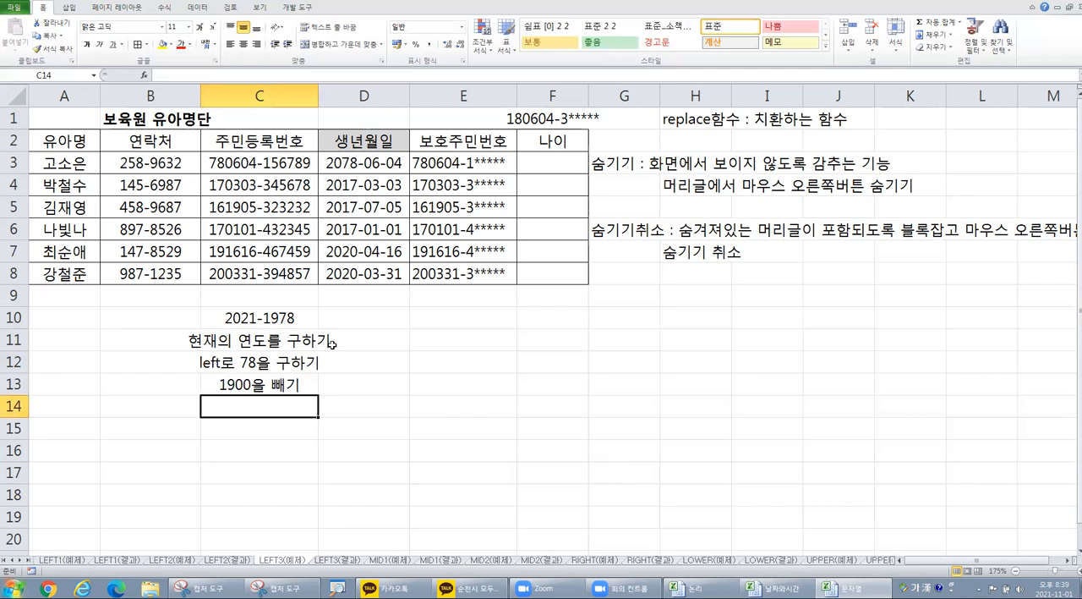
left_click(355, 318)
left_click(402, 347)
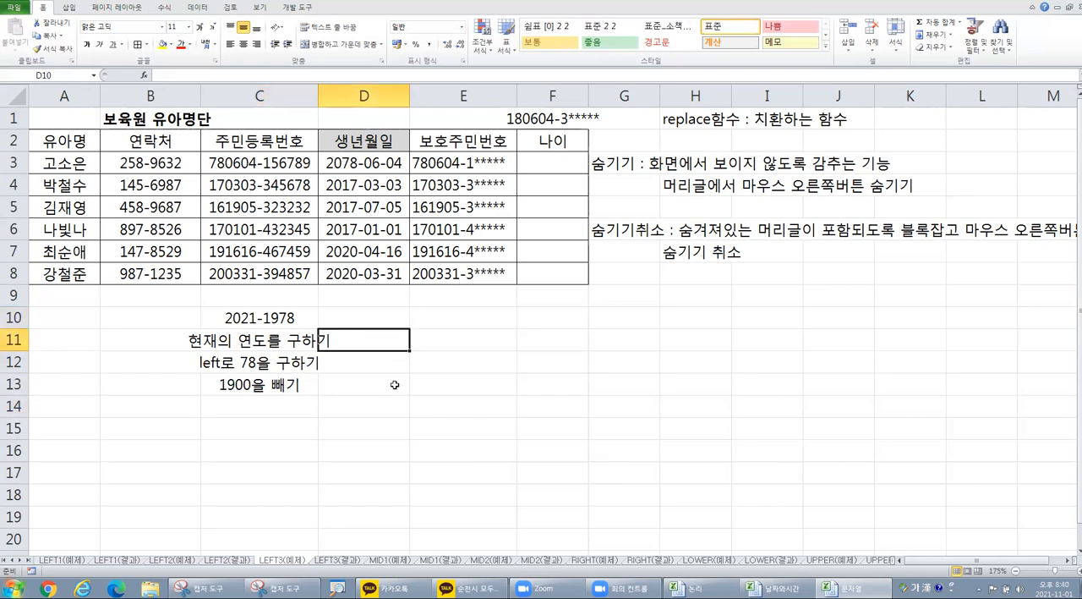
left_click(243, 318)
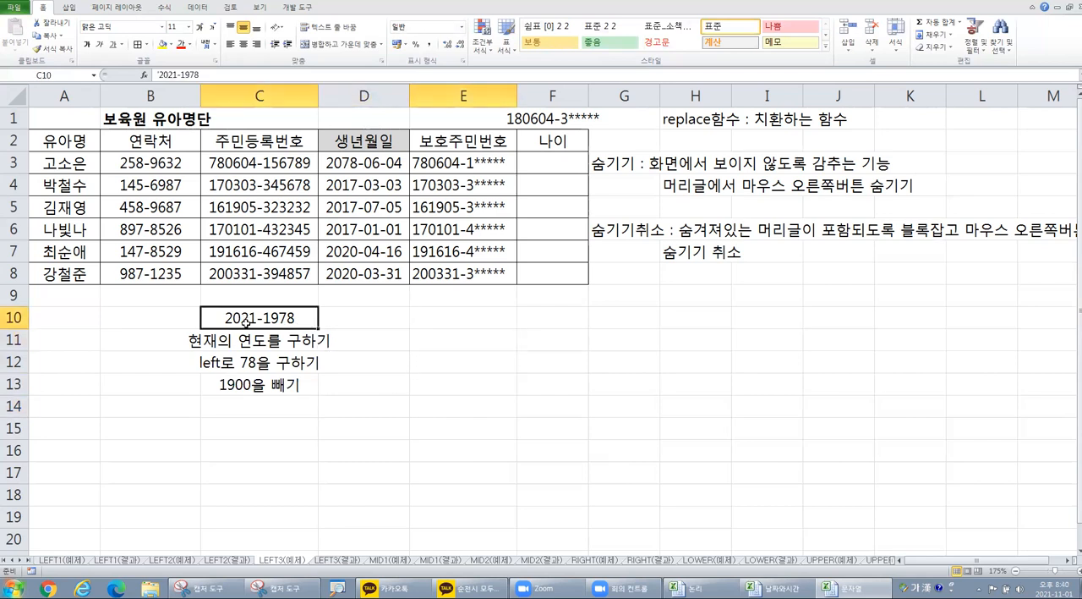
left_click(442, 327)
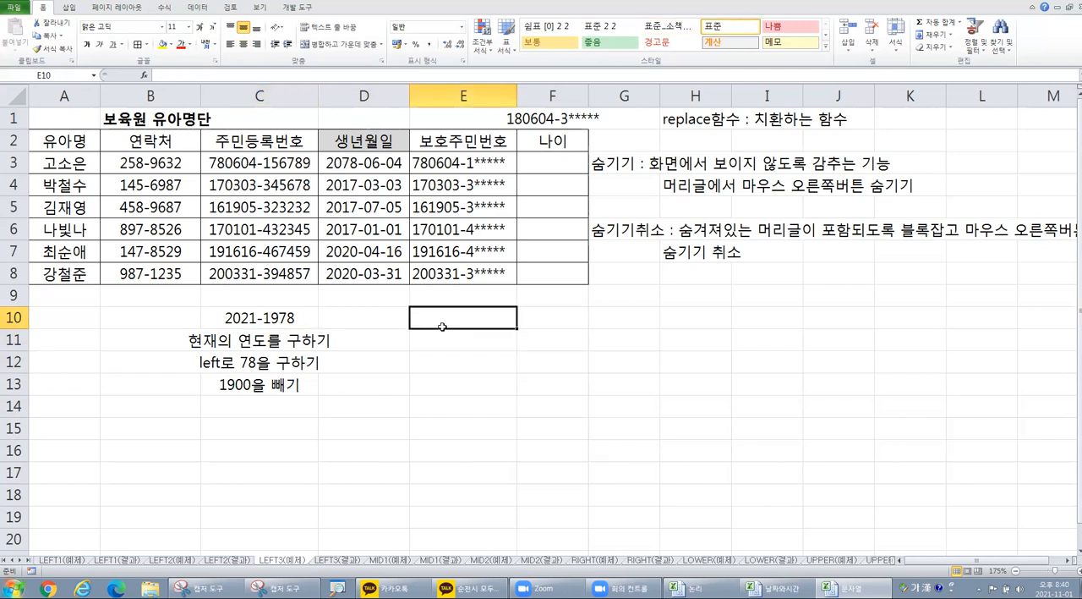
type("2")
type("2021")
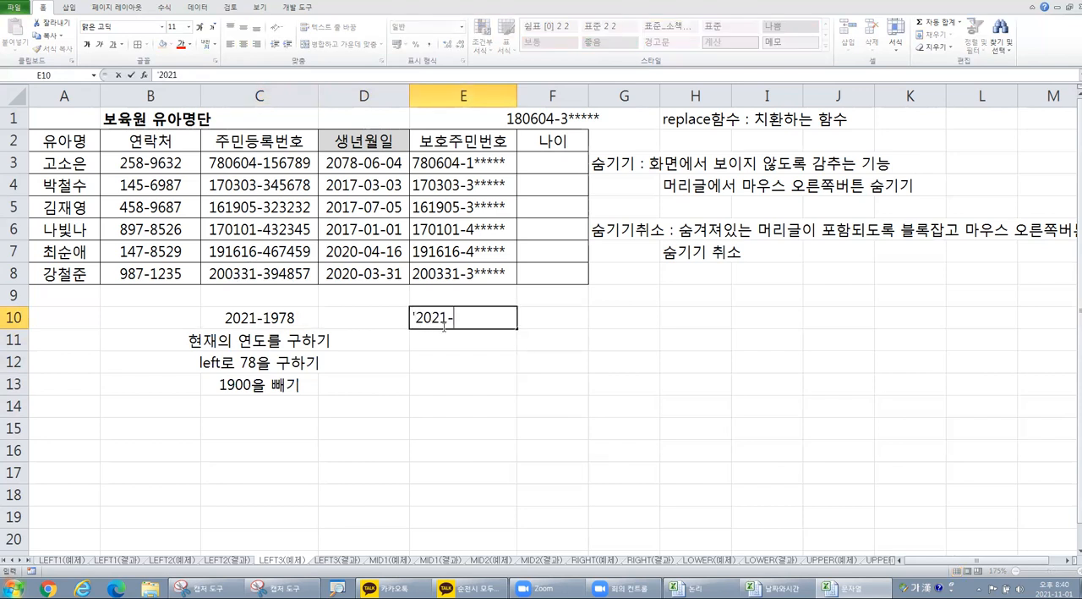
type("-78-1900")
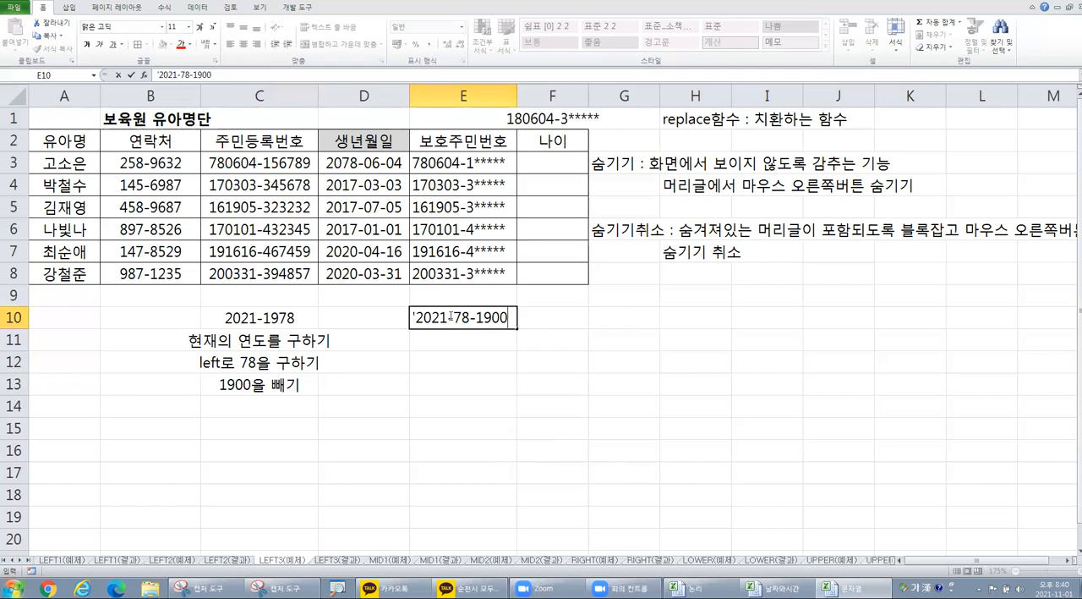
left_click_drag(461, 317, 511, 317)
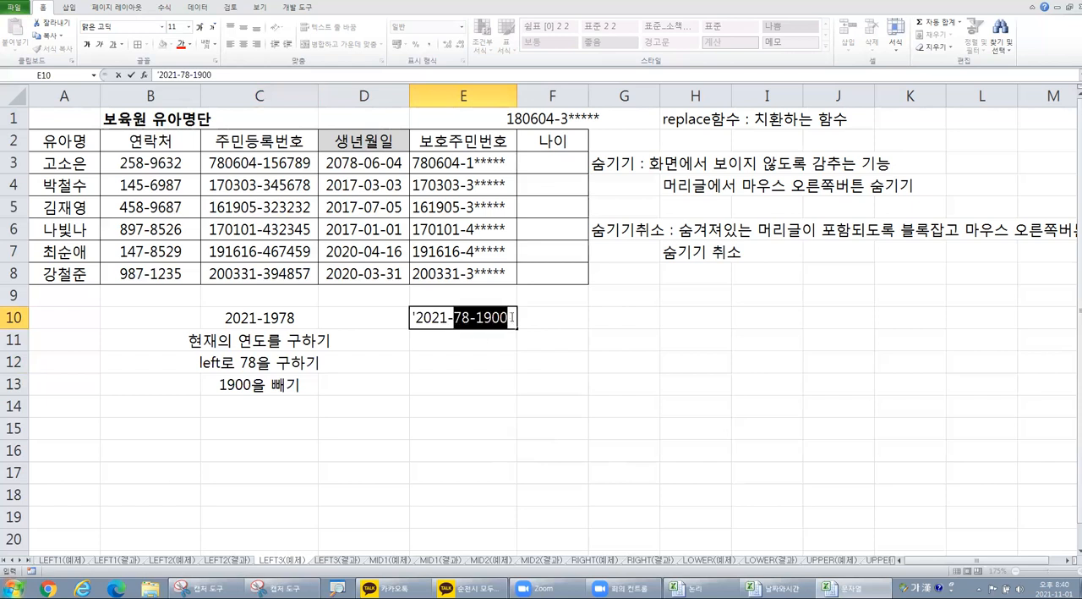
left_click(454, 343)
left_click(456, 313)
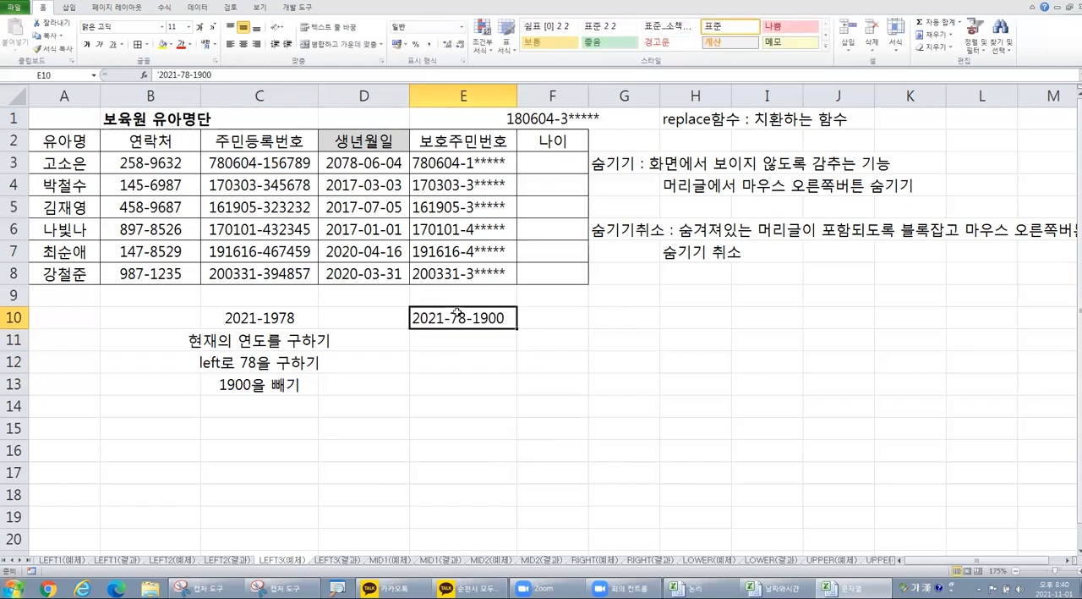
Step: Insert a blank column at G, between the age column and the hide/unhide notes
left_click_drag(241, 340, 246, 380)
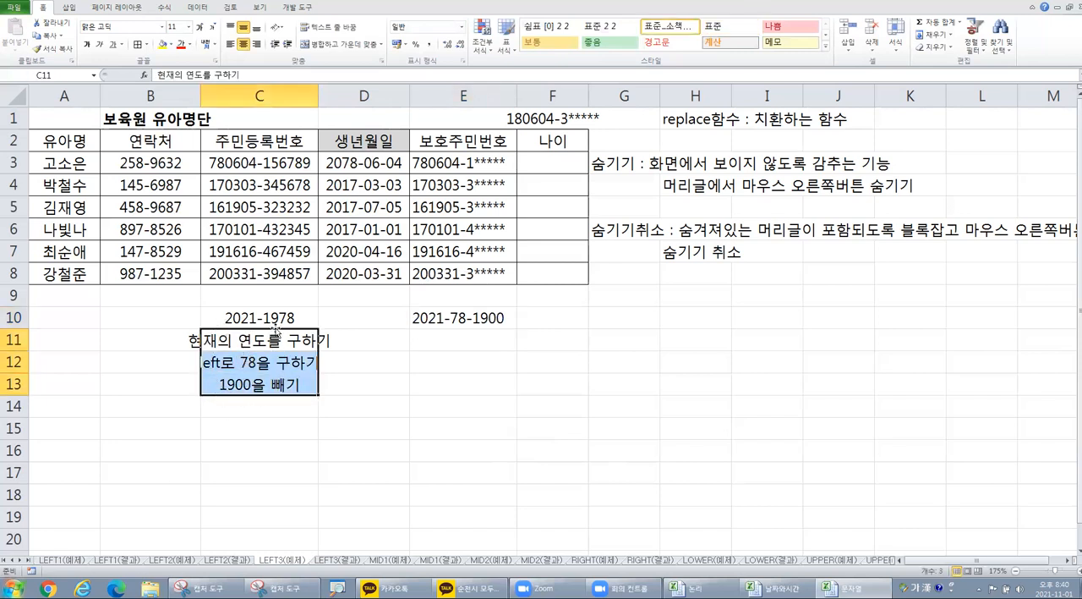
right_click(624, 96)
left_click(648, 174)
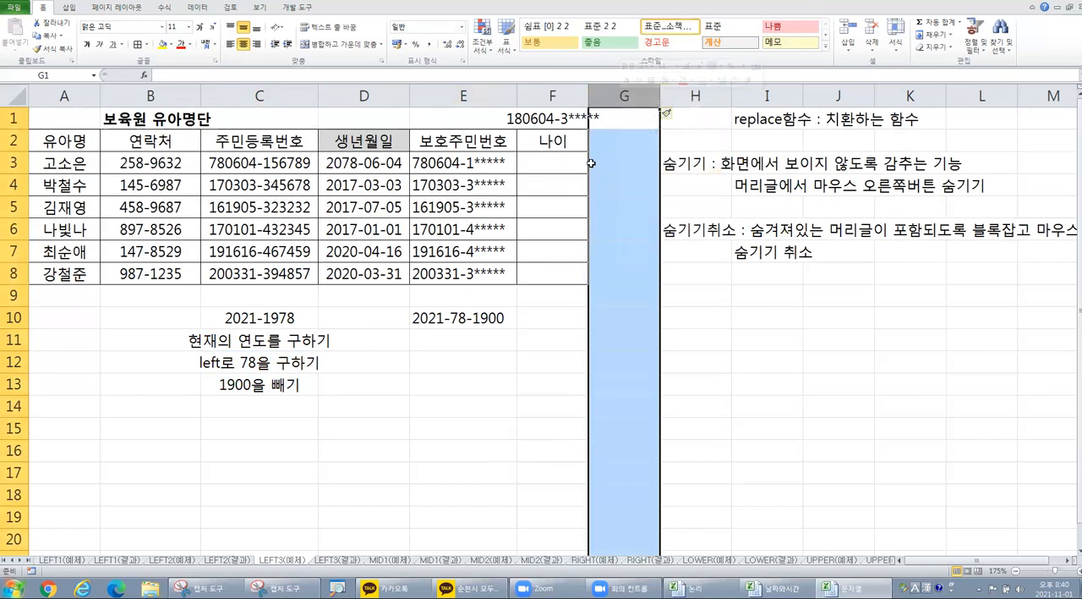
Step: Build the current-year formula =YEAR(TODAY()) in F3, nesting TODAY inside YEAR with the function wizard
left_click(582, 160)
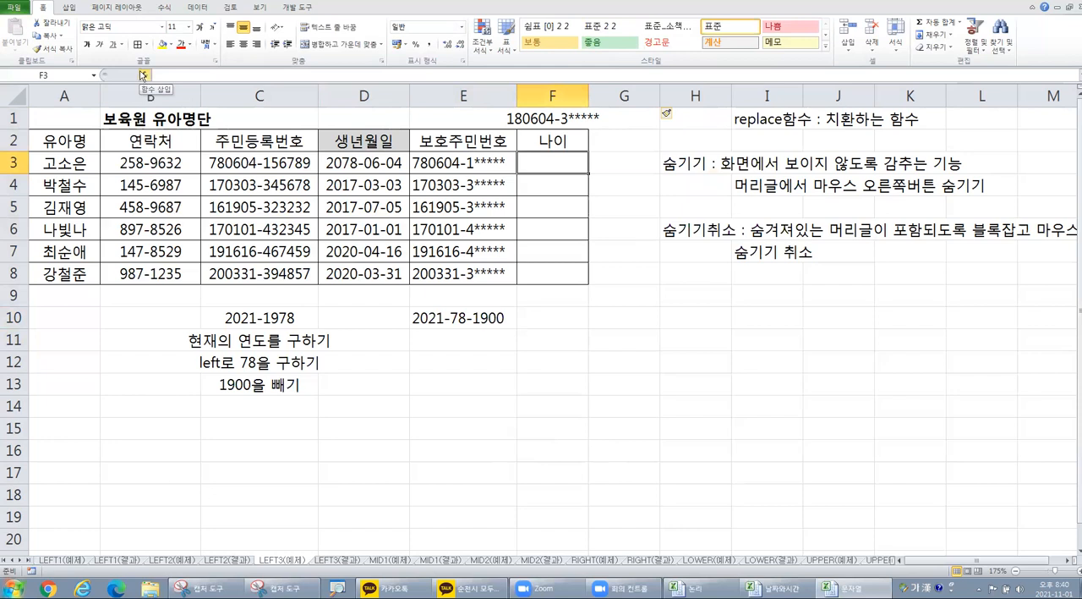
left_click(143, 76)
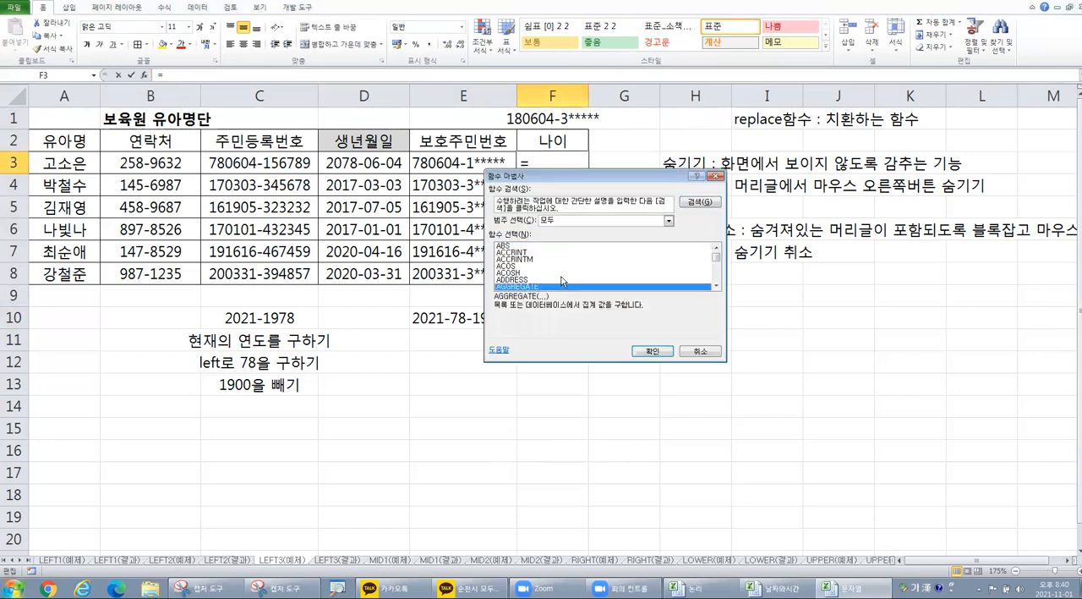
key("y")
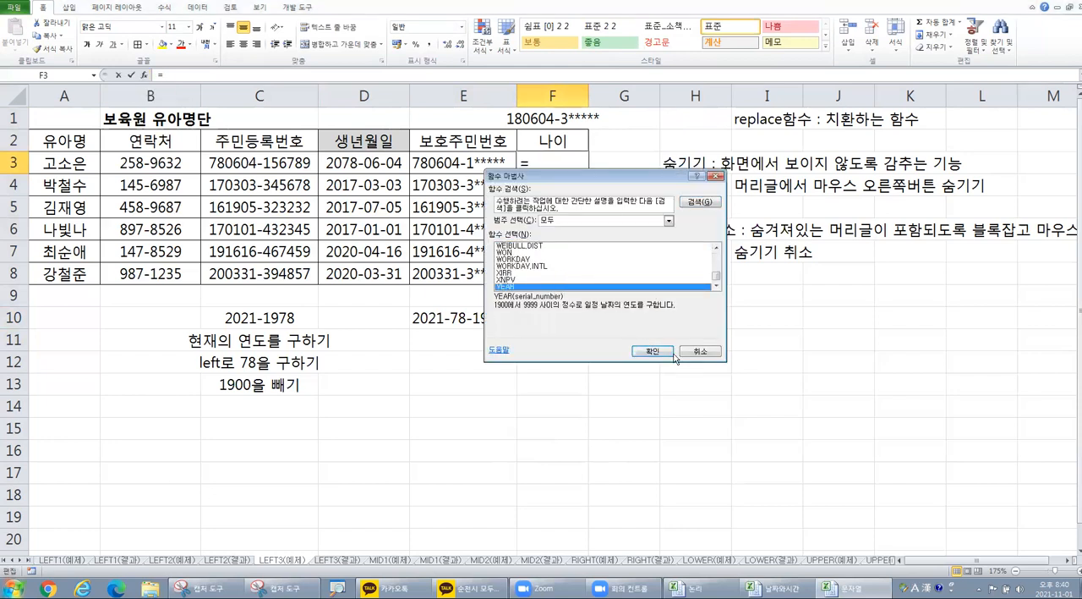
left_click(652, 351)
left_click_drag(520, 282, 500, 318)
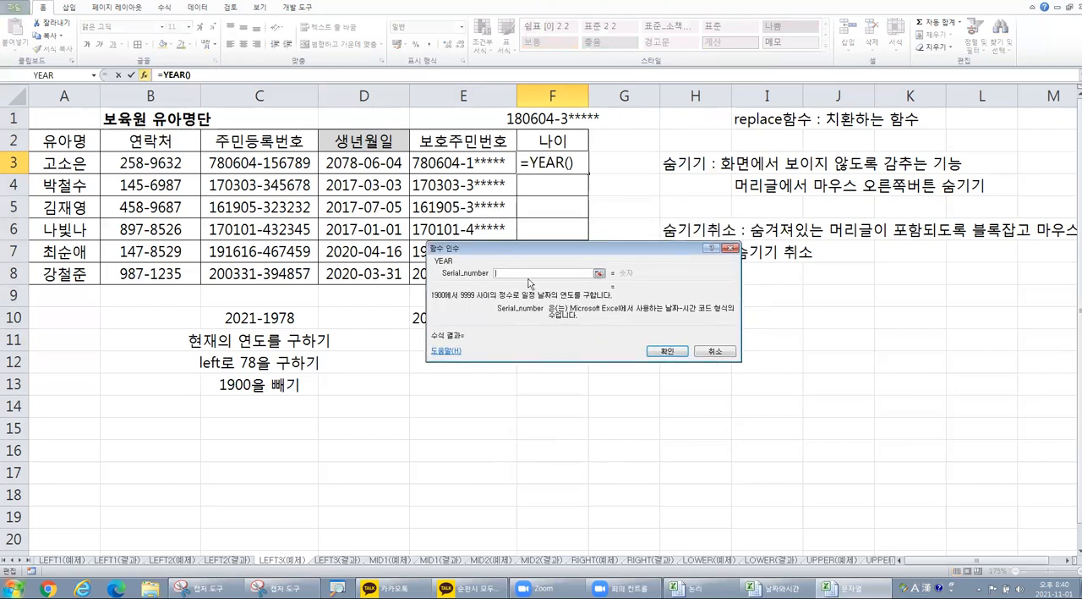
left_click(94, 75)
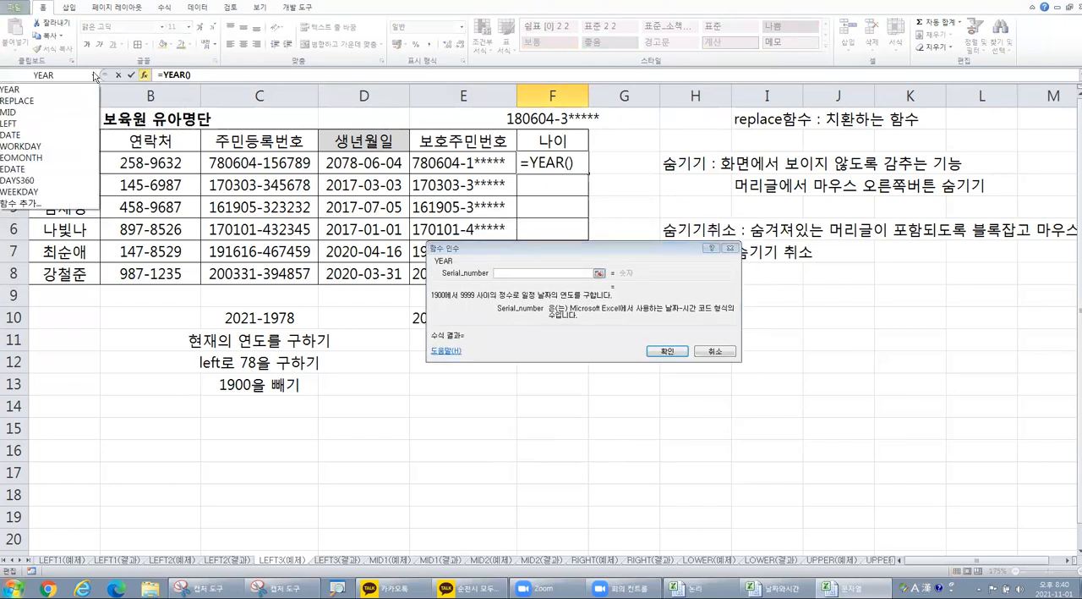
left_click(33, 203)
left_click(559, 272)
type("to")
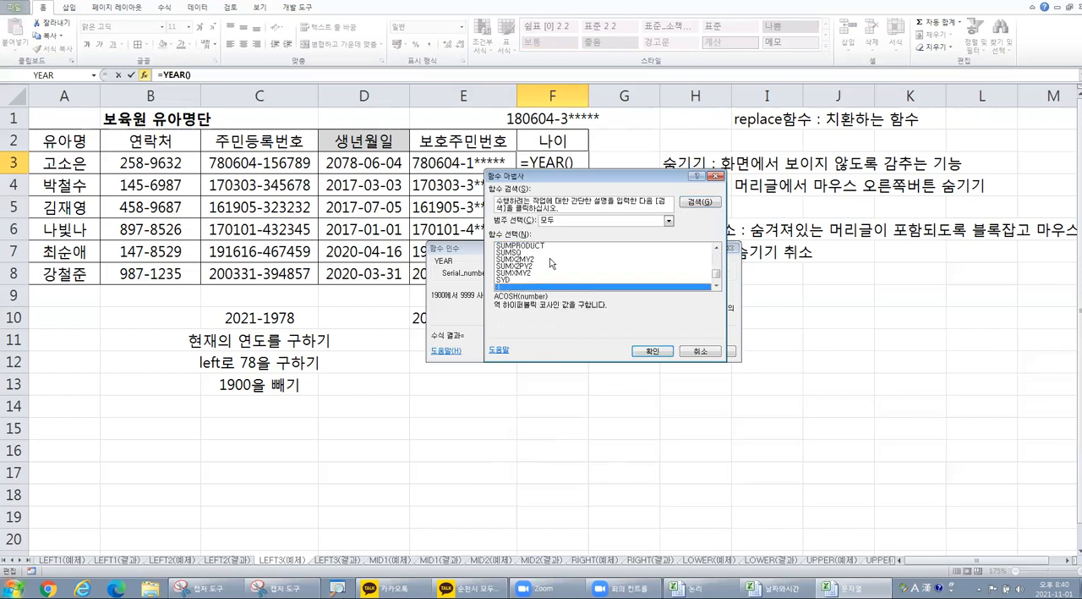
left_click(657, 351)
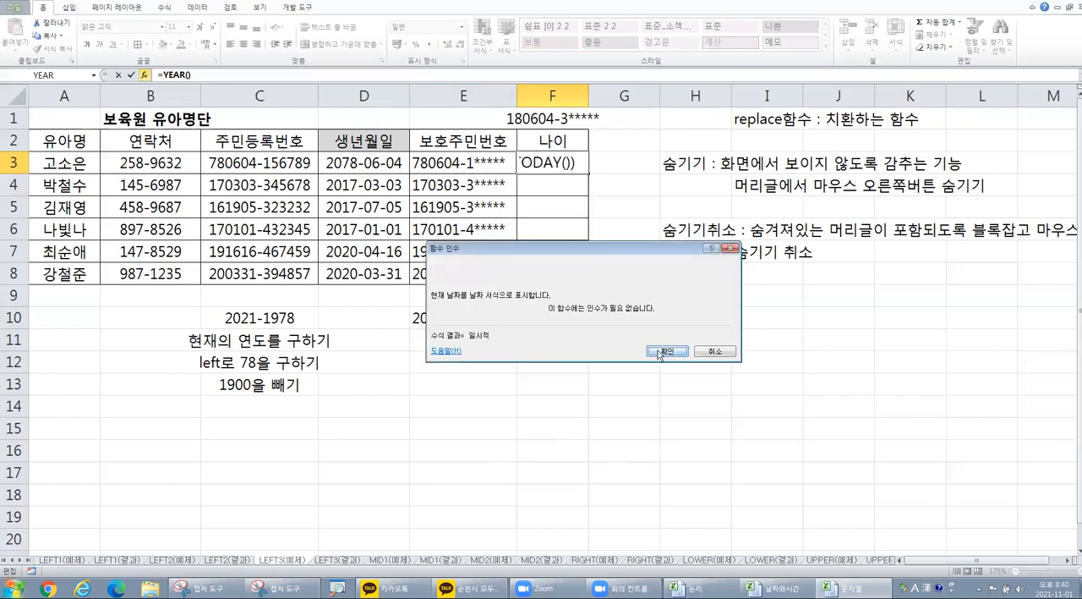
left_click(658, 351)
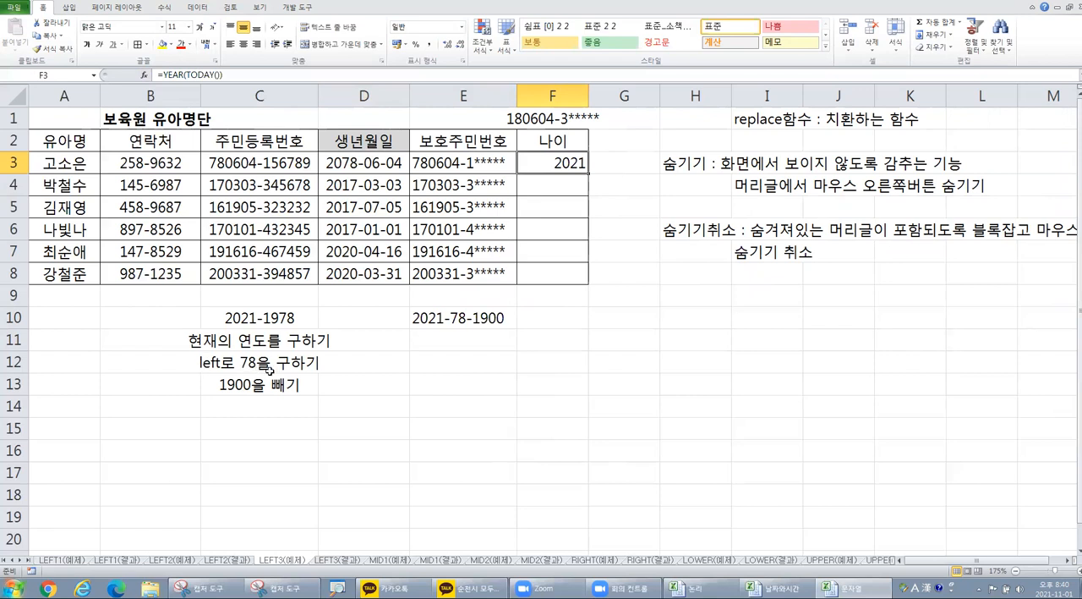
Step: Extend the formula in F3 to subtract the first two characters of the registration number: =YEAR(TODAY())-LEFT(C3,2)
left_click(241, 78)
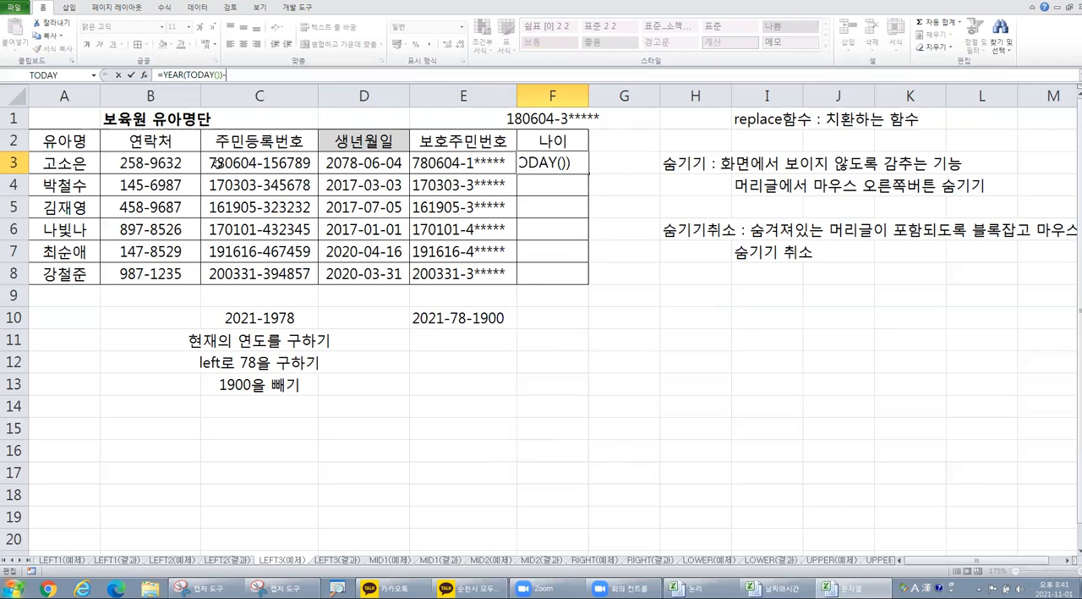
left_click(93, 75)
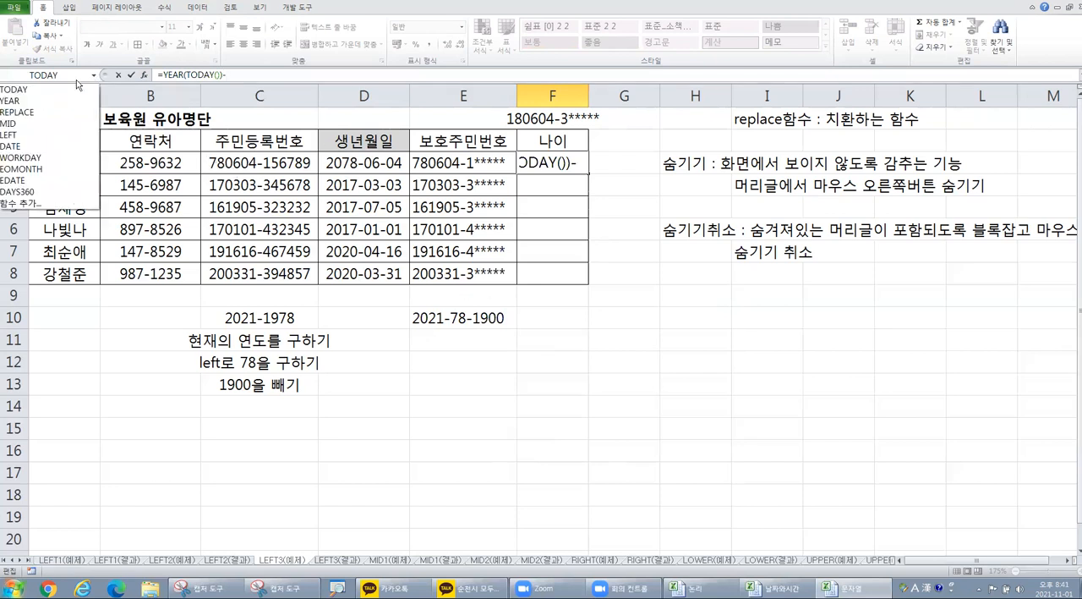
left_click(35, 136)
left_click_drag(507, 308, 579, 310)
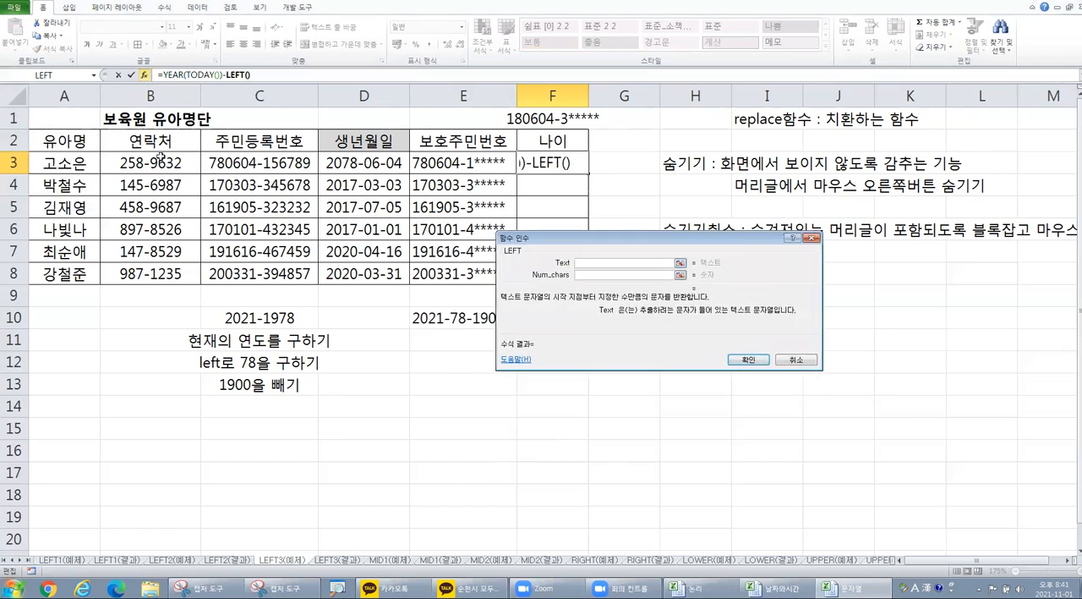
left_click(253, 161)
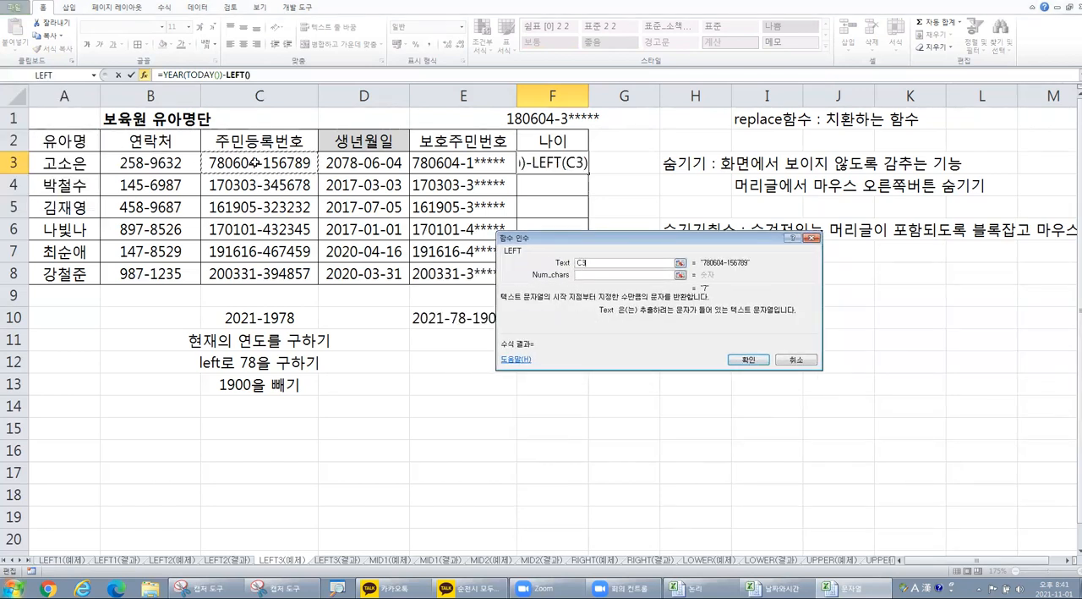
left_click(600, 276)
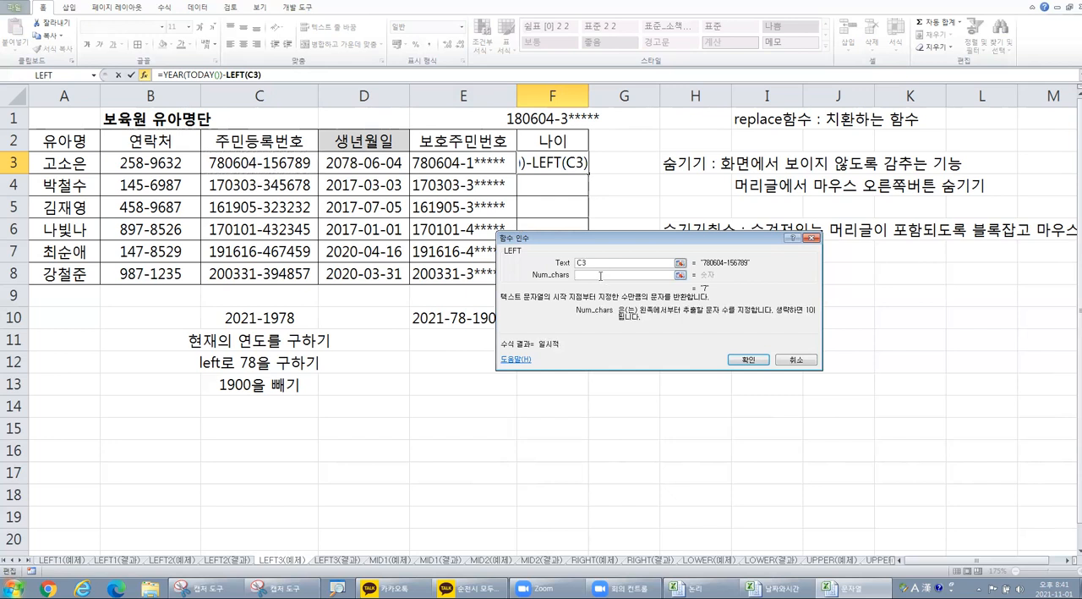
type("2")
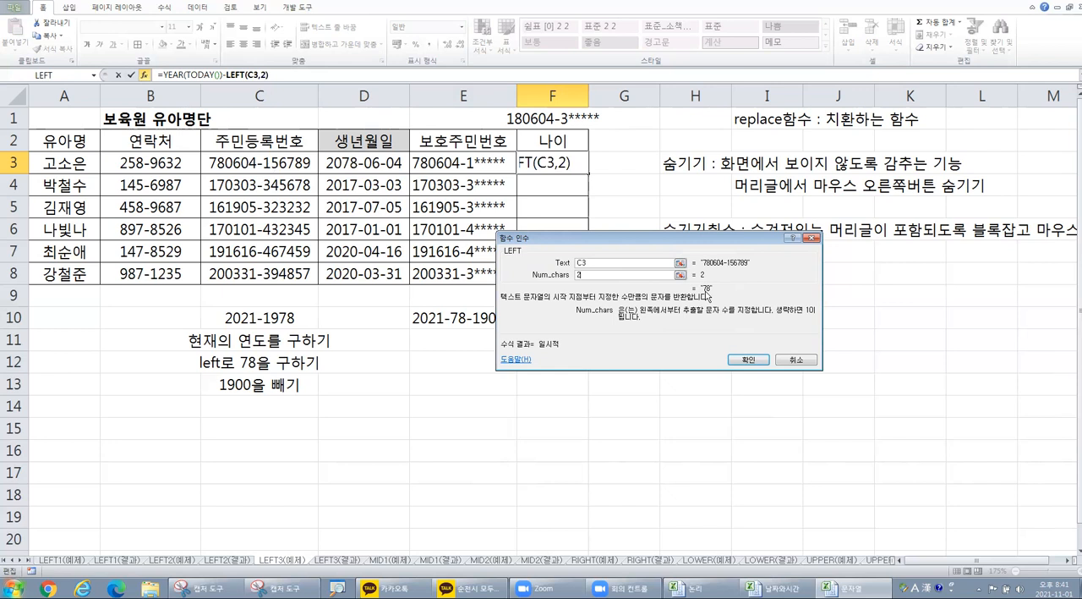
left_click(749, 361)
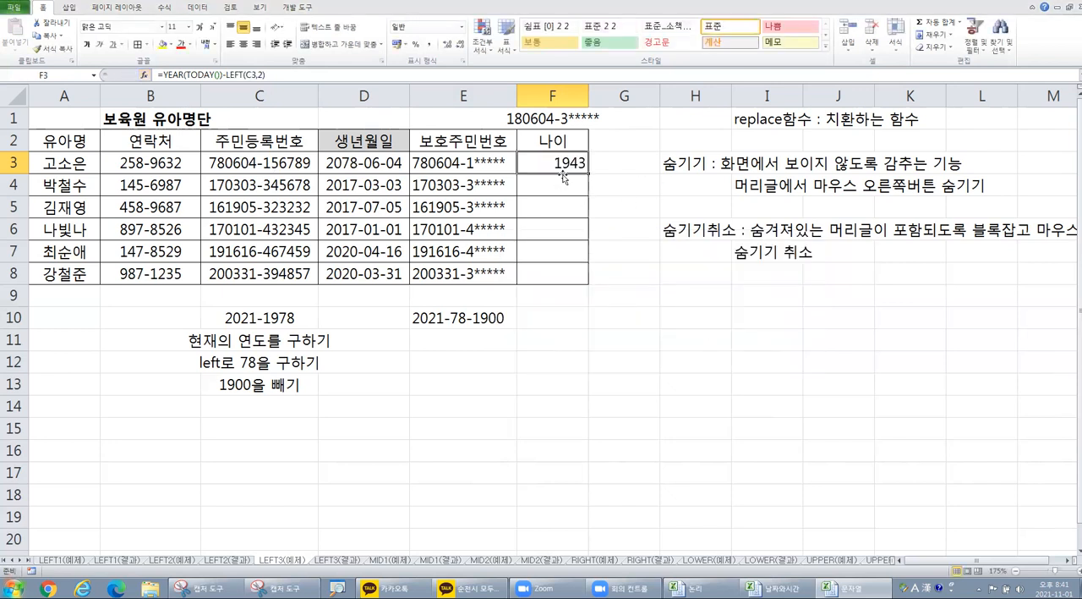
Step: Append -1900 to the age formula in F3 and fill it down through F8
key("ctrl")
left_click(287, 74)
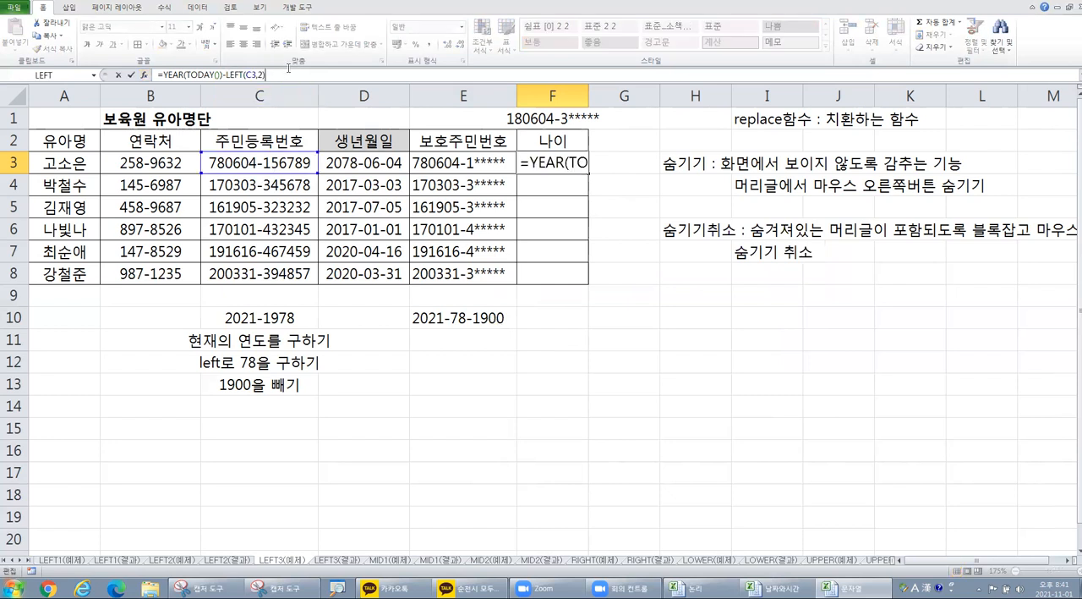
type("-1900")
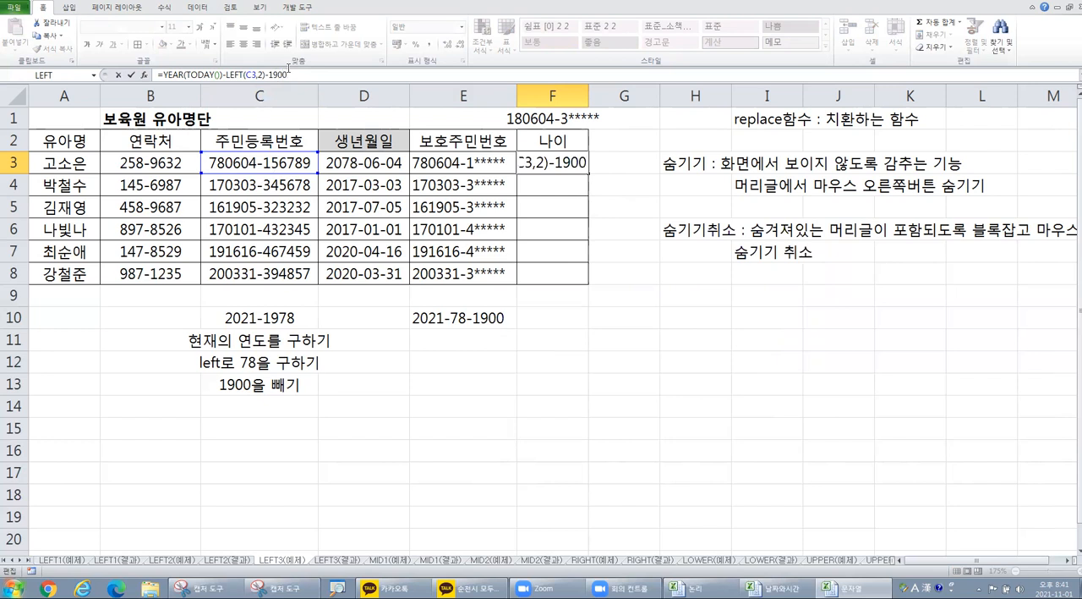
key("Return")
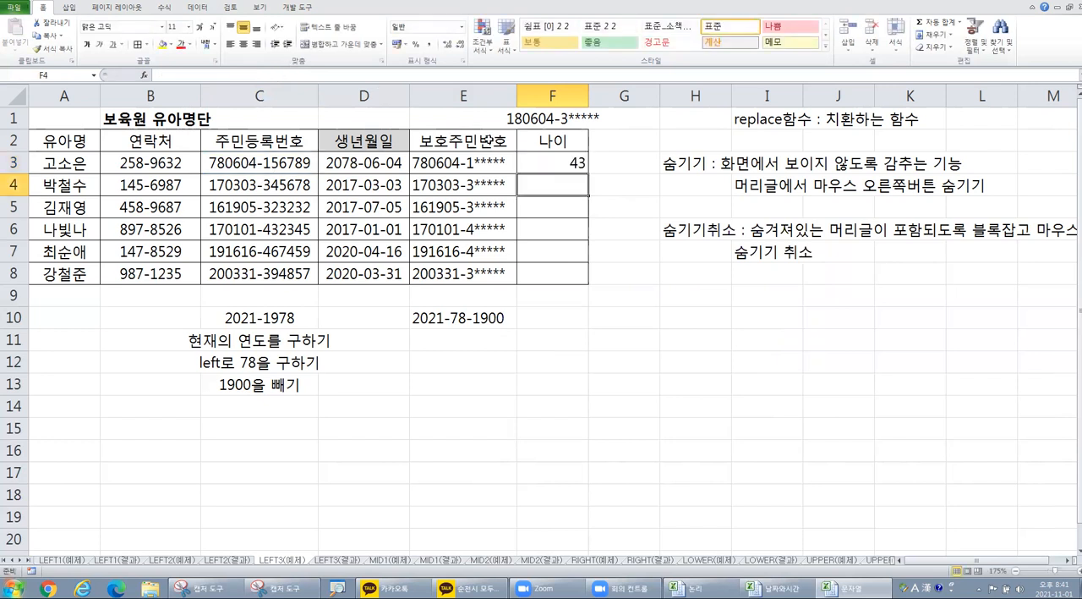
left_click(544, 167)
left_click_drag(590, 173, 593, 288)
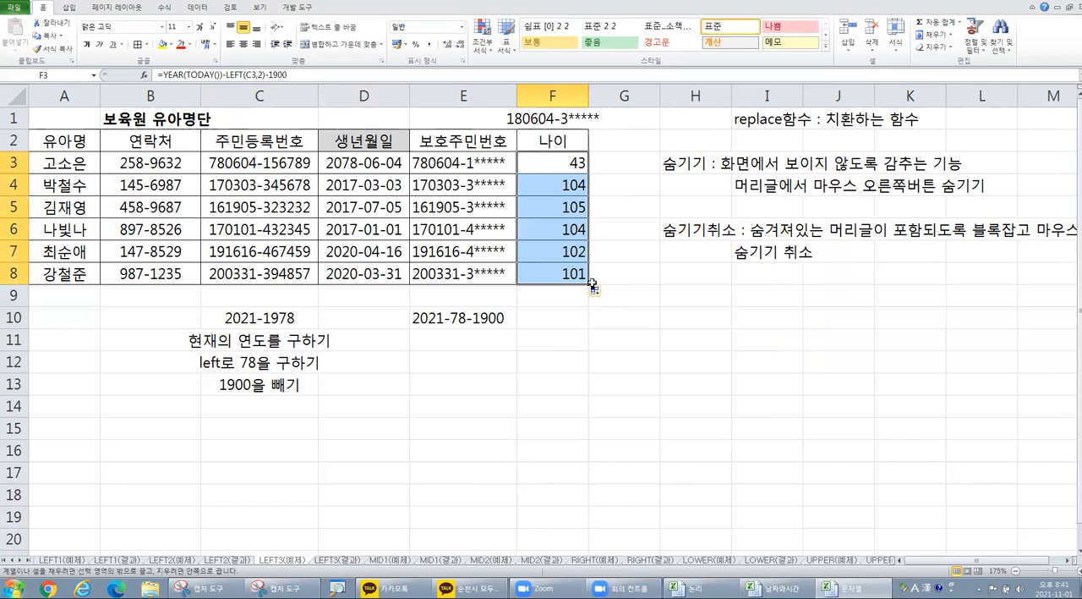
key("ctrl")
key("ctrl")
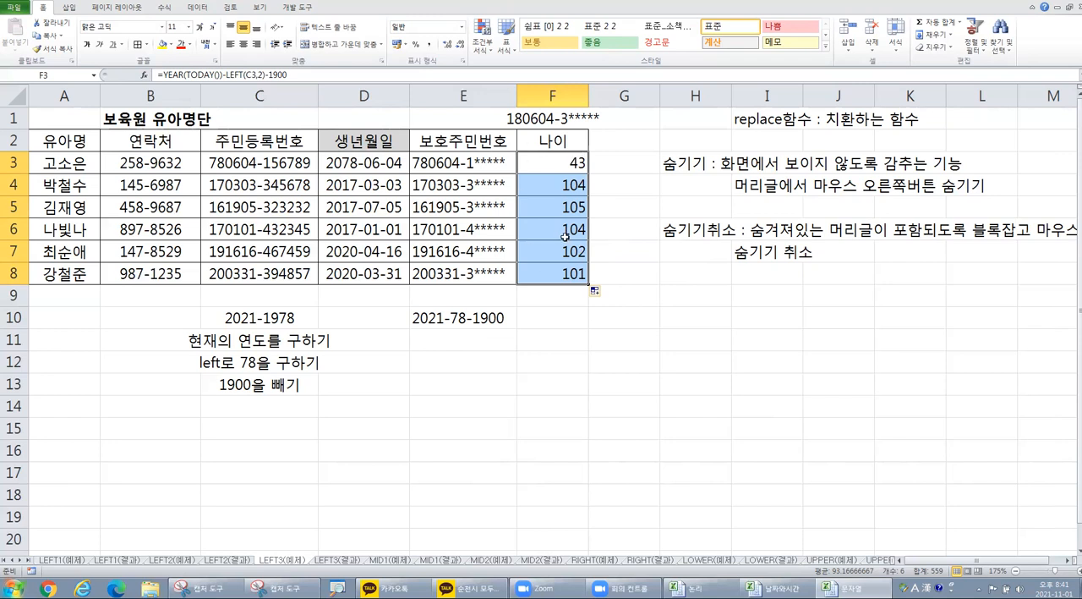
Step: Change the subtracted constant in F3's age formula to 2000 and fill the formula down through F8
double_click(277, 74)
type("2000")
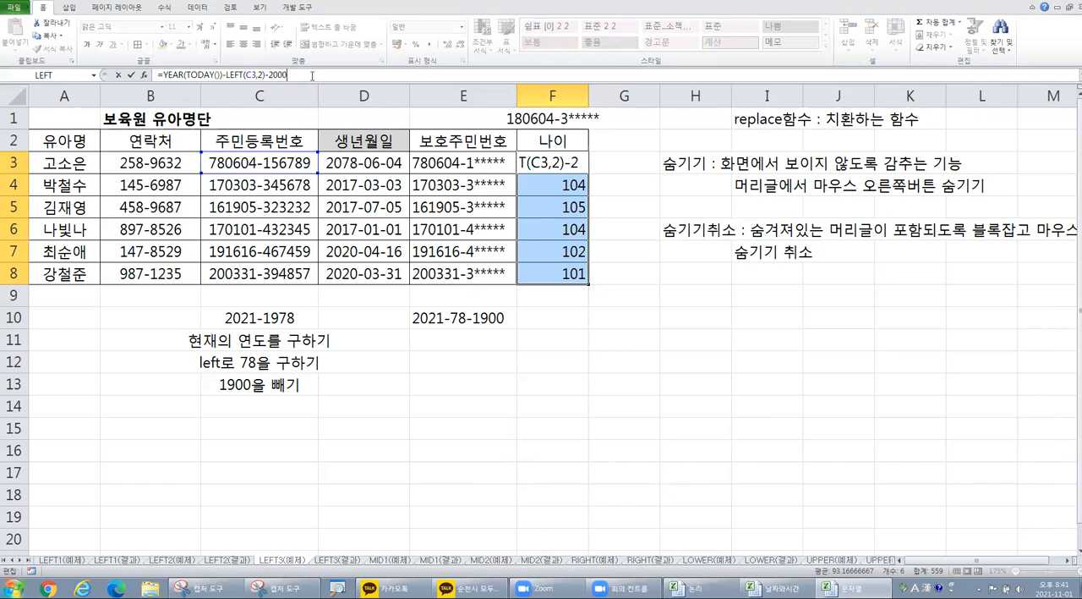
key("Return")
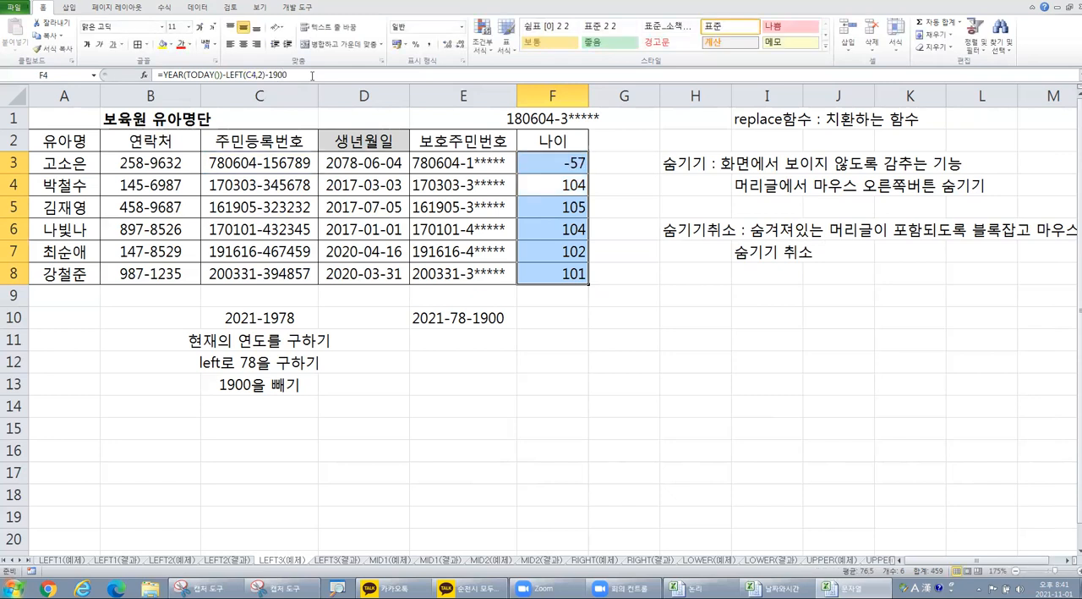
left_click(571, 162)
left_click_drag(599, 224, 594, 278)
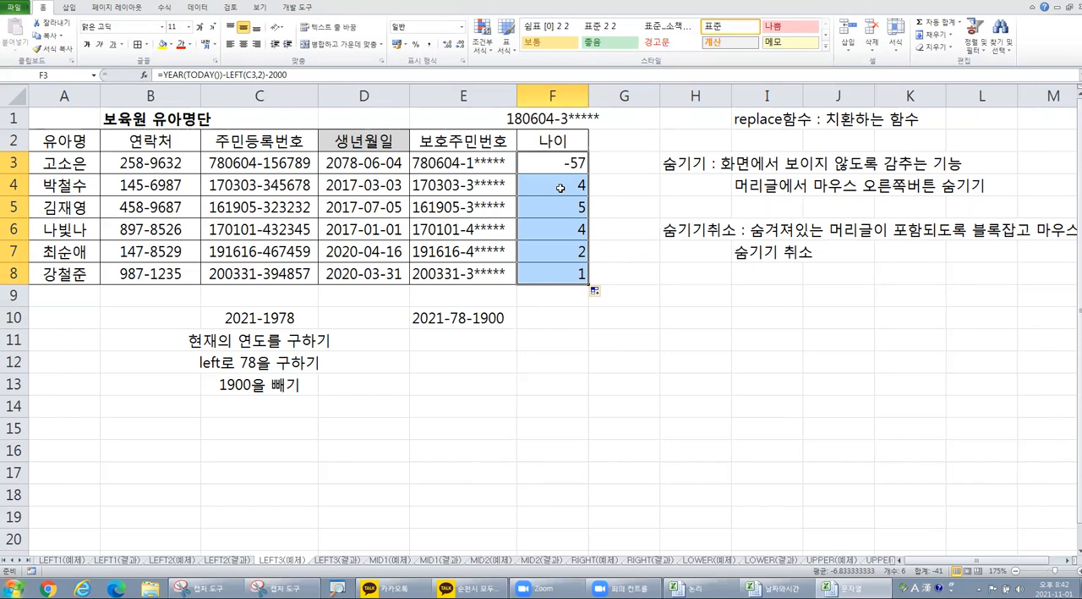
Step: Examine the digit after the hyphen in C3's registration number, the calculation in E10 and the procedure notes in C11:C13
double_click(265, 162)
left_click_drag(263, 162, 271, 164)
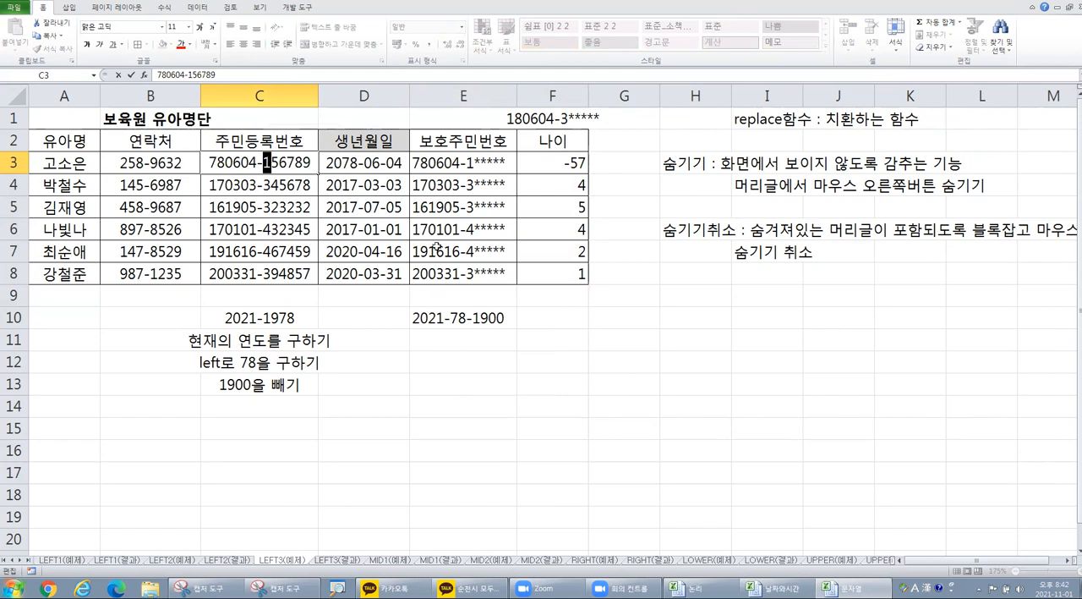
key("Escape")
left_click(431, 315)
key("ctrl")
key("ctrl")
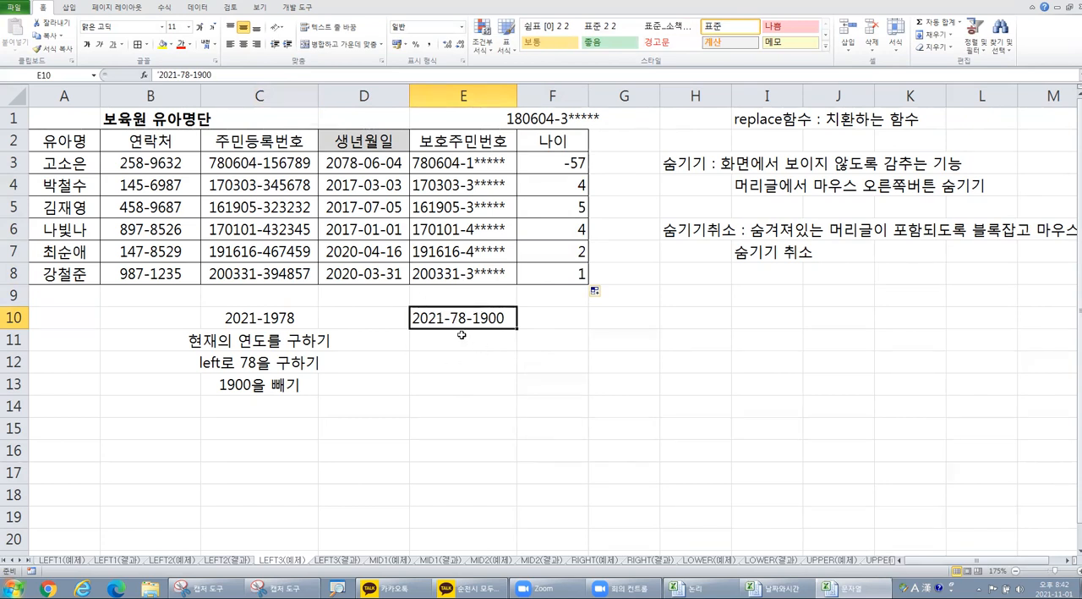
key("ctrl")
left_click_drag(271, 338, 279, 380)
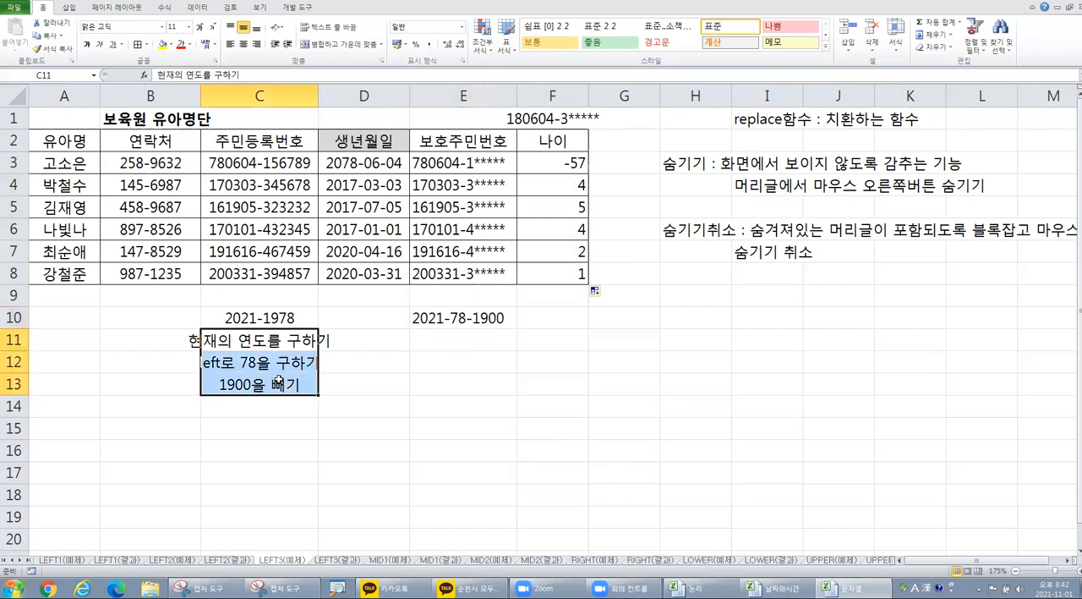
left_click(428, 342)
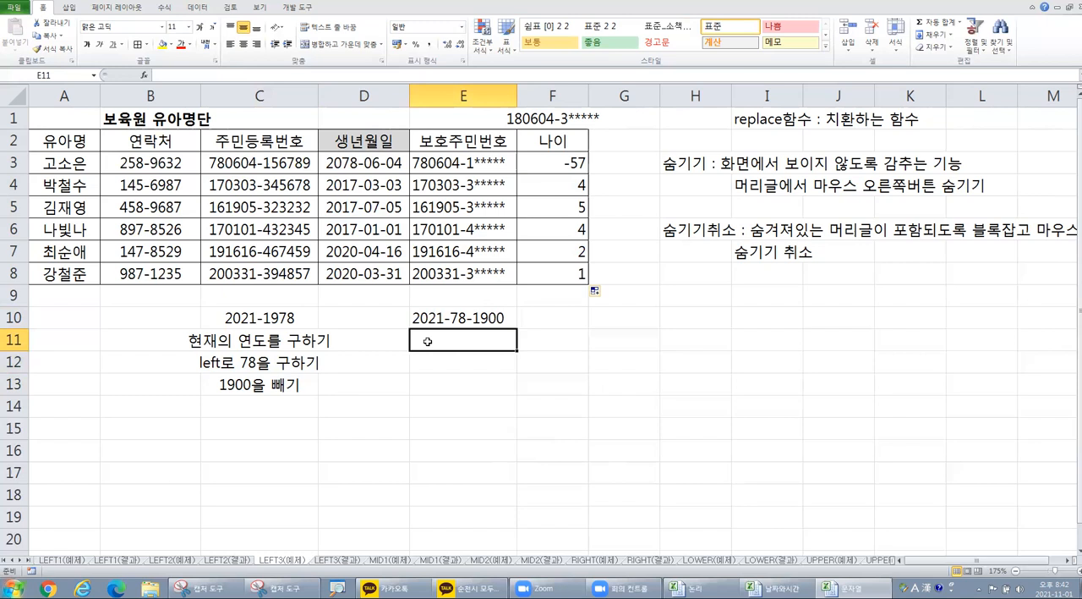
left_click(435, 356)
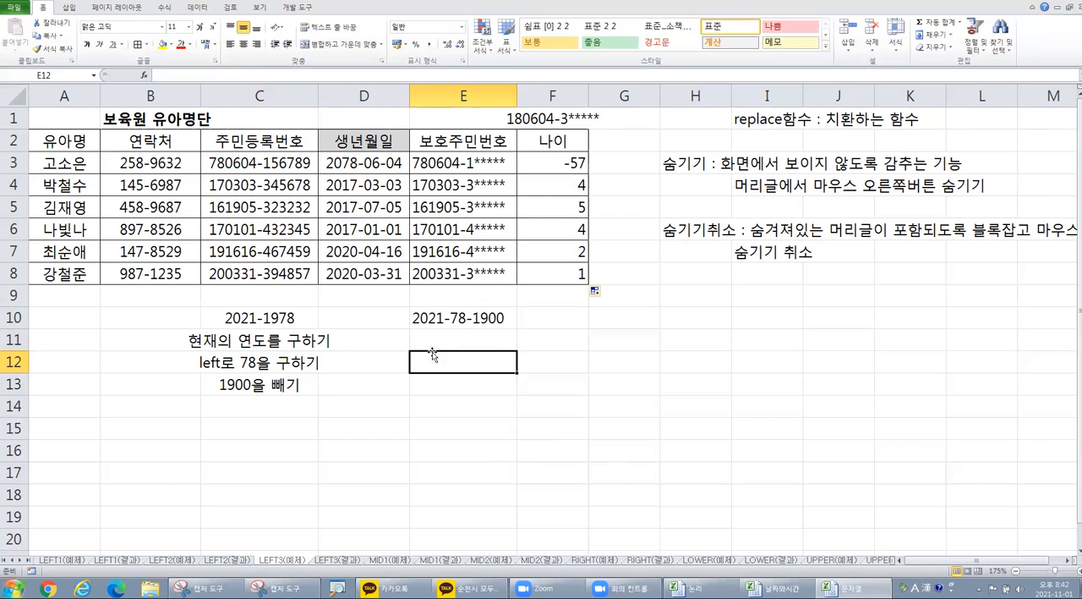
left_click(436, 340)
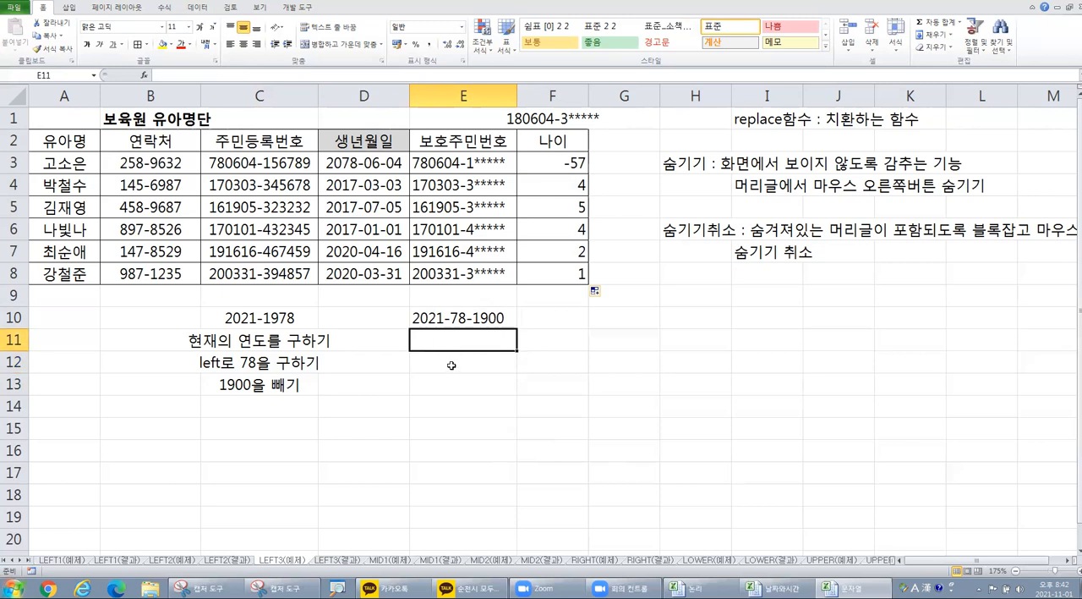
left_click(448, 360)
left_click(459, 383)
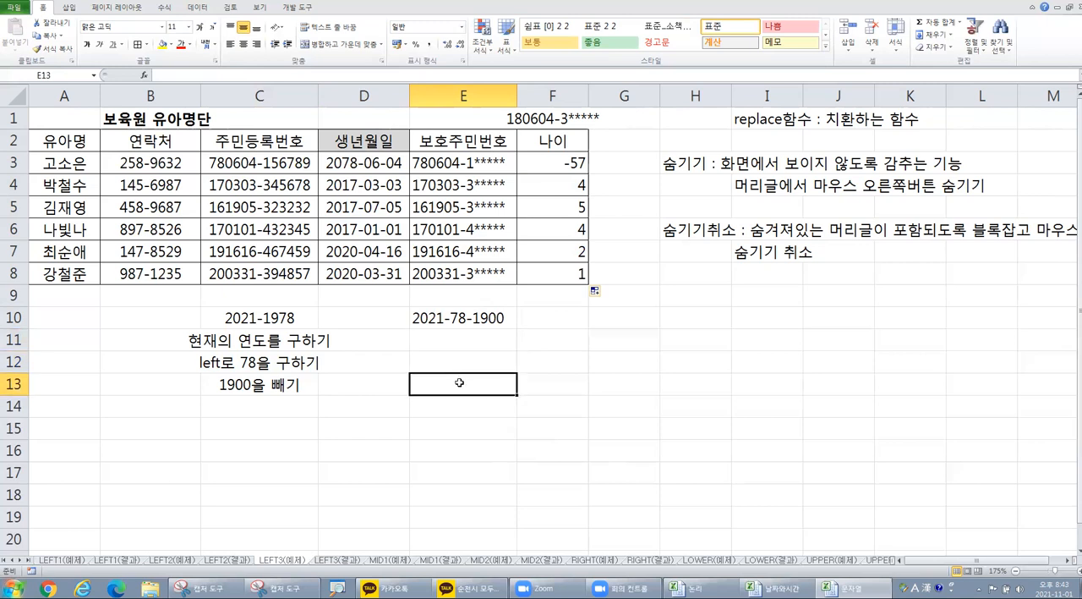
left_click(471, 337)
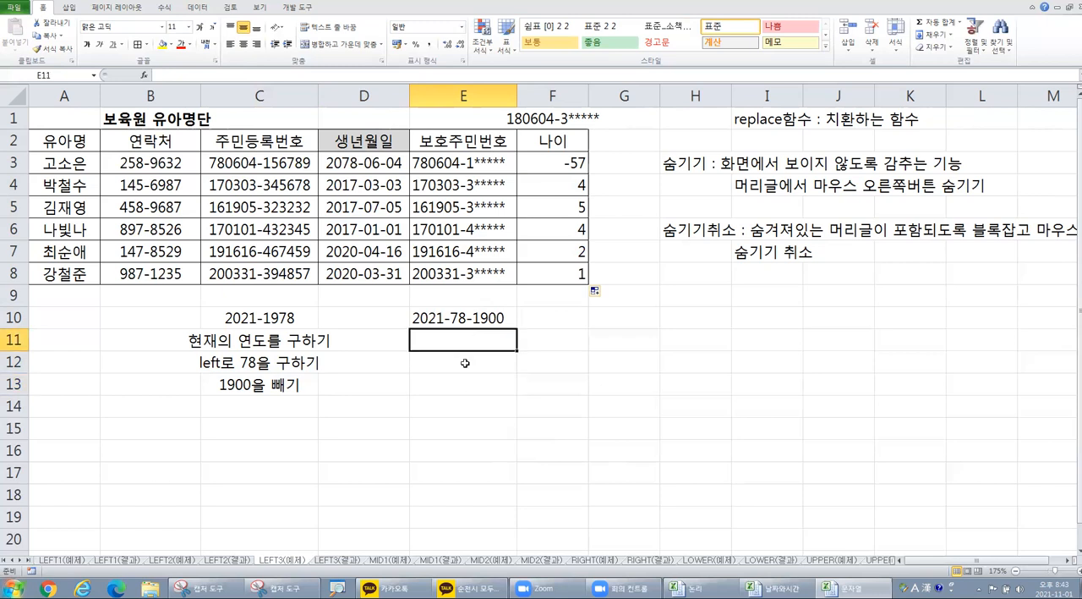
left_click(465, 363)
left_click(460, 385)
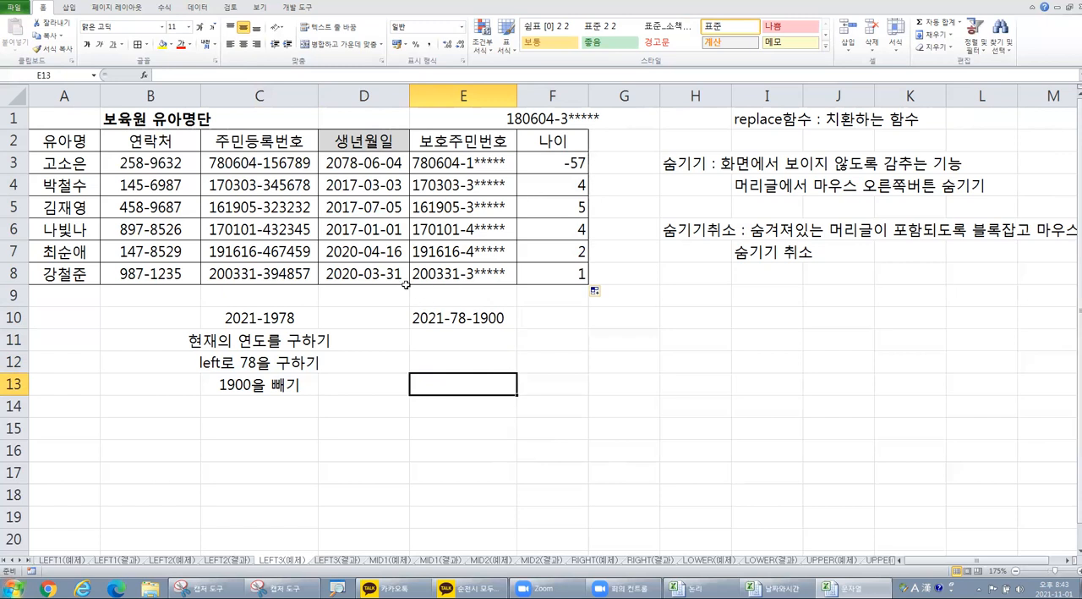
Step: Review the registration numbers in C3:C8, the birth date formula in D5 and the age formula in F5
left_click(277, 162)
left_click_drag(278, 162, 284, 273)
left_click(375, 214)
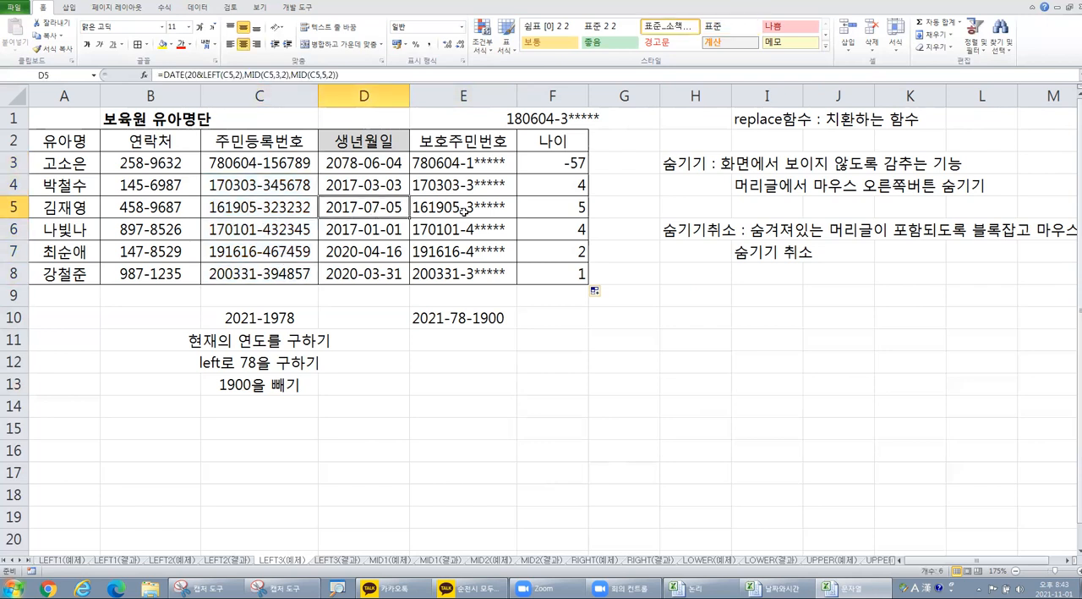
left_click(545, 211)
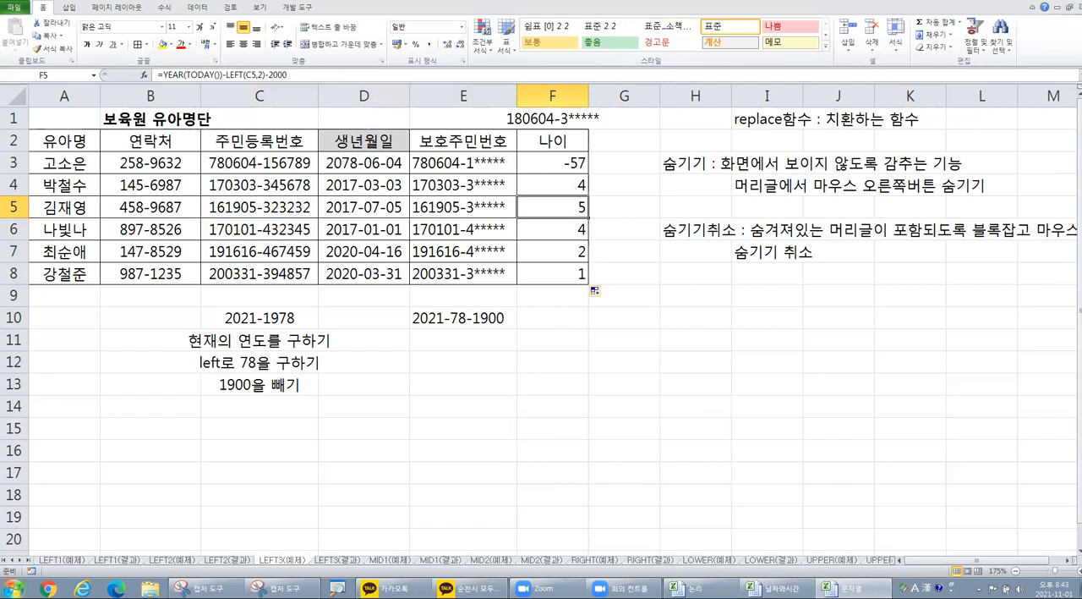
left_click(656, 163)
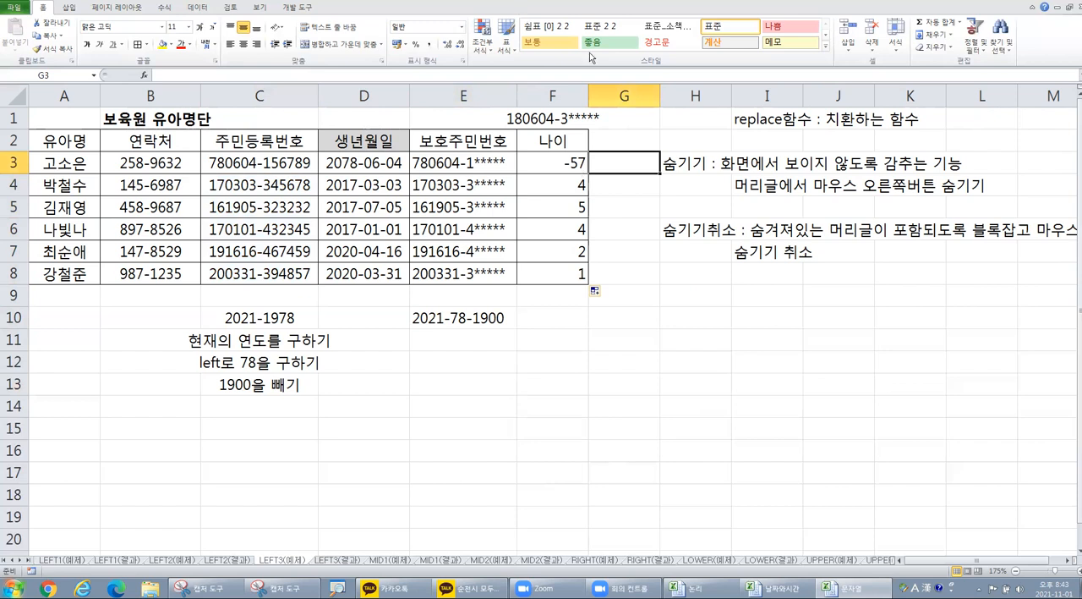
left_click(628, 225)
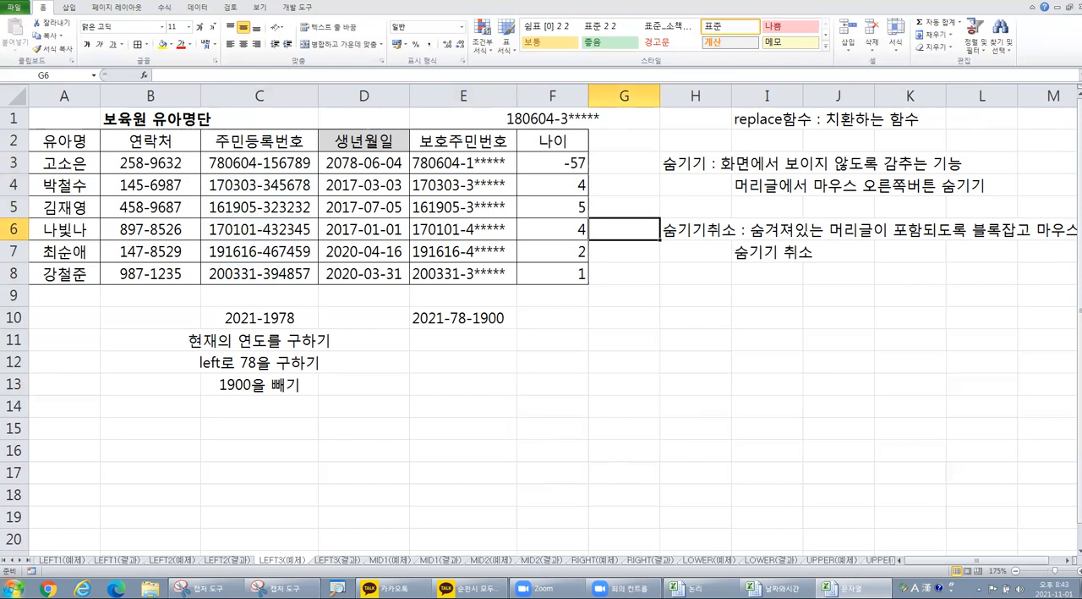
left_click(639, 162)
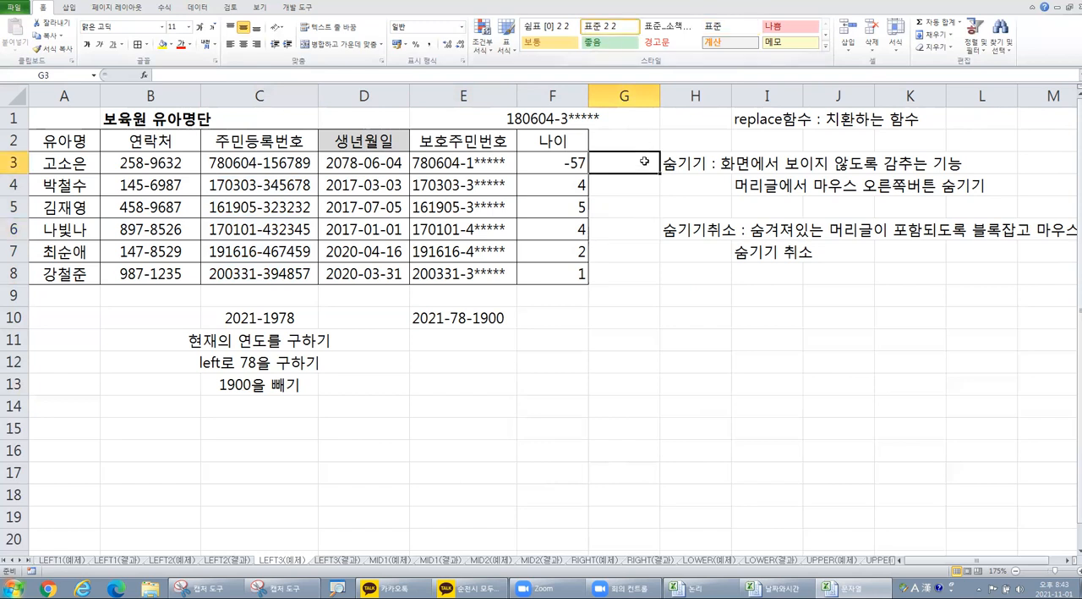